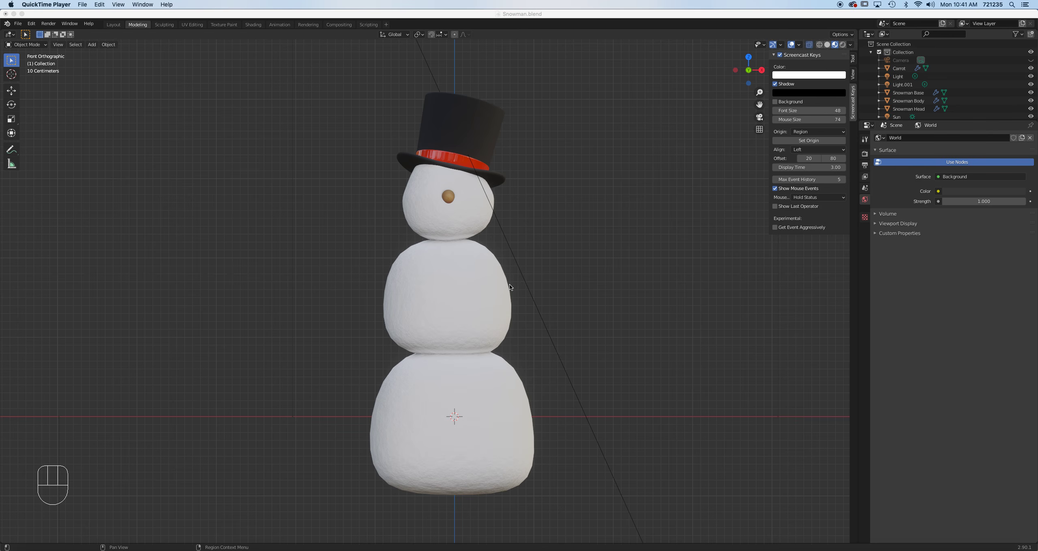
Select the snowman's head and switch the viewport to rendered shading to inspect the snow surface.
click(475, 204)
scroll(546, 259, down, 1)
scroll(546, 260, up, 3)
scroll(546, 262, up, 1)
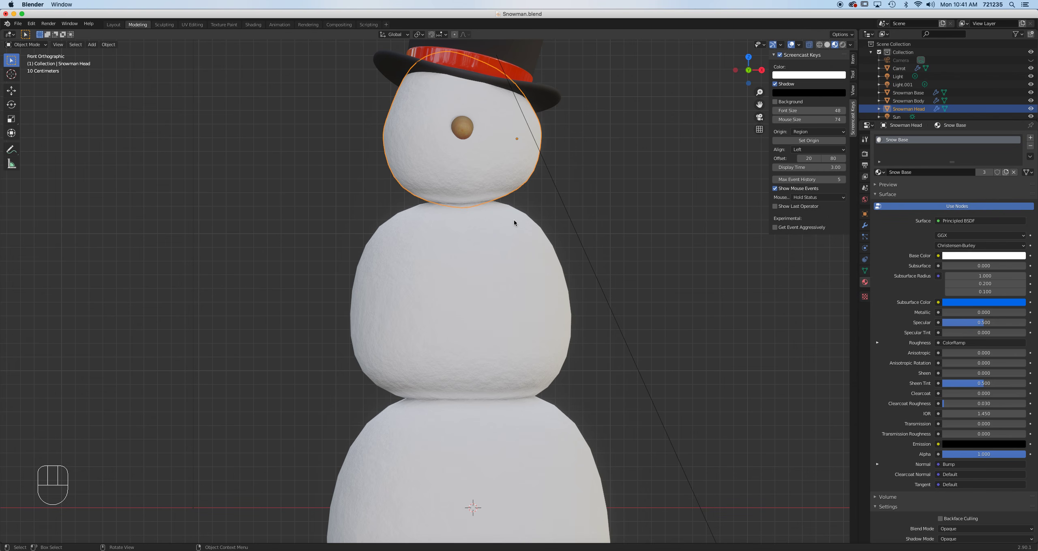
middle_drag(504, 219, 536, 246)
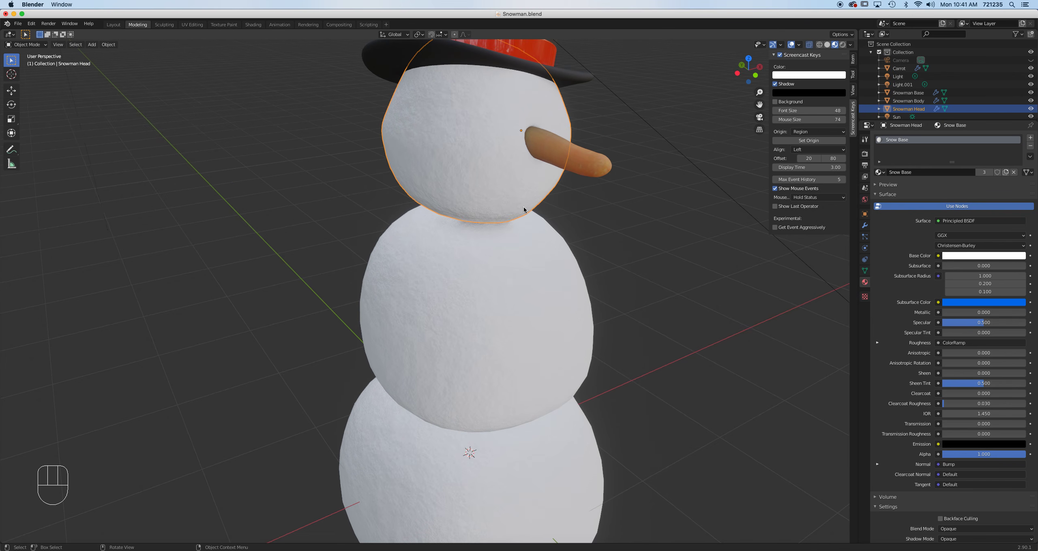
scroll(525, 209, up, 2)
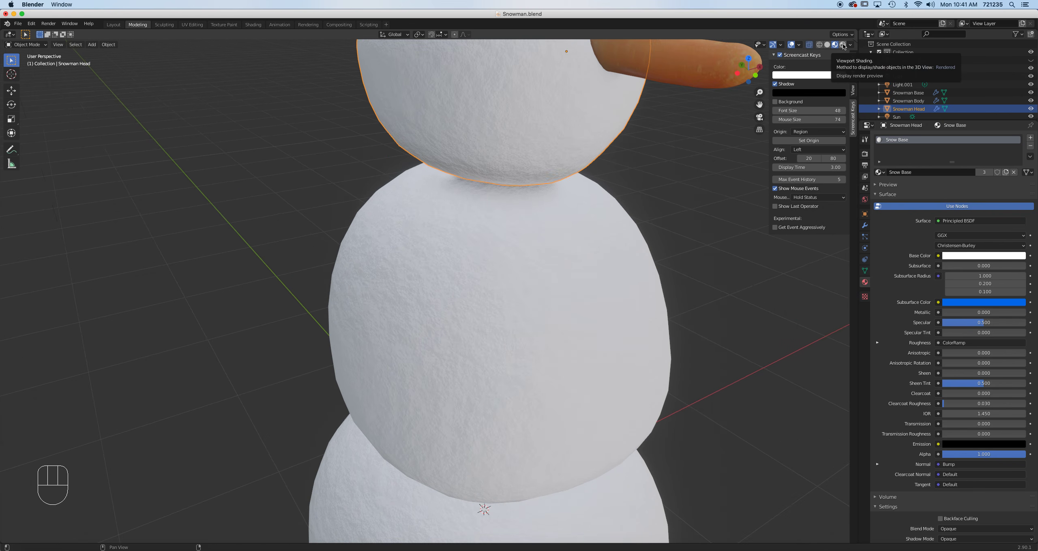
click(843, 45)
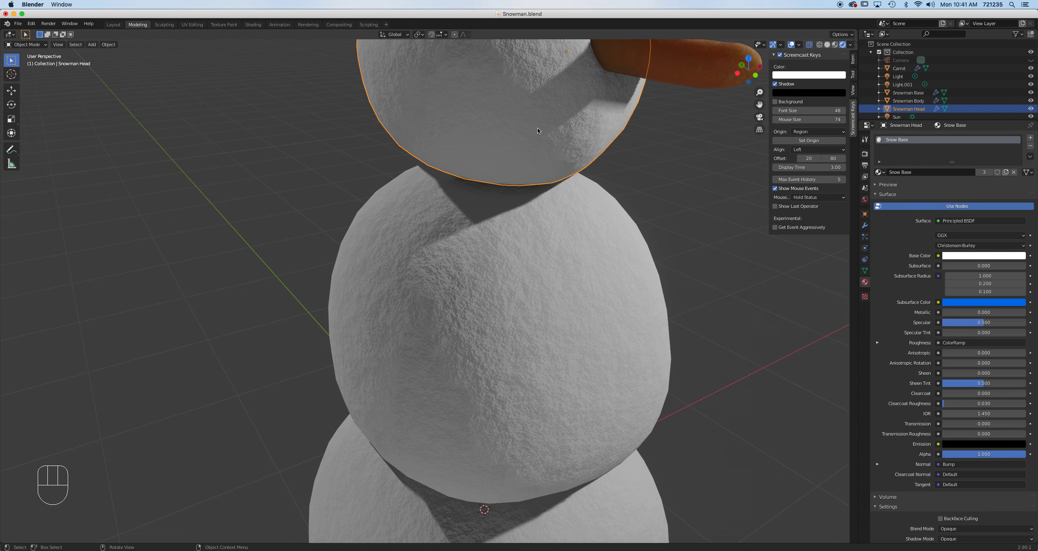
shift+middle_drag(612, 164, 549, 250)
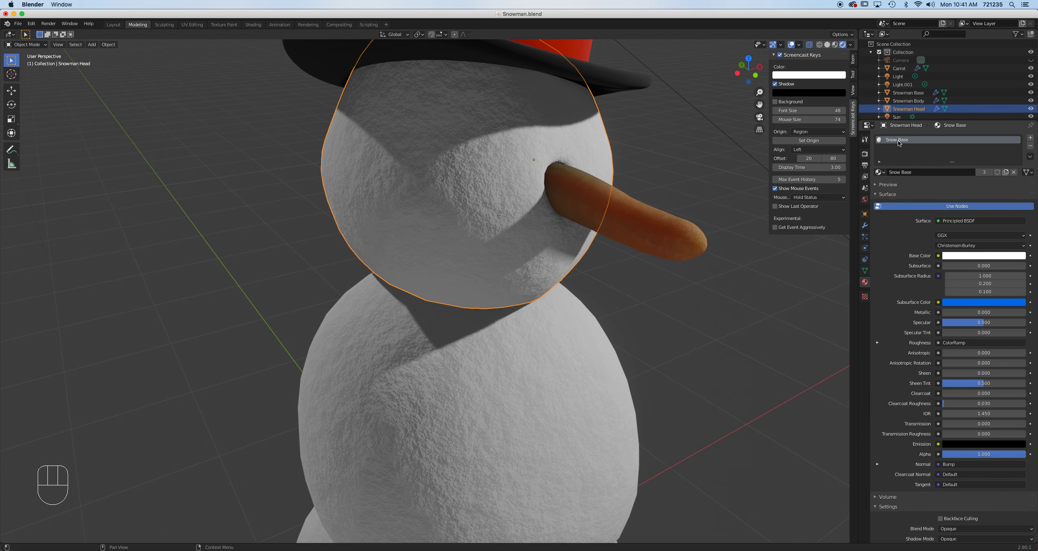
Raise the Subsurface value of the Snow Base material to 0.357.
drag(949, 268, 972, 268)
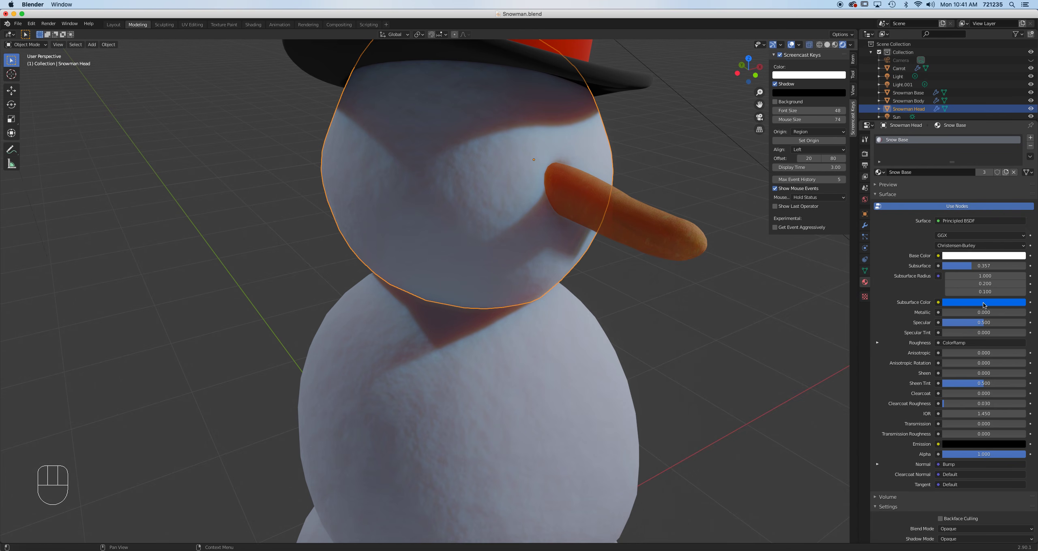
middle_drag(705, 325, 657, 306)
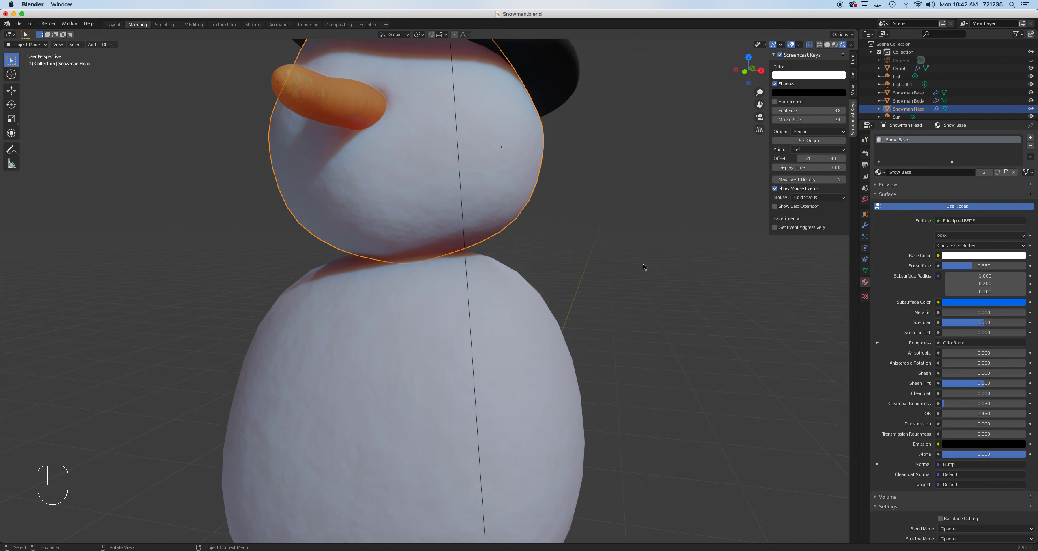
scroll(636, 266, down, 5)
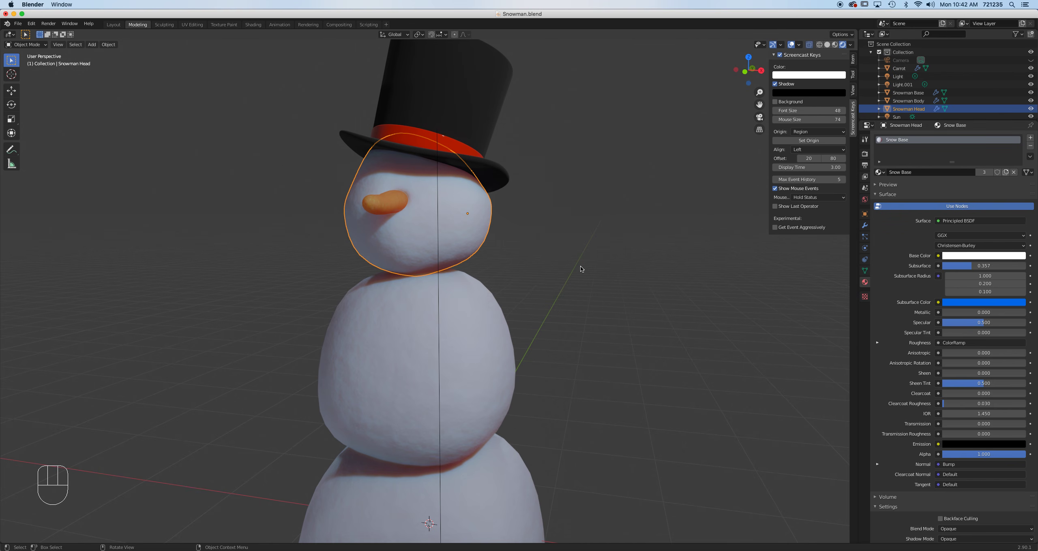
Switch the render engine to Workbench and view the snowman from the front.
click(864, 154)
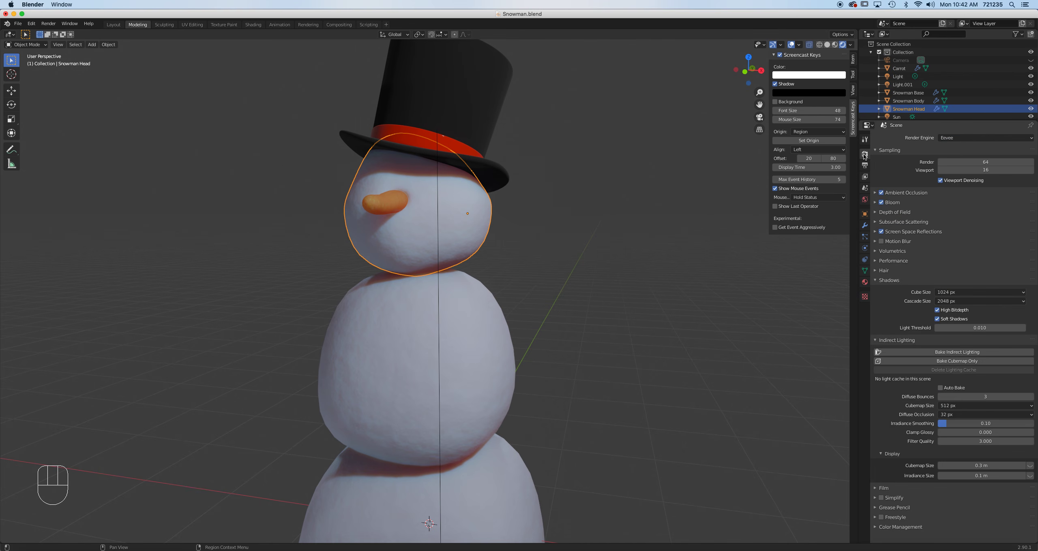
drag(961, 138, 960, 158)
click(959, 157)
scroll(551, 248, up, 2)
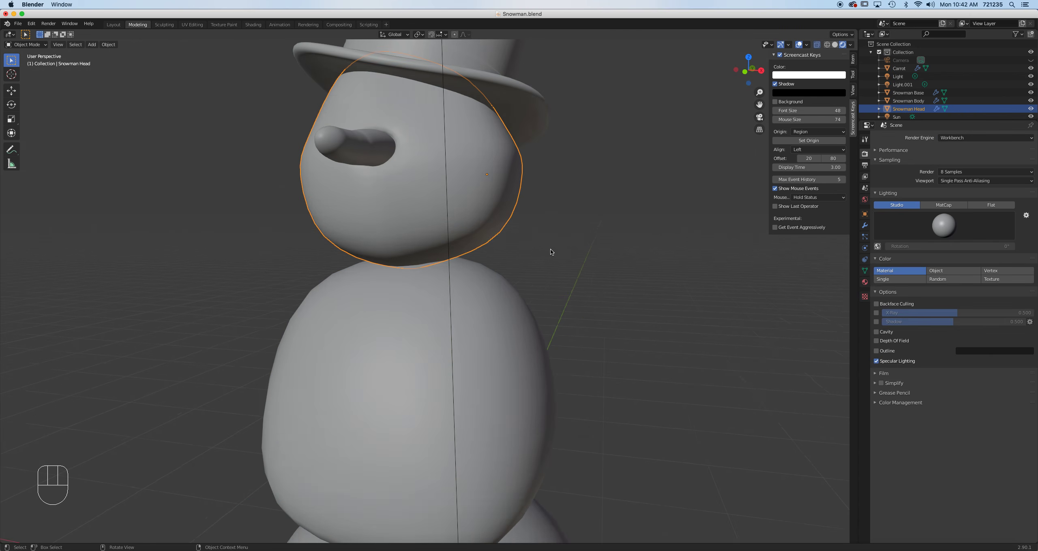
scroll(550, 249, down, 3)
middle_drag(544, 267, 630, 249)
scroll(569, 278, up, 3)
key(shift)
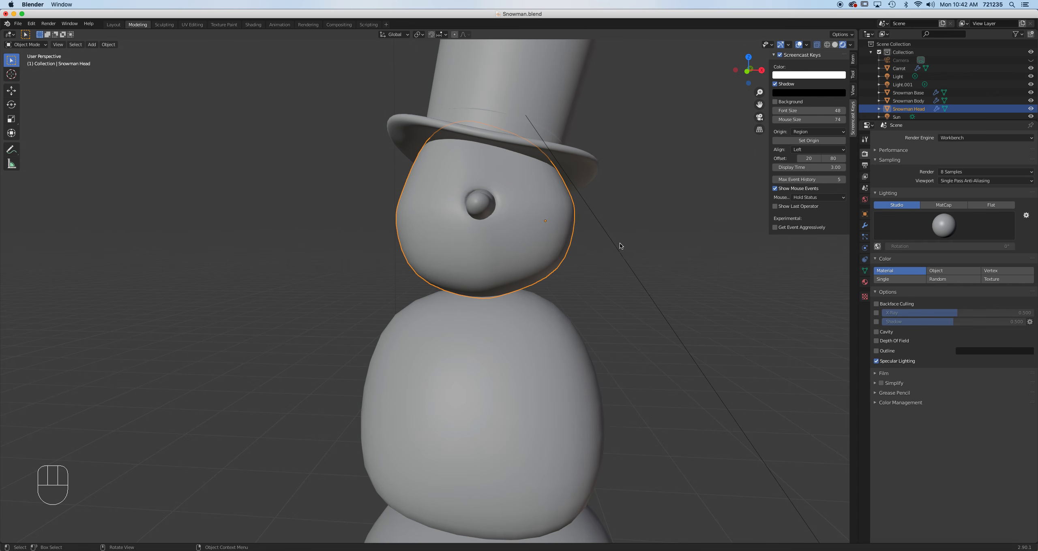
key(KP_1)
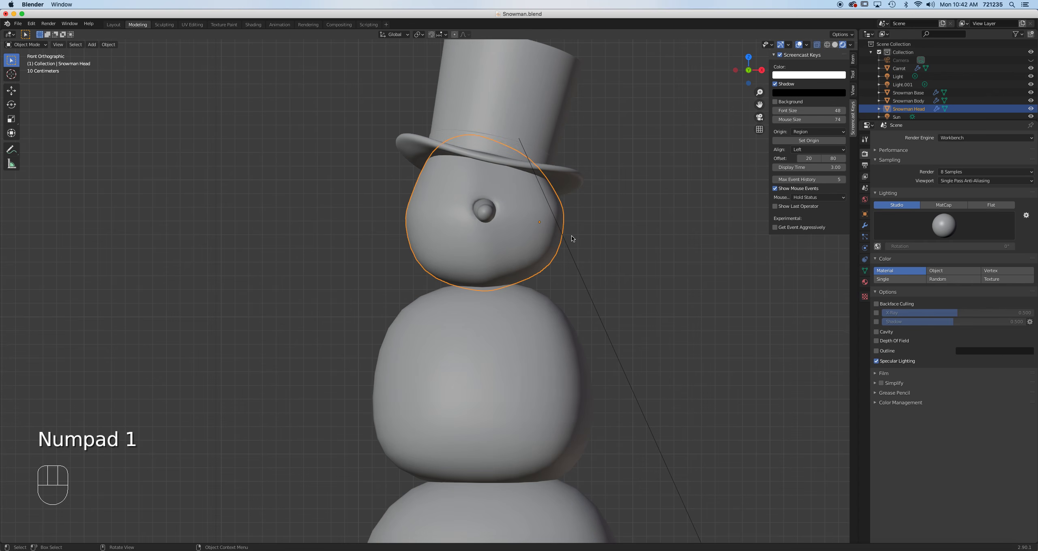
Start appending from another Blender file and browse the Downloads folder for the snowman arm file.
click(18, 23)
click(47, 113)
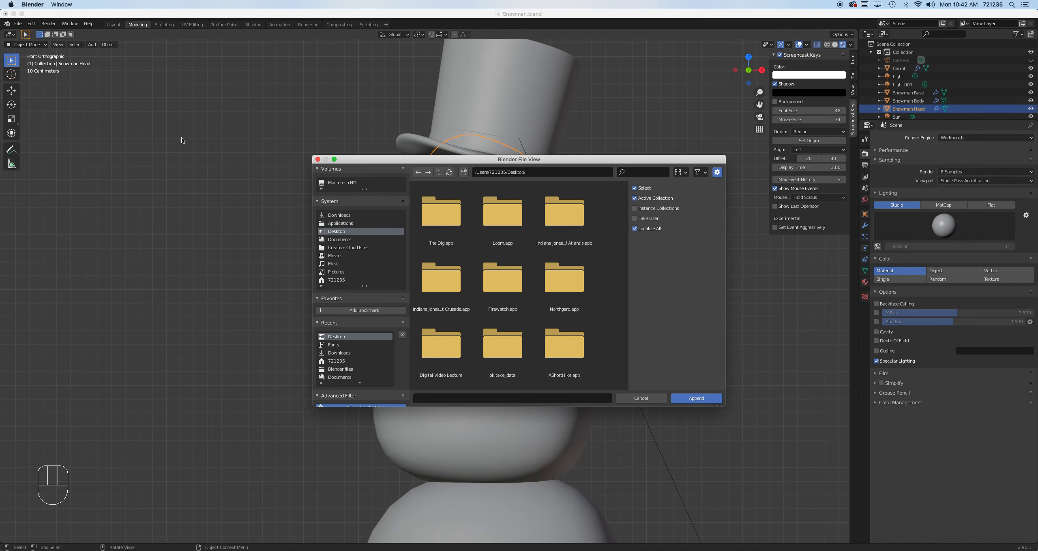
click(370, 216)
scroll(540, 291, down, 5)
scroll(539, 290, down, 10)
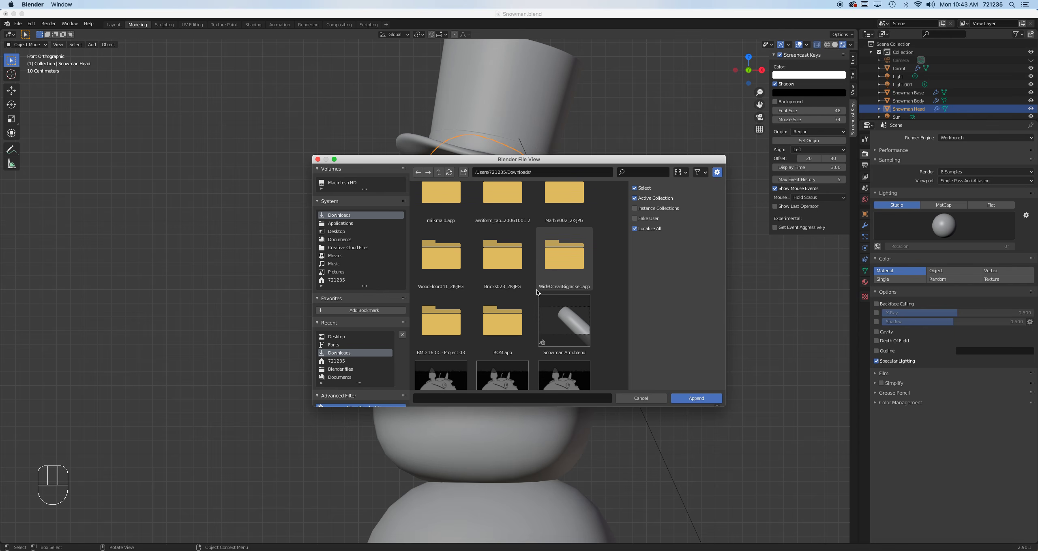
scroll(616, 312, down, 8)
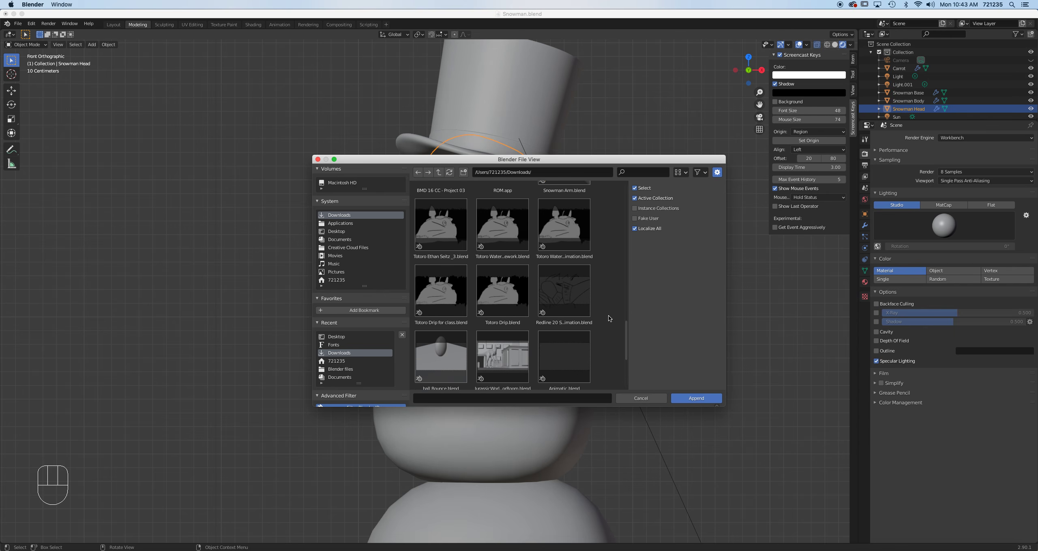
scroll(608, 319, down, 7)
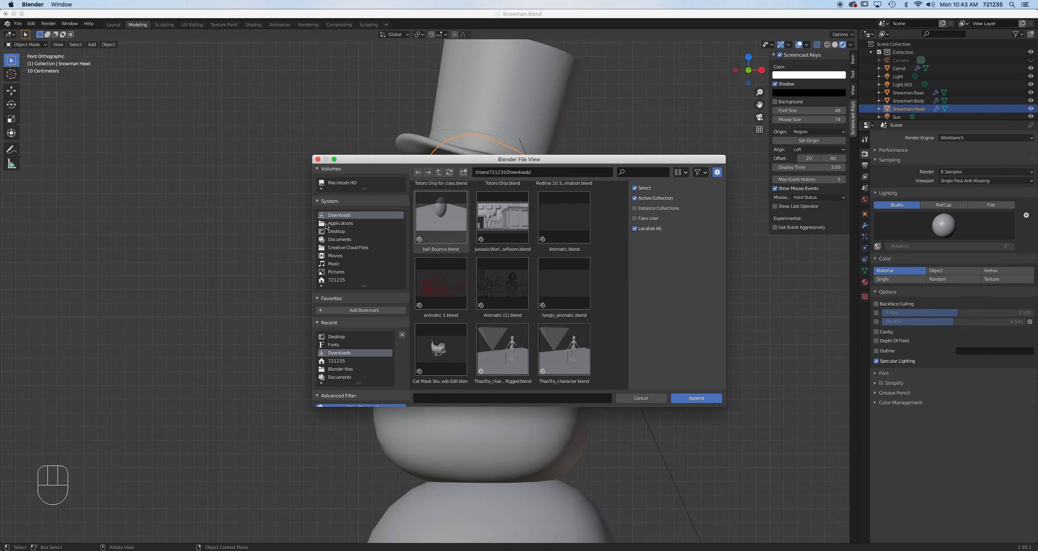
Look through the Desktop folder for the snowman arm file.
click(377, 231)
scroll(565, 289, down, 10)
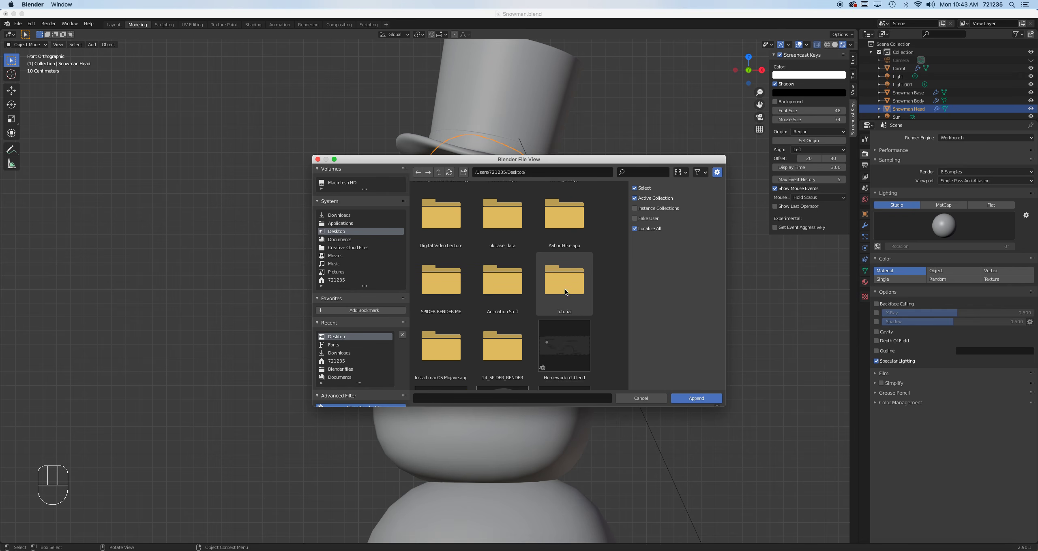
scroll(613, 310, down, 5)
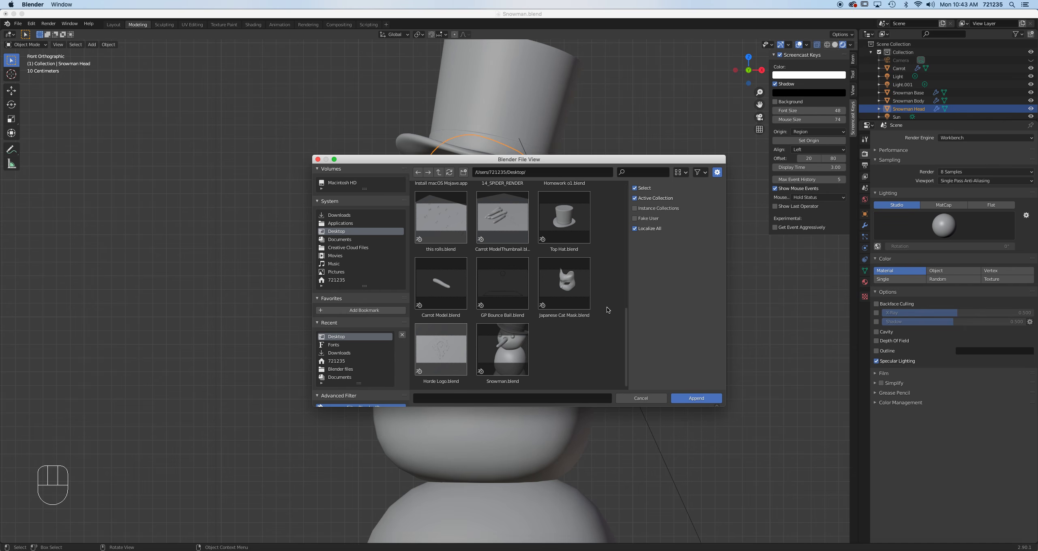
Return to the Downloads folder and show its files as a list with modification dates and sizes.
click(345, 215)
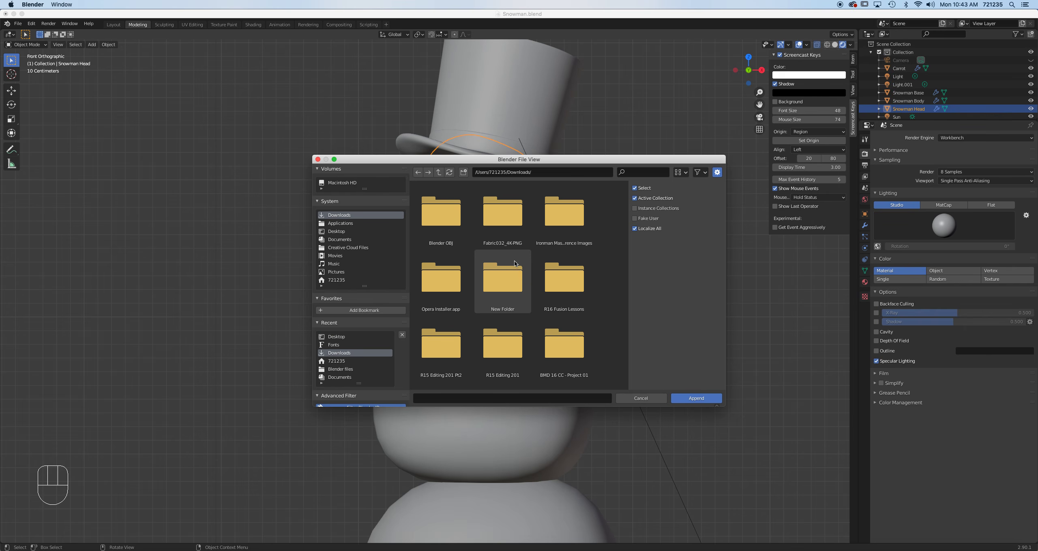
scroll(601, 288, down, 12)
scroll(604, 301, down, 10)
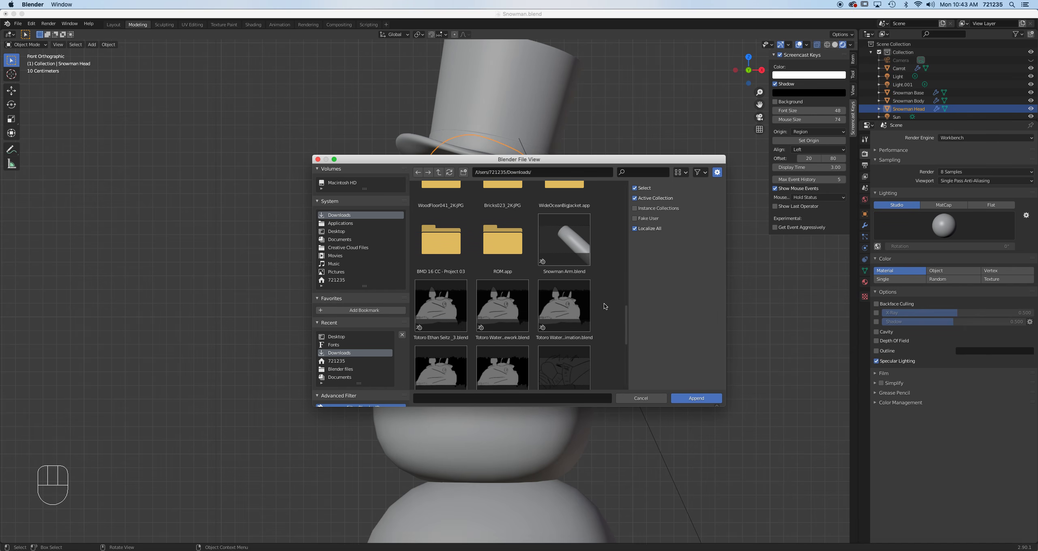
click(685, 173)
click(659, 199)
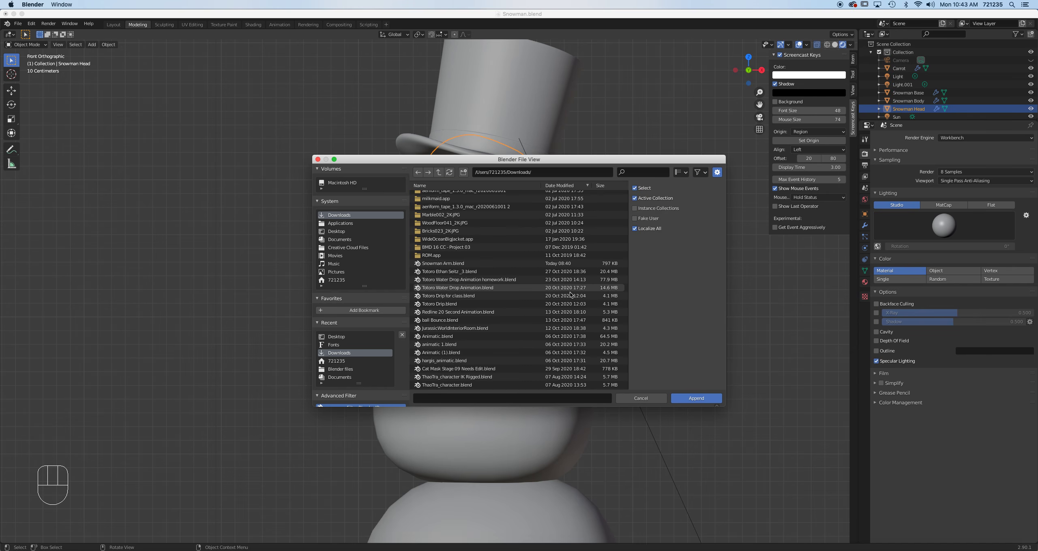
Open Snowman Arm.blend in the append browser to reach its data categories.
scroll(527, 318, up, 2)
scroll(529, 320, down, 2)
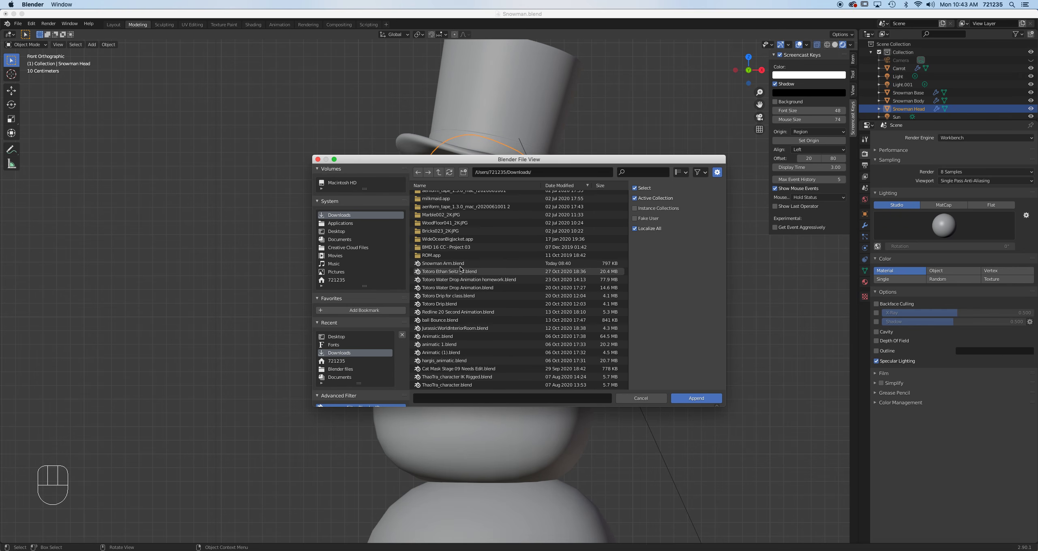
click(452, 264)
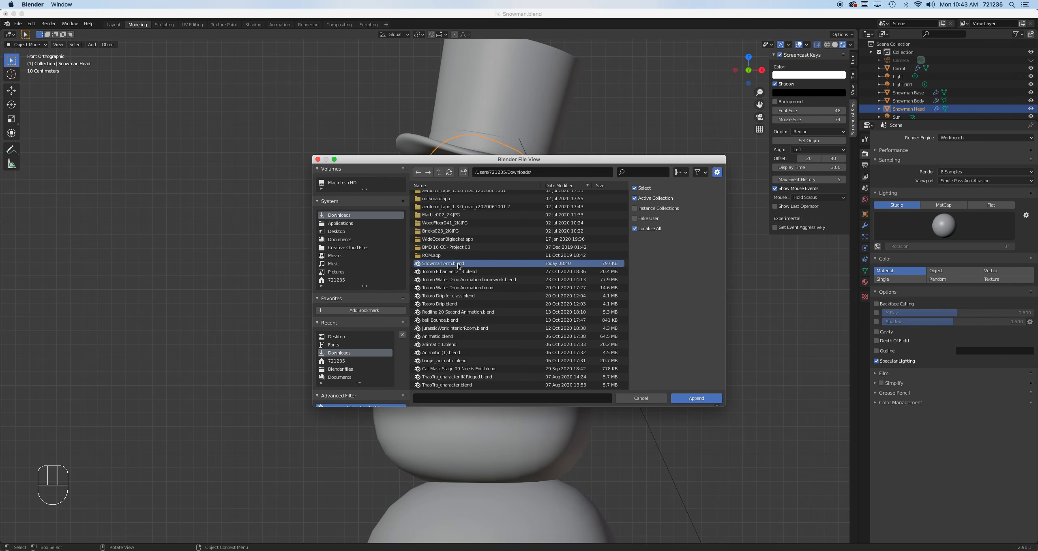
click(713, 401)
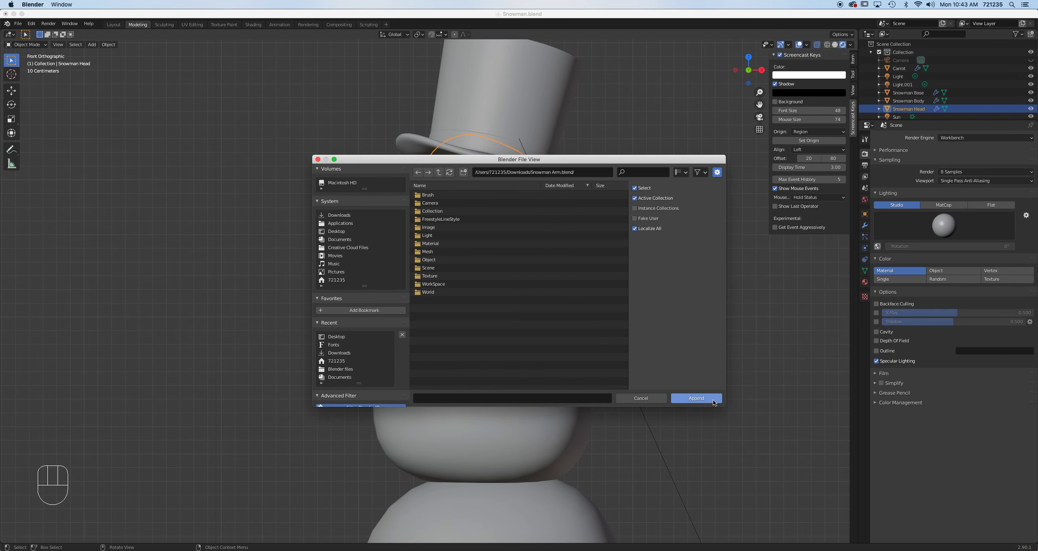
Append the objects Cylinder through Cylinder.009 from the file's Object category, leaving out the camera and light.
click(436, 262)
double_click(445, 259)
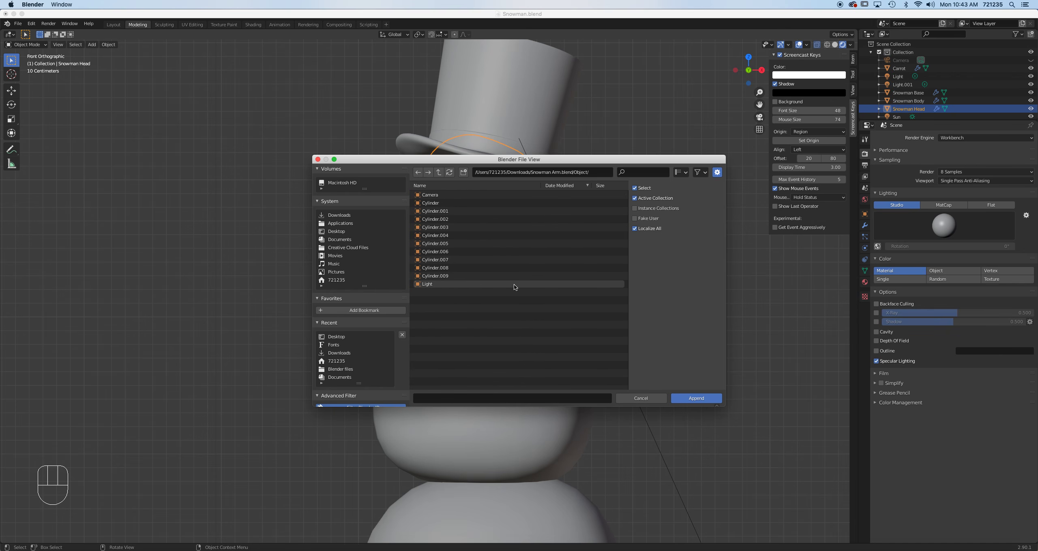
click(454, 202)
shift+click(453, 275)
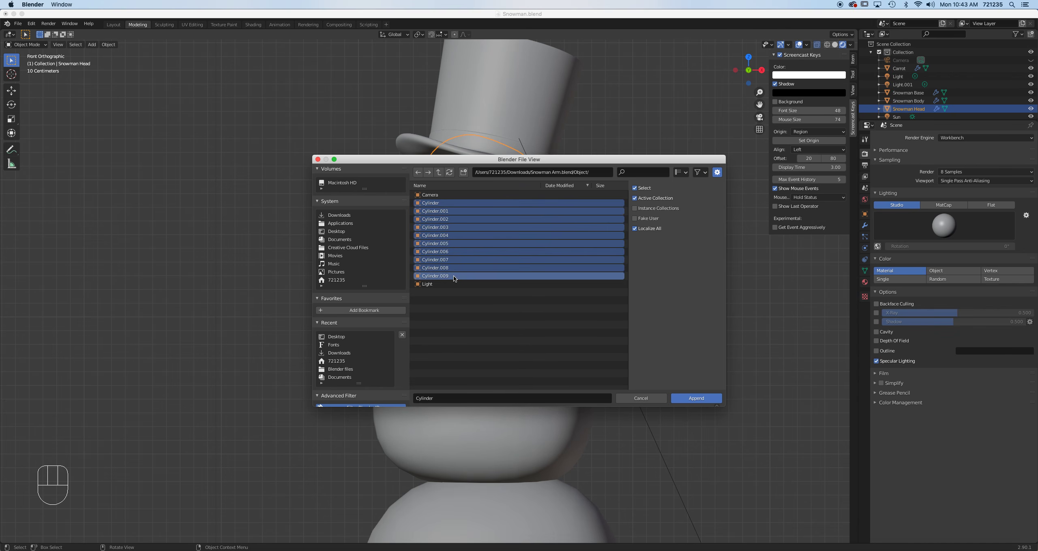
click(685, 396)
Scale the appended arm down to about 0.45 and move it up beside the snowman.
scroll(641, 364, down, 6)
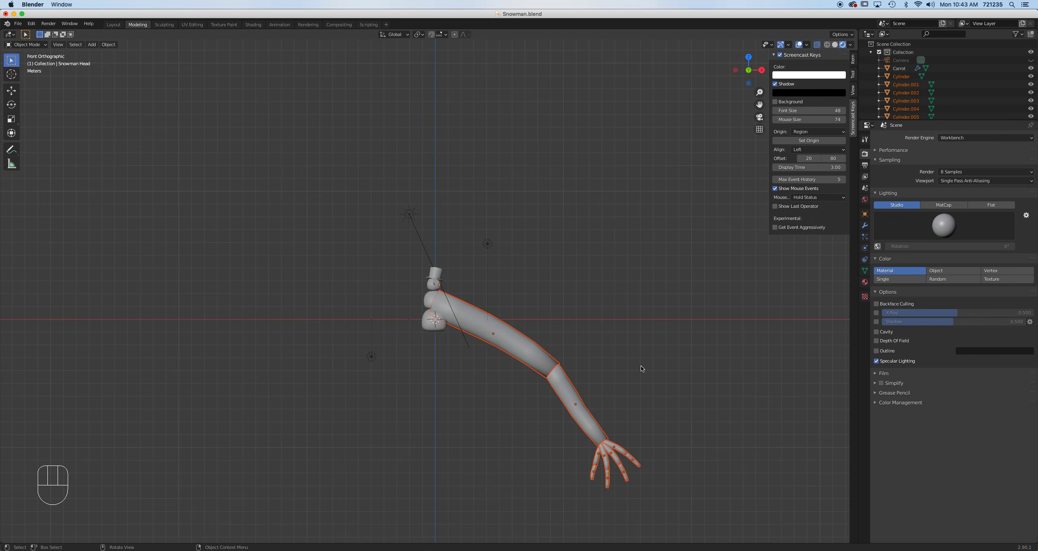
scroll(640, 366, up, 3)
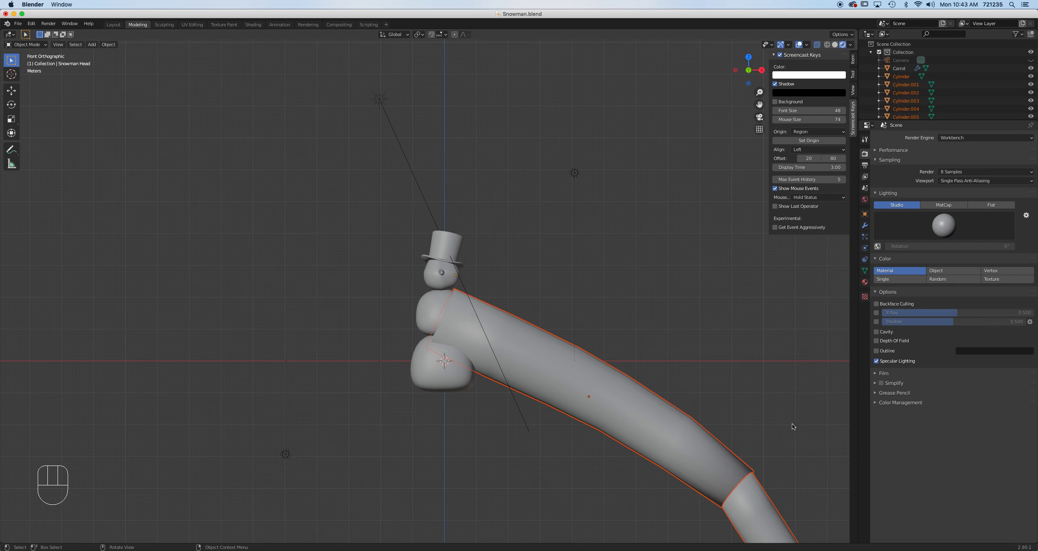
key(s)
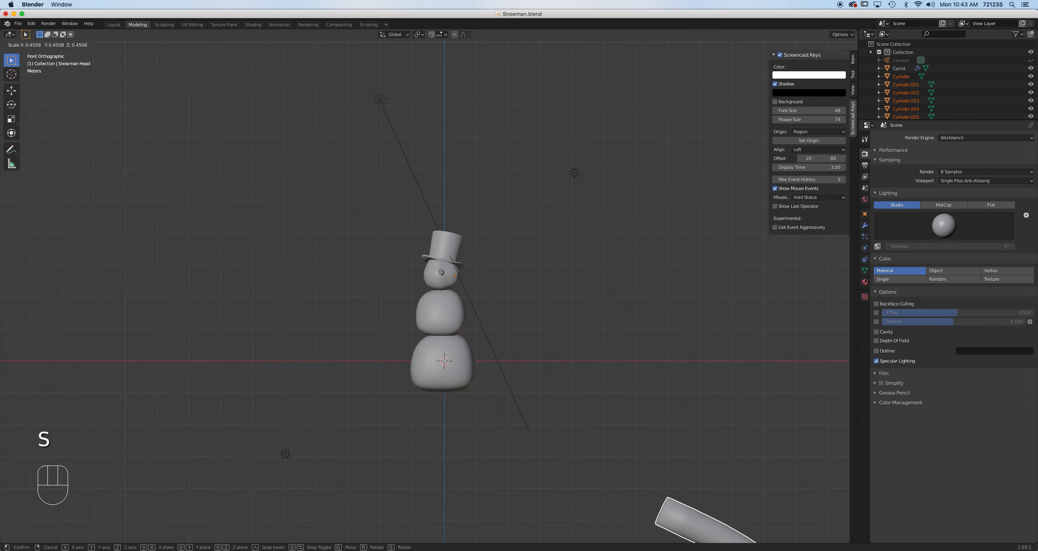
click(714, 201)
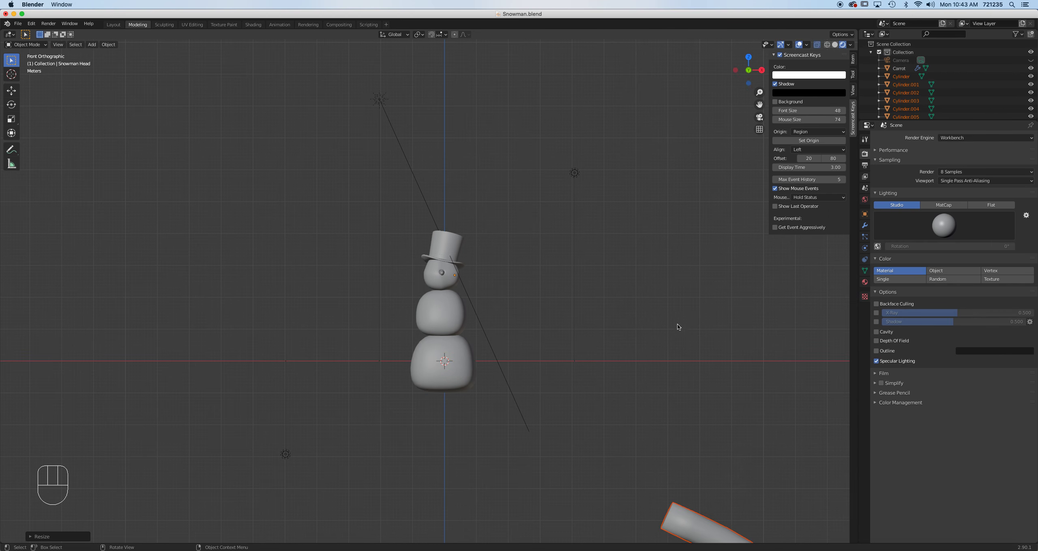
key(g)
click(471, 106)
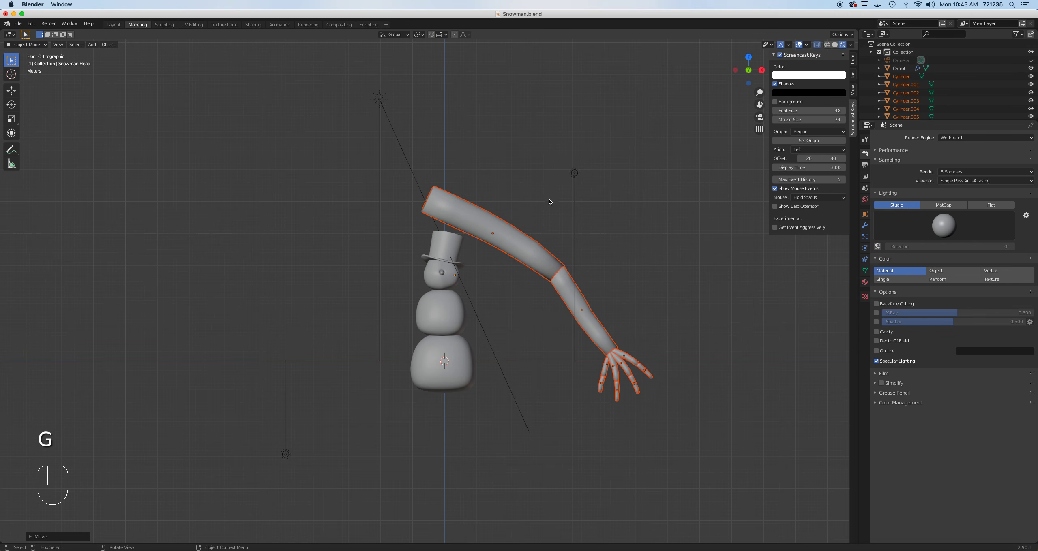
Scale the arm by a further factor of about 0.18 and place its upper end in the right side of the middle snowball.
key(s)
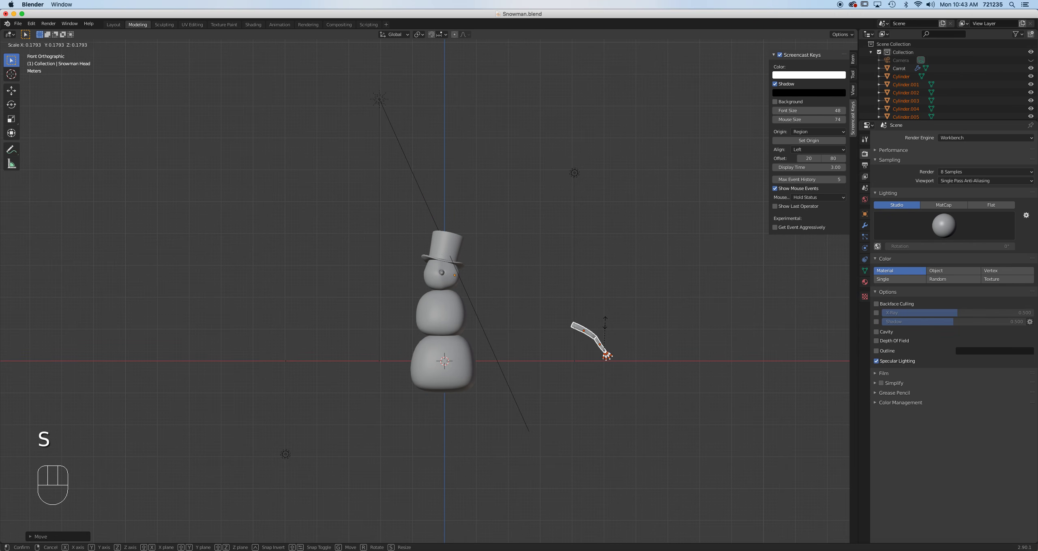
click(605, 323)
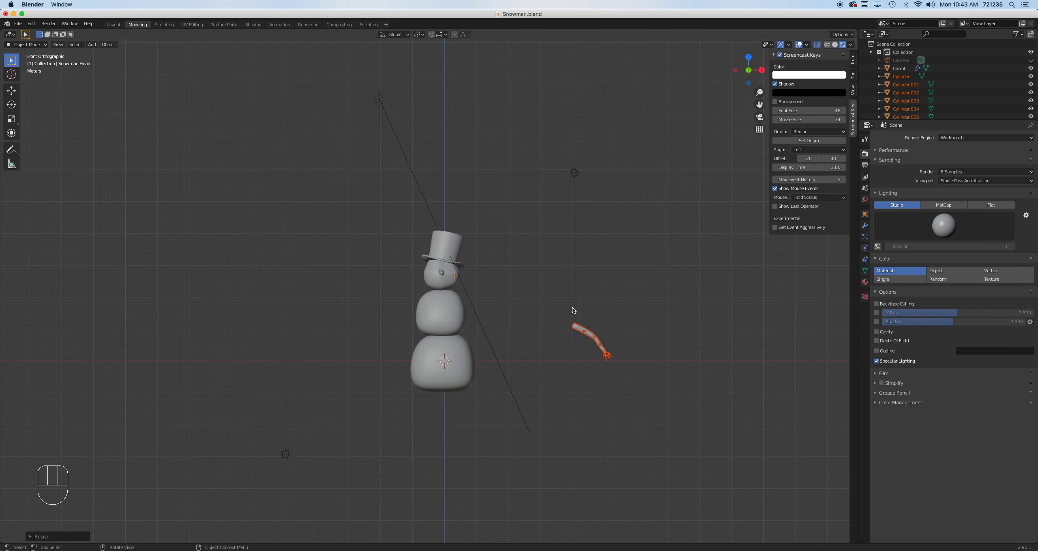
key(g)
click(462, 295)
scroll(509, 311, up, 4)
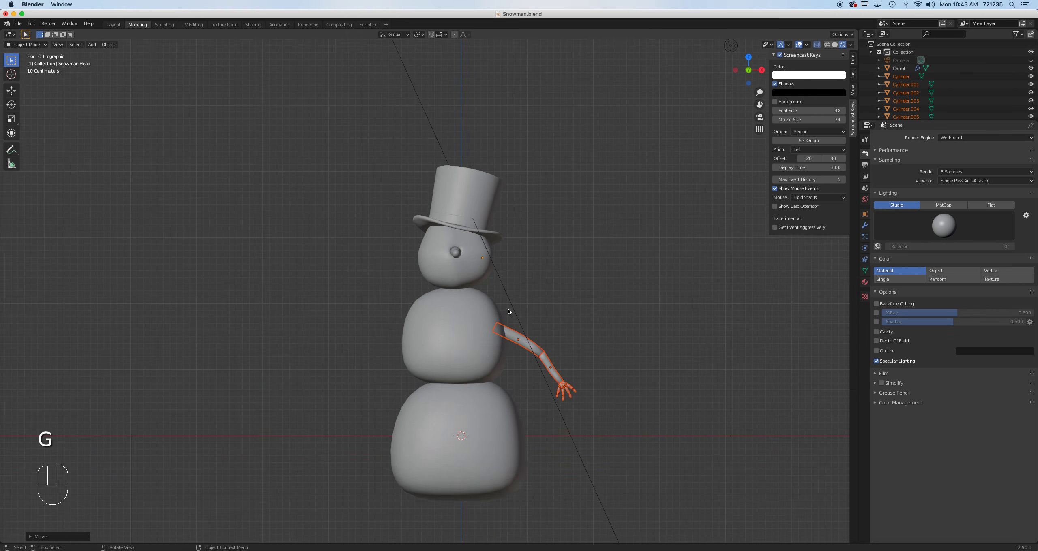
scroll(509, 312, up, 3)
shift+middle_drag(553, 319, 498, 169)
scroll(569, 230, up, 1)
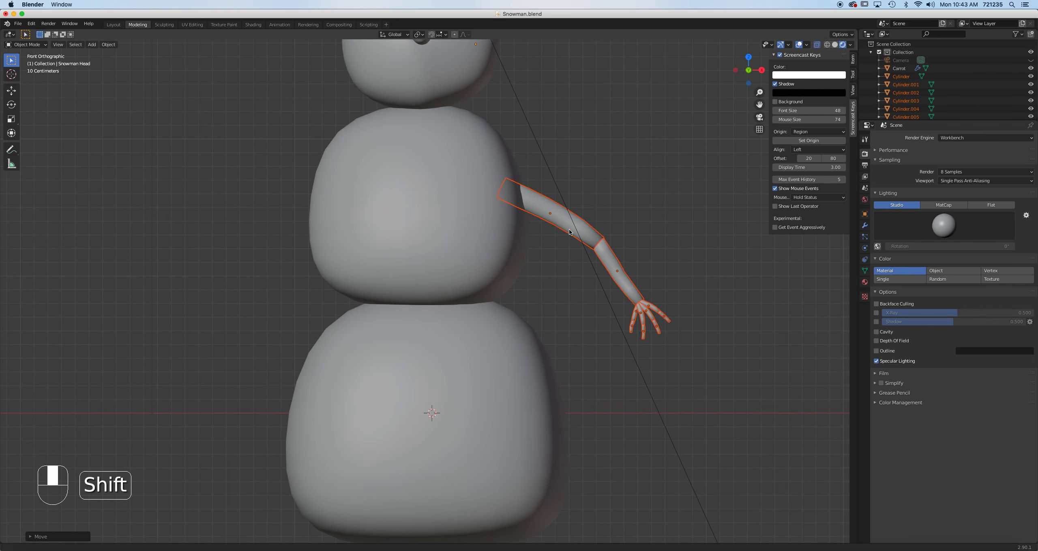
Rotate the arm closer to horizontal and seat its upper end higher in the right side of the middle snowball.
shift+middle_drag(568, 229, 548, 333)
key(r)
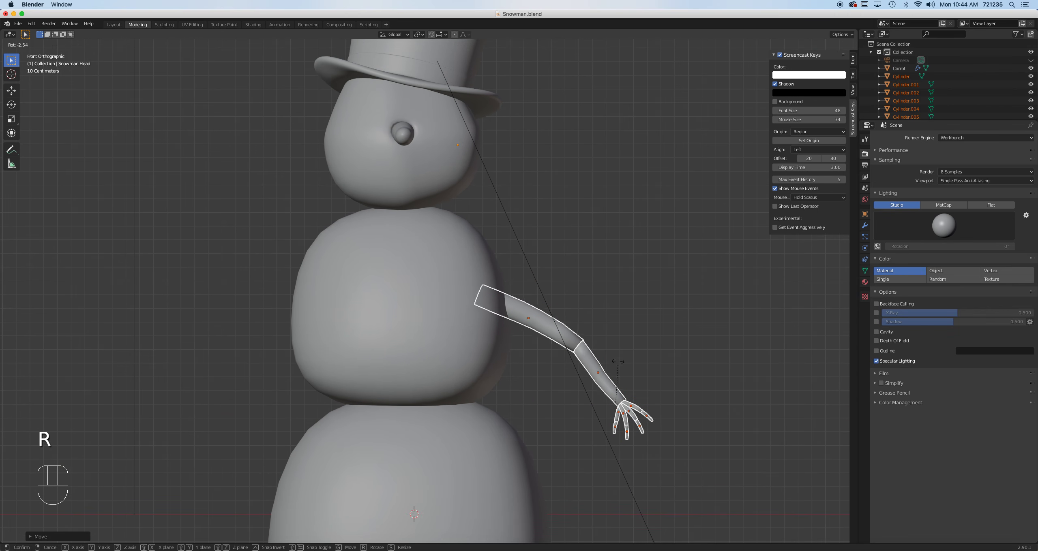
click(617, 321)
key(g)
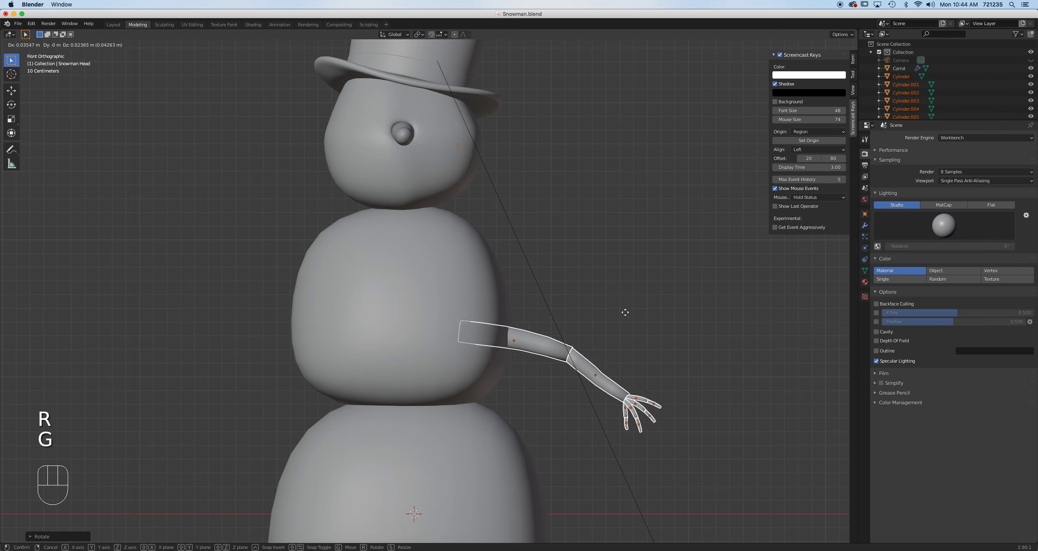
click(631, 268)
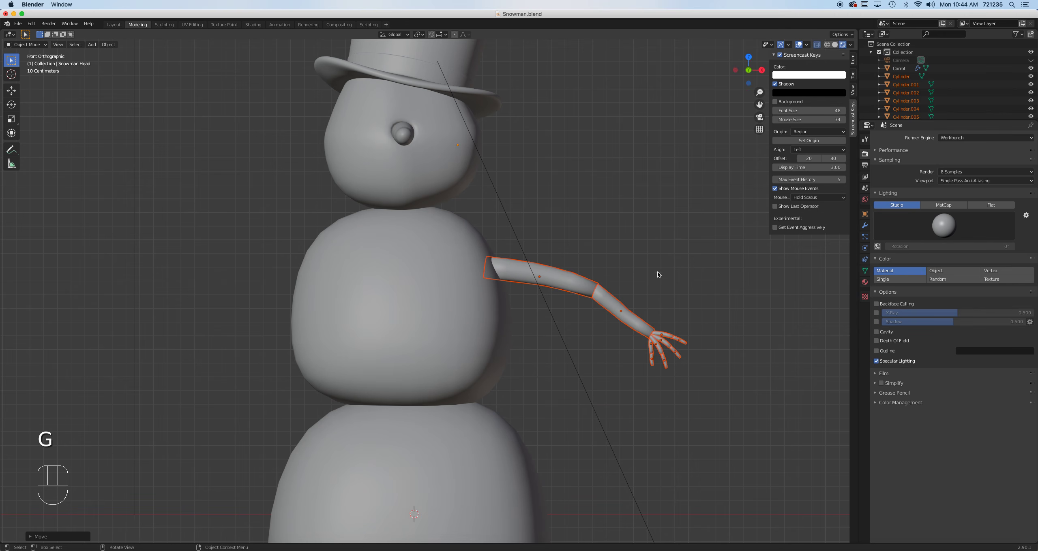
key(g)
click(657, 294)
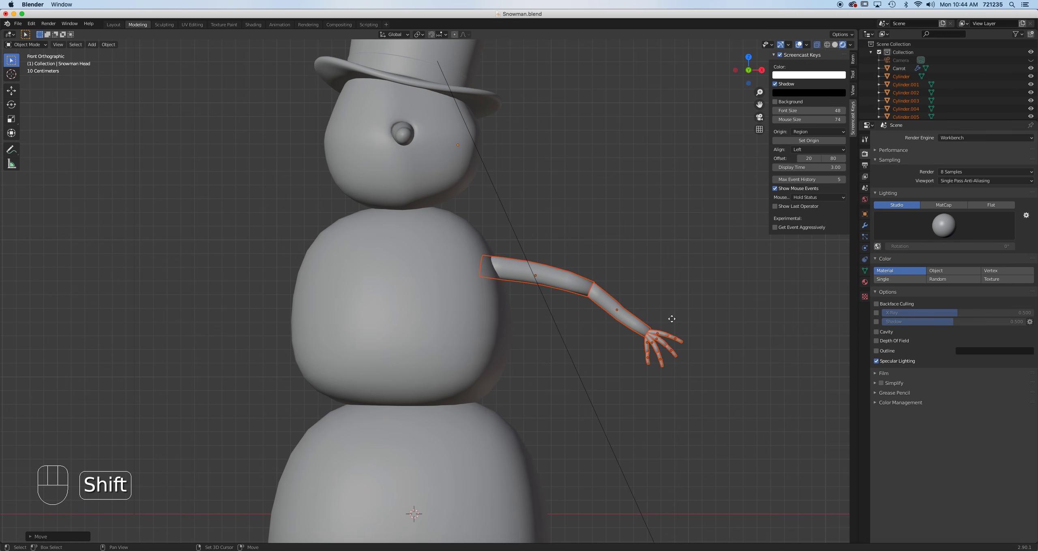
Duplicate the arm, rotate the copy to reach outward with its hand raised, and attach it to the opposite side of the middle snowball.
key(shift+d)
click(278, 318)
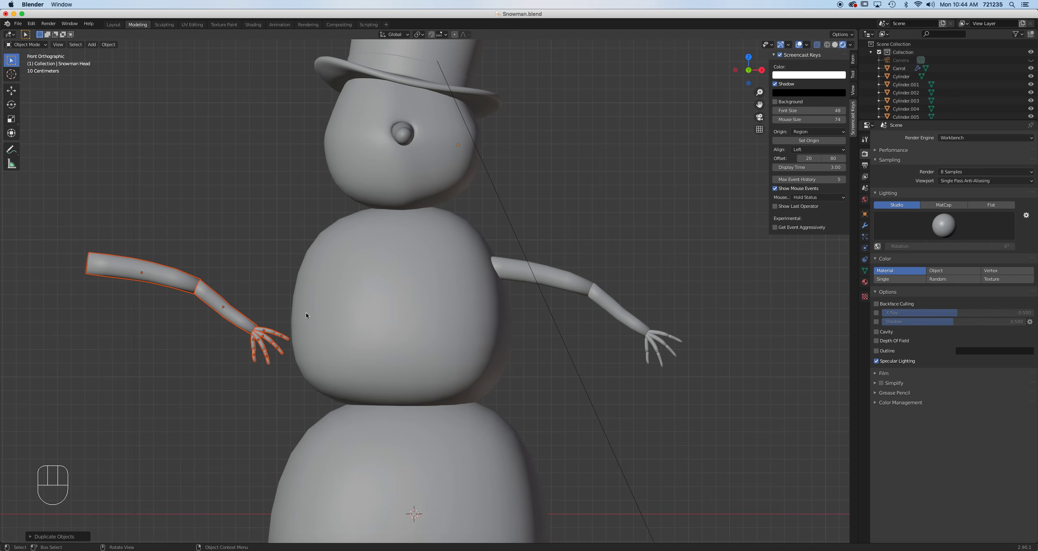
key(r)
click(202, 388)
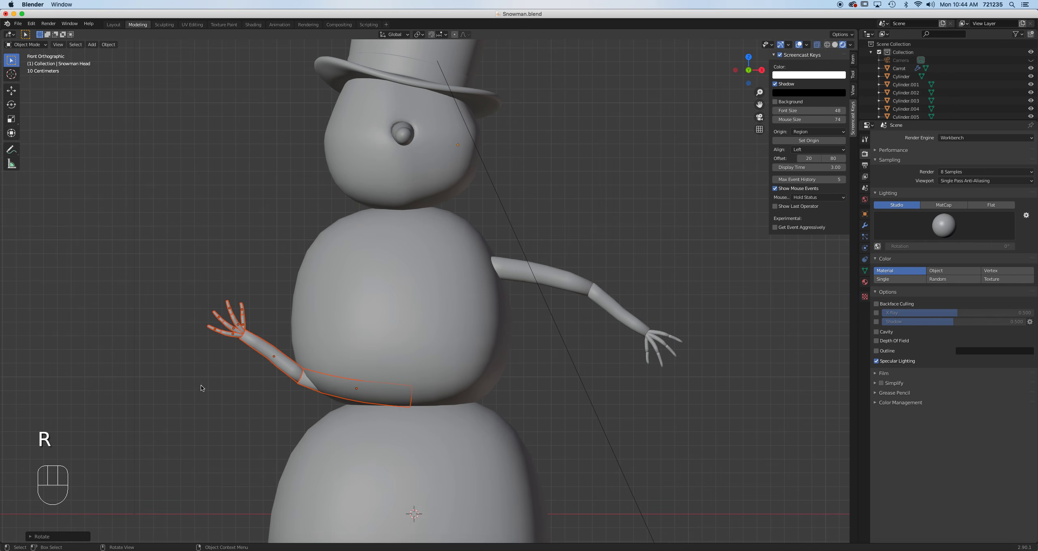
key(g)
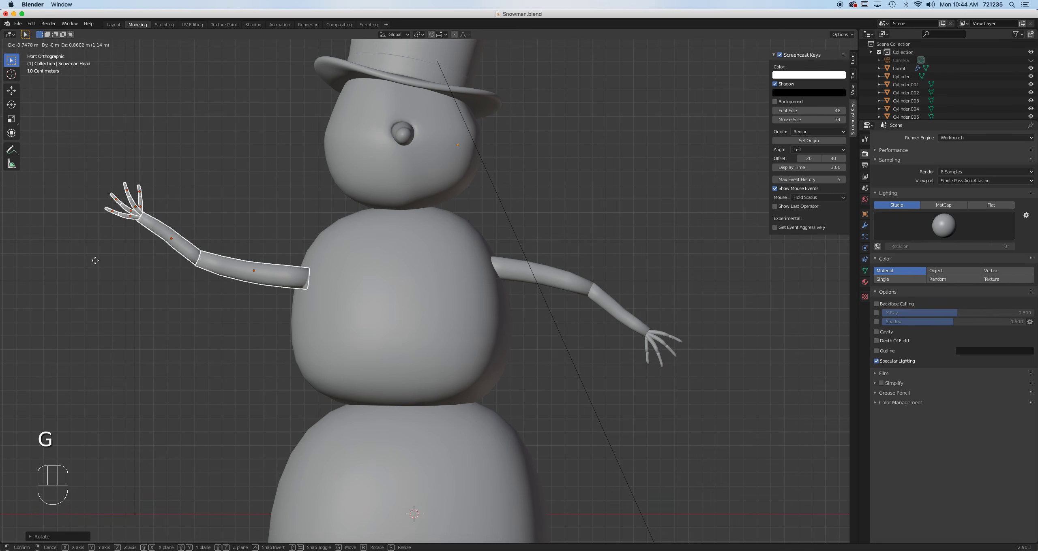
click(98, 263)
Leave the copied upper arm out of the selection, rotate its forearm and hand nearly upright, and move them onto the elbow.
scroll(175, 238, up, 2)
scroll(175, 238, up, 1)
shift+middle_drag(175, 239, 283, 317)
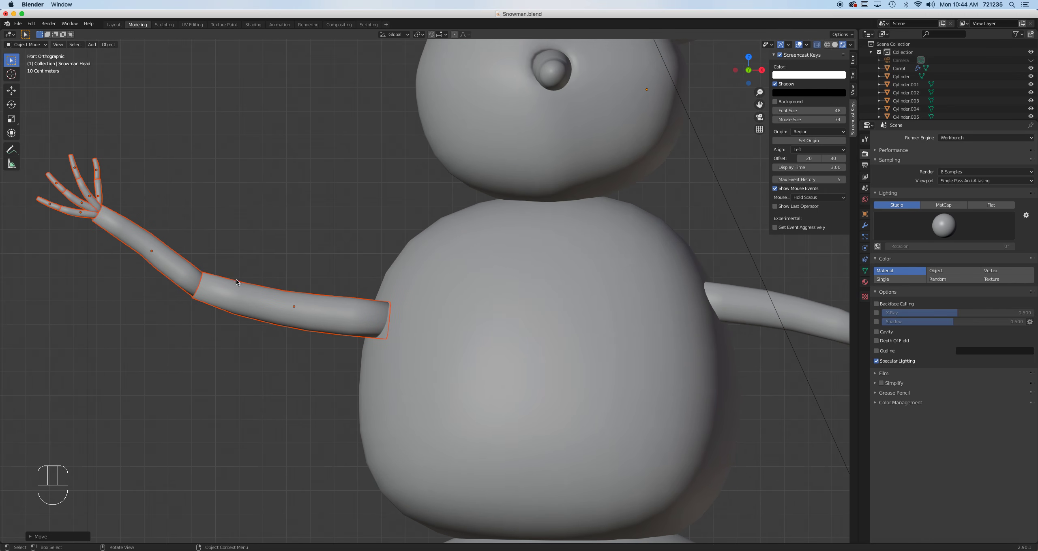
shift+click(286, 319)
shift+click(286, 319)
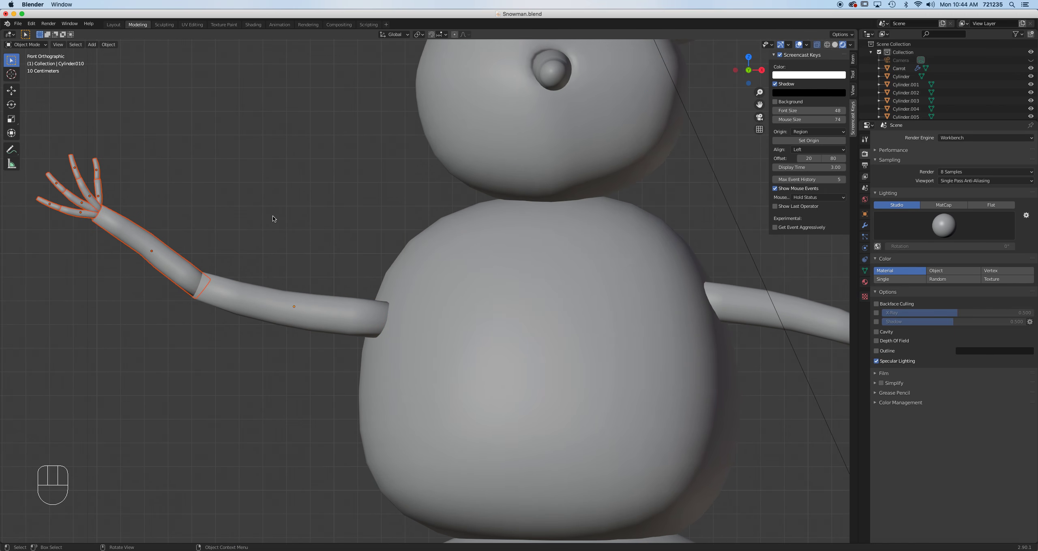
key(r)
click(220, 299)
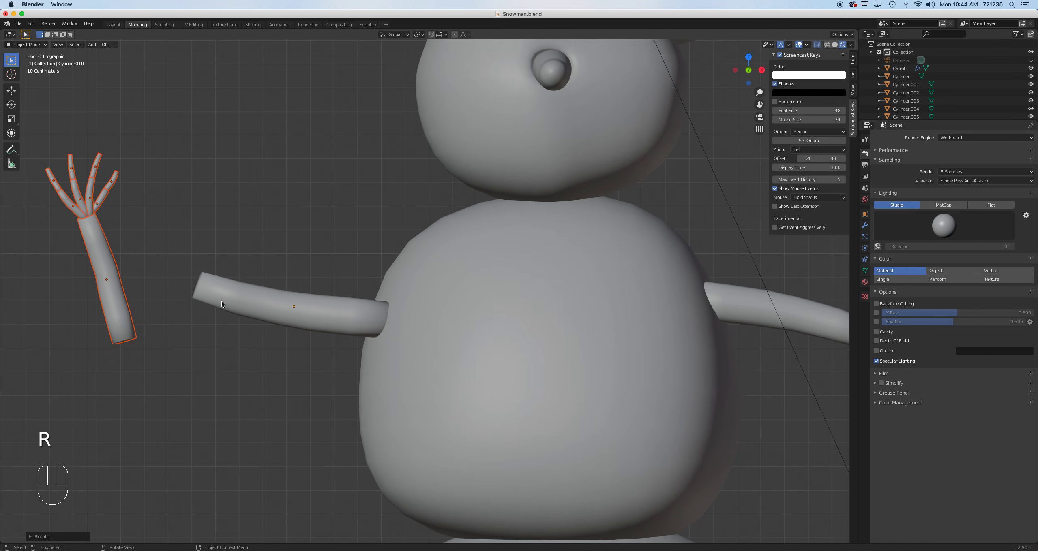
key(g)
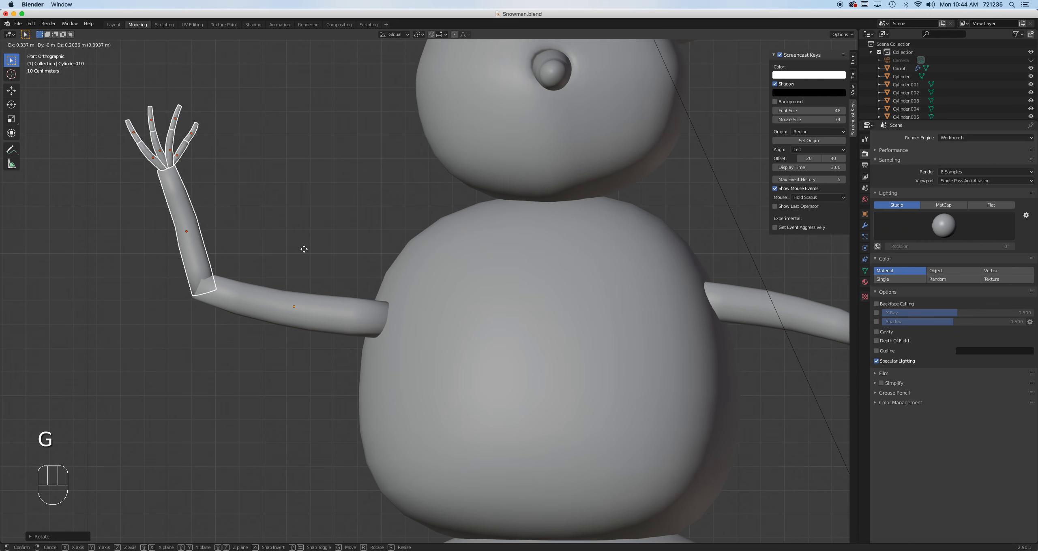
click(306, 249)
Scale the raised forearm and hand down slightly and realign them with the end of the upper arm.
key(s)
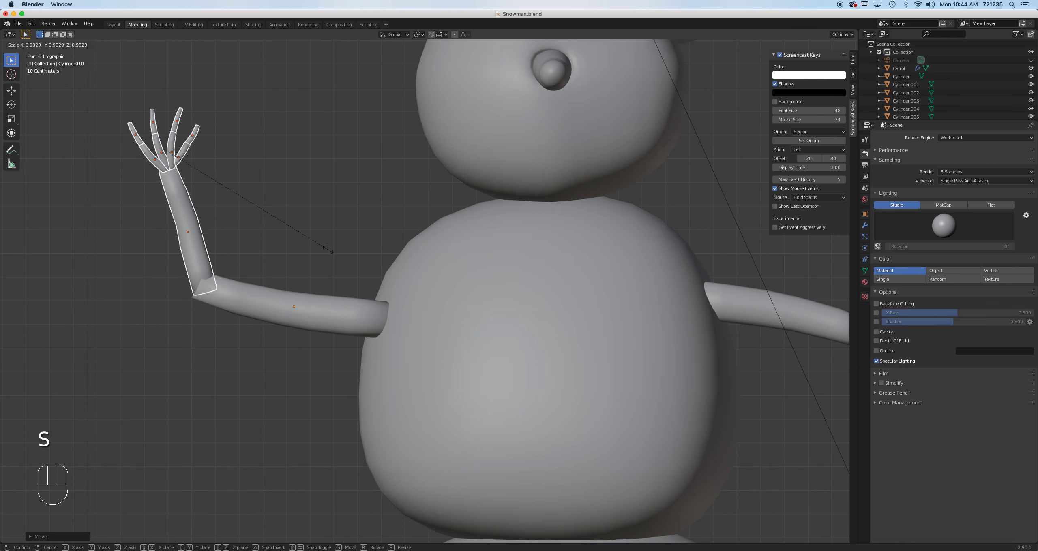
click(324, 250)
key(g)
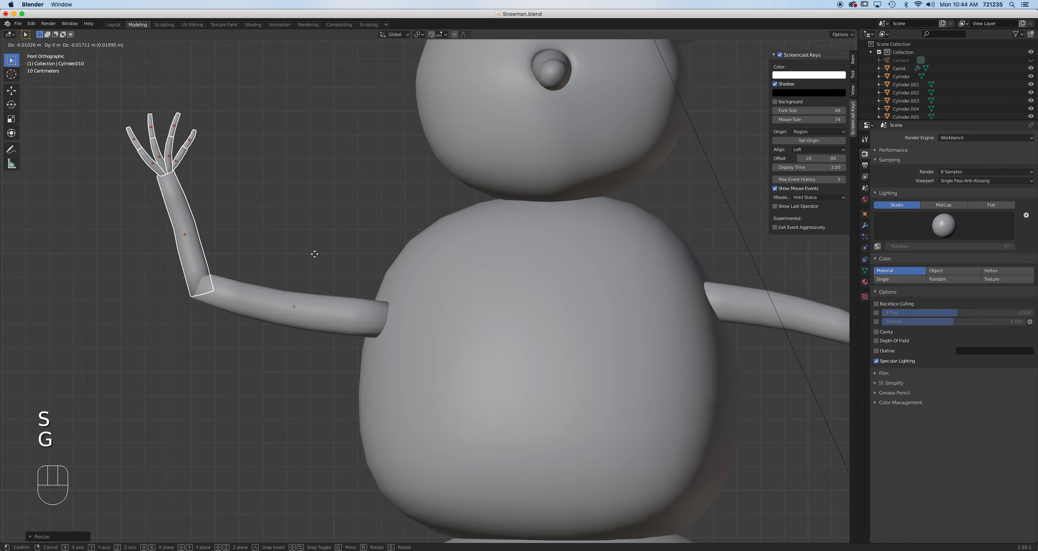
click(315, 254)
Edit the raised arm's upper-arm mesh, rotating and shifting the vertex loops at the elbow end to bend it upward.
scroll(277, 271, up, 2)
click(238, 316)
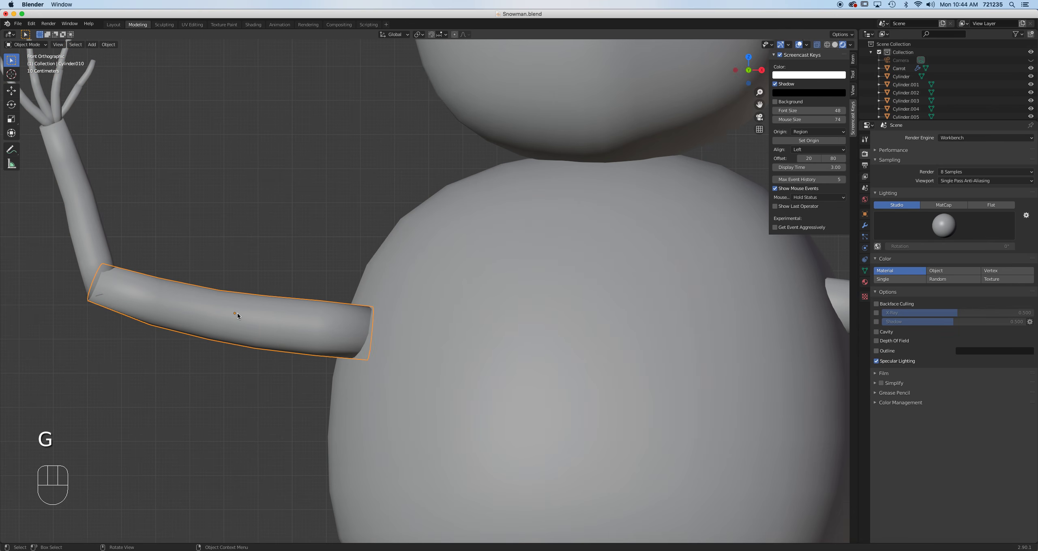
key(Tab)
shift+middle_drag(213, 299, 258, 285)
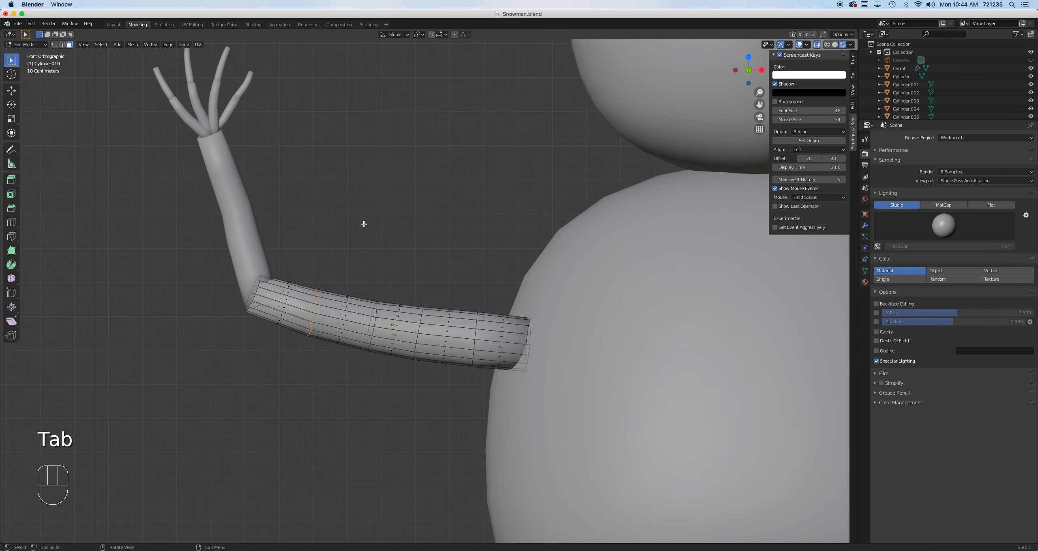
drag(197, 254, 345, 388)
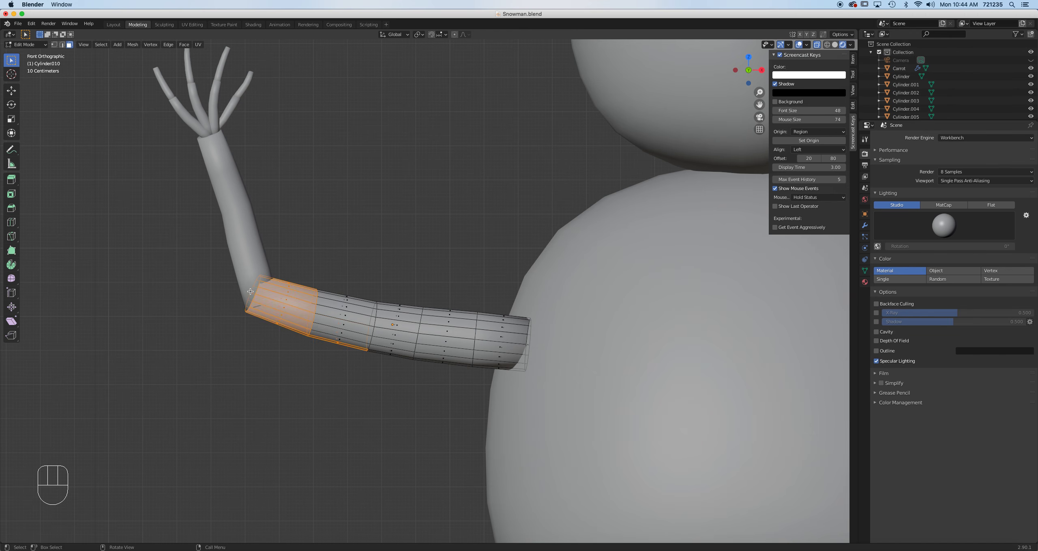
key(1)
drag(199, 248, 337, 379)
key(r)
click(396, 359)
key(g)
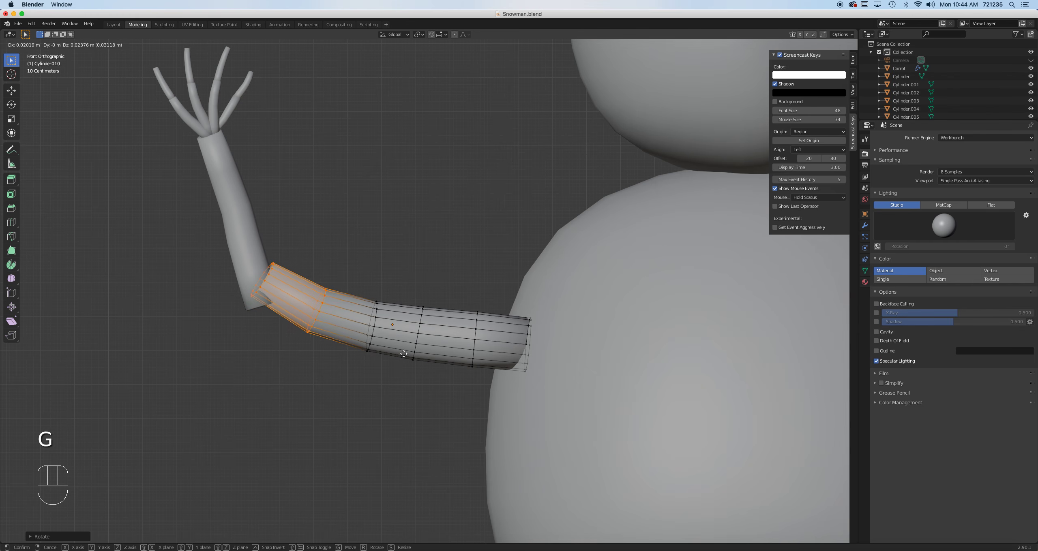
click(405, 354)
Extend the vertex selection towards the shoulder, then rotate and move that section up to continue the upper arm's curve.
drag(145, 180, 431, 428)
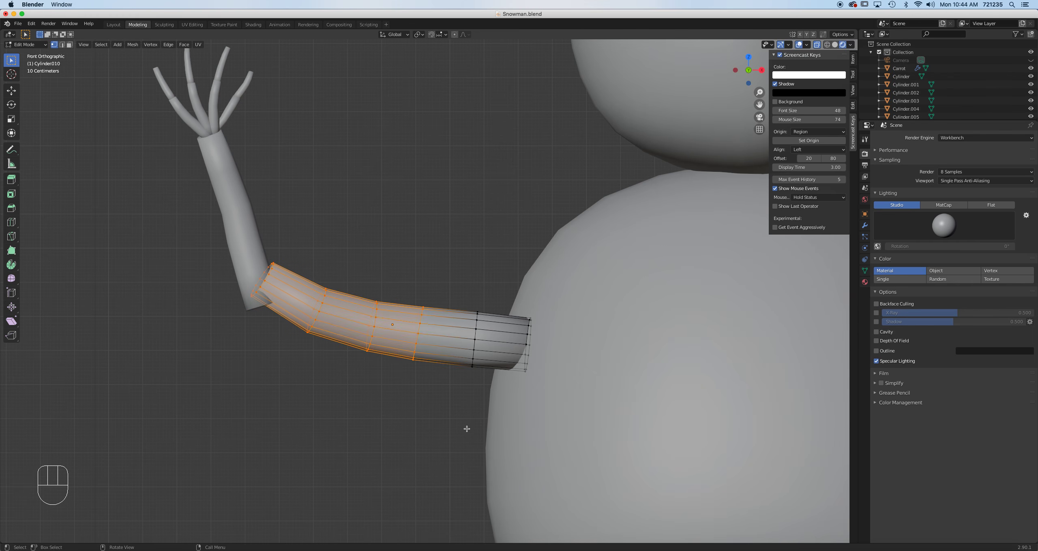
key(r)
click(456, 442)
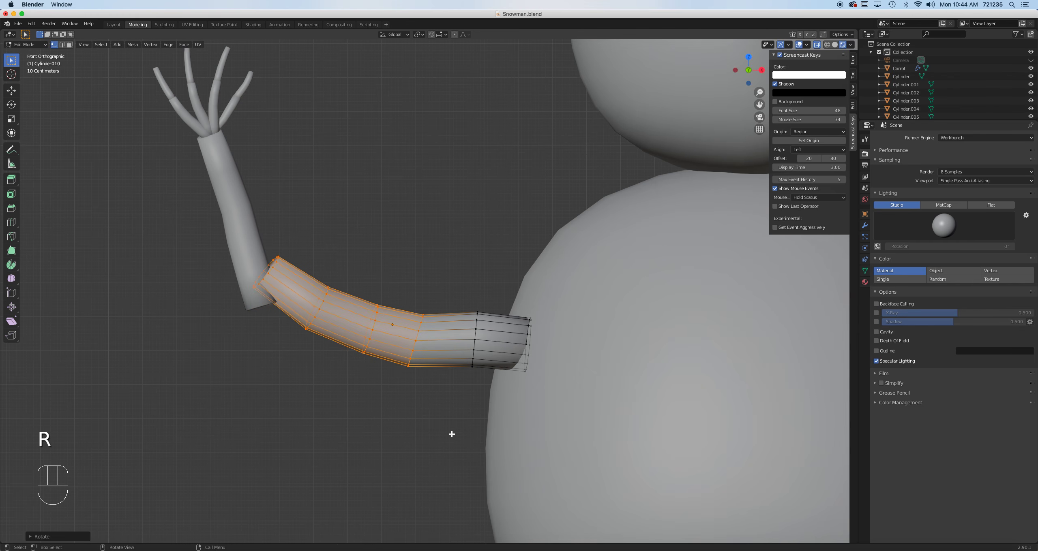
key(g)
click(388, 372)
Shrink the vertex selection by one loop and rotate and move the remaining elbow section further upward.
key(ctrl)
key(ctrl+KP_Subtract)
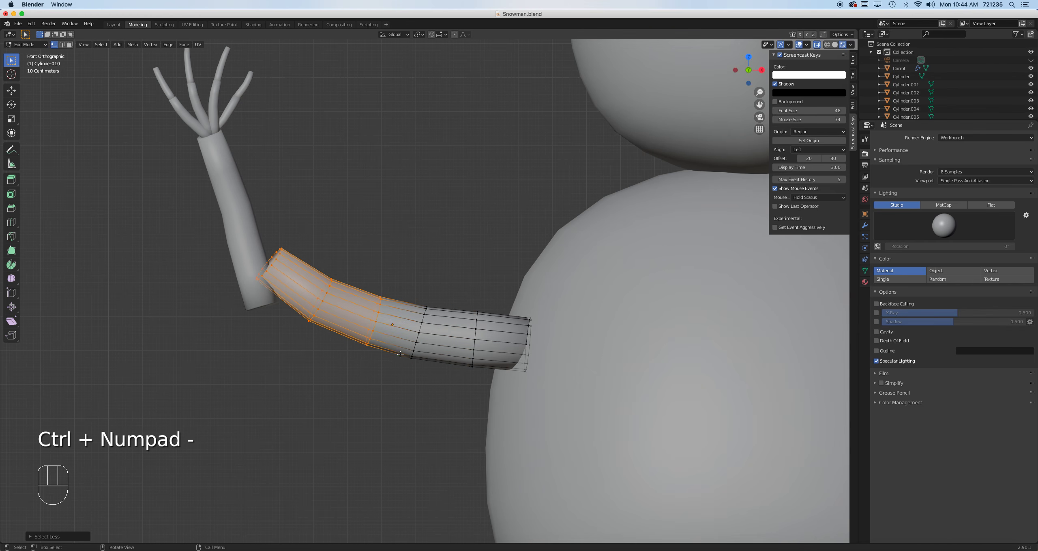
key(r)
click(430, 341)
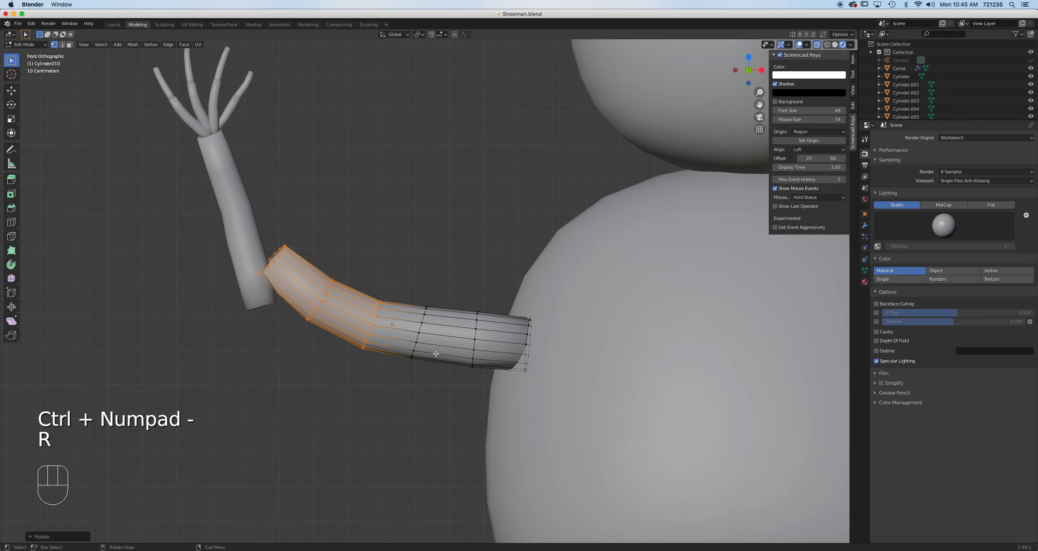
key(g)
click(438, 345)
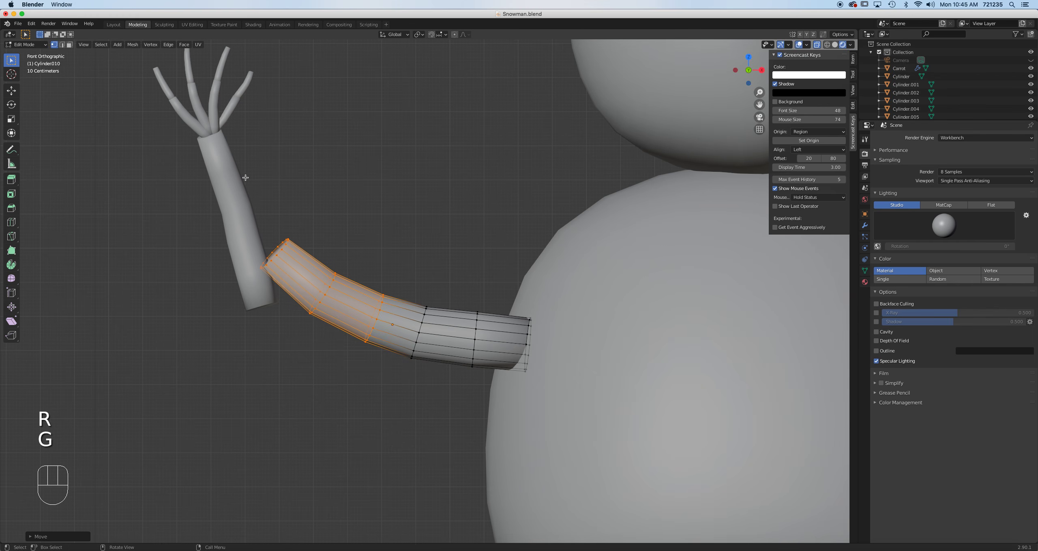
Return to Object Mode and move the raised forearm and hand onto the reshaped upper arm's elbow.
key(Tab)
drag(144, 62, 257, 174)
key(g)
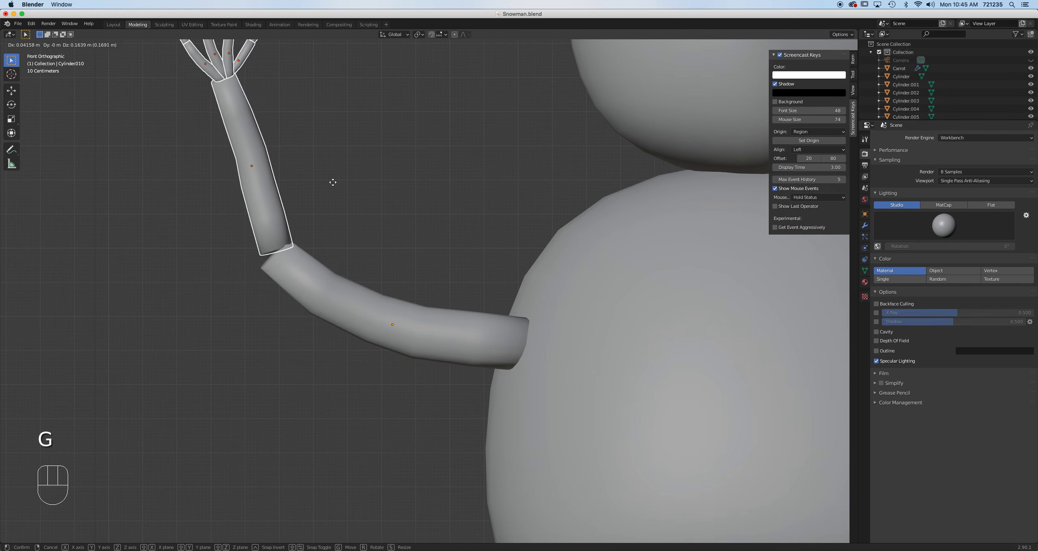
click(335, 195)
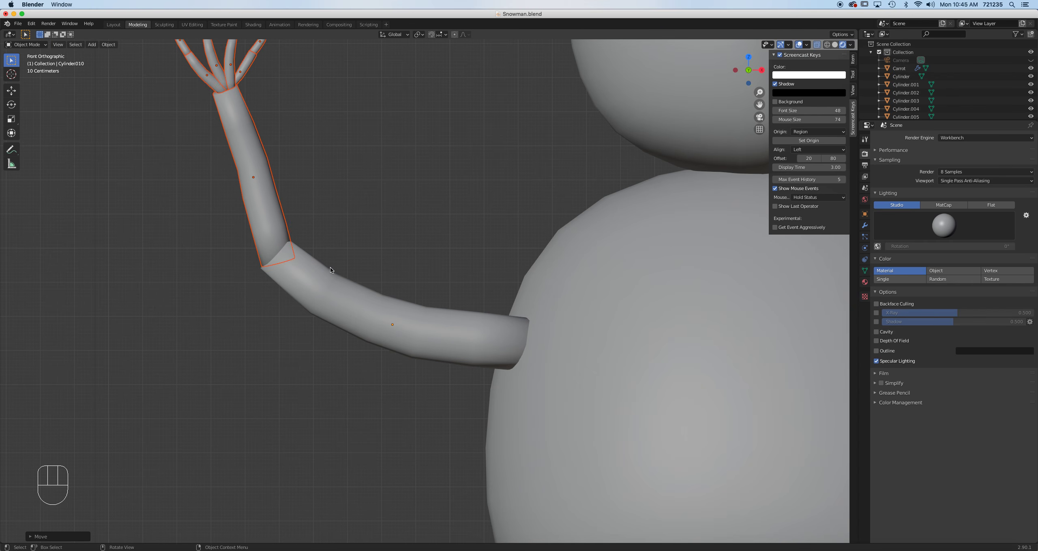
Rotate the lowered arm's forearm and hand towards the snowman's front in top view and reconnect them at the elbow.
scroll(330, 267, down, 5)
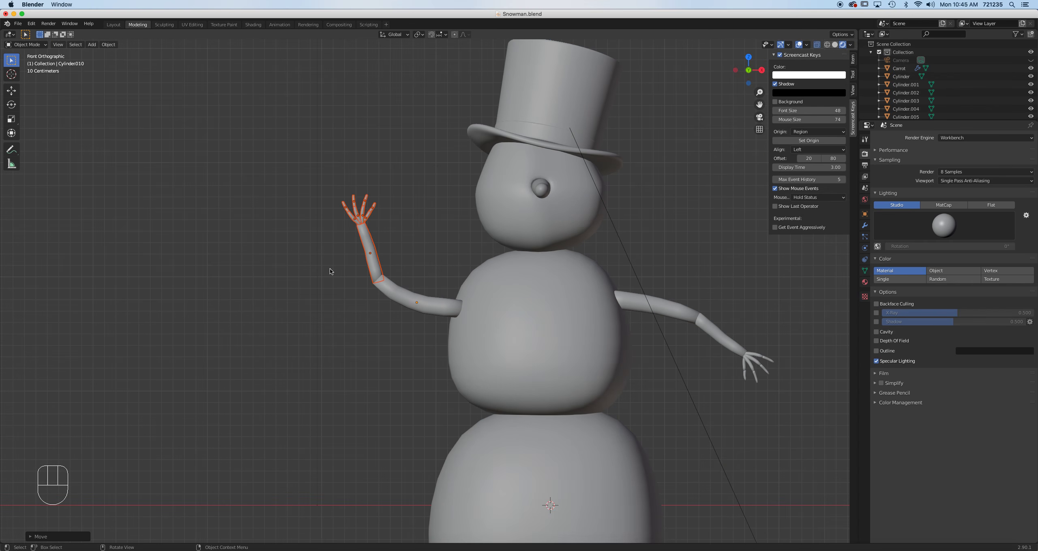
middle_drag(345, 274, 380, 316)
middle_drag(380, 370, 381, 209)
middle_drag(387, 227, 394, 251)
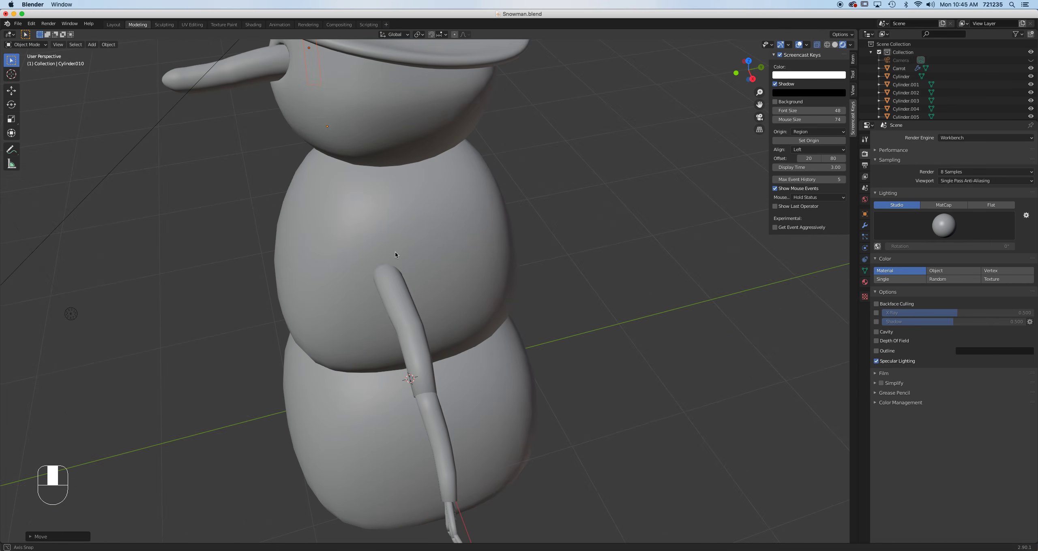
shift+middle_drag(430, 350, 460, 272)
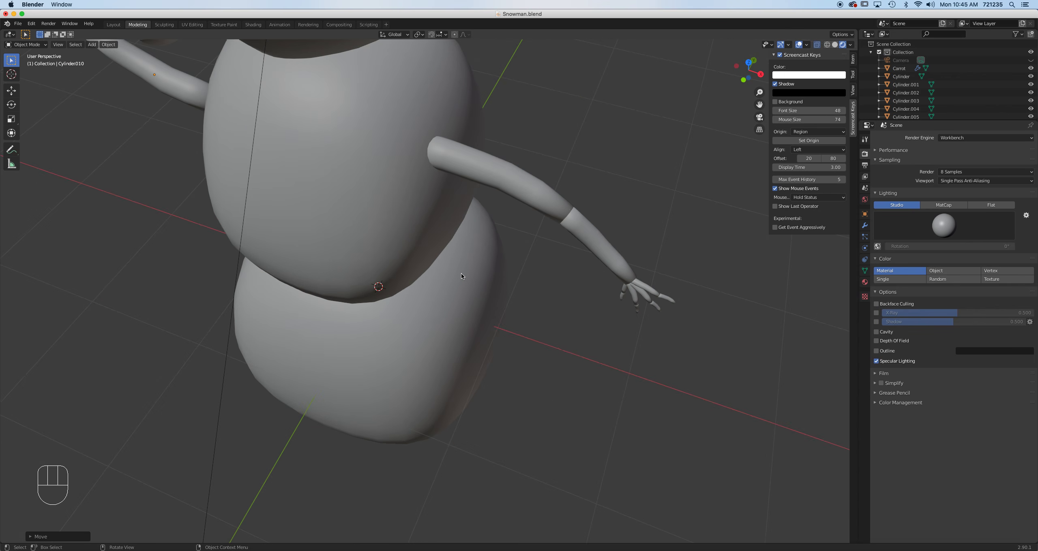
drag(692, 356, 592, 241)
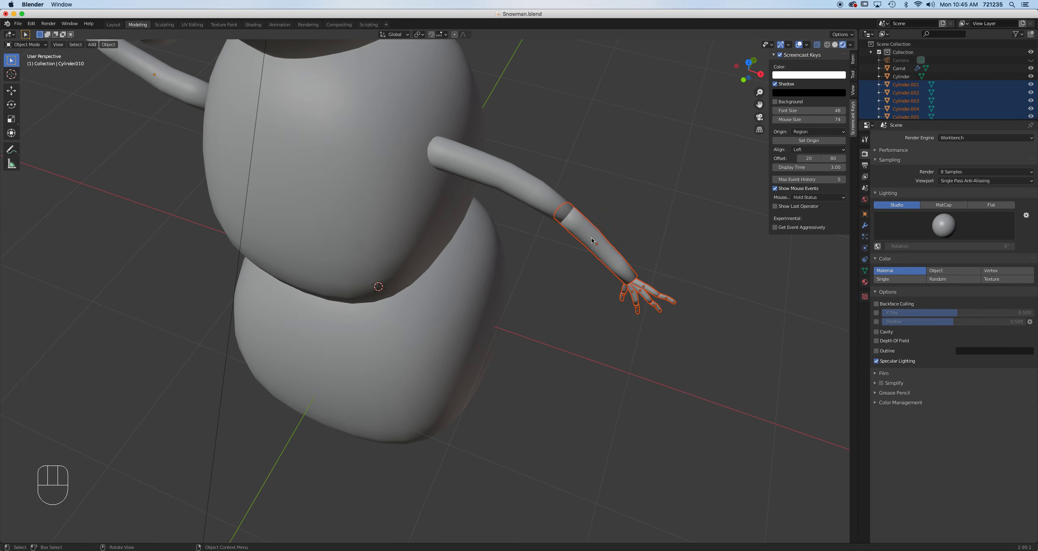
key(KP_7)
scroll(547, 405, up, 3)
shift+middle_drag(563, 398, 331, 224)
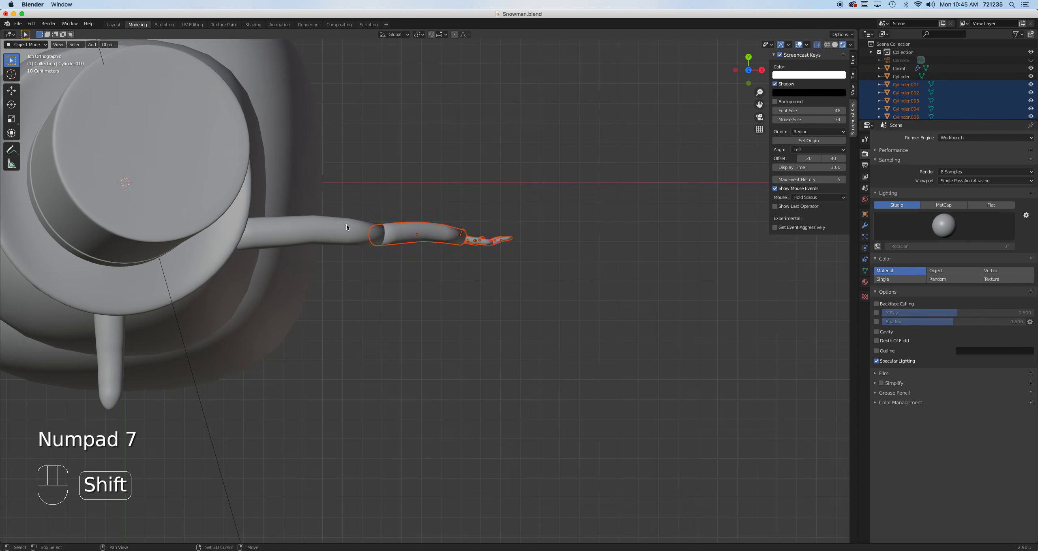
key(r)
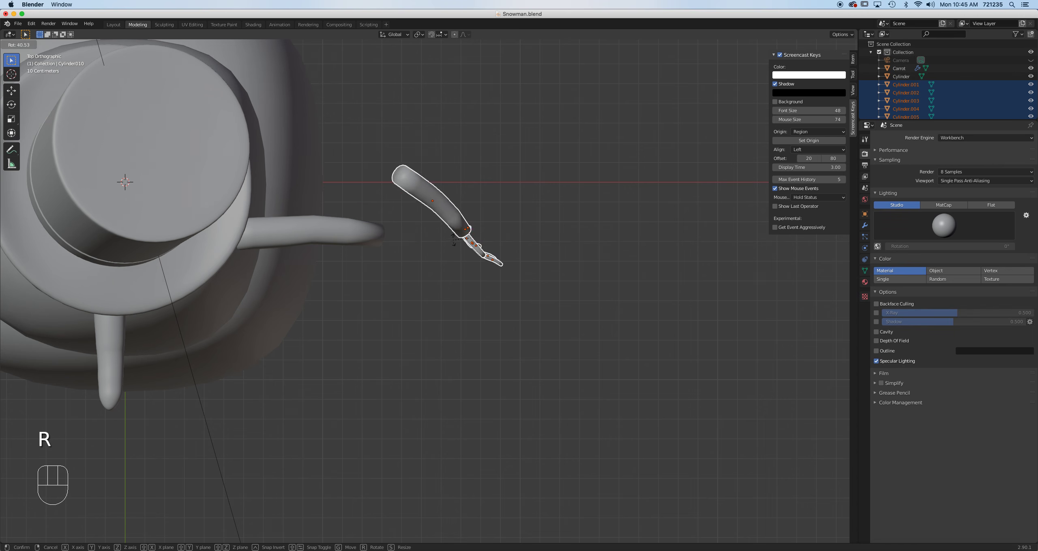
click(452, 247)
key(g)
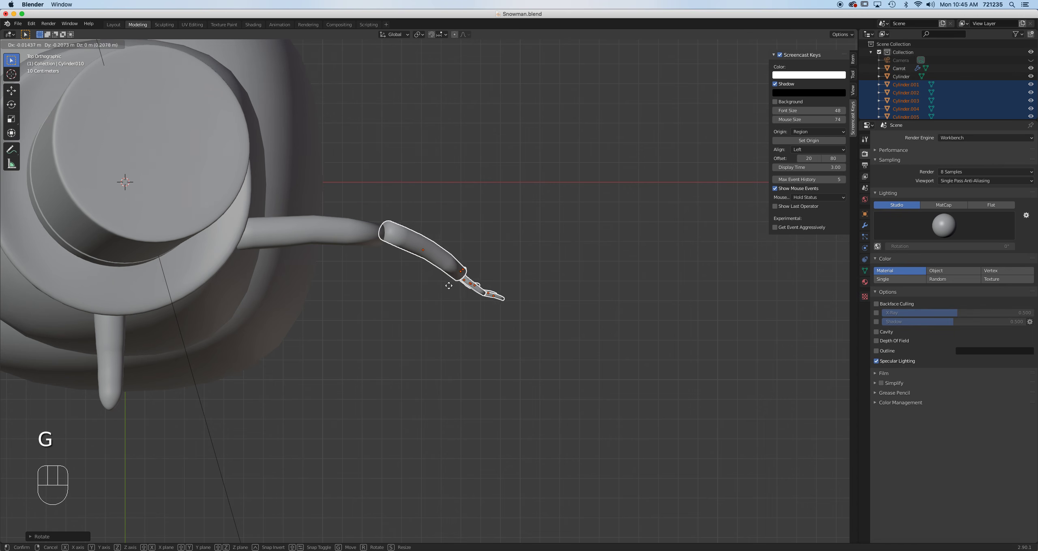
click(438, 289)
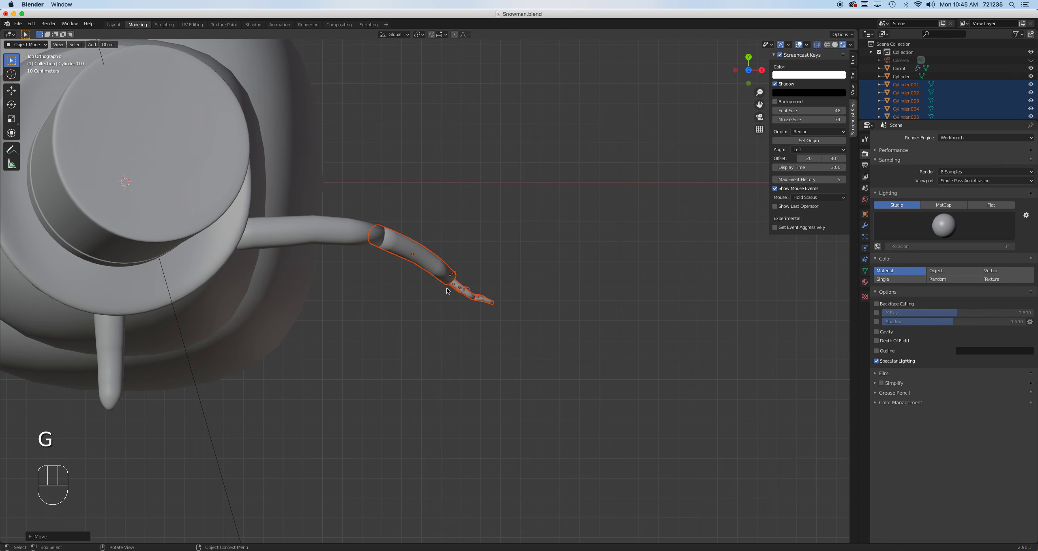
Add the upper arm to the selection and rotate the whole lowered arm further towards the snowman's front.
shift+click(364, 235)
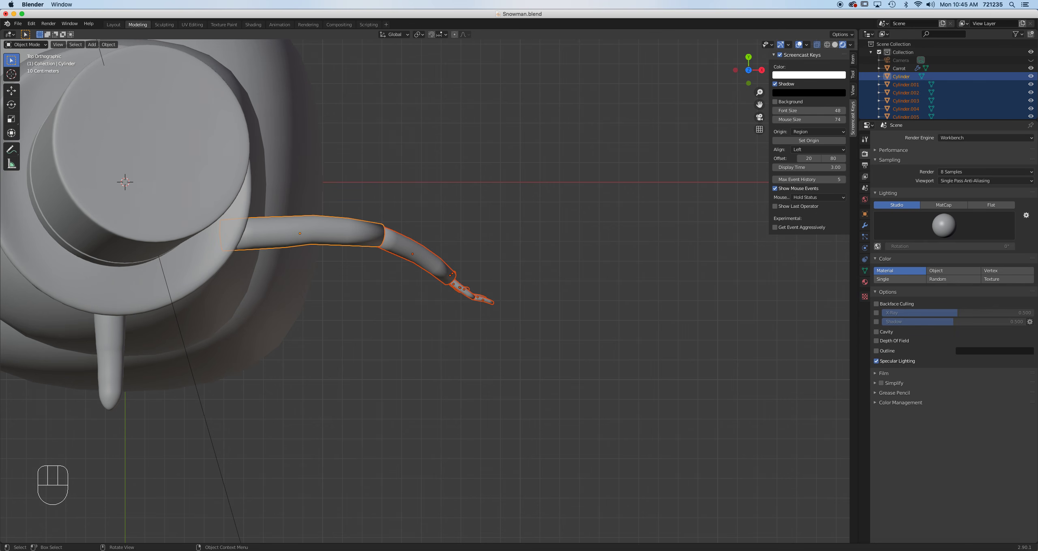
key(r)
click(539, 283)
Rotate the whole raised arm towards the snowman's front in top view and move its shoulder end back onto the body.
middle_drag(514, 271, 480, 175)
scroll(478, 177, down, 3)
shift+middle_drag(487, 211, 501, 347)
middle_drag(481, 320, 529, 335)
key(KP_7)
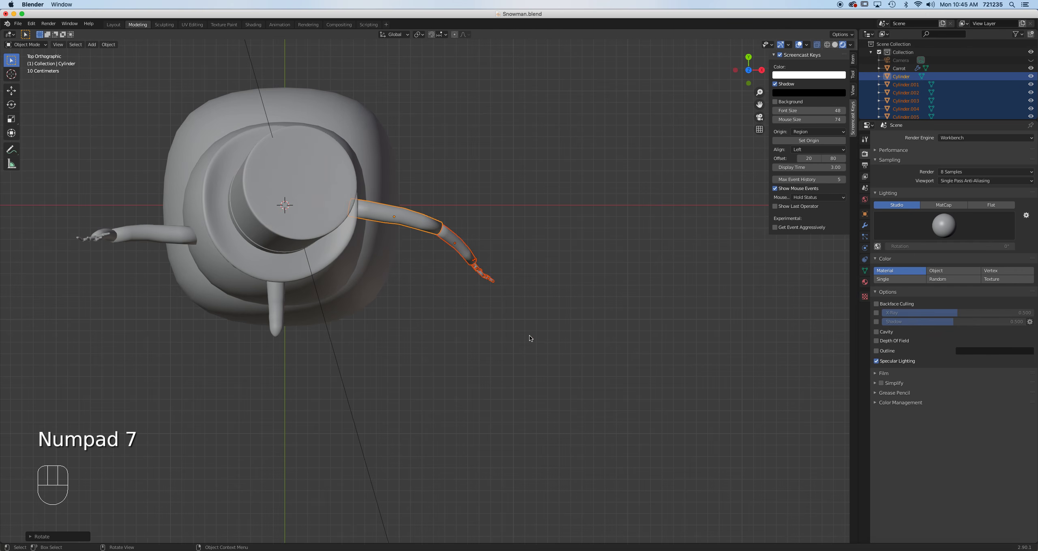
drag(57, 211, 154, 263)
key(r)
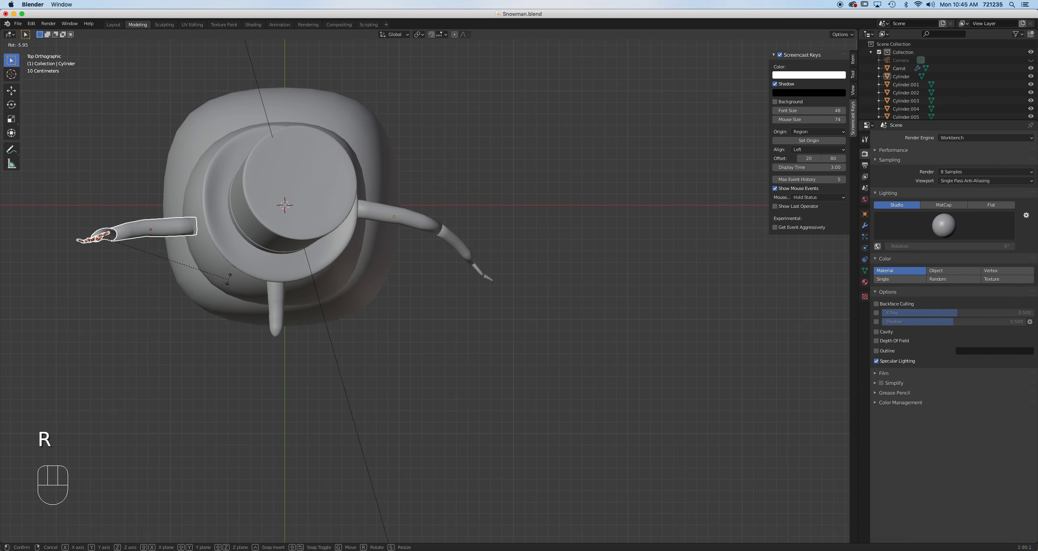
click(219, 249)
key(g)
click(223, 256)
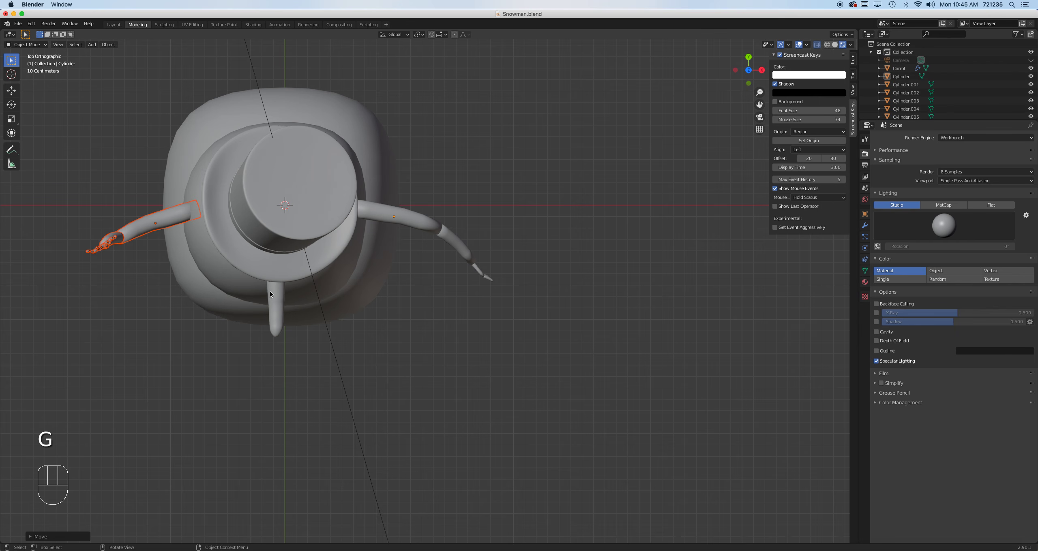
Select only the raised arm's hand in front view and turn it about the global Z axis so its spread fingers face forward.
middle_drag(137, 271, 437, 374)
key(KP_1)
scroll(162, 155, up, 3)
drag(144, 136, 238, 200)
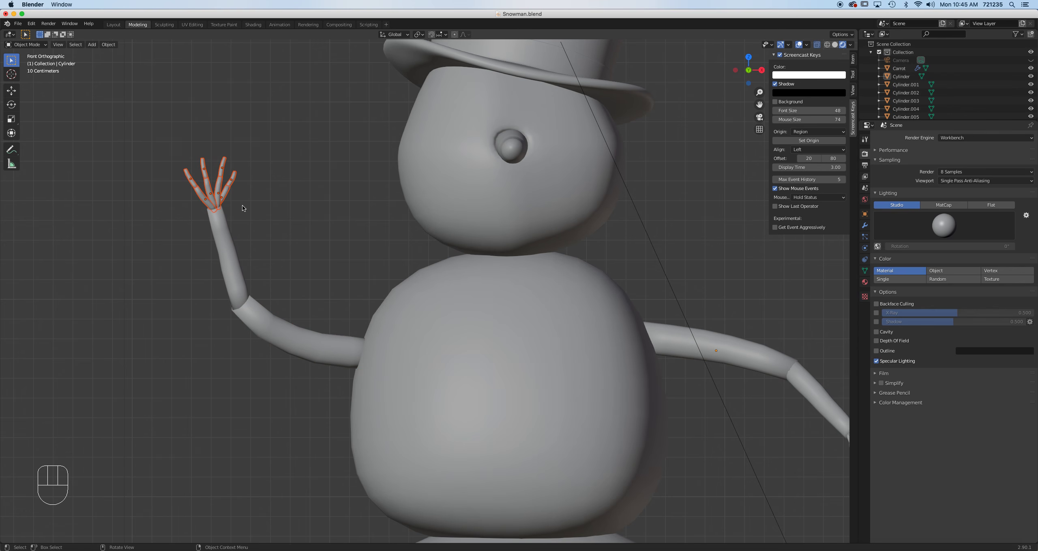
key(r)
key(z)
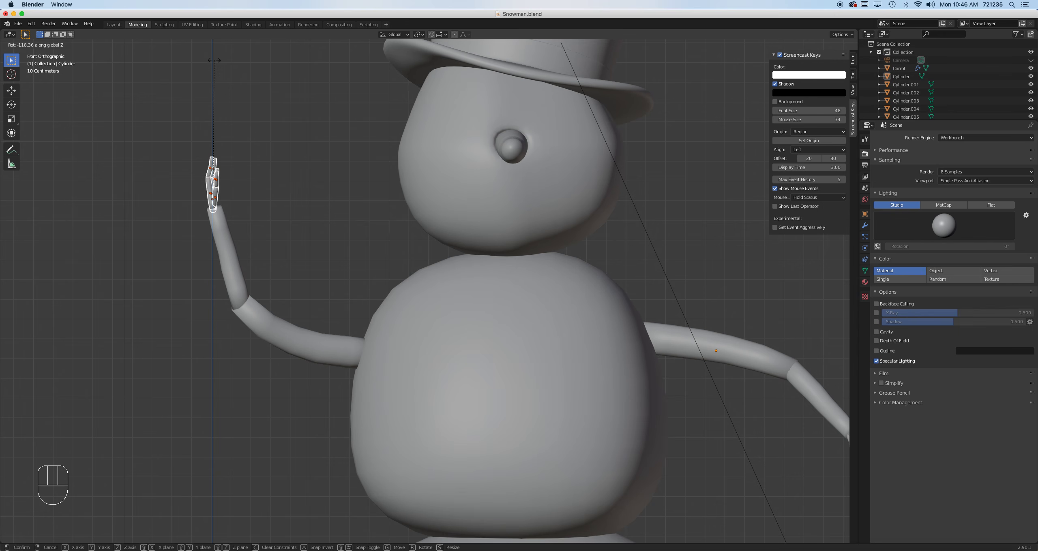
click(271, 204)
key(r)
key(z)
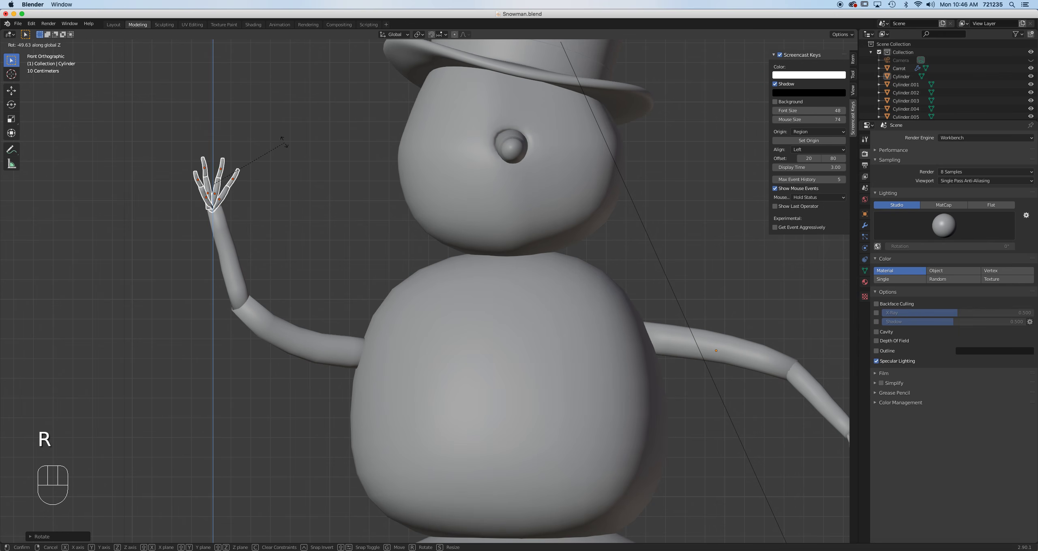
click(277, 114)
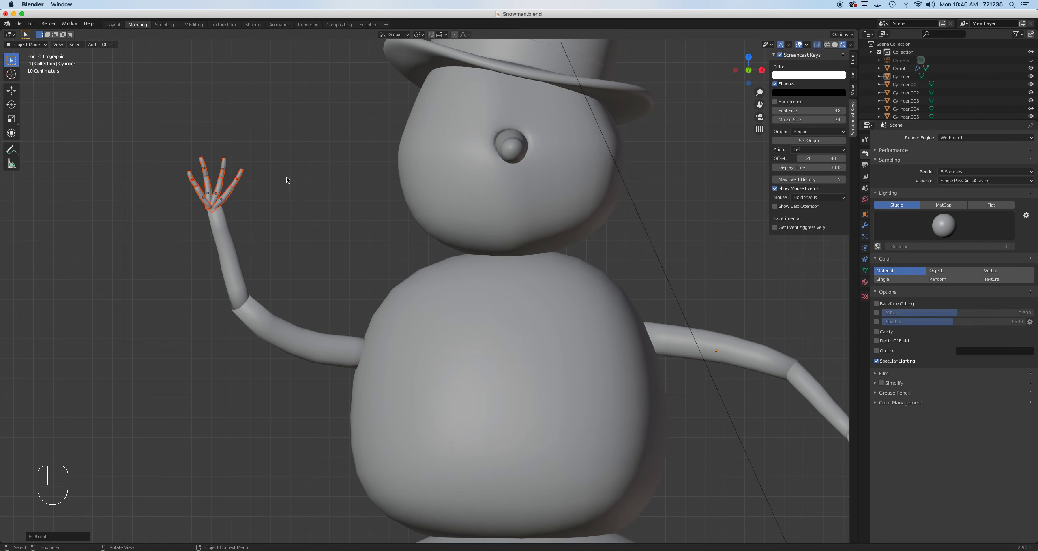
Move the turned hand slightly so that it sits on the raised forearm's wrist in front view.
scroll(287, 177, up, 3)
key(g)
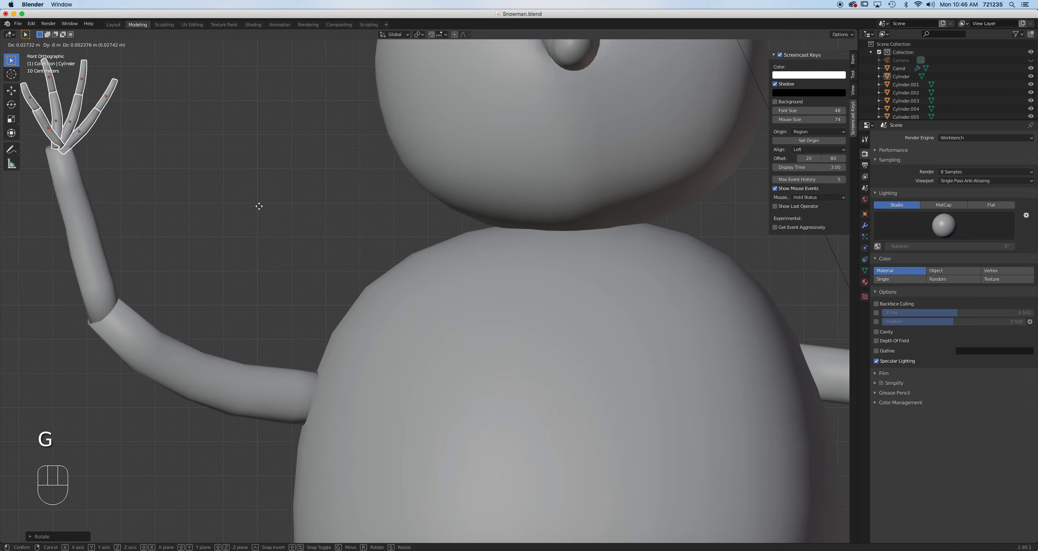
click(244, 210)
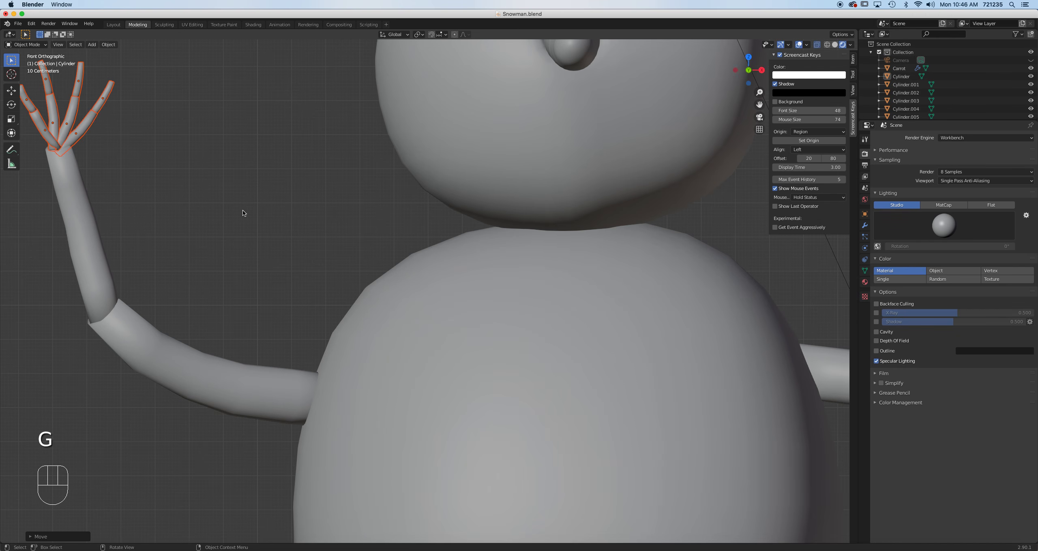
Tilt the raised hand towards the snowman's front in left view and move it back onto the wrist.
key(KP_3)
key(ctrl+KP_3)
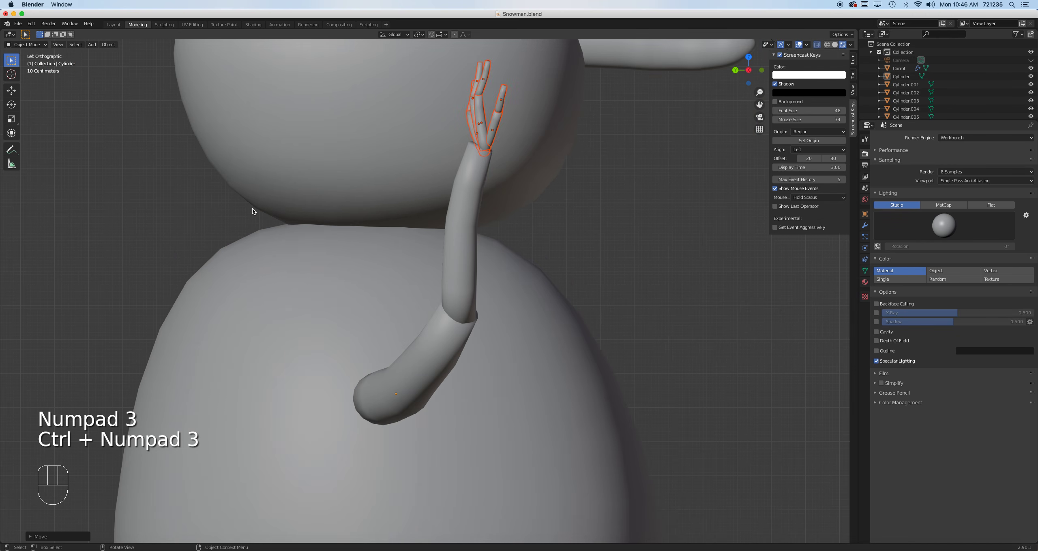
key(r)
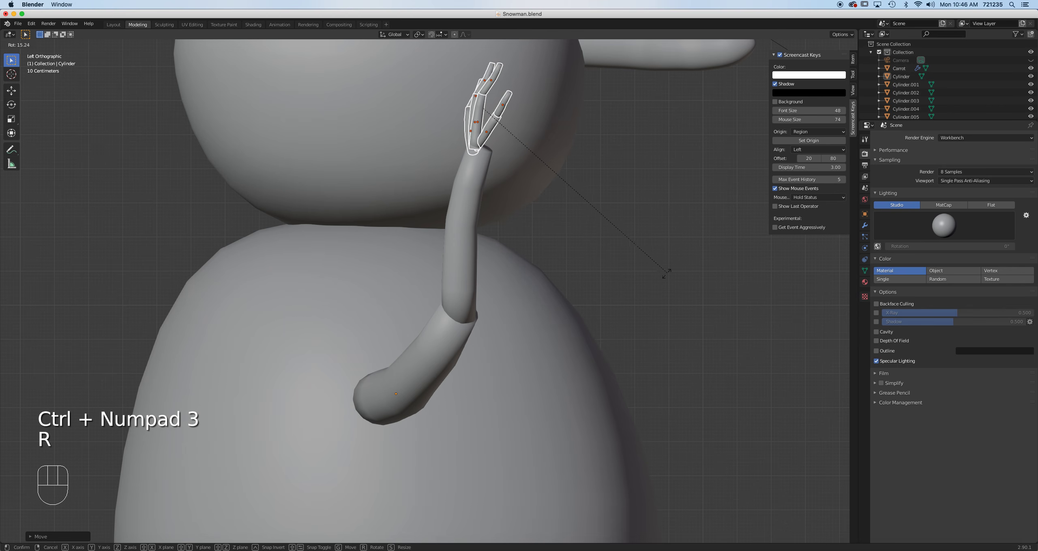
click(570, 252)
key(g)
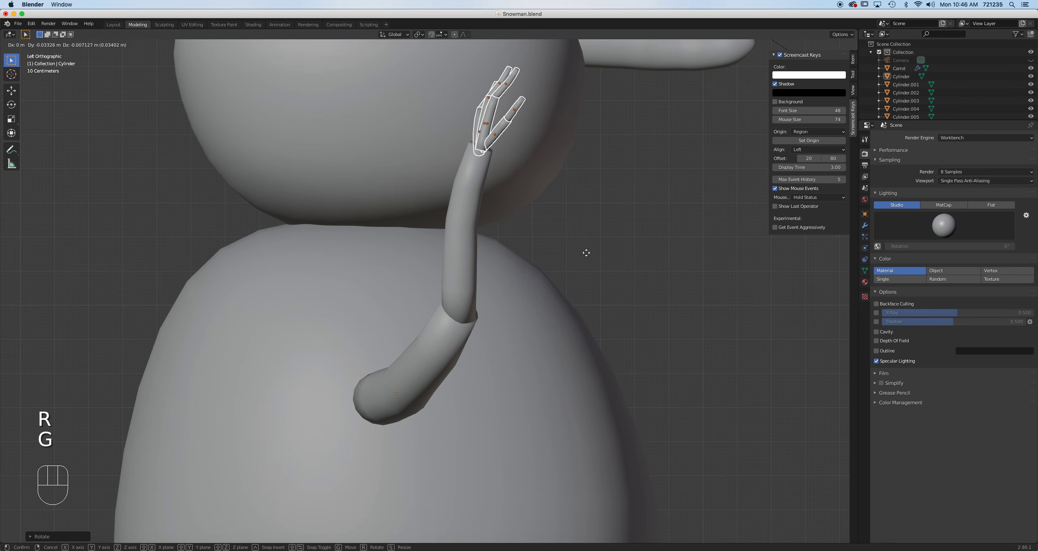
click(612, 261)
mouse_move(640, 264)
middle_down()
mouse_move(655, 267)
mouse_move(608, 287)
mouse_move(651, 271)
middle_up()
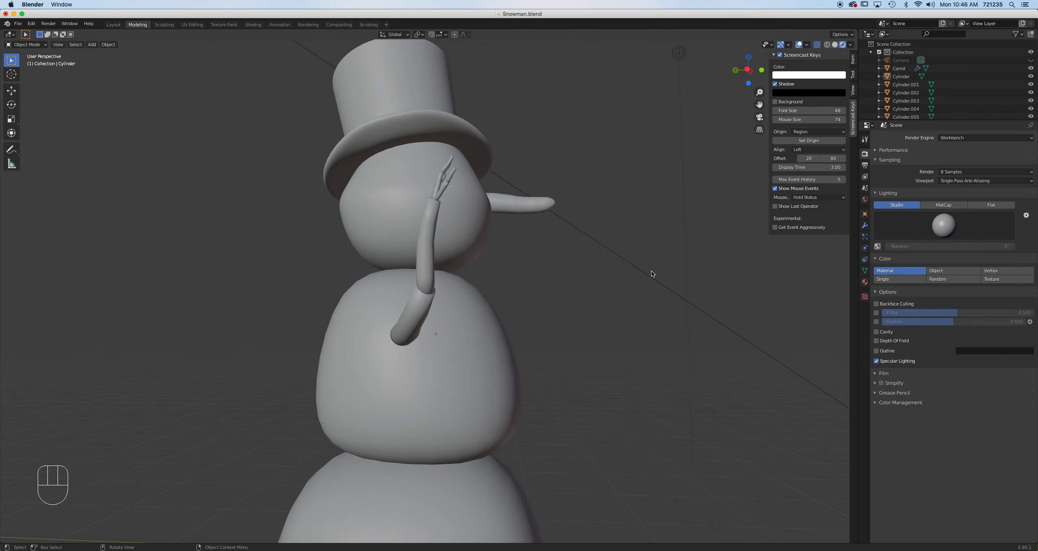
Select the raised forearm and hand, rotate them towards the snowman's front in left view, and reconnect them at the elbow.
key(ctrl+KP_3)
mouse_move(458, 245)
middle_down()
mouse_move(498, 268)
mouse_move(564, 235)
middle_up()
drag(544, 185, 624, 274)
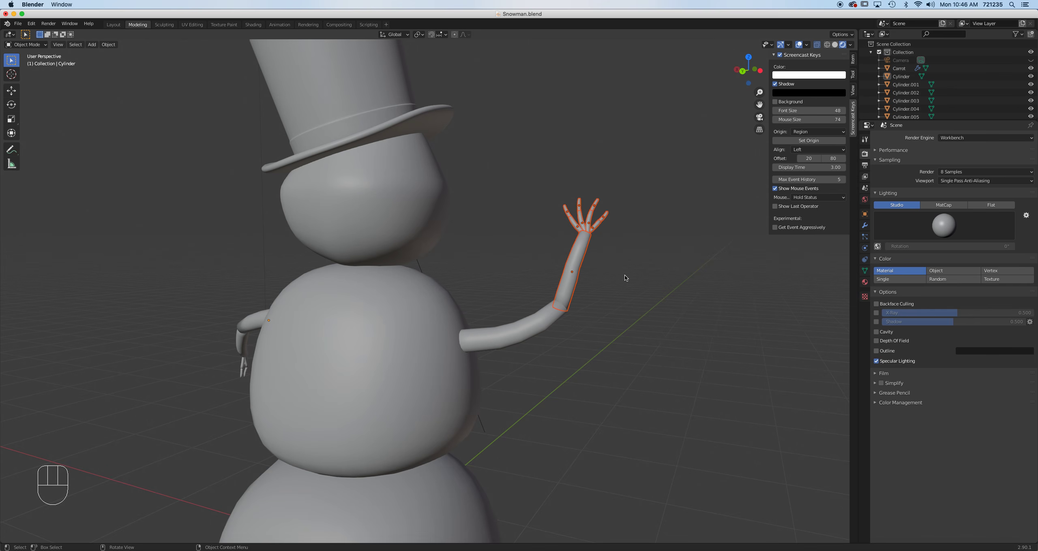
key(KP_1)
key(ctrl+KP_3)
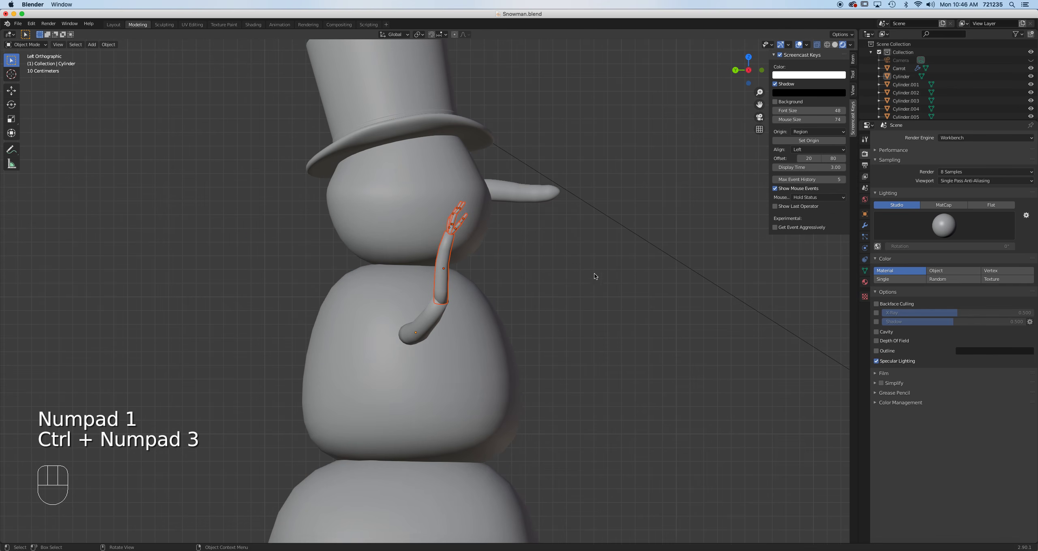
key(r)
click(579, 339)
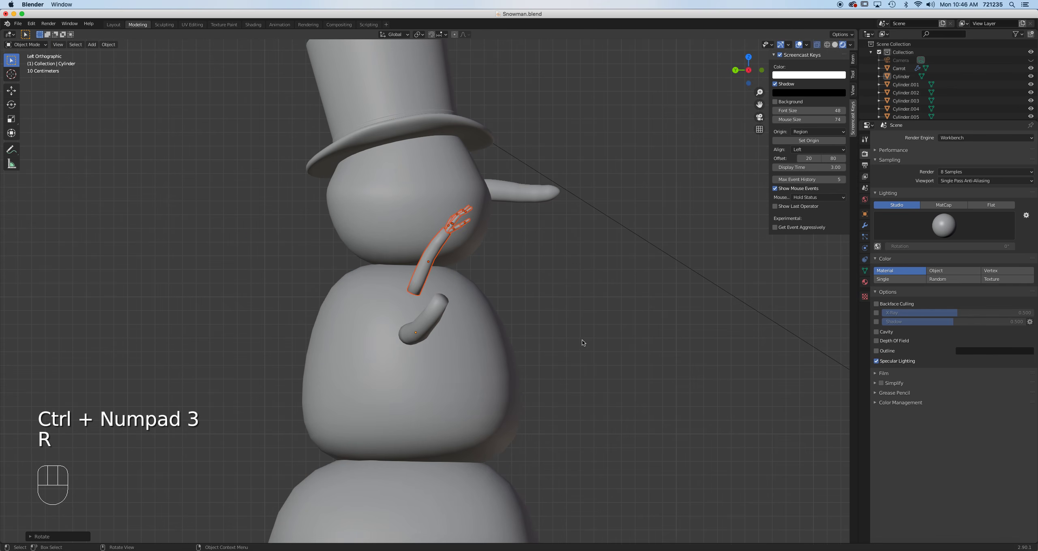
key(g)
click(613, 350)
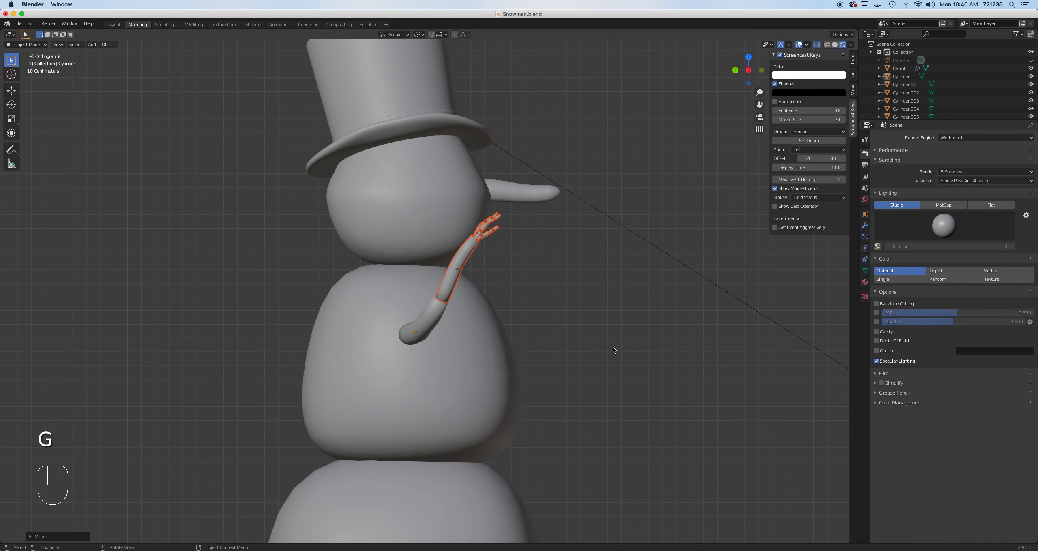
Fine-tune the raised forearm and hand's position on the elbow from the front and from an angled side view.
key(KP_1)
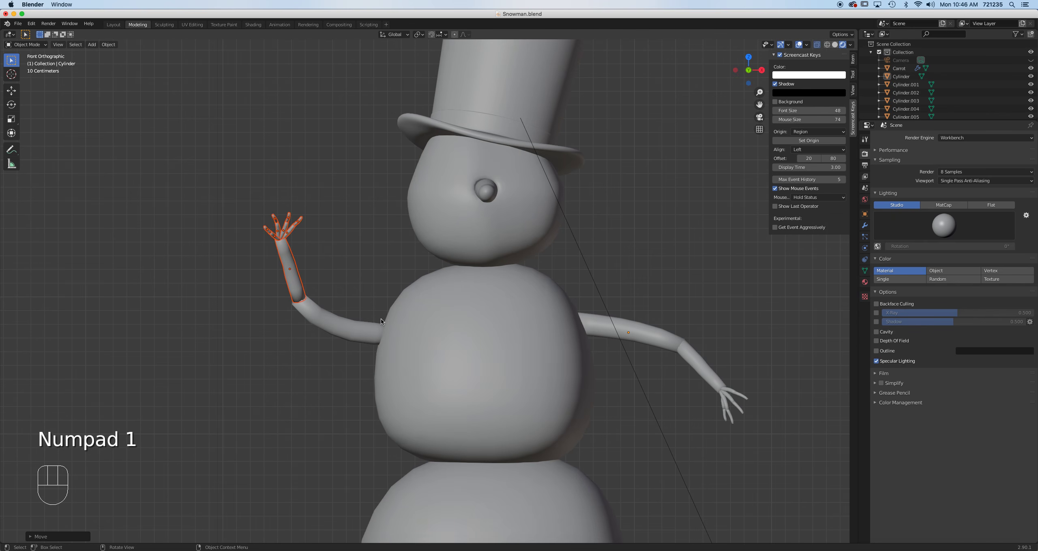
scroll(381, 319, up, 3)
key(g)
click(371, 315)
middle_drag(370, 315, 349, 299)
key(g)
click(361, 303)
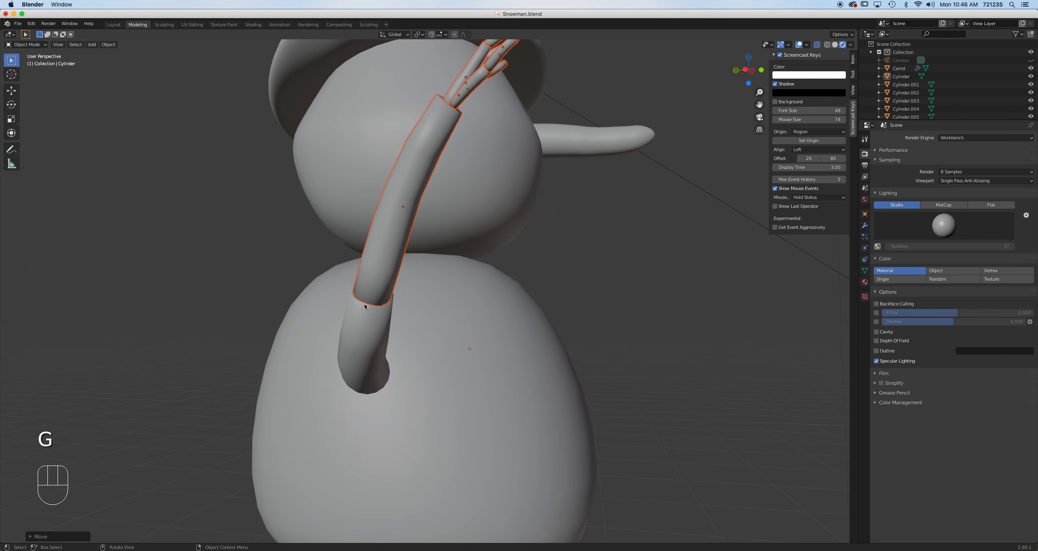
Check both arms on the whole snowman and save the file.
middle_drag(389, 320, 377, 360)
scroll(517, 352, down, 6)
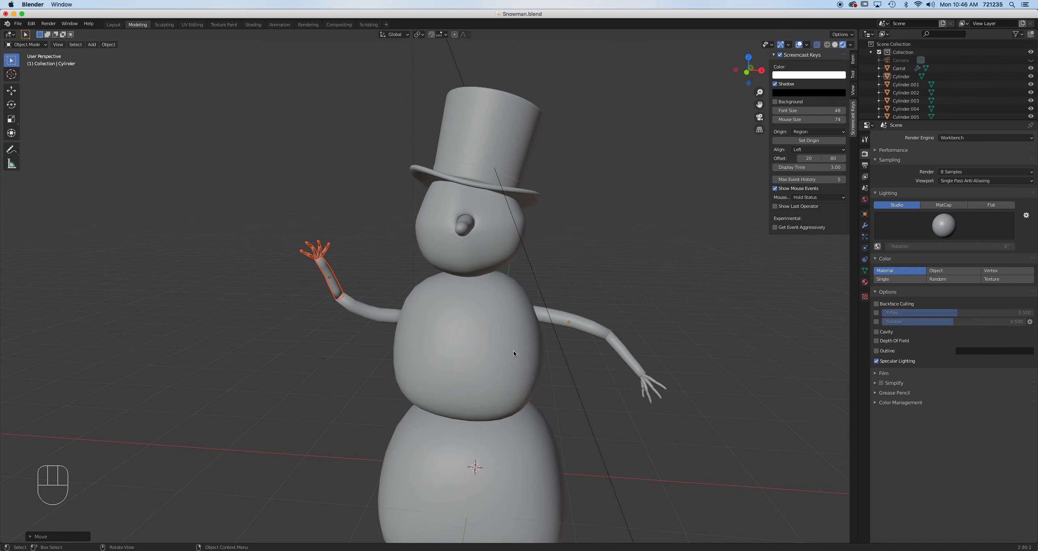
middle_drag(509, 347, 489, 360)
key(super)
key(super+s)
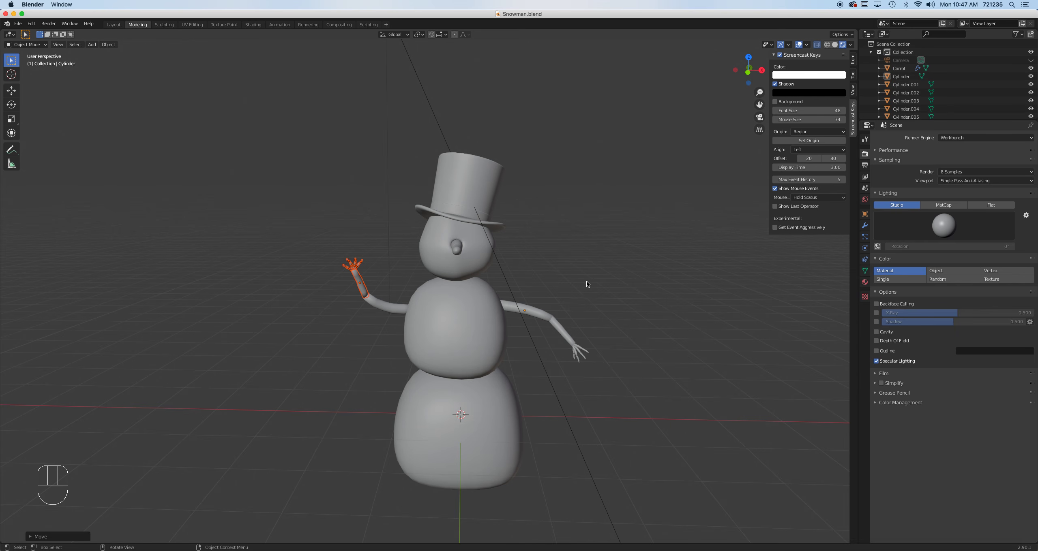
Duplicate the snowman's head in front view and place the copy beside the original, above the lowered arm.
scroll(543, 275, up, 2)
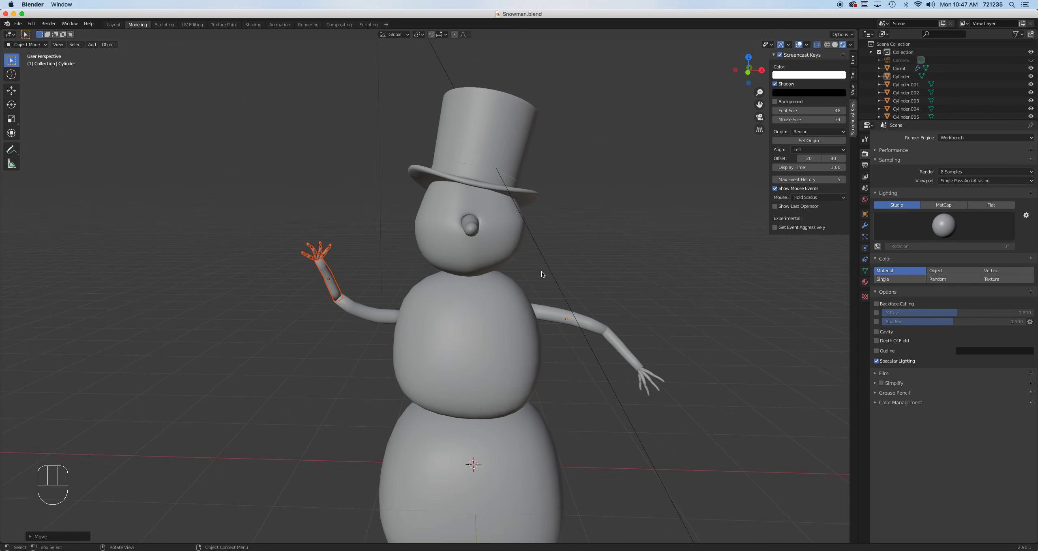
key(KP_1)
click(493, 248)
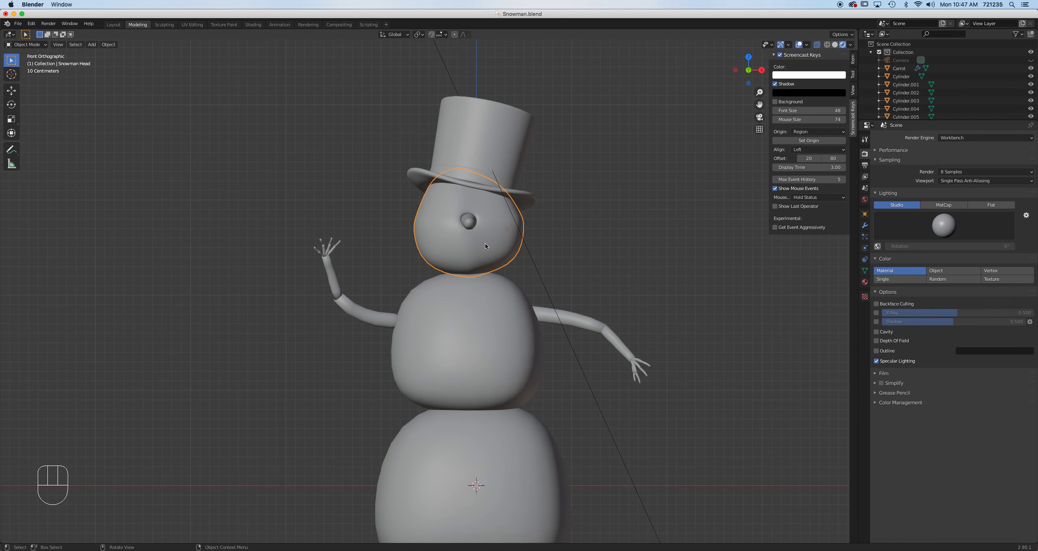
key(shift+d)
click(599, 218)
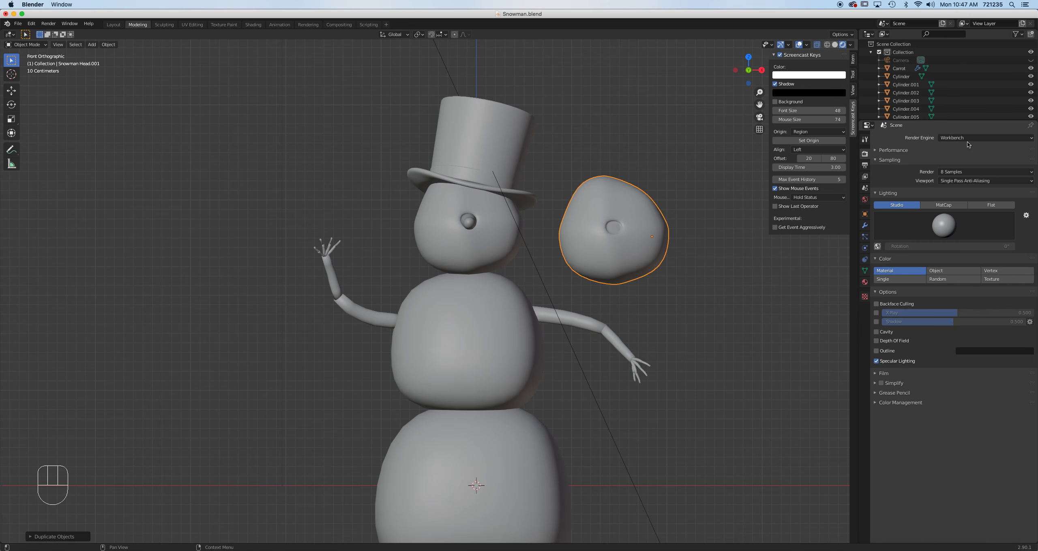
Set the render engine to Eevee and the viewport shading to Material Preview.
click(948, 137)
click(944, 139)
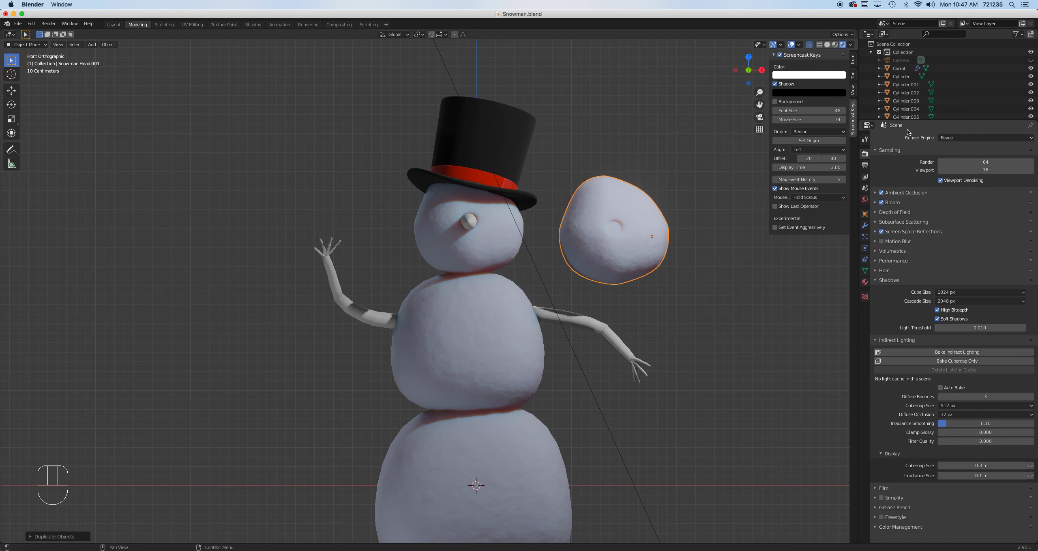
click(835, 46)
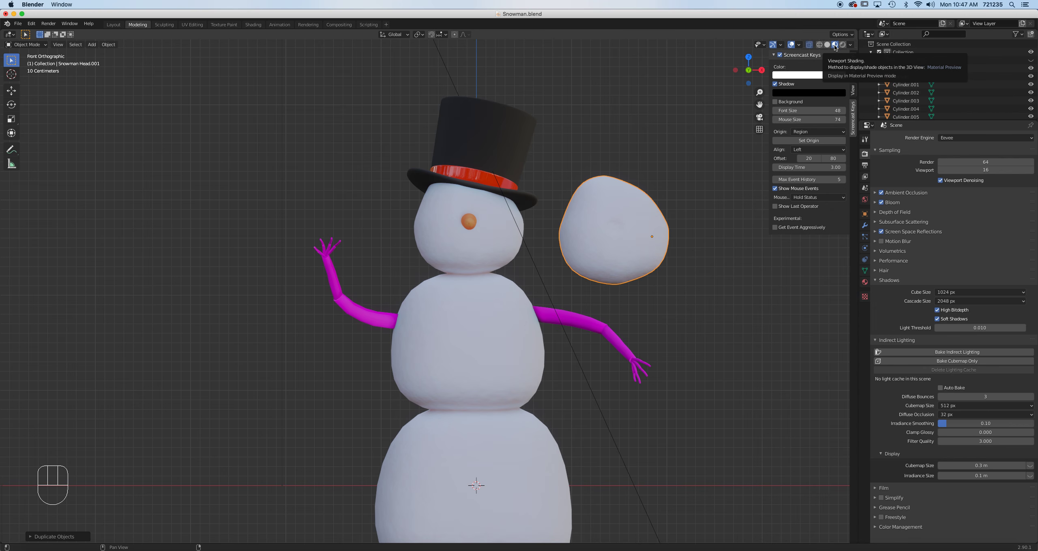
Select the lowered arm's upper arm and open its Ends material in the Shading workspace.
click(564, 319)
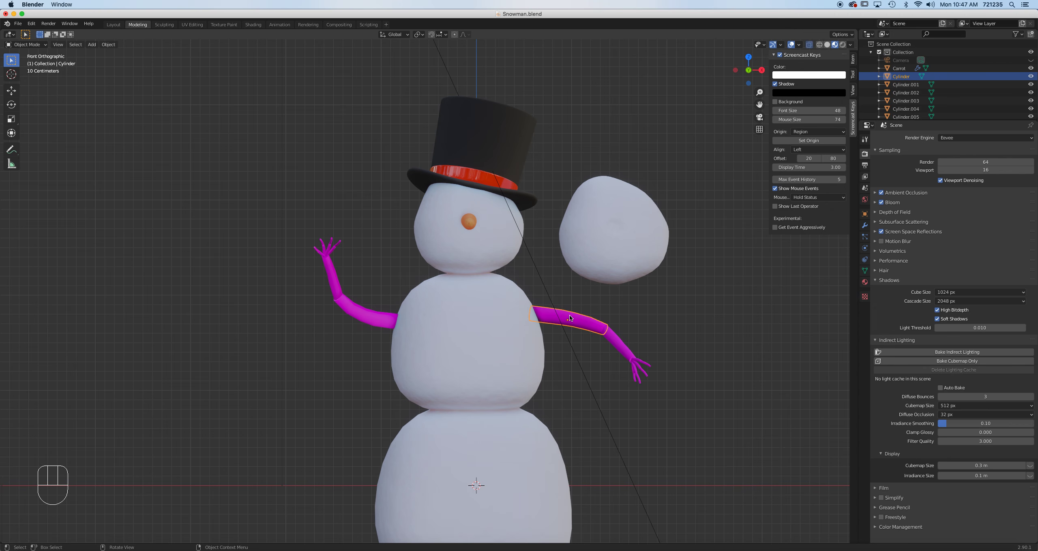
click(865, 284)
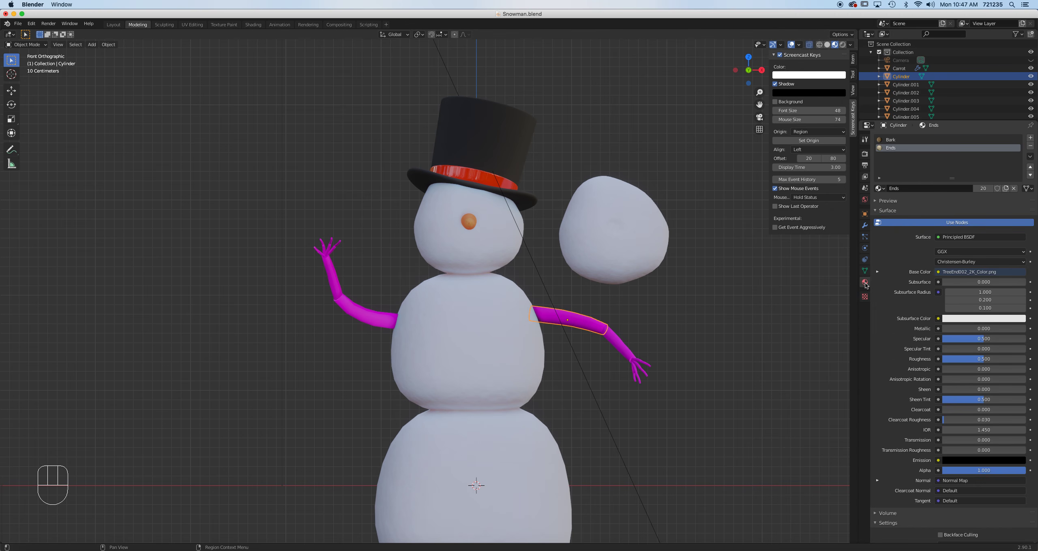
click(257, 27)
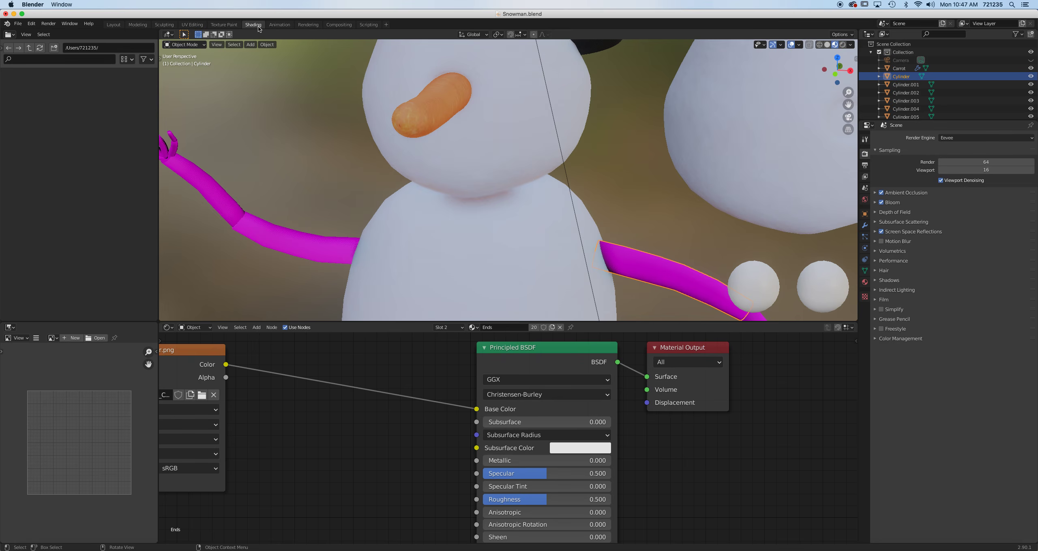
Move the Ends material's colour image texture node closer to the Principled BSDF and bring the normal map nodes into view.
scroll(280, 449, down, 2)
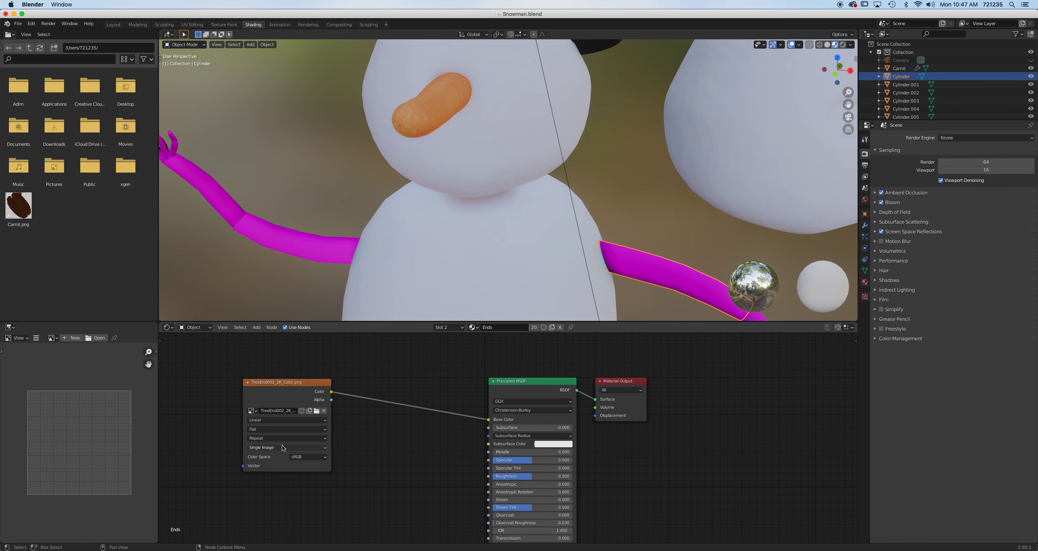
scroll(369, 448, down, 3)
scroll(369, 448, up, 3)
click(306, 388)
drag(306, 389, 369, 397)
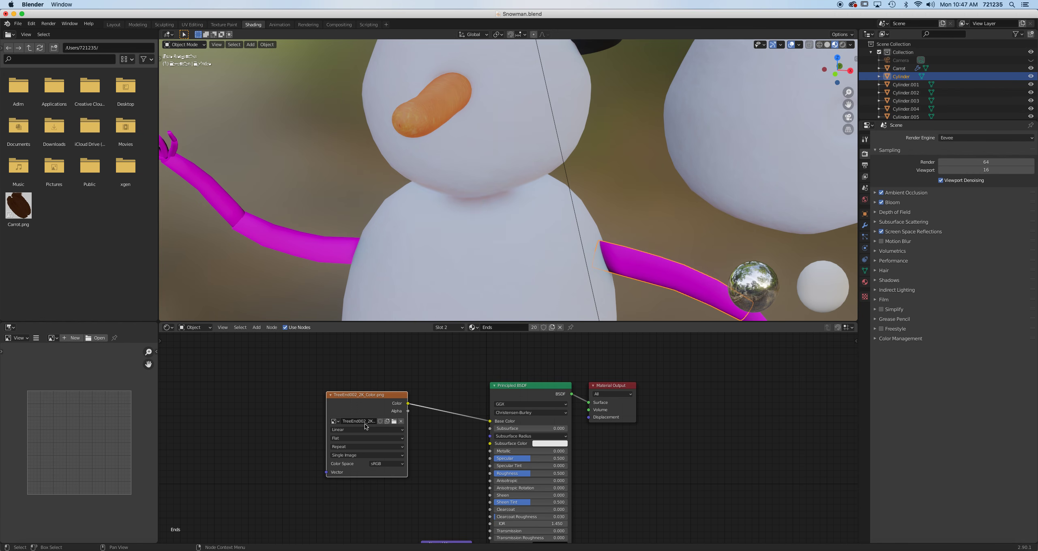
scroll(444, 473, down, 1)
scroll(444, 474, down, 1)
middle_drag(445, 476, 455, 415)
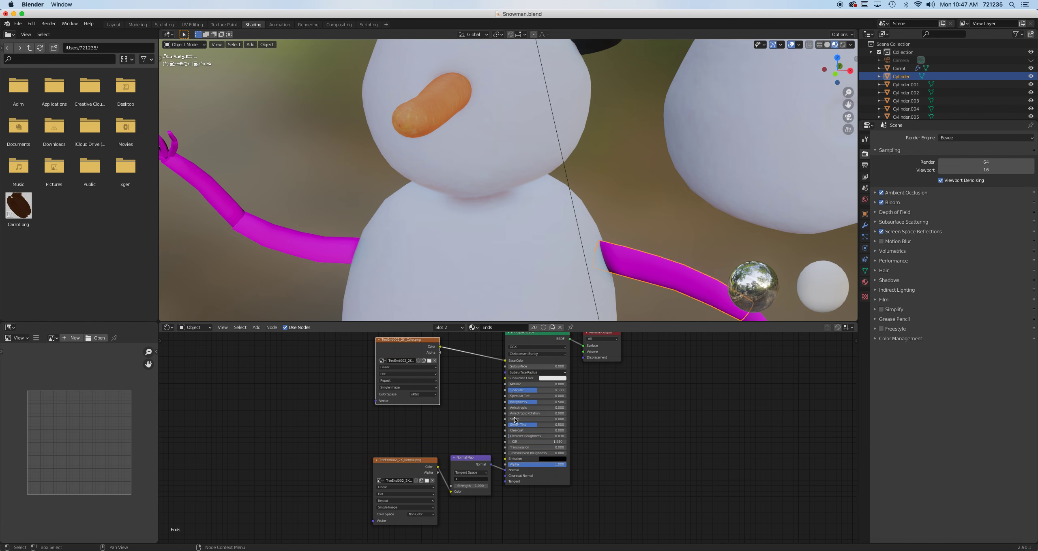
Switch to the Bark material and move its RGB Curves and colour image texture nodes closer to the Principled BSDF.
click(864, 282)
click(919, 140)
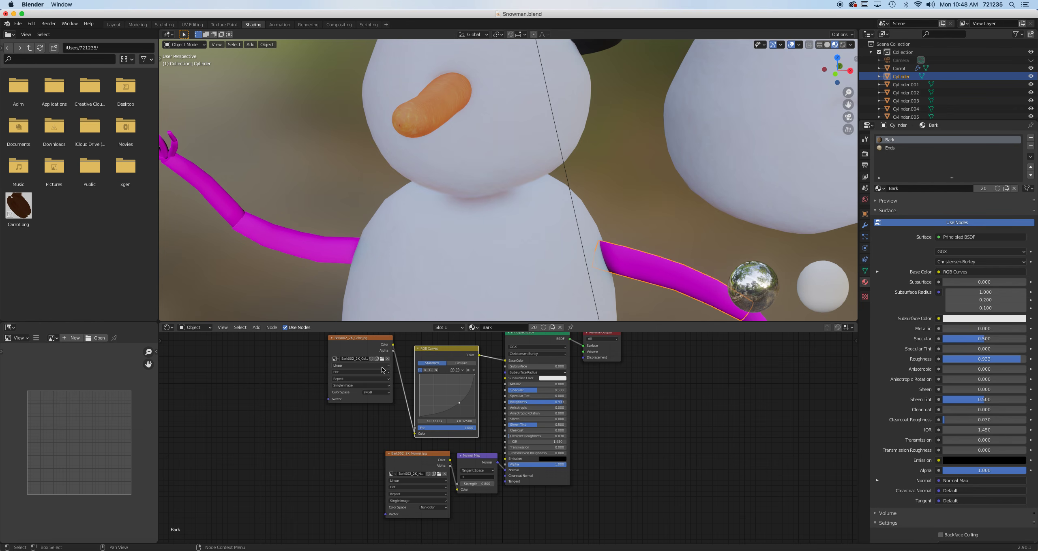
drag(435, 354, 447, 353)
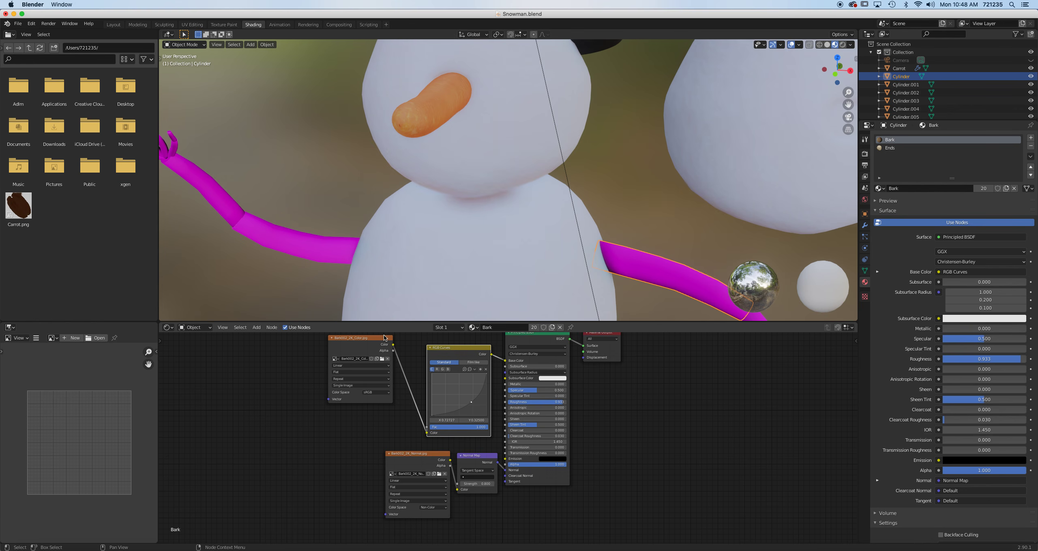
drag(357, 339, 381, 339)
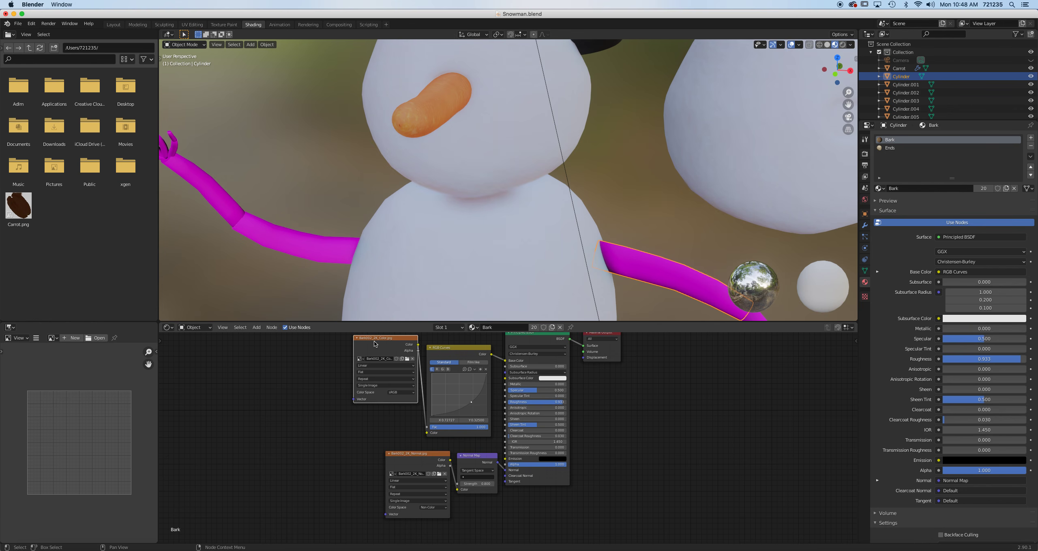
Open the Downloads folder in the file browser and look through it for the arm's texture folders.
click(57, 129)
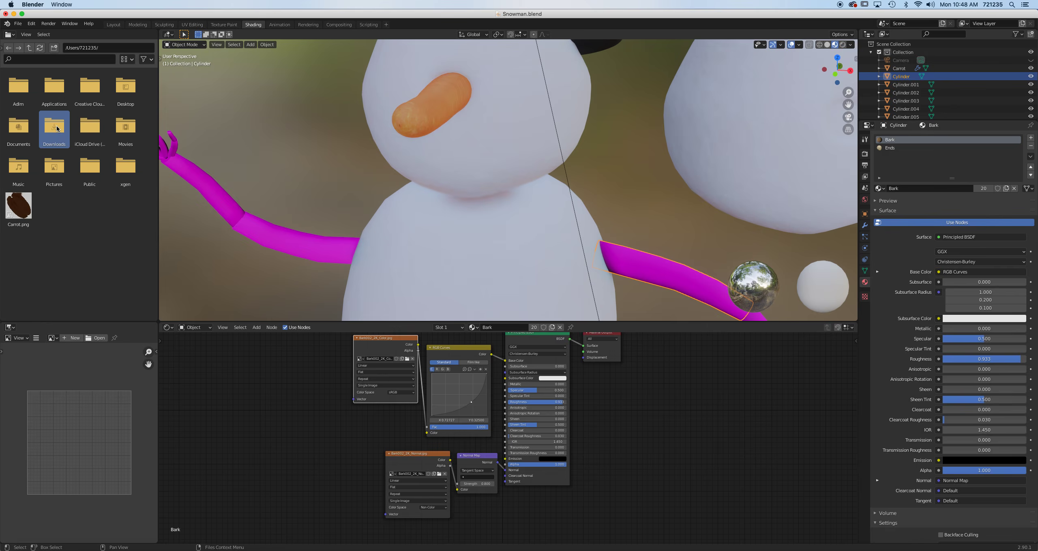
double_click(57, 128)
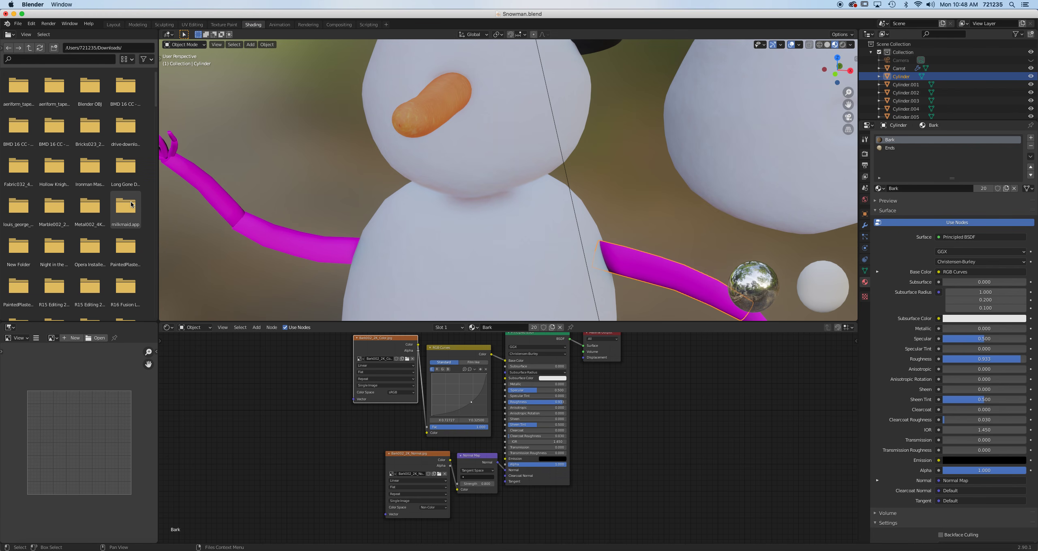
scroll(131, 204, down, 3)
scroll(131, 205, up, 3)
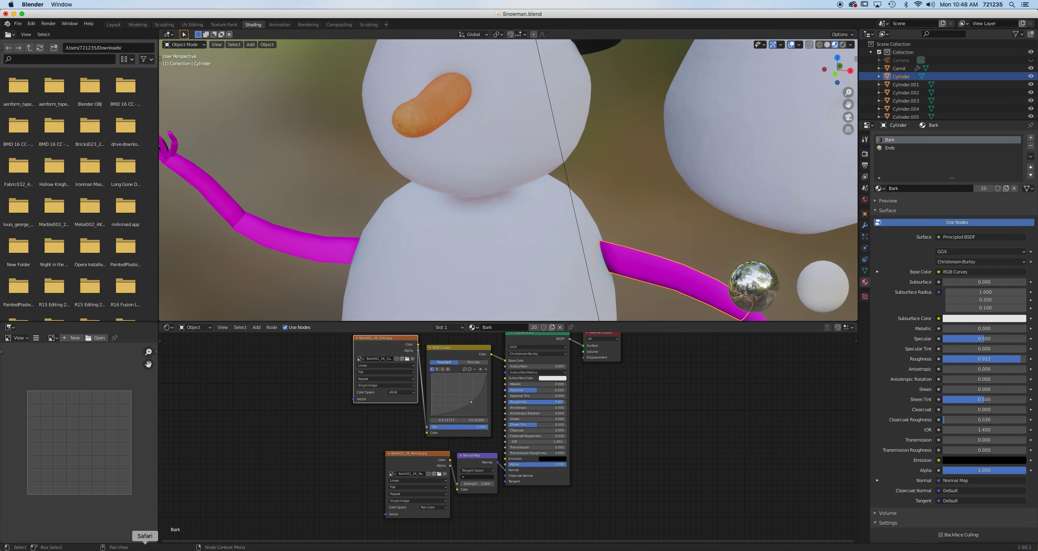
Switch to Safari, search the web for cc0 textures and open the CC0 Textures site in a repositioned window.
click(166, 548)
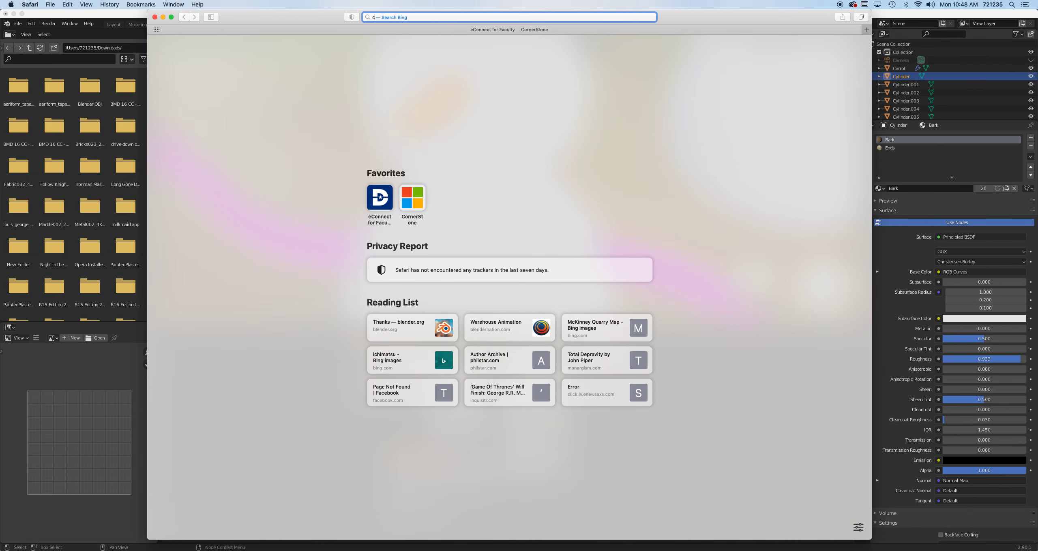
text(cc0 textures)
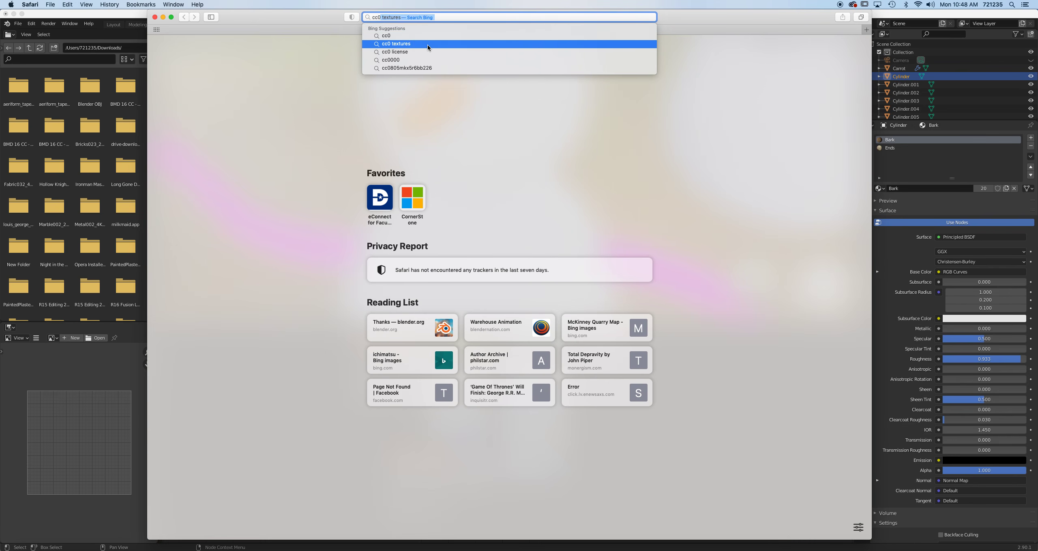
click(426, 43)
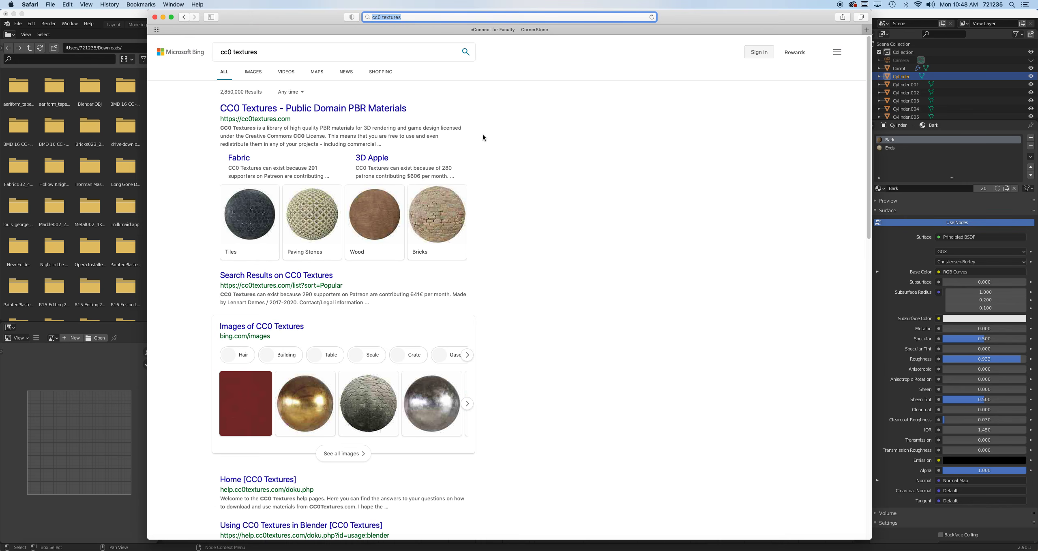
click(309, 109)
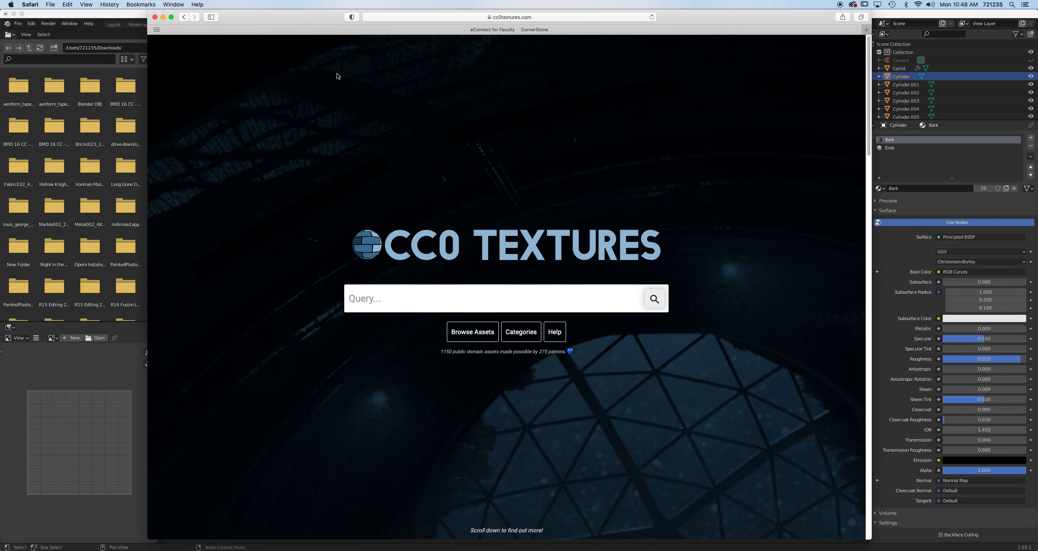
drag(310, 11, 572, 29)
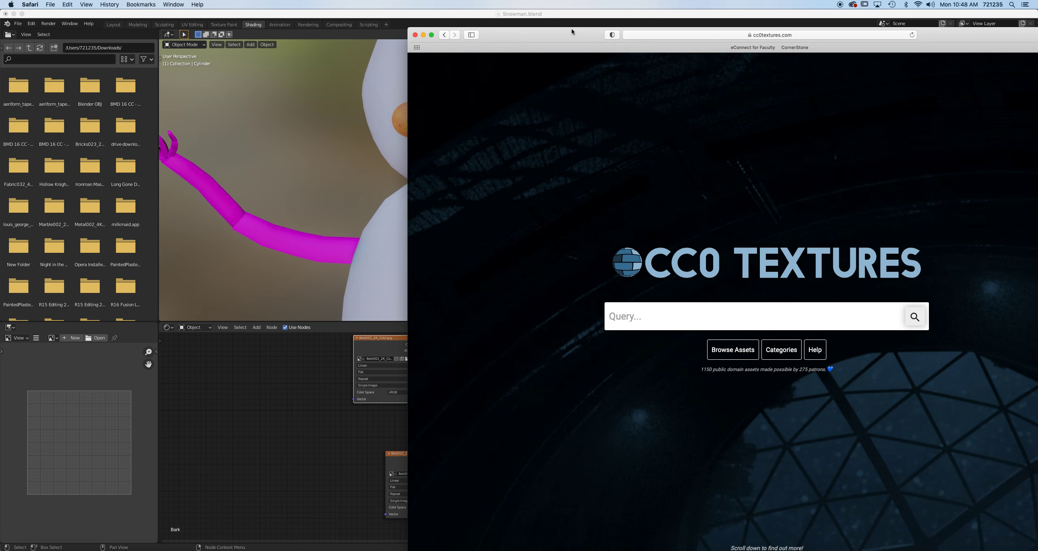
double_click(572, 30)
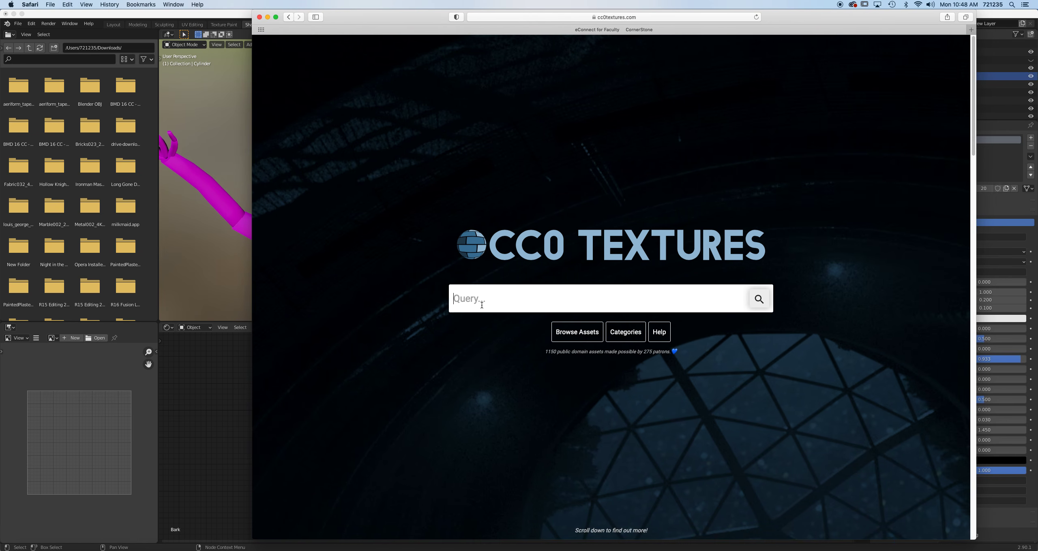
Search the texture site for bark002 and broaden the query to bark.
click(482, 305)
text(bark002)
key(Return)
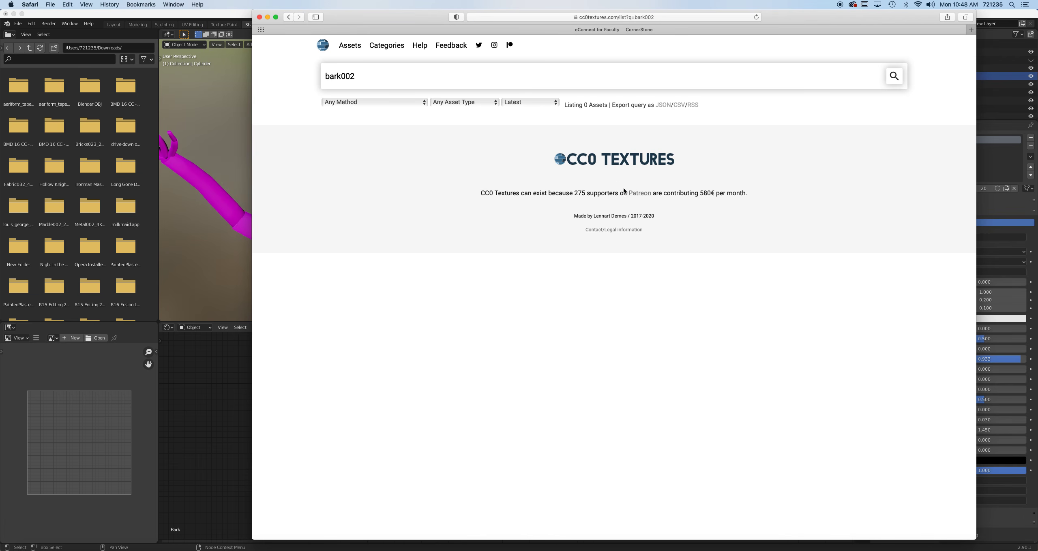
key(BackSpace)
key(BackSpace)
key(BackSpace)
key(Return)
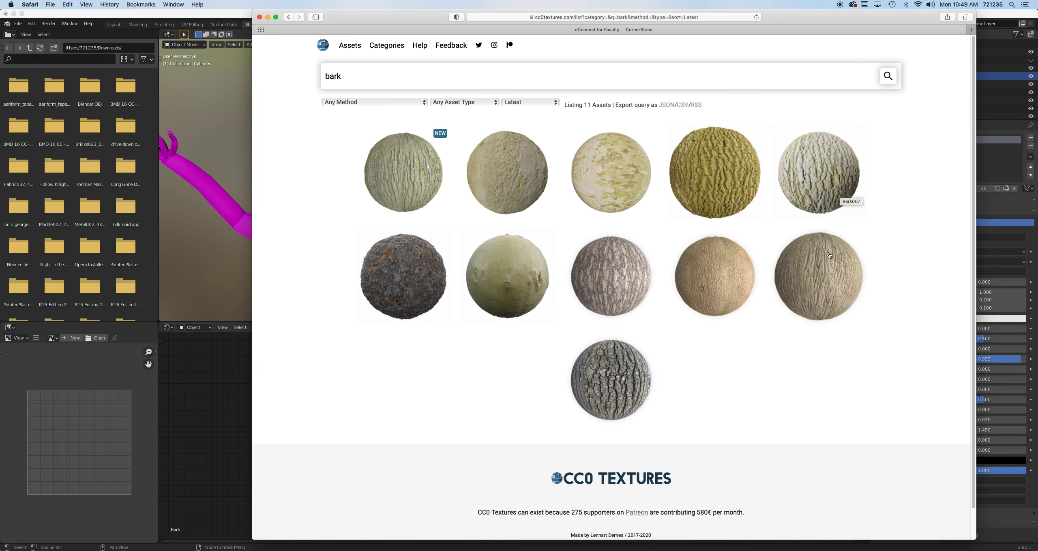
Download Bark002_2K-JPG.zip from the Bark 002 texture page and switch back to Blender.
click(836, 271)
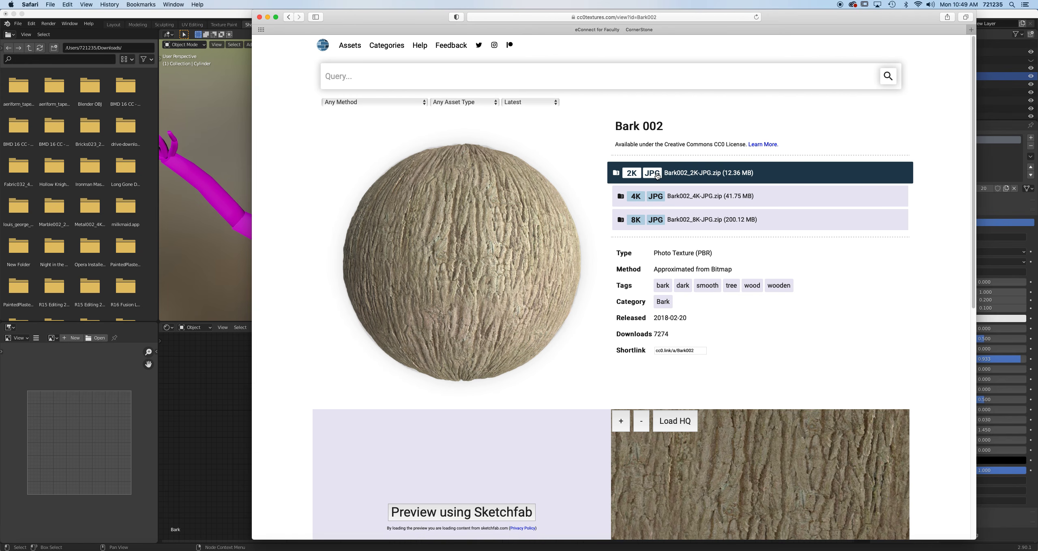
click(686, 175)
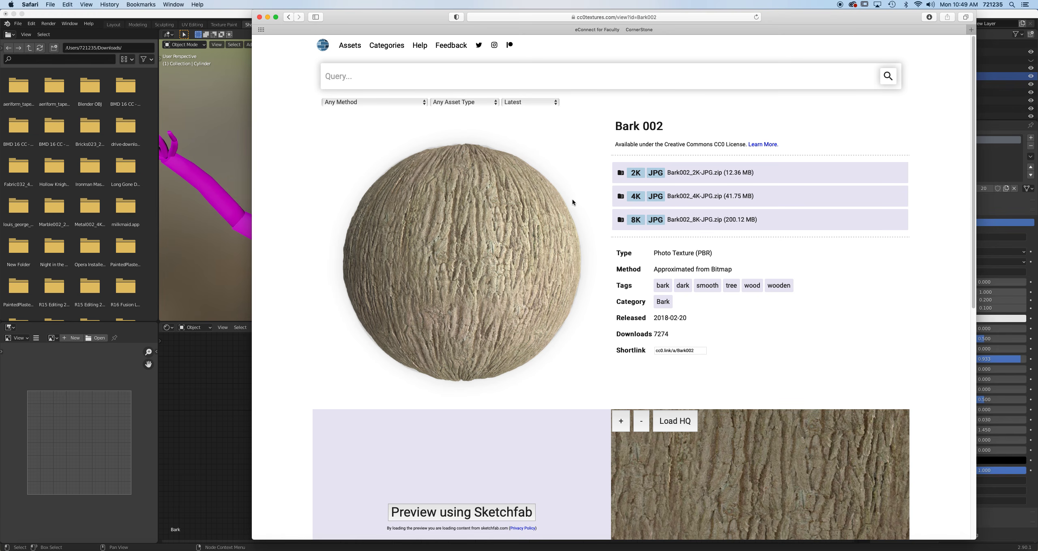
click(228, 167)
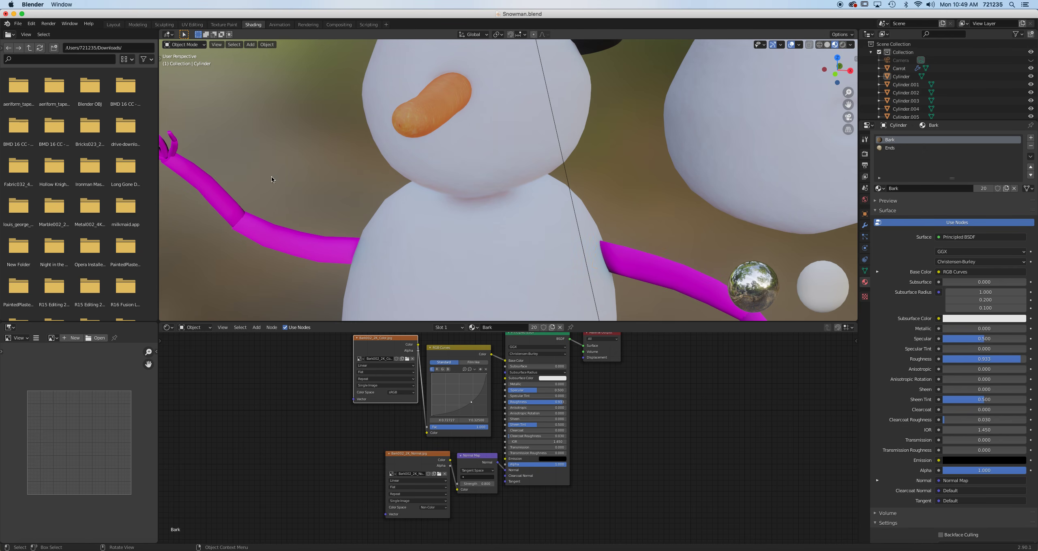
Open the arm's Ends material and check the file names in its image texture nodes.
click(889, 148)
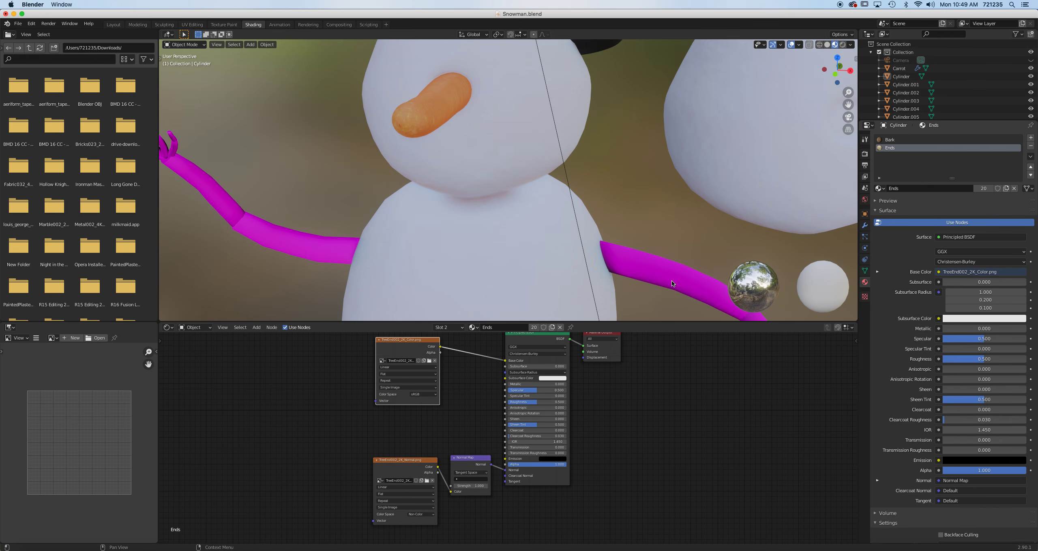
scroll(385, 364, up, 3)
middle_drag(384, 364, 402, 396)
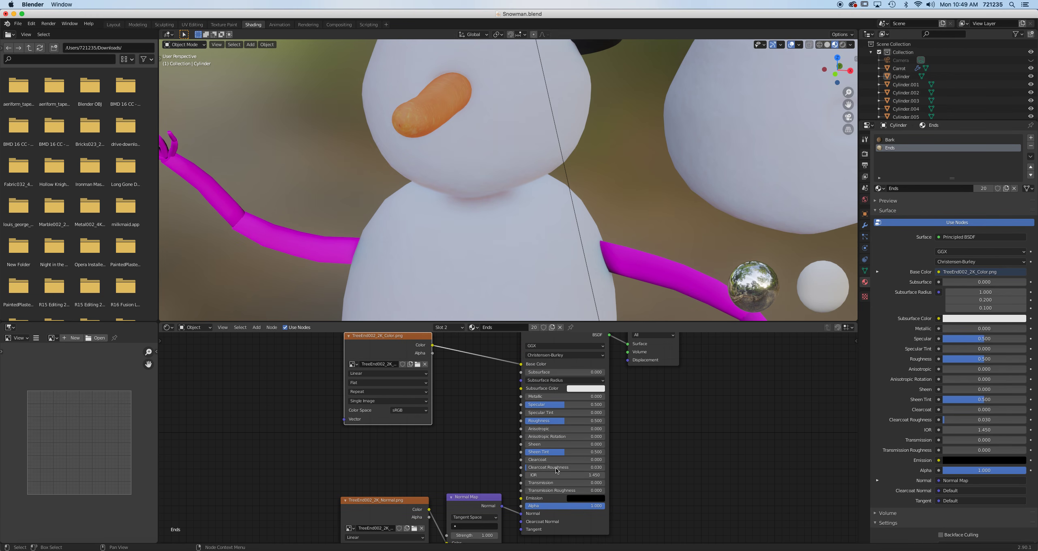
Switch to Safari, search the texture site for tree end and download TreeEnd002_2K-JPG.zip from the Tree End 002 page.
click(145, 548)
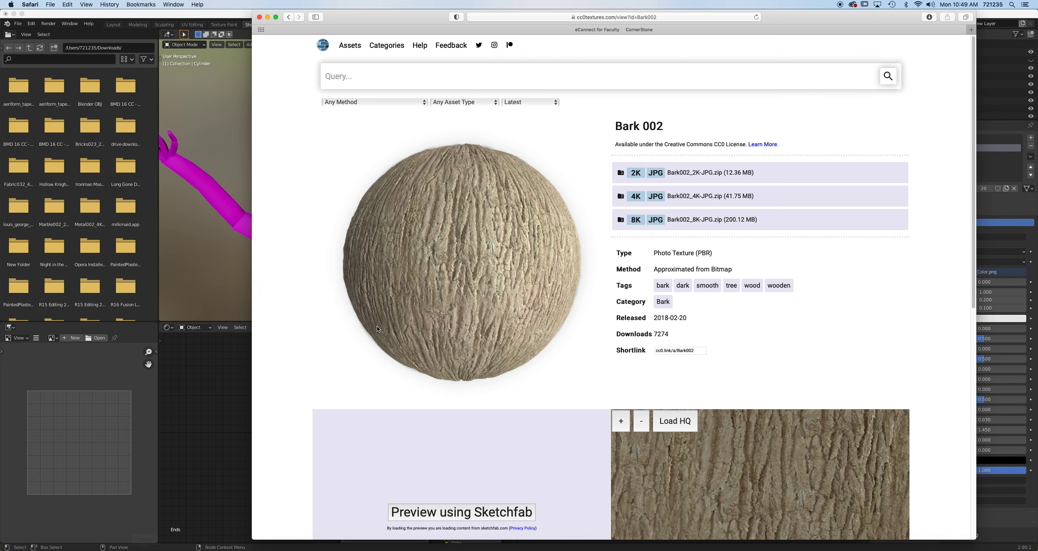
click(374, 81)
text(tree end)
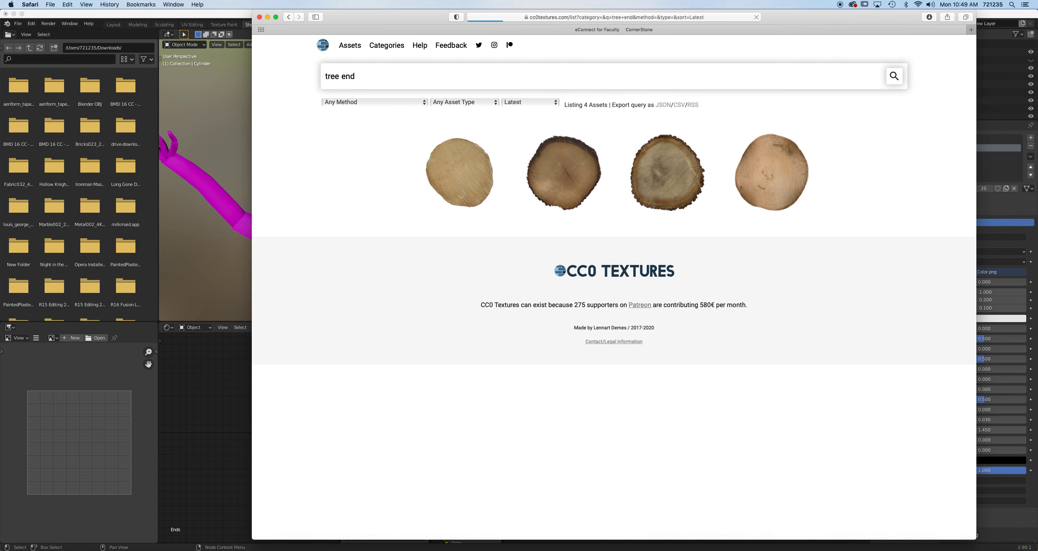
click(537, 170)
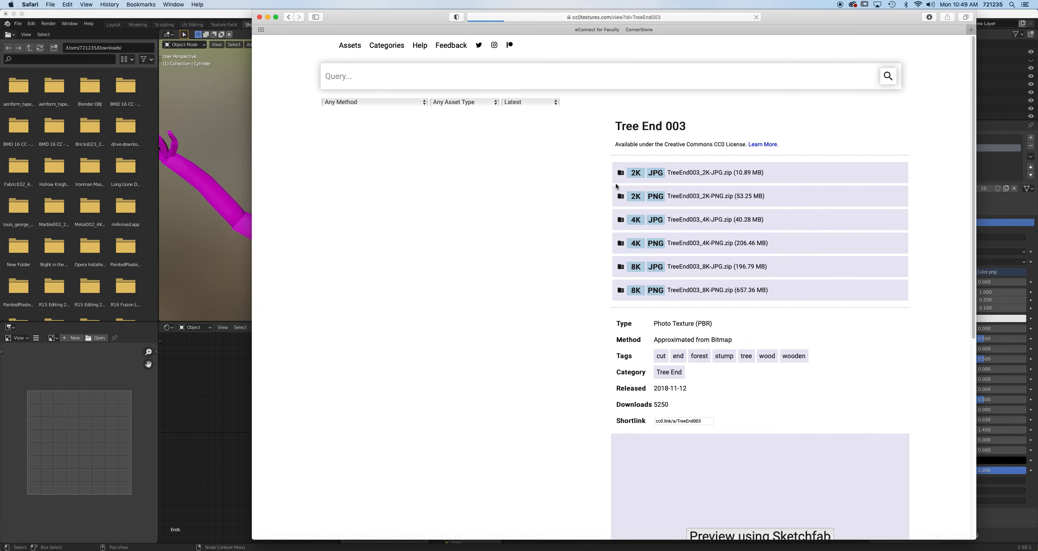
click(288, 16)
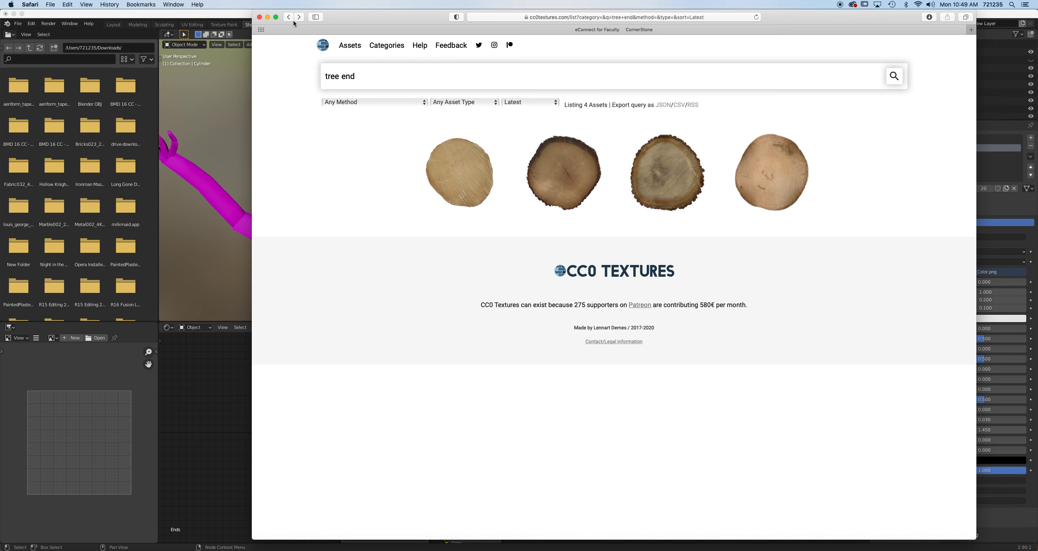
click(684, 179)
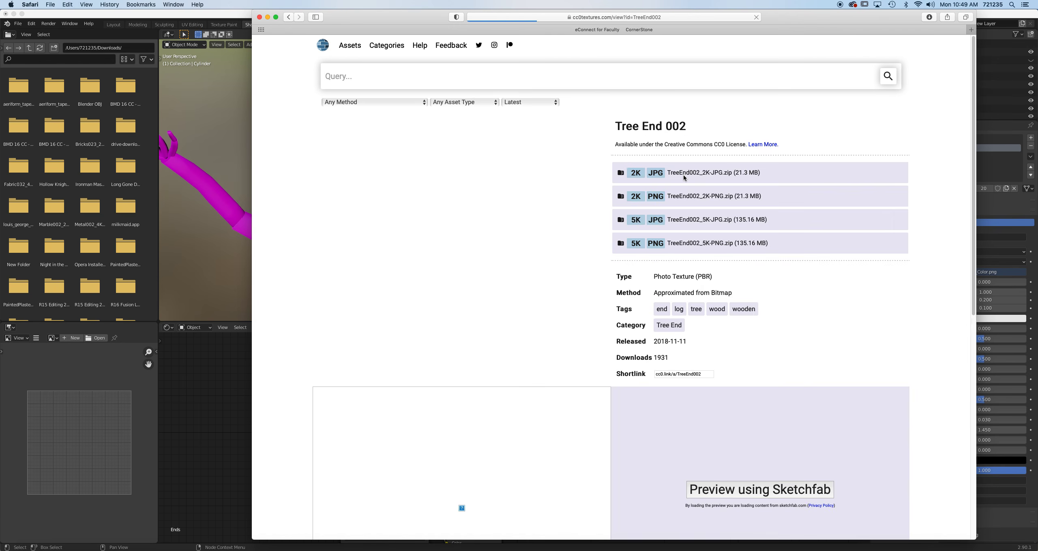
click(666, 185)
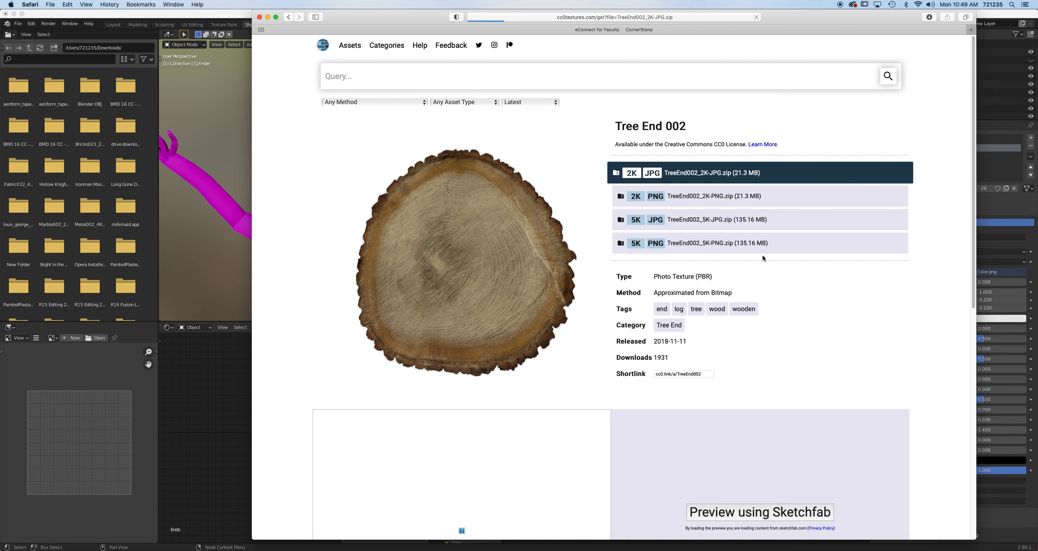
Return to Blender's Modeling workspace, leave Edit Mode and select the spare snowman head beside the figure.
click(232, 285)
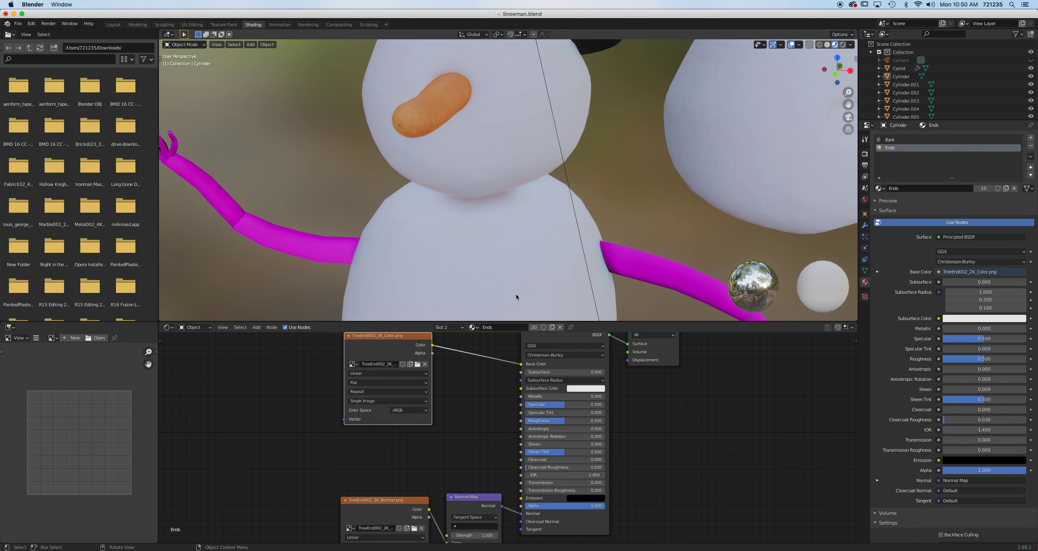
click(137, 25)
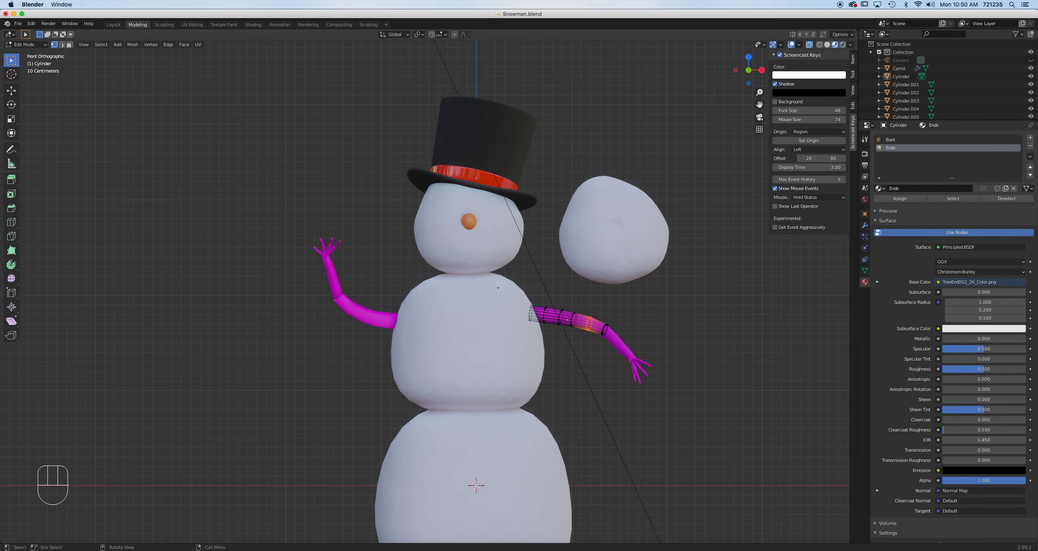
click(595, 256)
key(Tab)
click(595, 258)
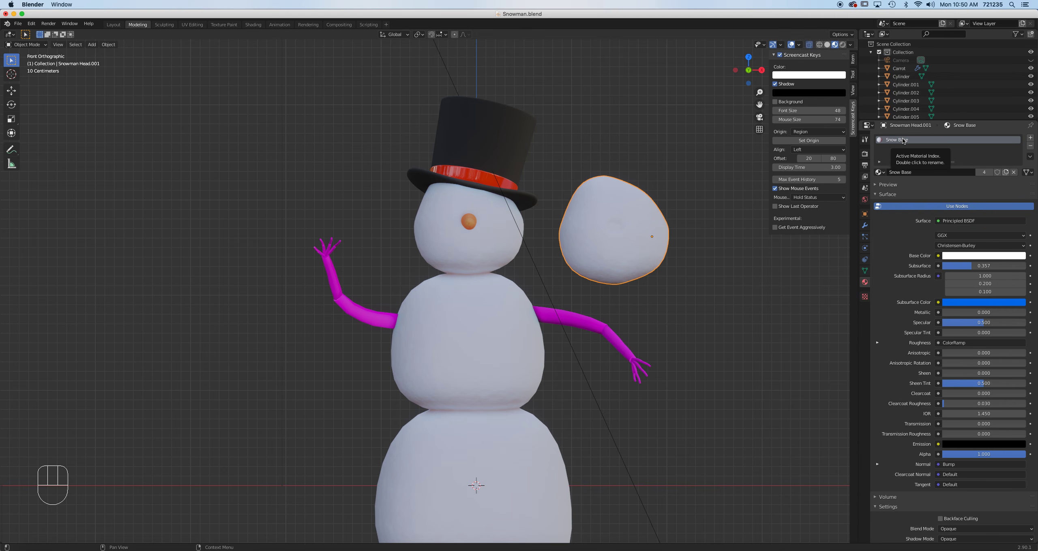
Make a separate copy of the Snow Base material for the spare head.
scroll(619, 235, up, 2)
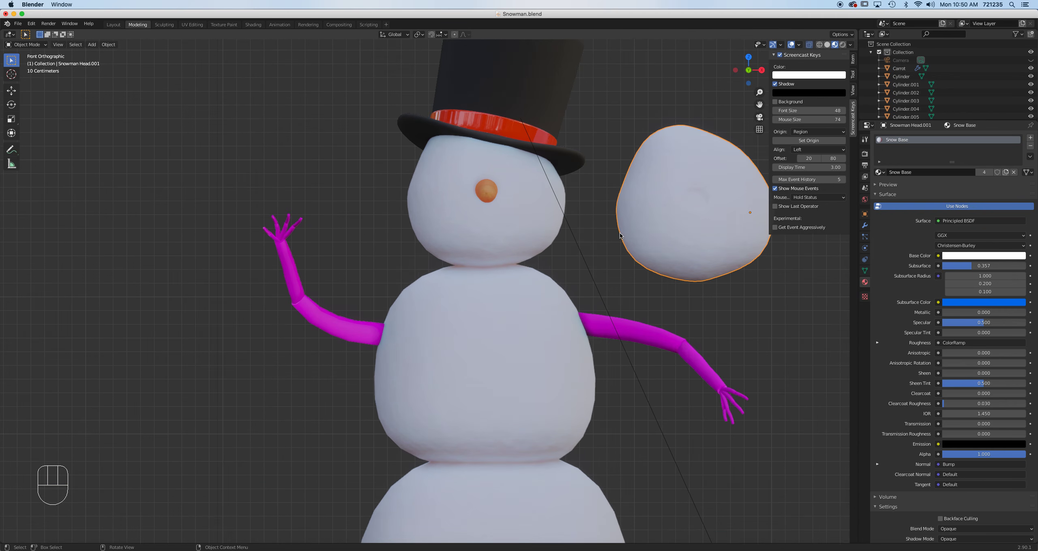
click(977, 256)
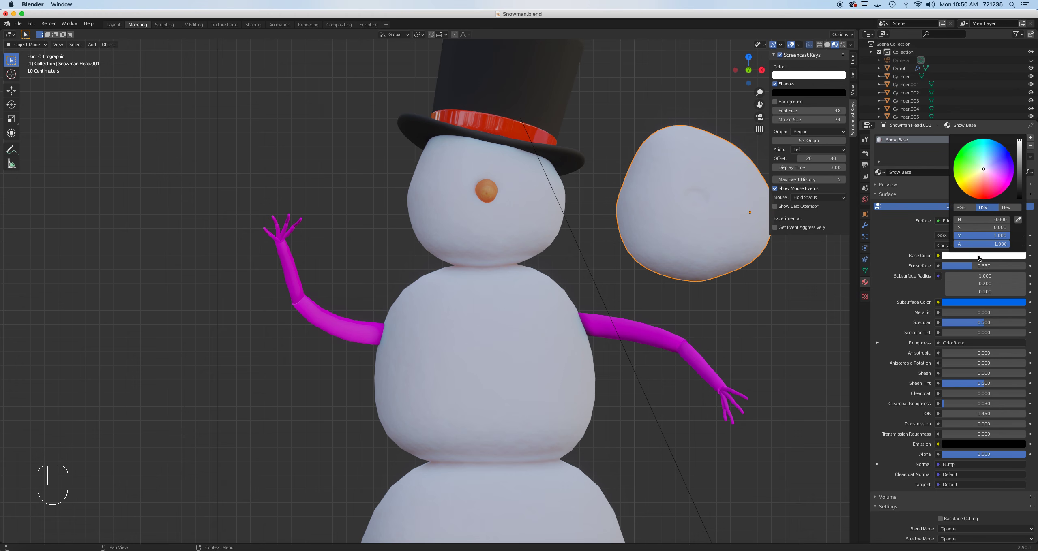
mouse_move(1020, 147)
mouse_down()
mouse_move(1019, 191)
mouse_move(1019, 139)
mouse_up()
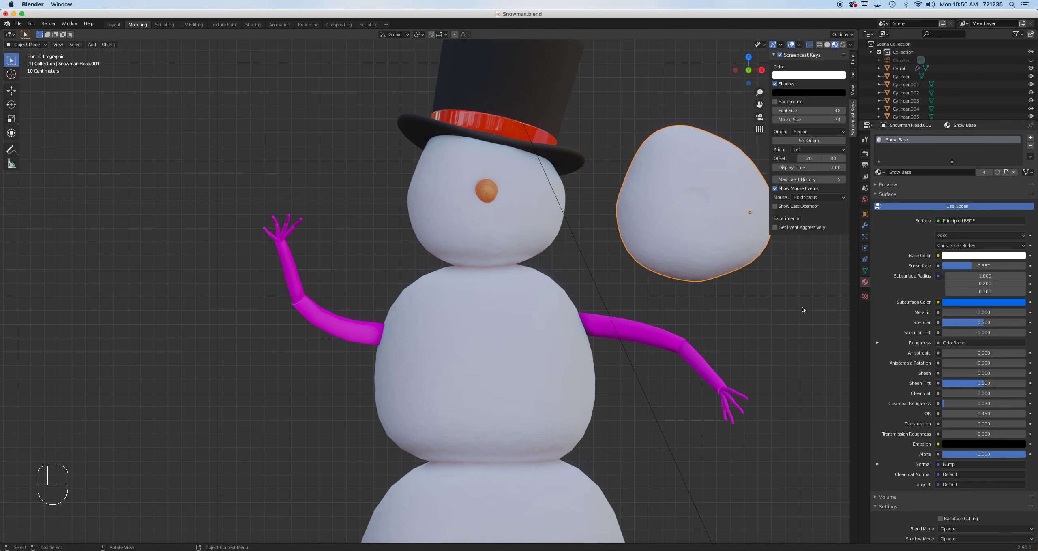
click(1006, 174)
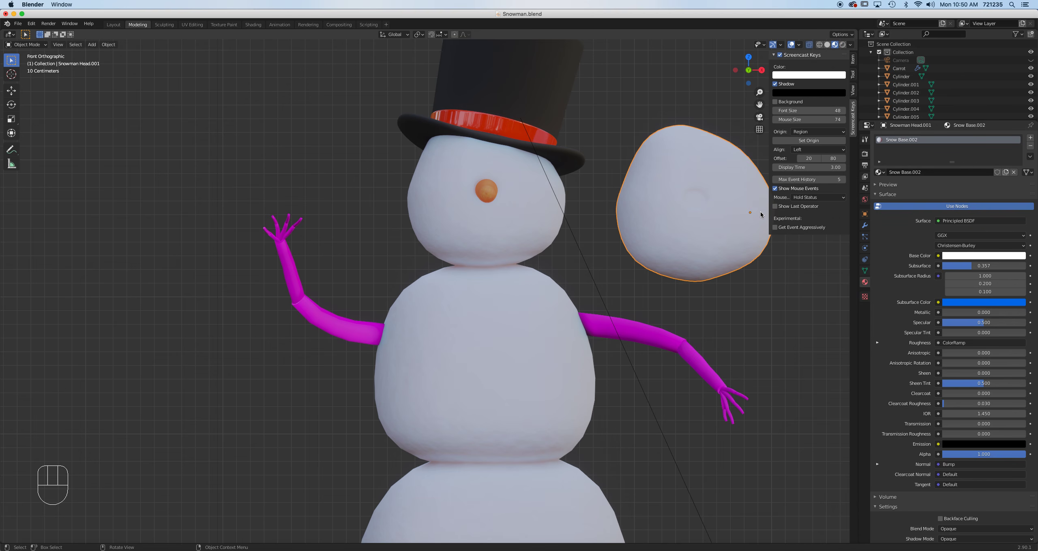
Set the copied material's base color to black and its subsurface to 0.
click(983, 256)
drag(1019, 142, 1019, 199)
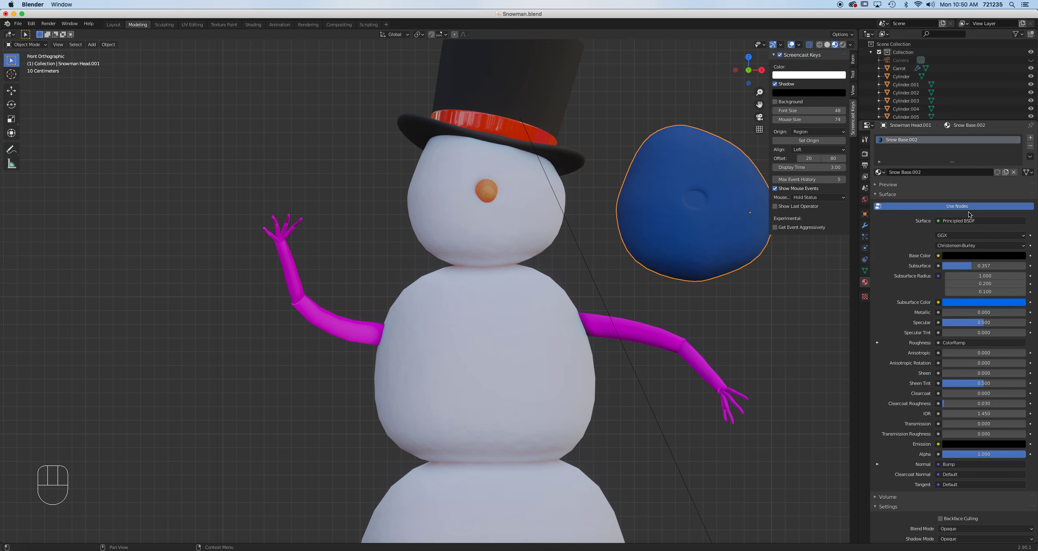
drag(971, 266, 921, 266)
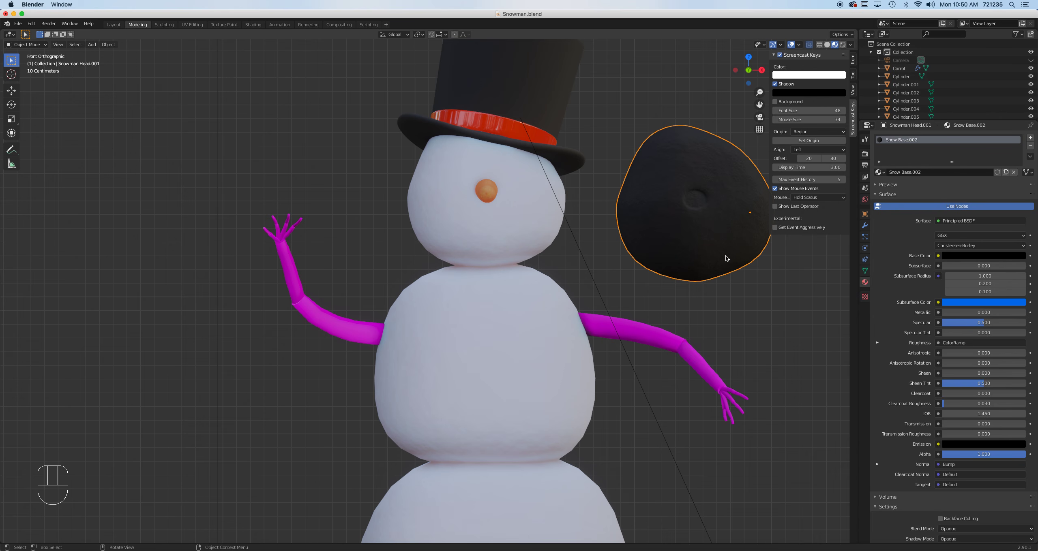
Rename the spare head's black material as Coal.
double_click(899, 140)
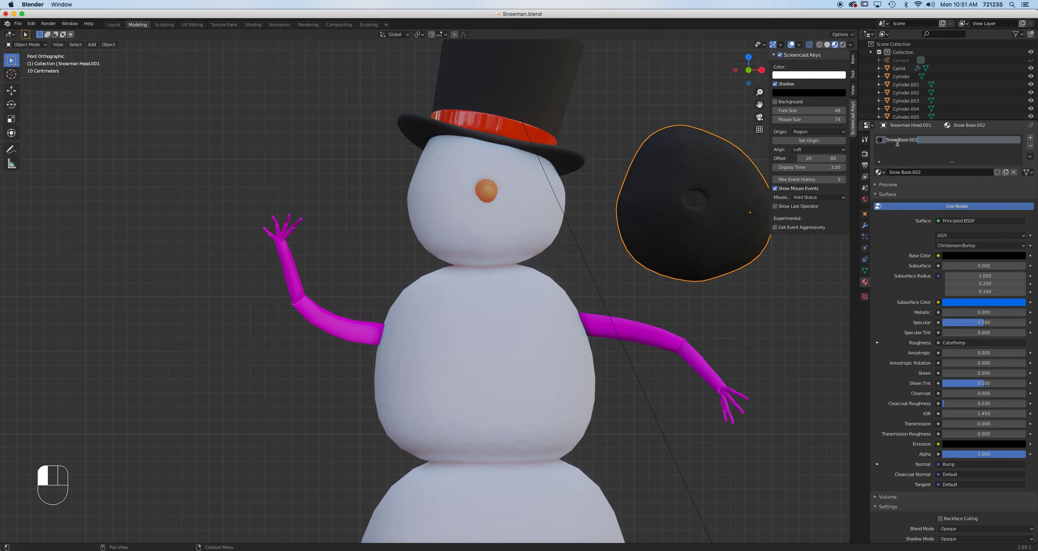
text(Coal)
key(Return)
click(878, 172)
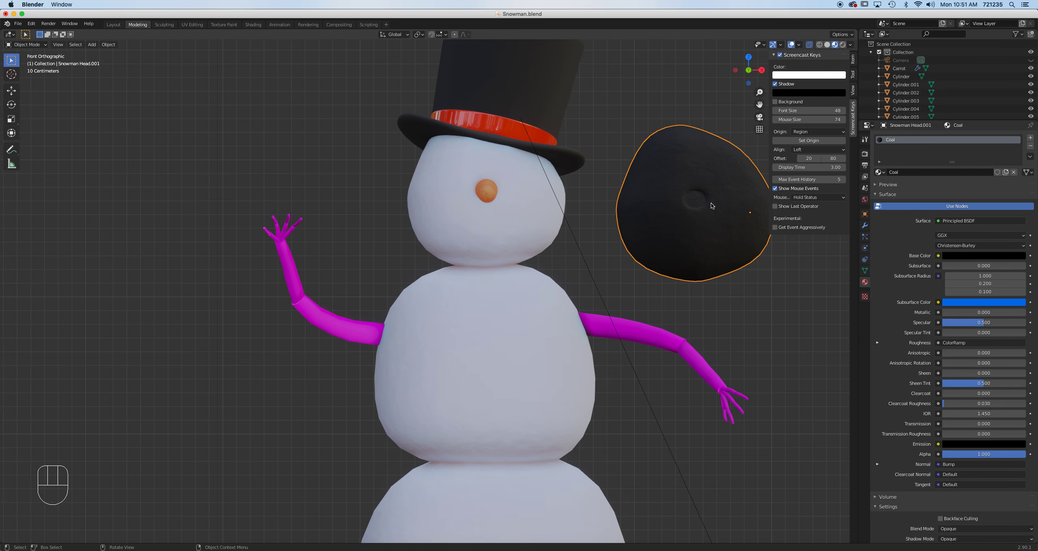
Flatten the coal piece front to back by scaling it along the Y axis in top view.
key(KP_7)
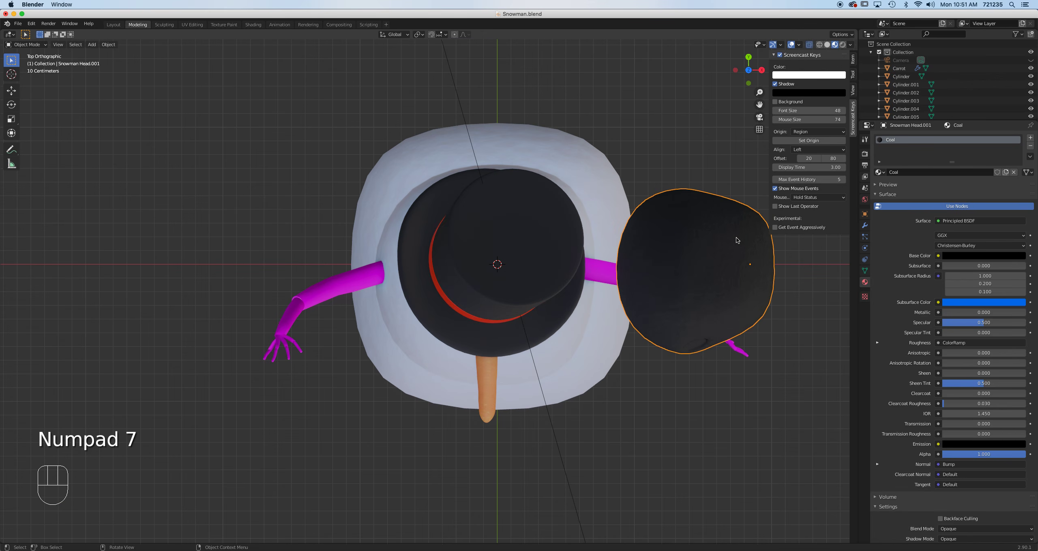
click(11, 119)
drag(749, 233, 761, 269)
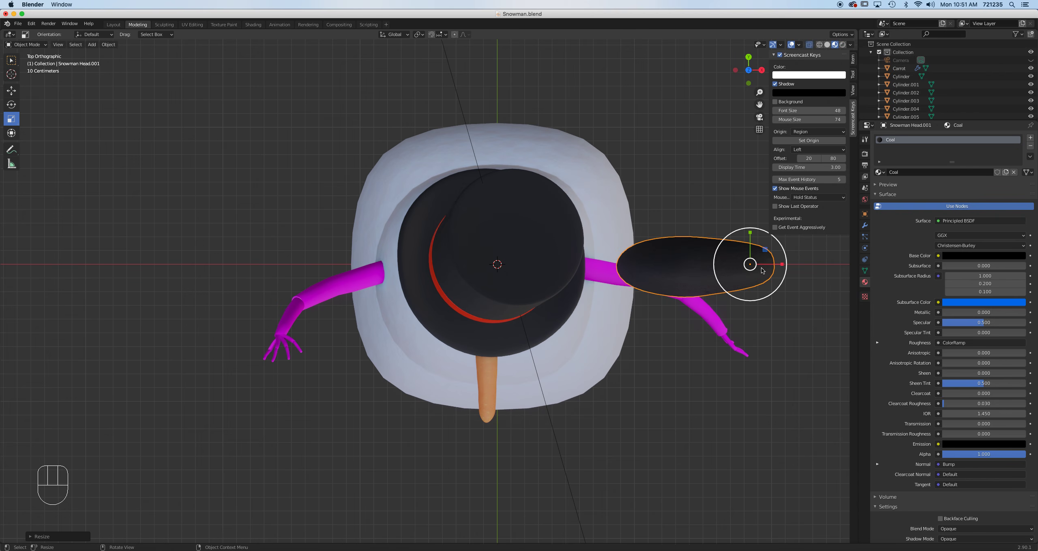
Show the snowman from the front in solid shading with X-ray turned off.
key(KP_1)
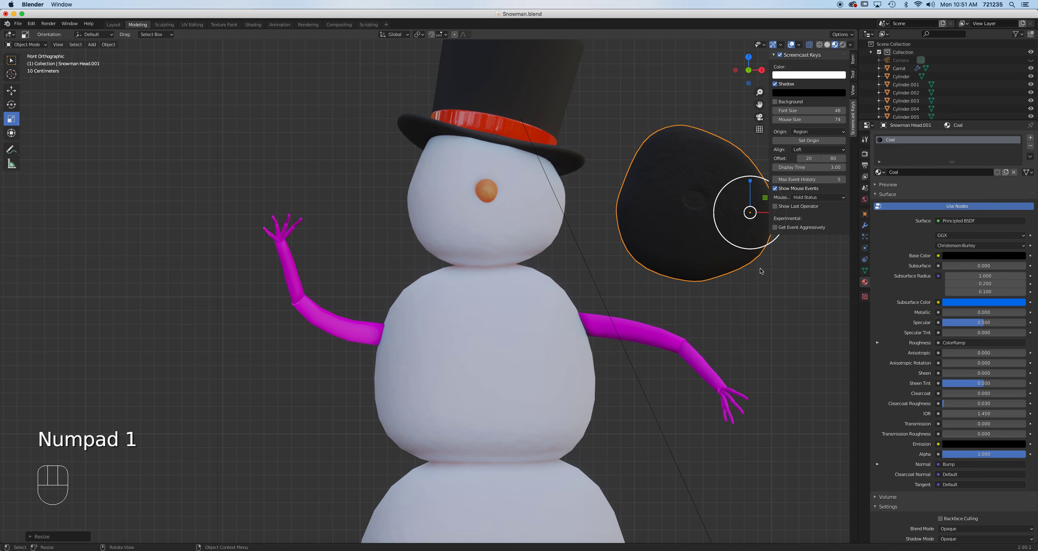
click(11, 61)
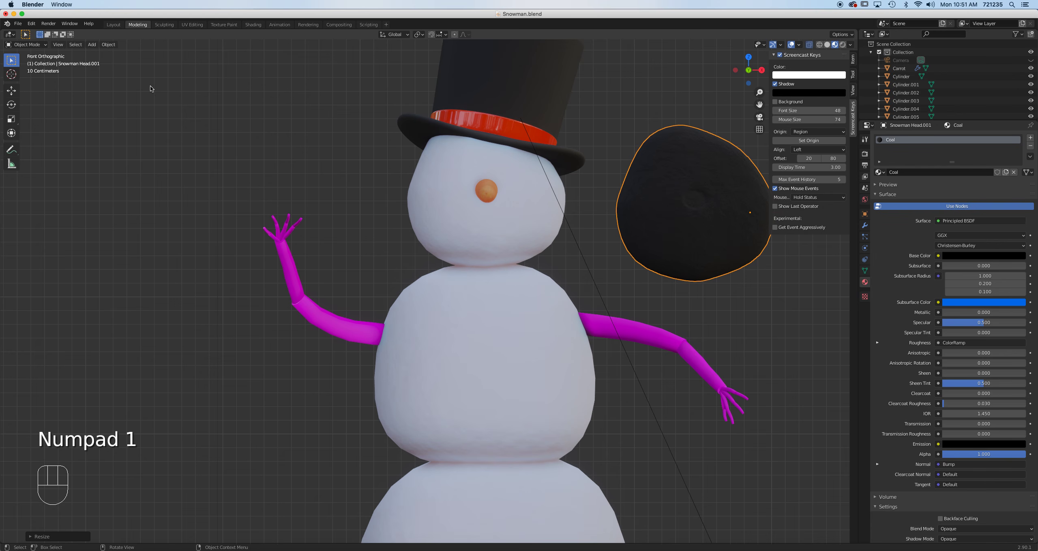
click(827, 44)
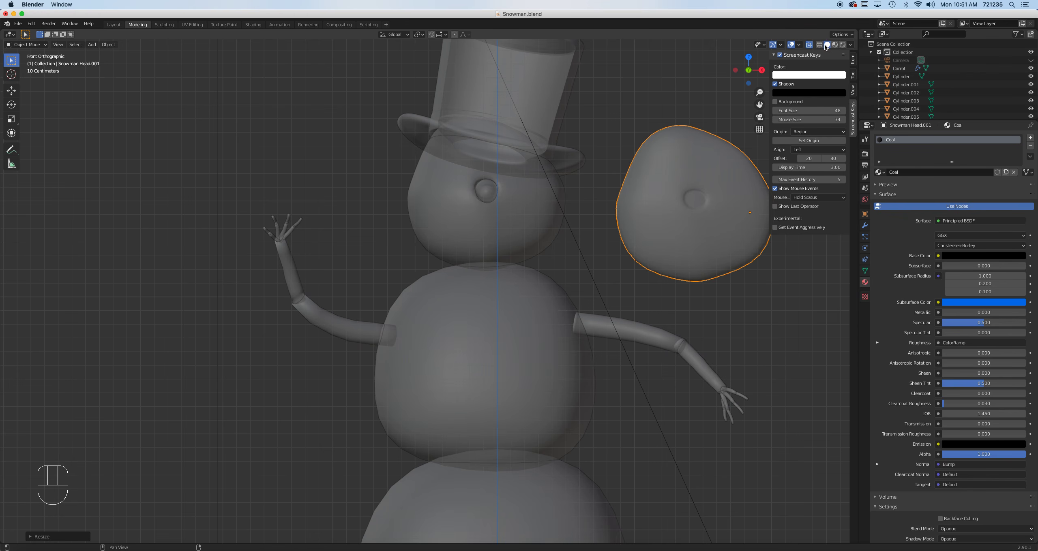
click(808, 44)
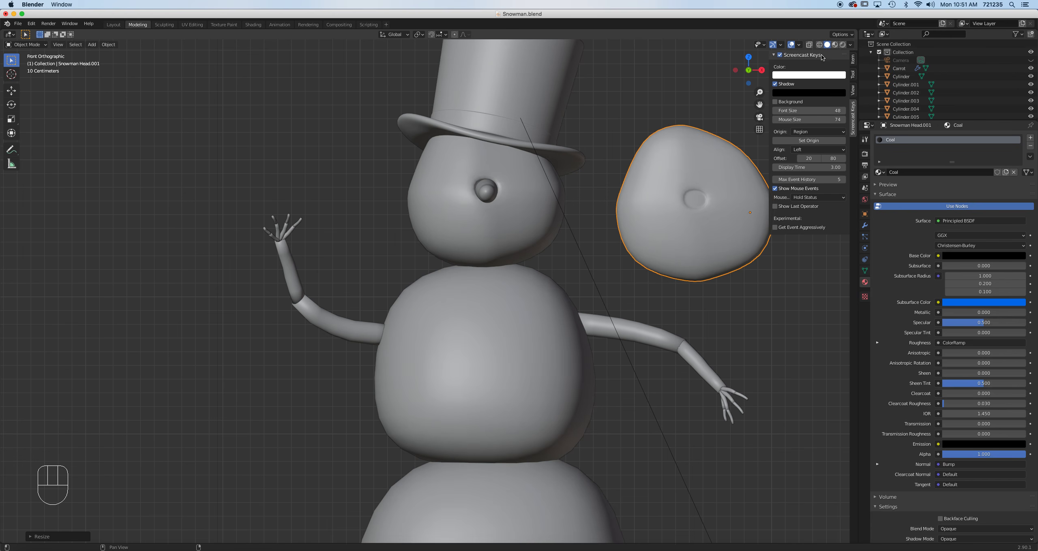
Set the coal piece's origin to its geometry.
key(s)
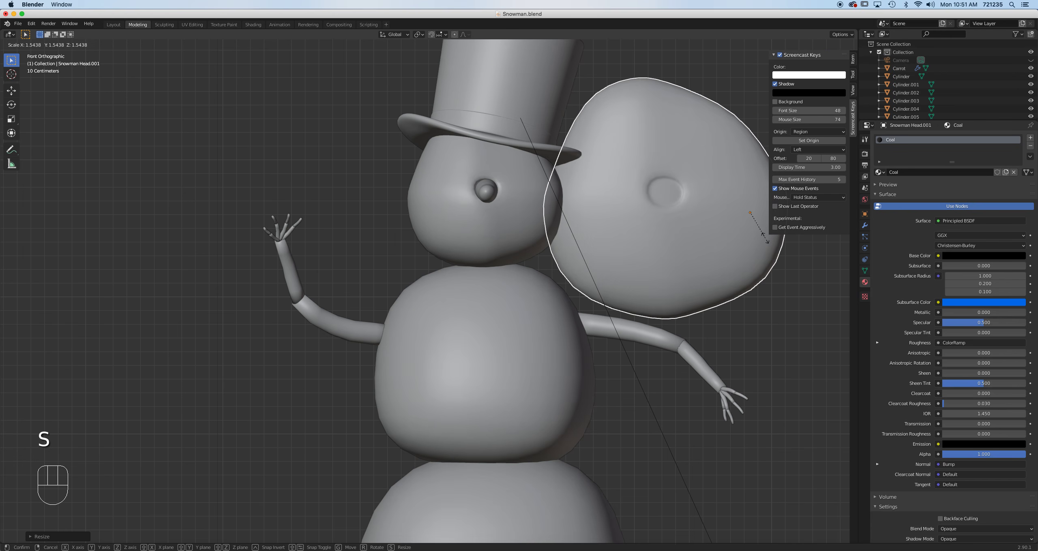
click(751, 215)
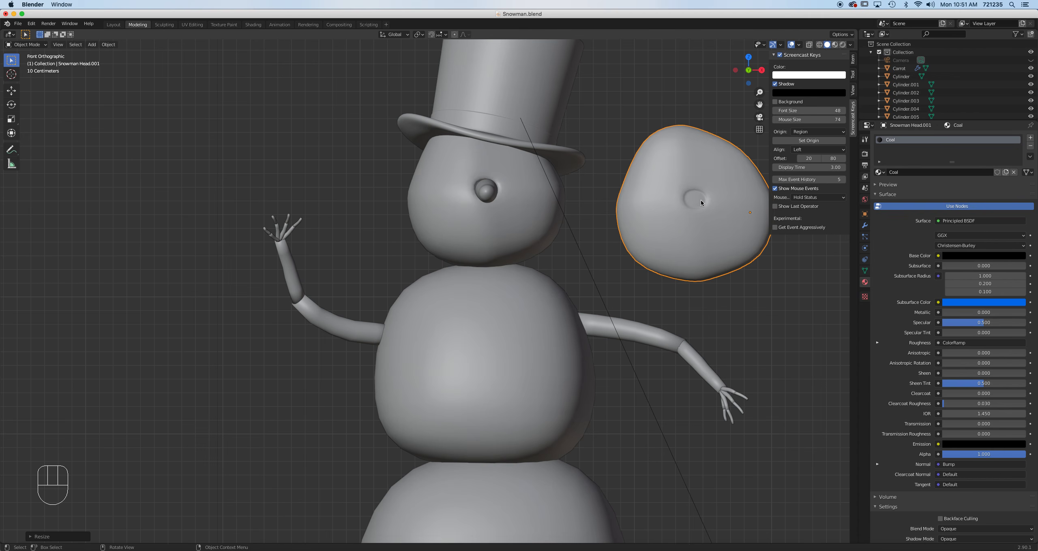
click(108, 44)
mouse_move(118, 61)
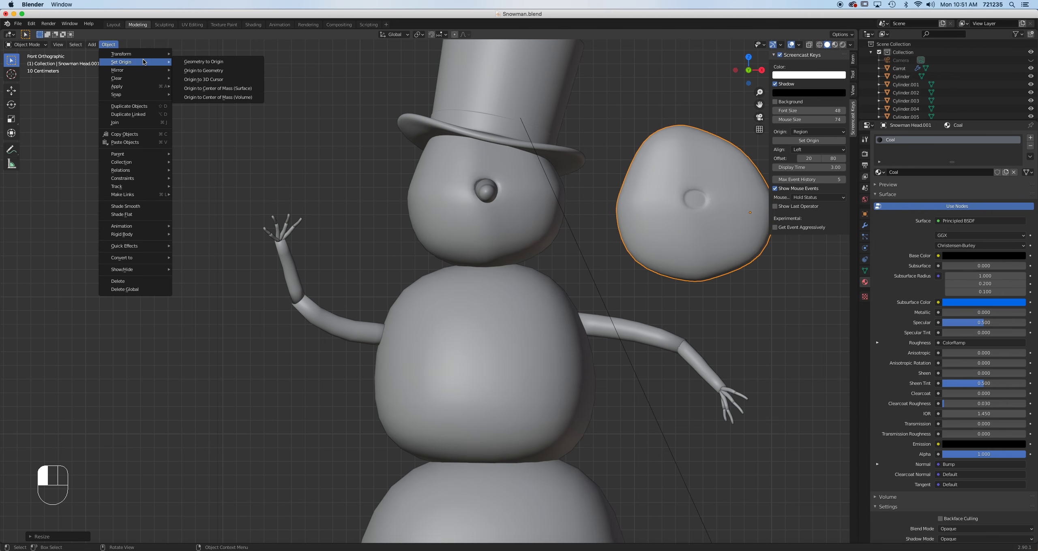
click(214, 70)
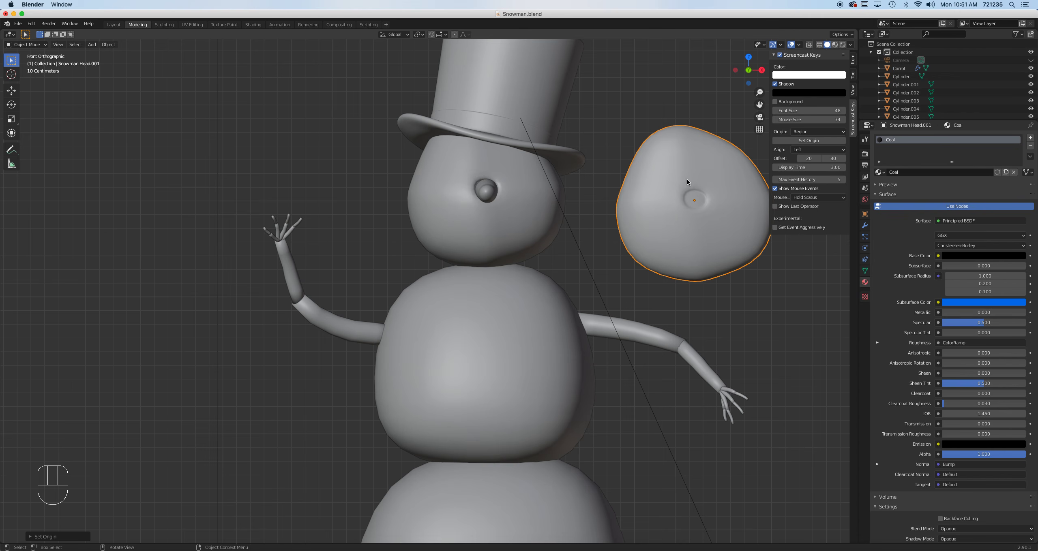
Shrink the coal piece uniformly to eye size and rotate it in front view.
key(s)
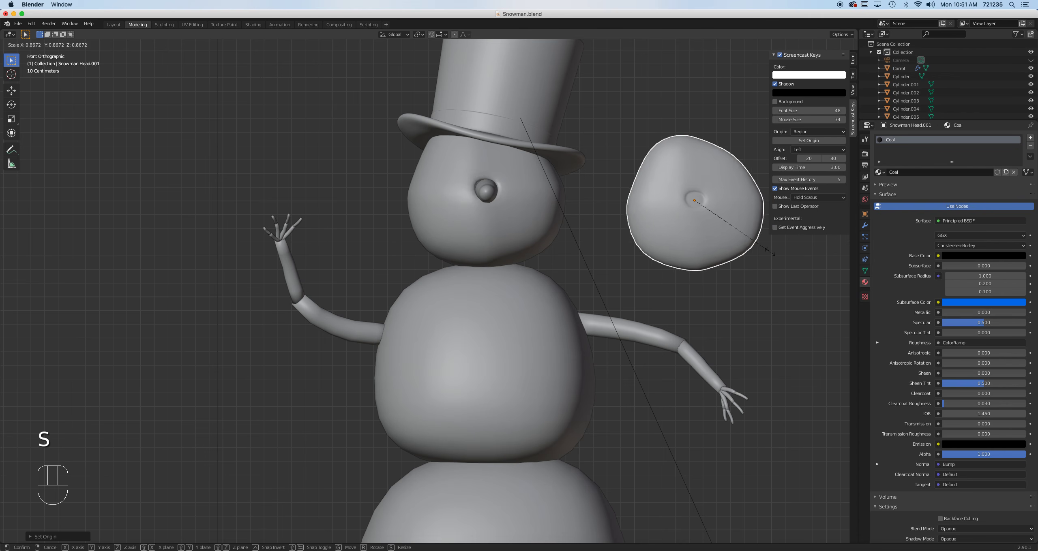
click(714, 222)
key(r)
click(739, 180)
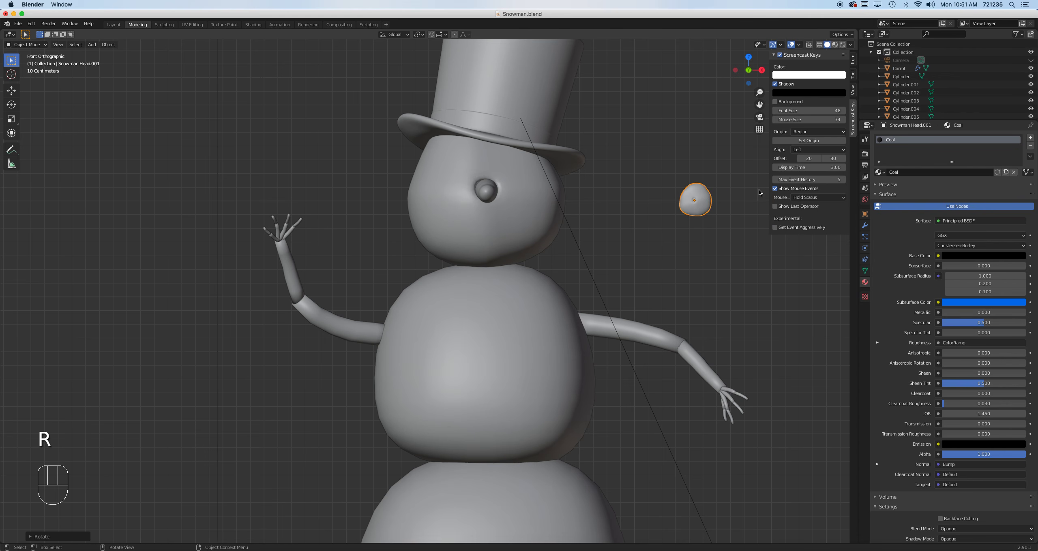
Move the coal onto the face beside the carrot nose, on the raised-arm side, and bring it forward to the head's front surface.
key(g)
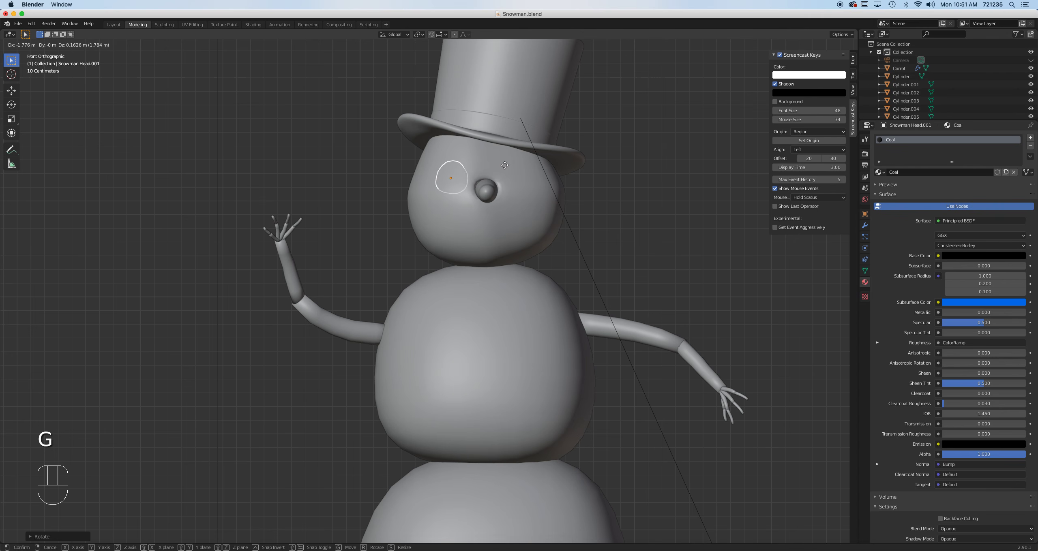
click(503, 166)
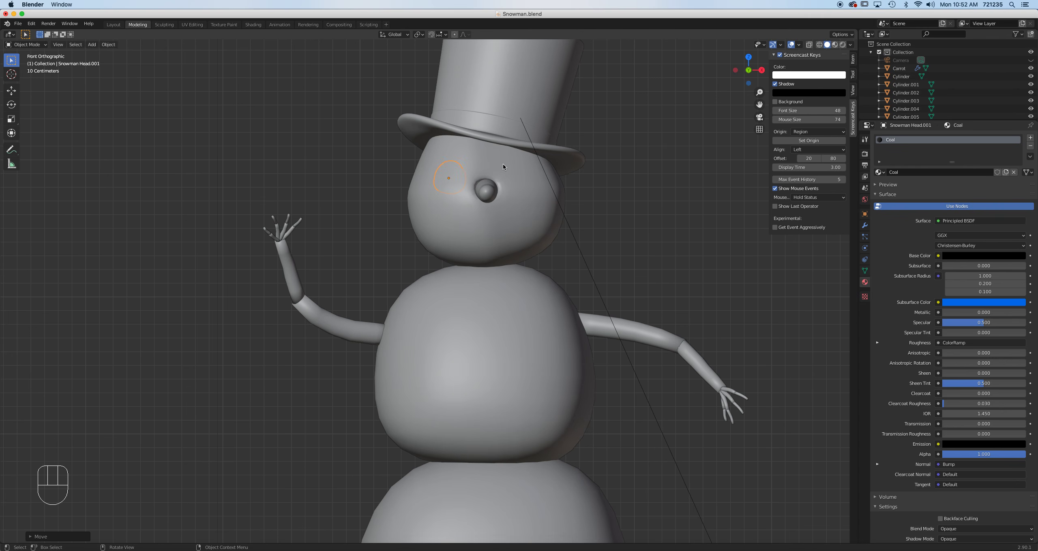
key(ctrl+KP_3)
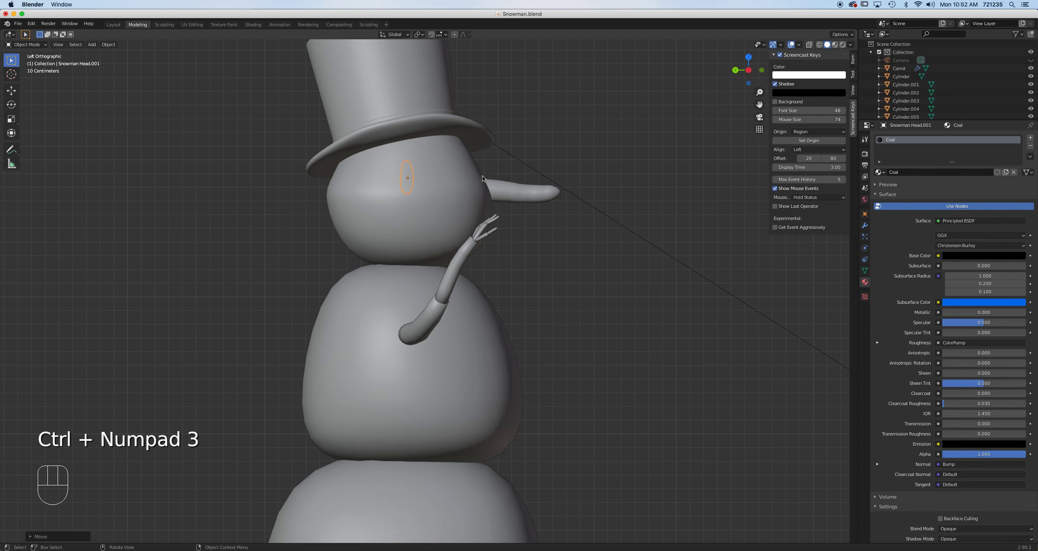
key(g)
click(534, 168)
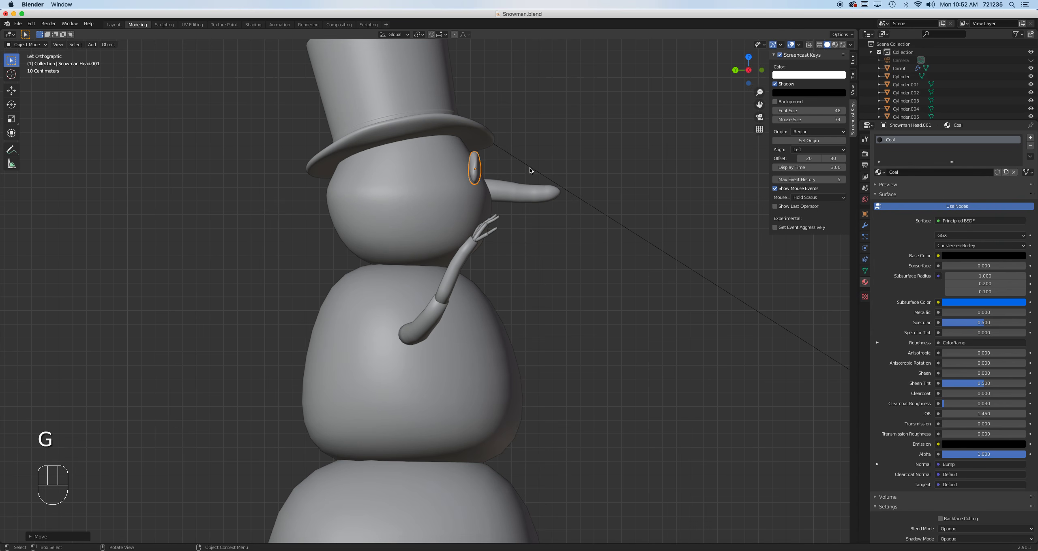
Angle the coal eye to the head's curve, tilting it about 25° in left view and turning it about 14° around Z.
scroll(494, 166, up, 4)
shift+middle_drag(494, 166, 483, 338)
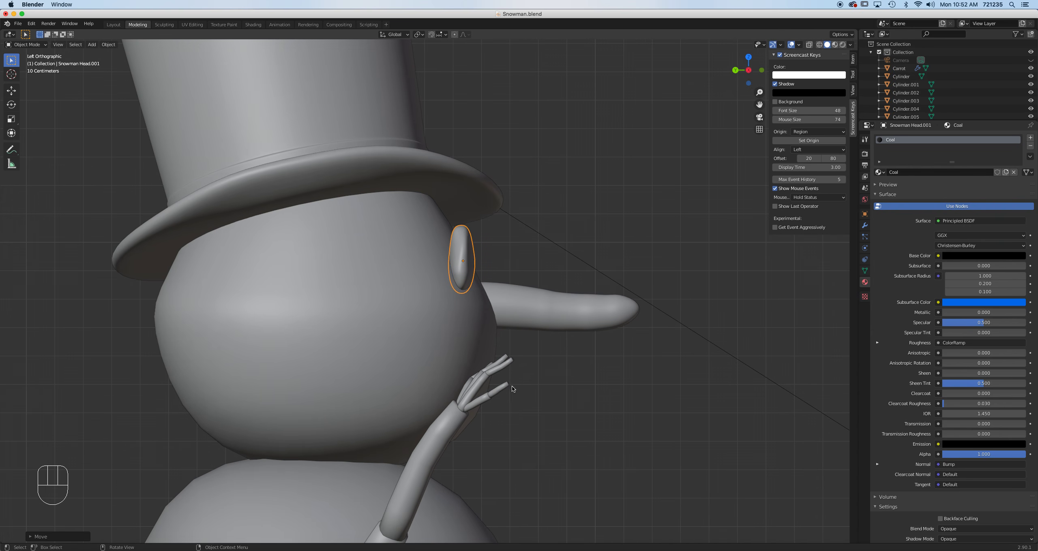
key(r)
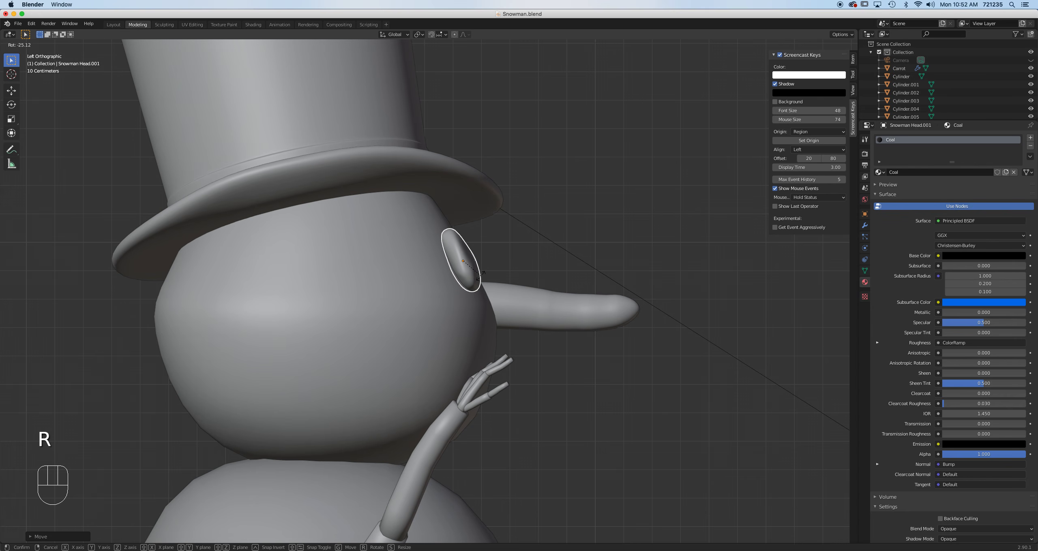
click(481, 277)
middle_drag(610, 347, 607, 389)
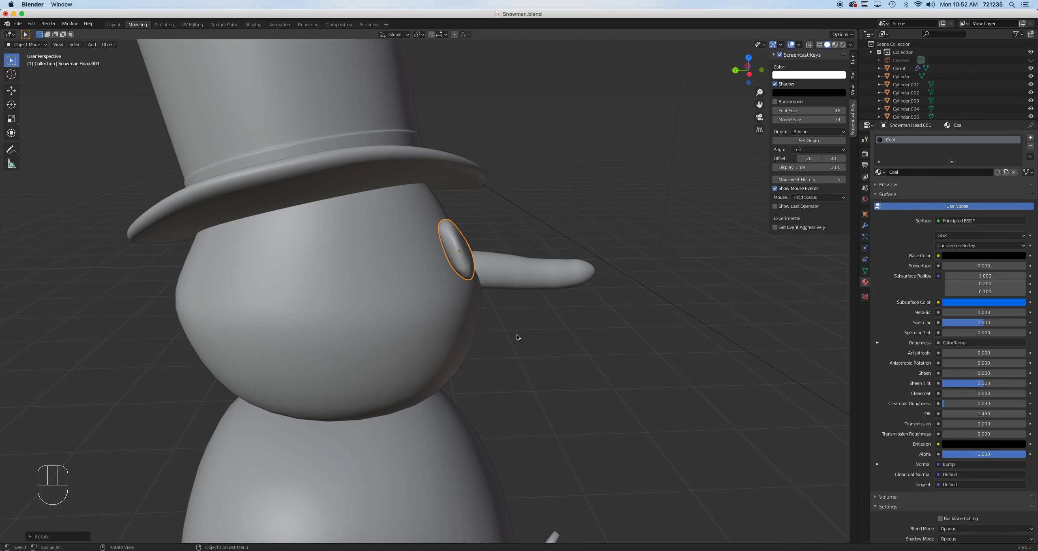
key(r)
key(z)
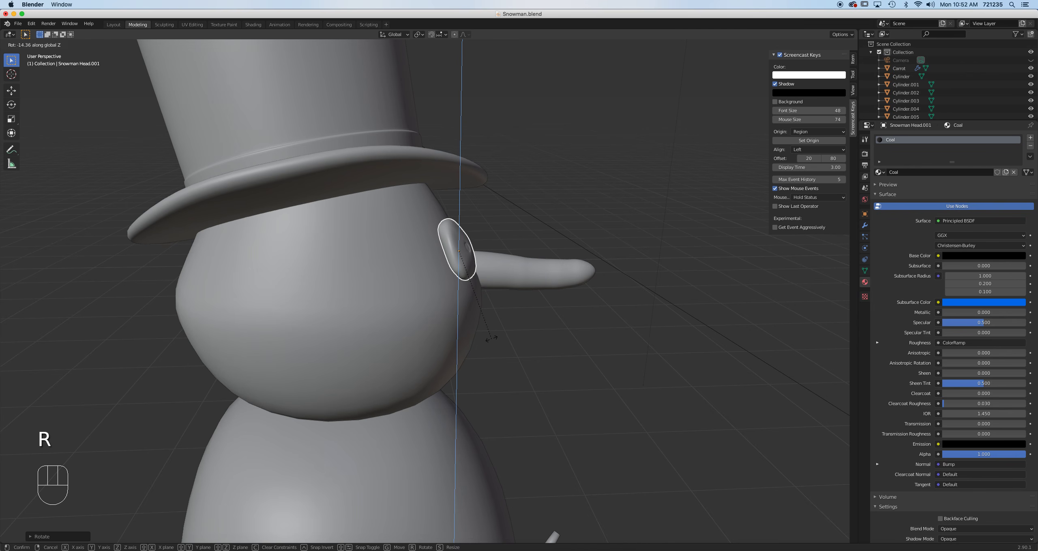
click(491, 337)
Scale the coal eye to about two-thirds of its size and shift it about 0.05 m towards the nose in front view.
middle_drag(572, 339, 483, 322)
key(KP_1)
key(s)
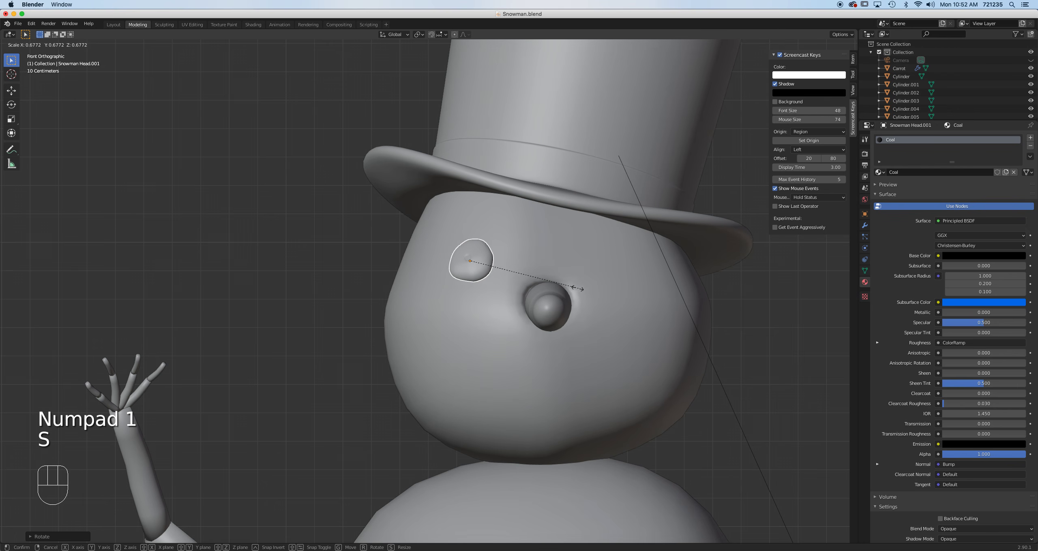
click(570, 287)
scroll(559, 286, down, 4)
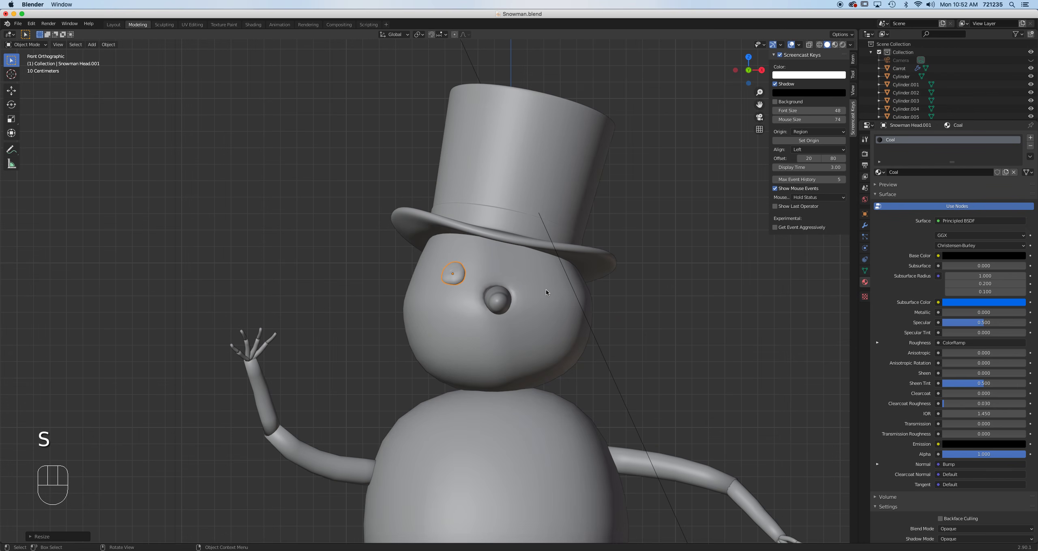
key(g)
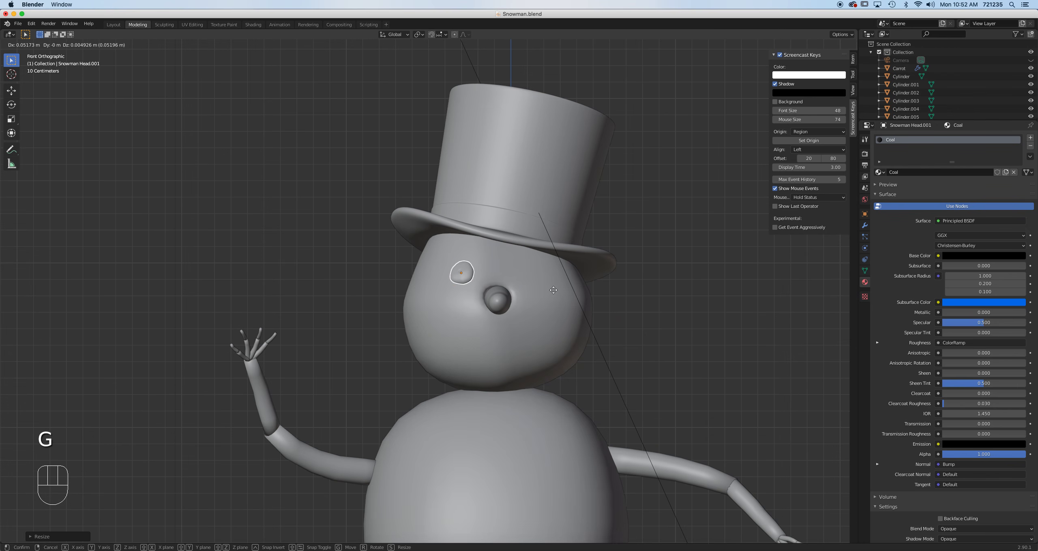
click(559, 292)
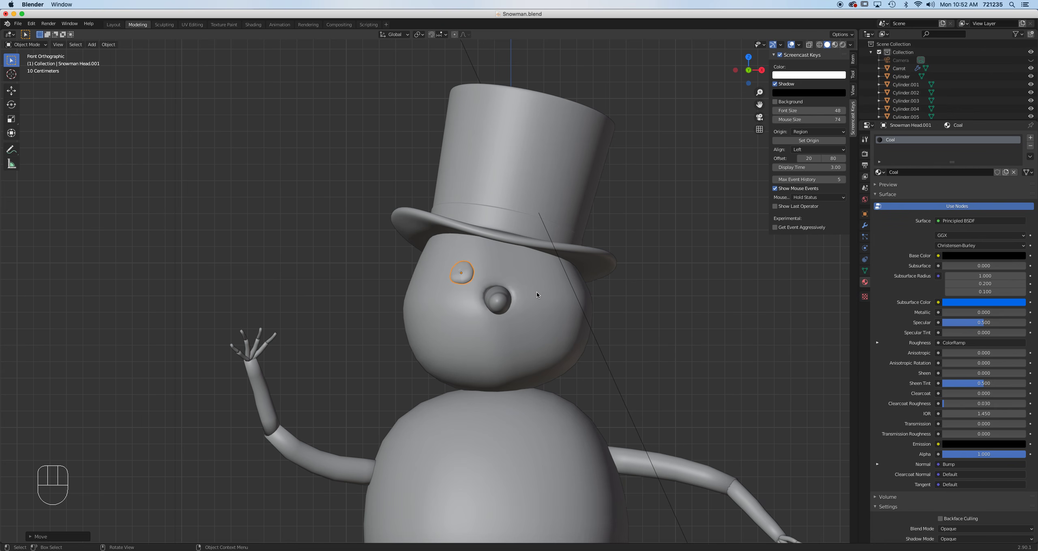
In Material Preview shading, move the coal eye down closer to the nose and bring it about 0.025 m forward along Y.
click(834, 45)
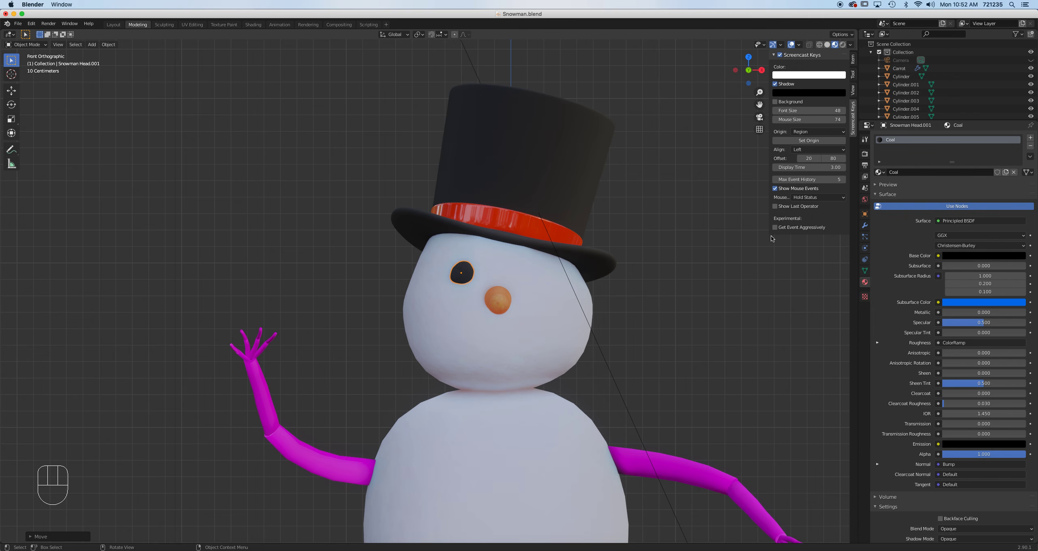
key(g)
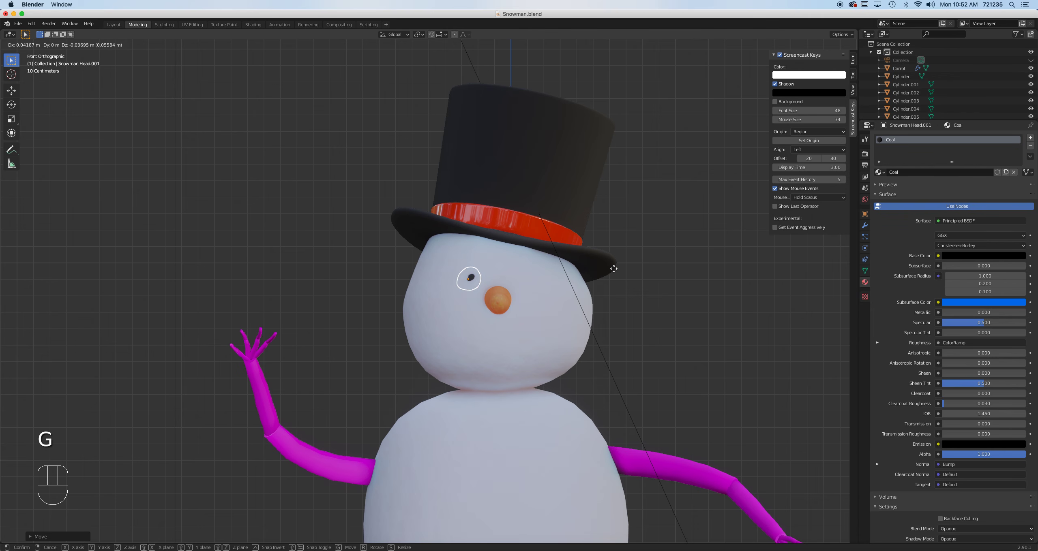
click(613, 270)
middle_drag(566, 276, 663, 283)
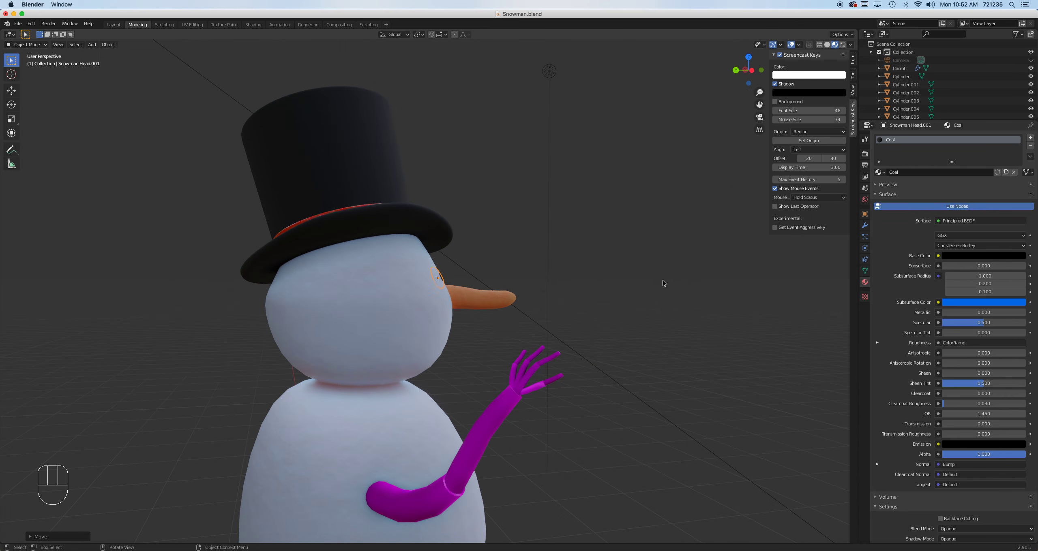
key(g)
key(y)
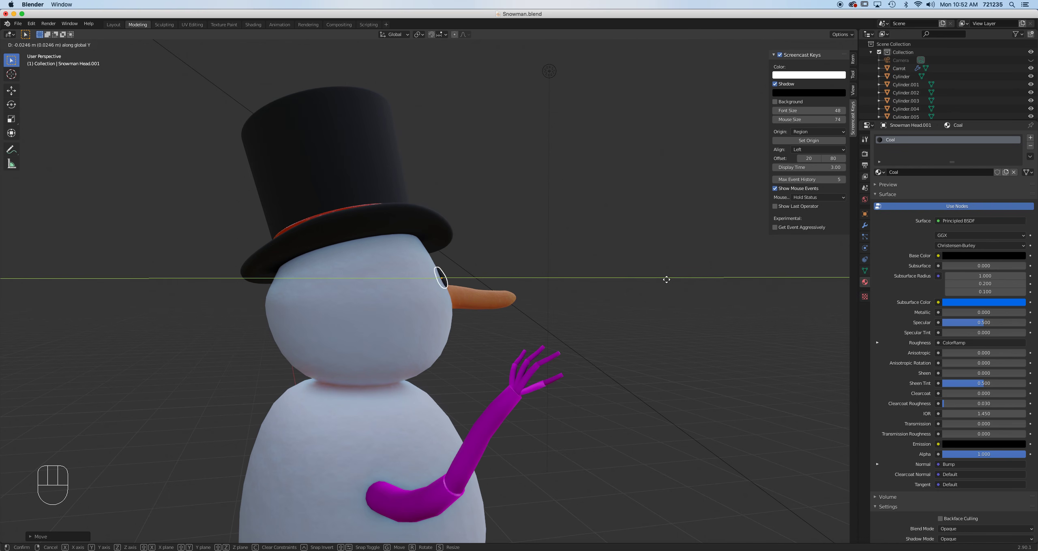
click(668, 281)
Duplicate the coal eye in front view and place the copy on the other side of the nose.
middle_drag(658, 259, 555, 260)
key(KP_1)
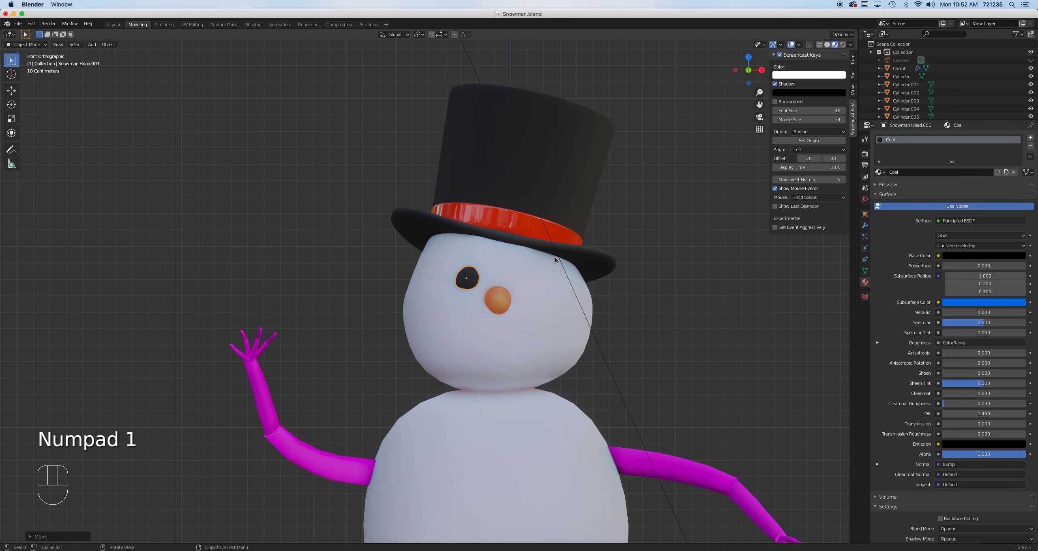
key(shift+d)
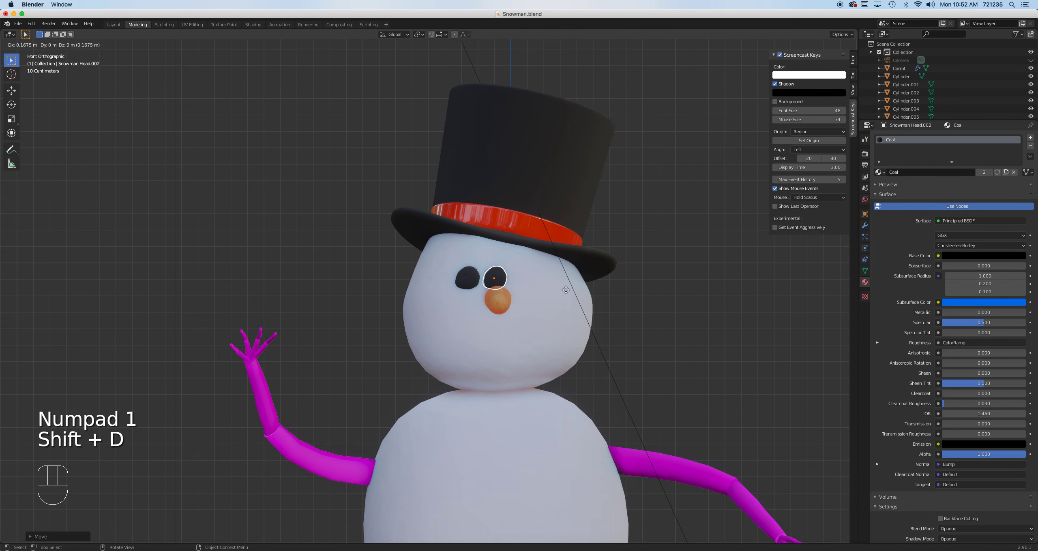
click(583, 289)
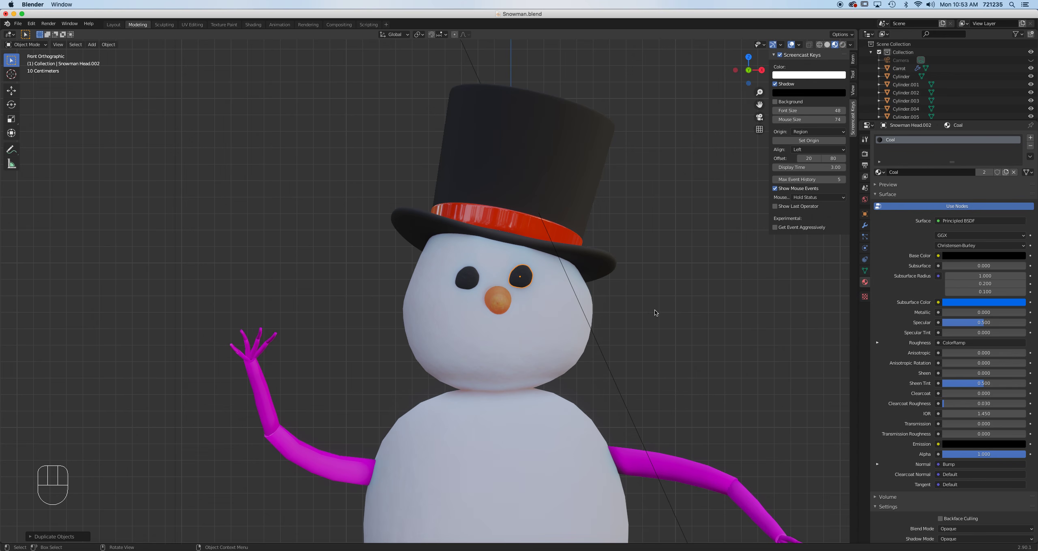
In top wireframe view, rotate the second eye to mirror the first and move it about 0.07 m outward, then restore Material Preview shading.
middle_drag(583, 276, 590, 352)
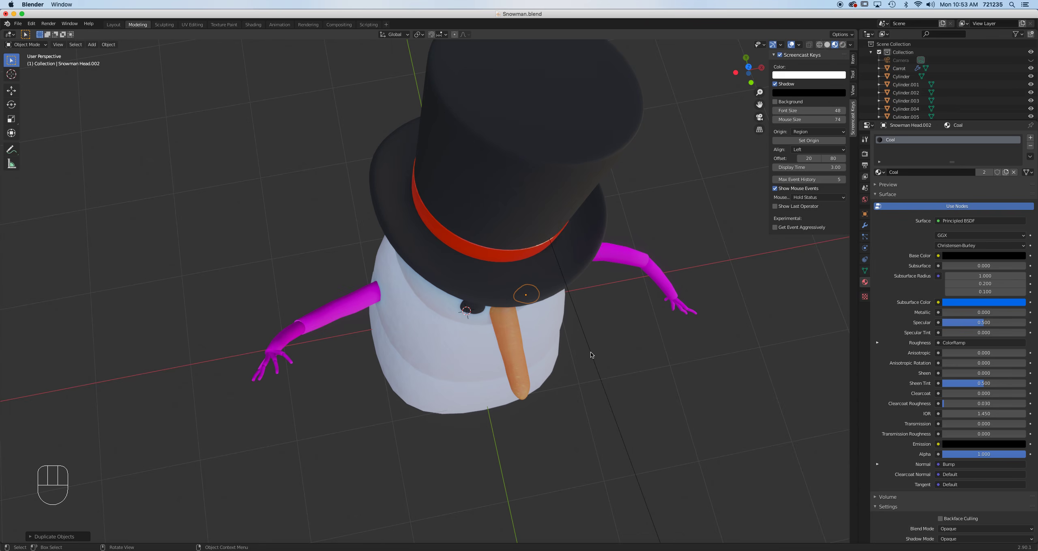
key(KP_7)
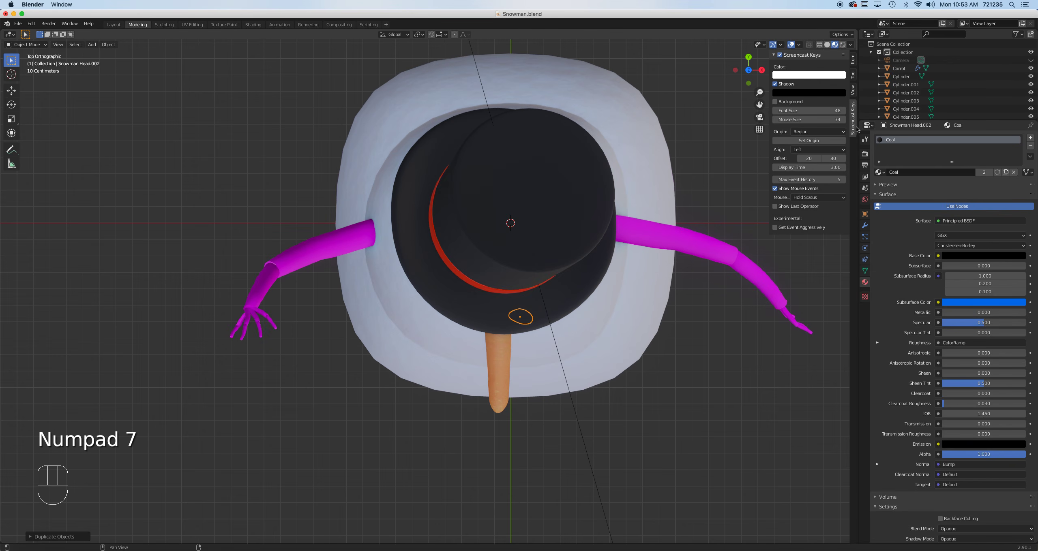
click(818, 45)
scroll(522, 315, up, 2)
scroll(522, 316, up, 2)
shift+middle_drag(598, 305, 432, 339)
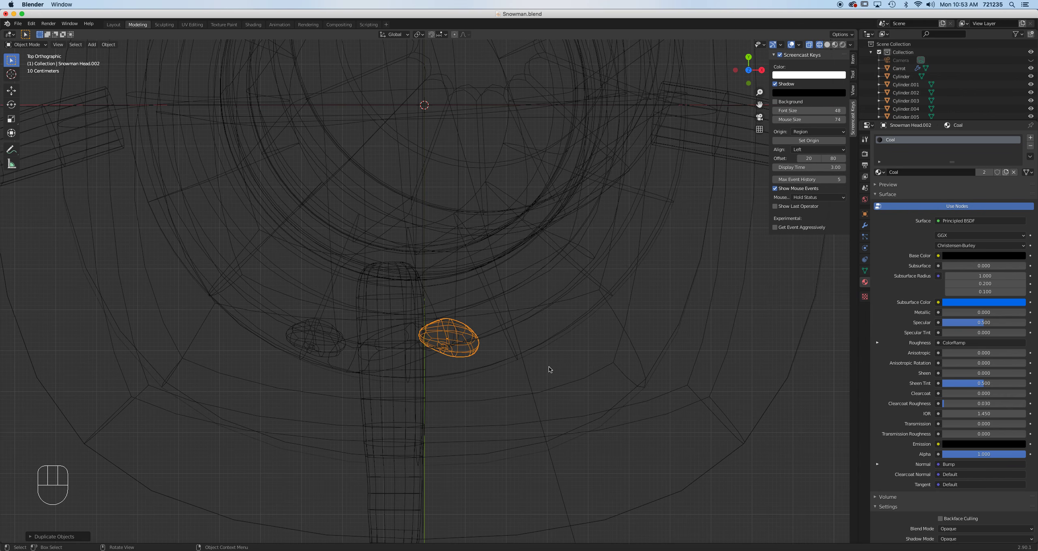
key(r)
click(549, 323)
key(g)
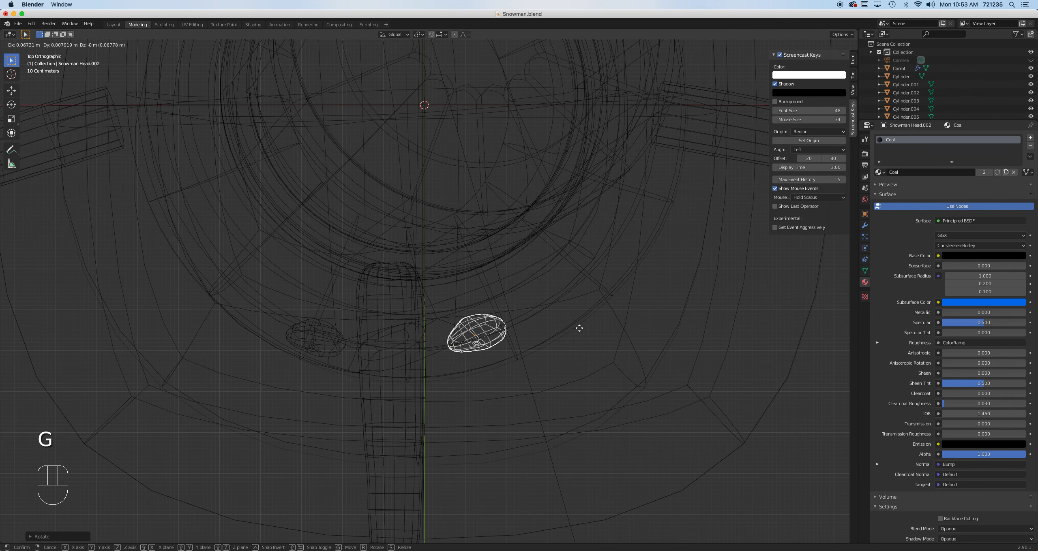
click(579, 328)
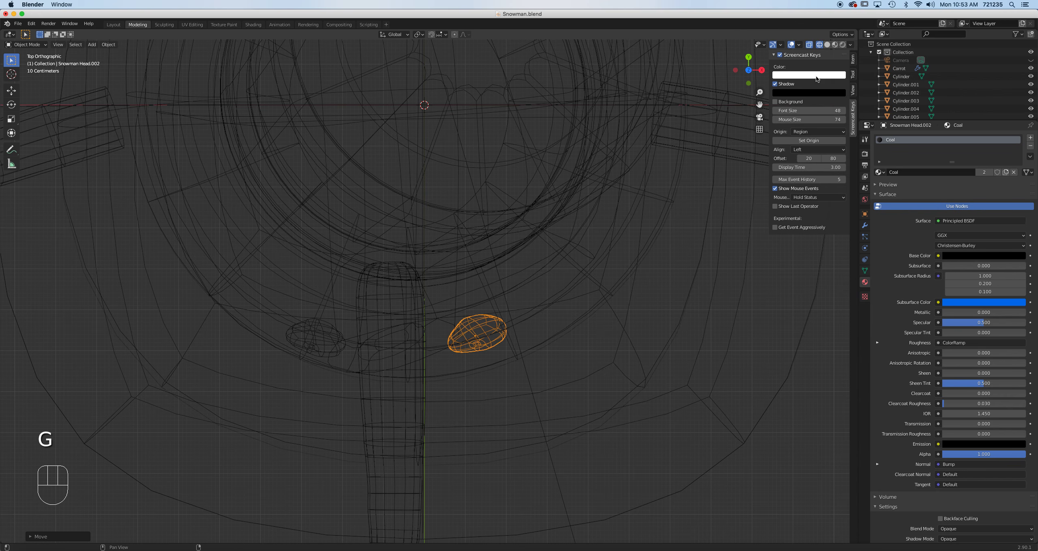
click(835, 44)
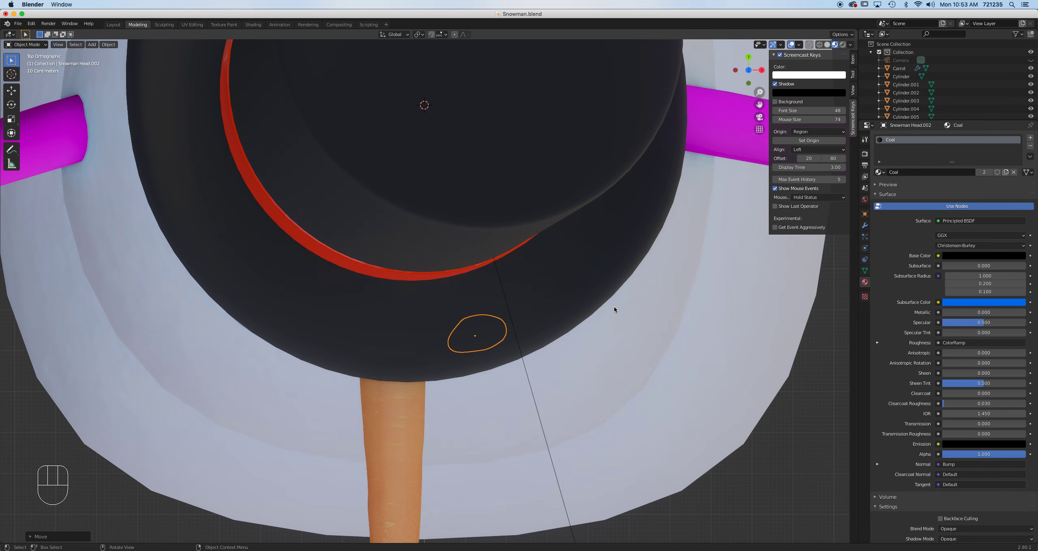
In front view, rotate the second coal eye about 35° and scale it up to about 1.1.
key(KP_1)
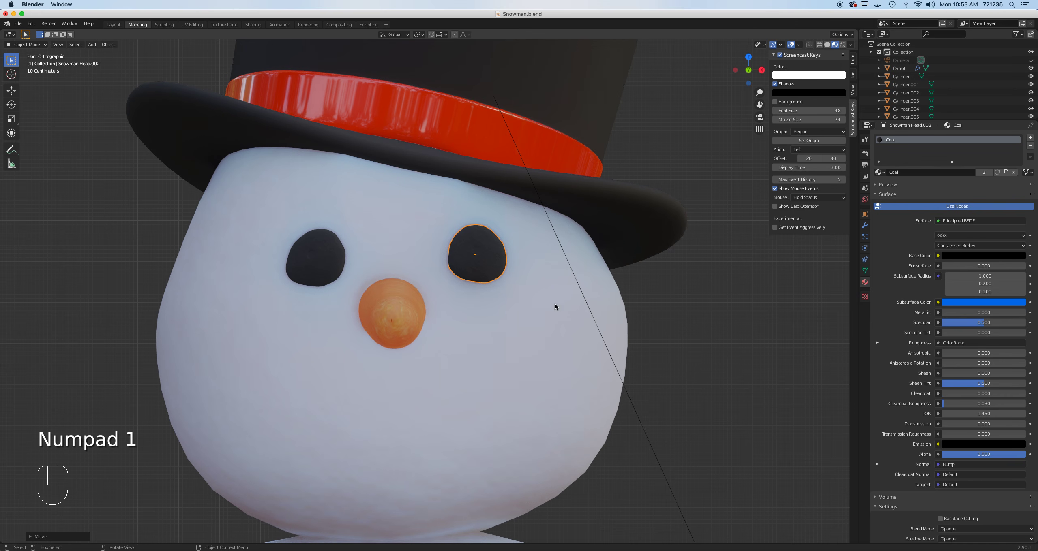
key(r)
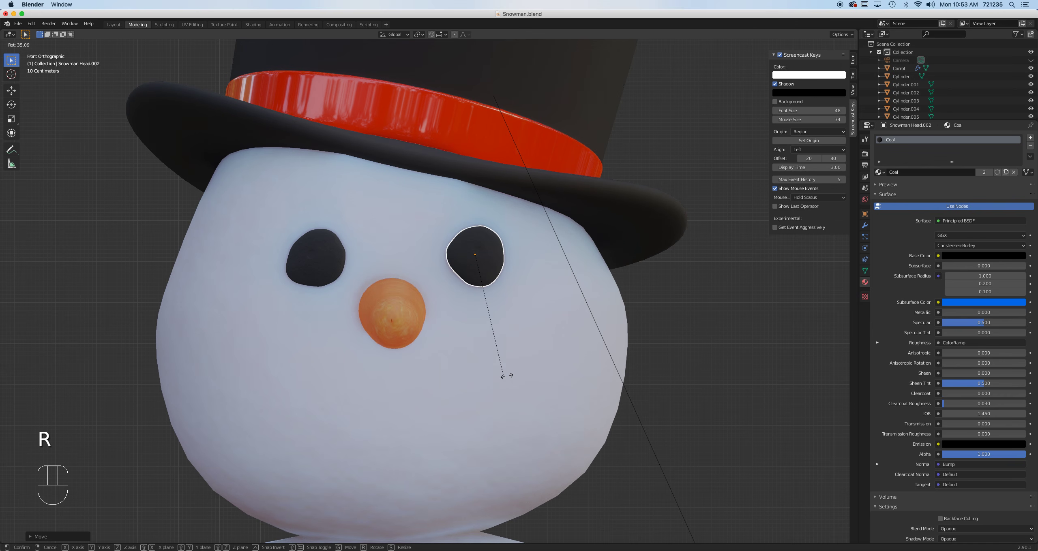
click(508, 372)
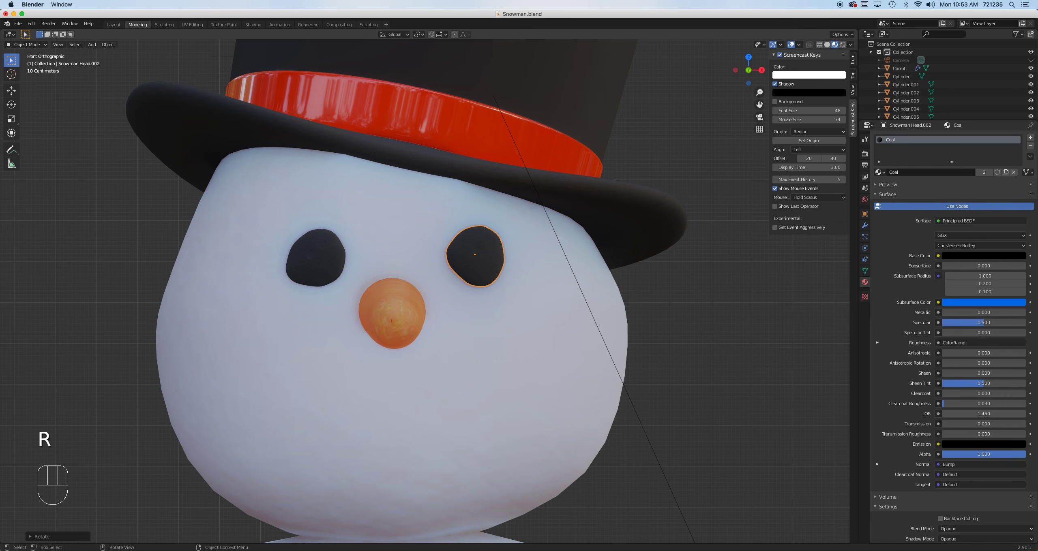
key(s)
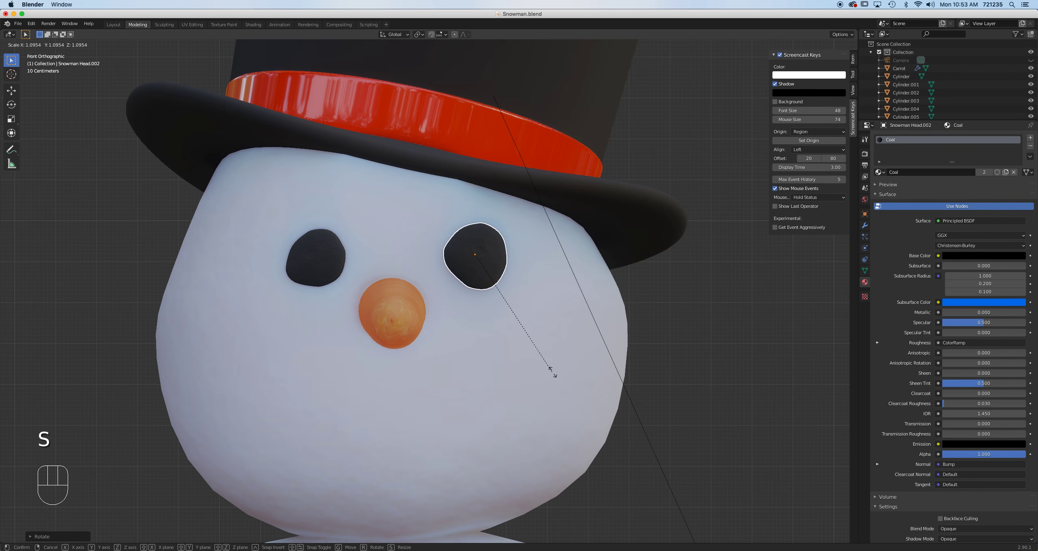
click(554, 372)
Nudge the second coal eye about 0.03 m towards the nose in front view and save the file.
key(g)
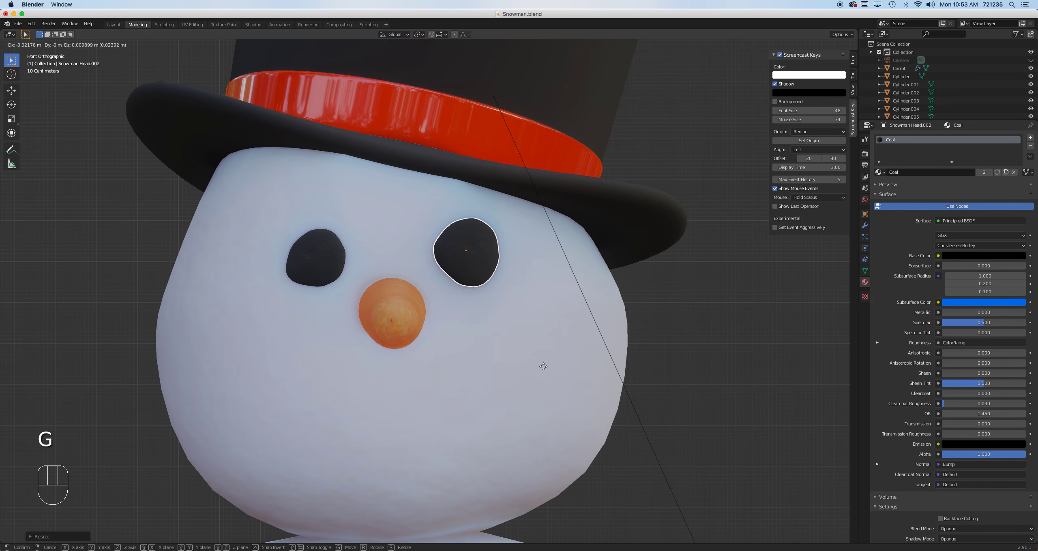
click(543, 369)
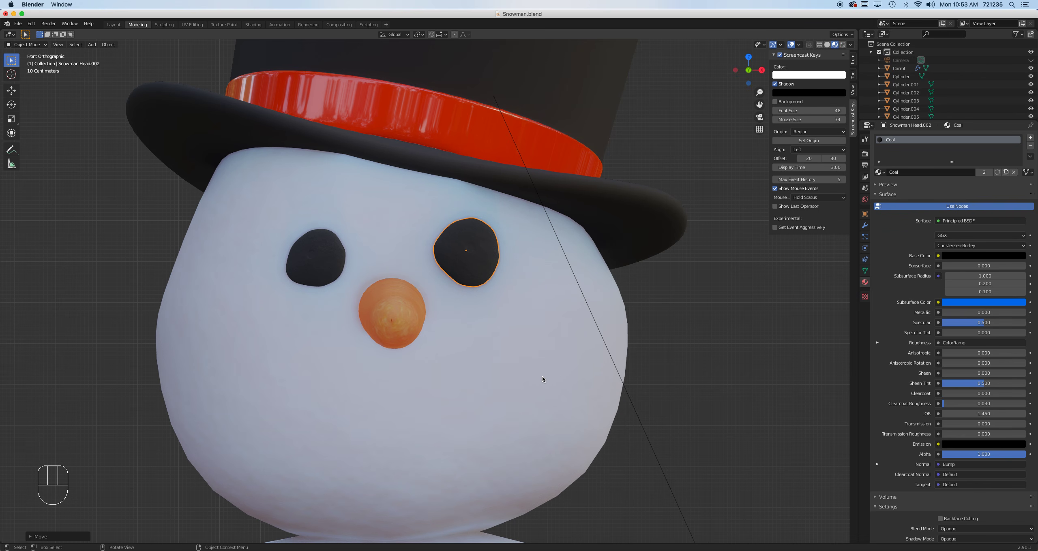
scroll(541, 377, down, 4)
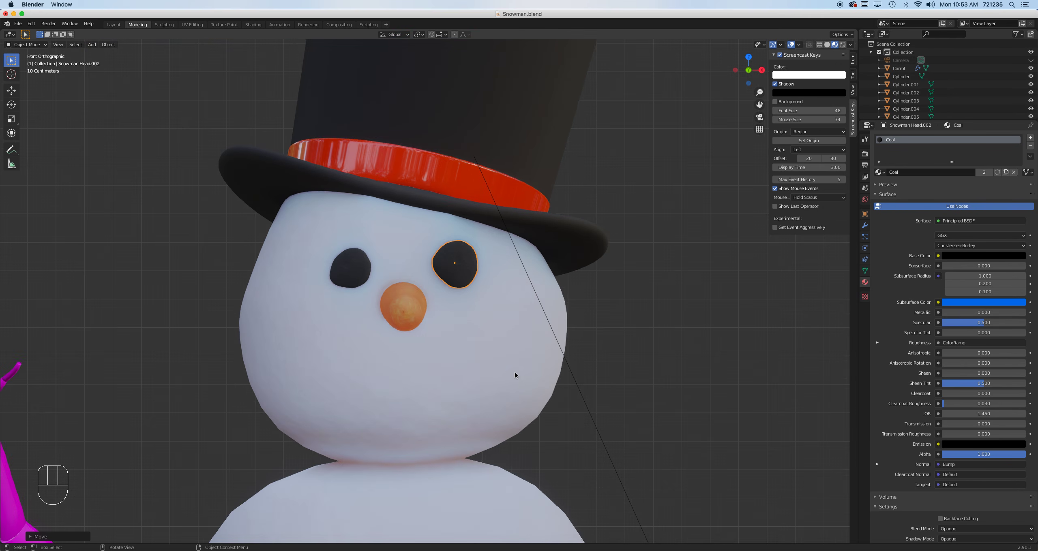
scroll(514, 372, down, 2)
shift+middle_drag(477, 387, 530, 262)
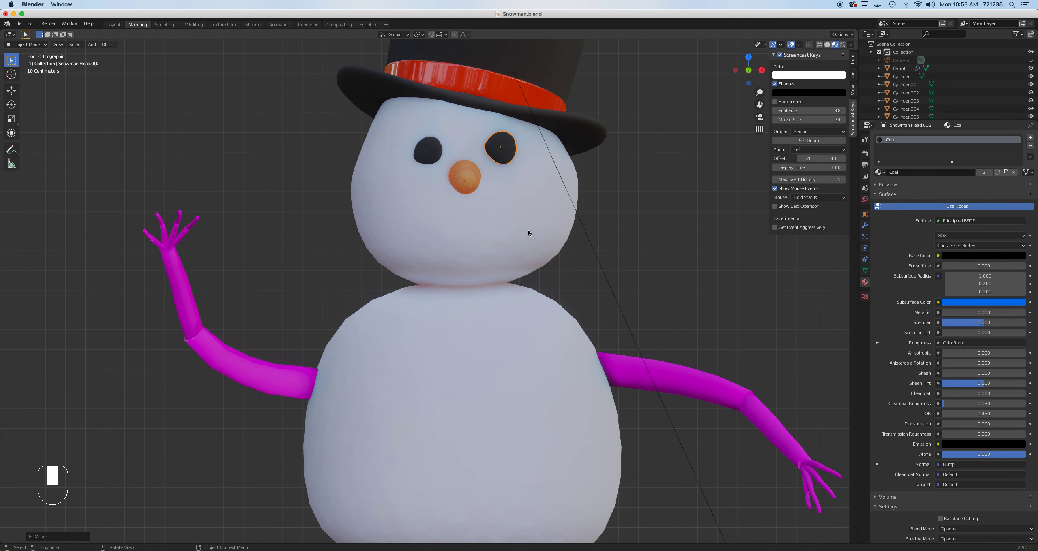
key(g)
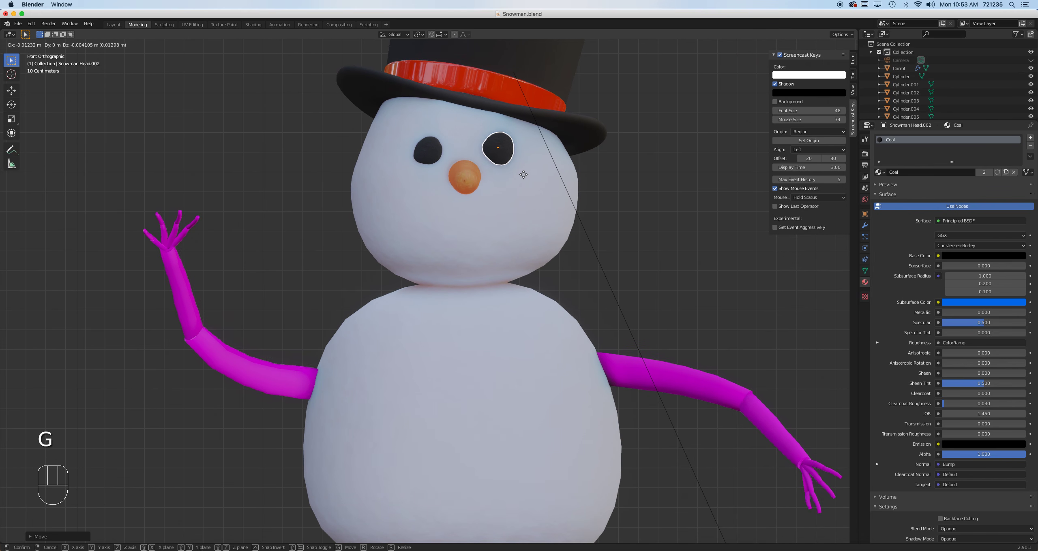
click(523, 175)
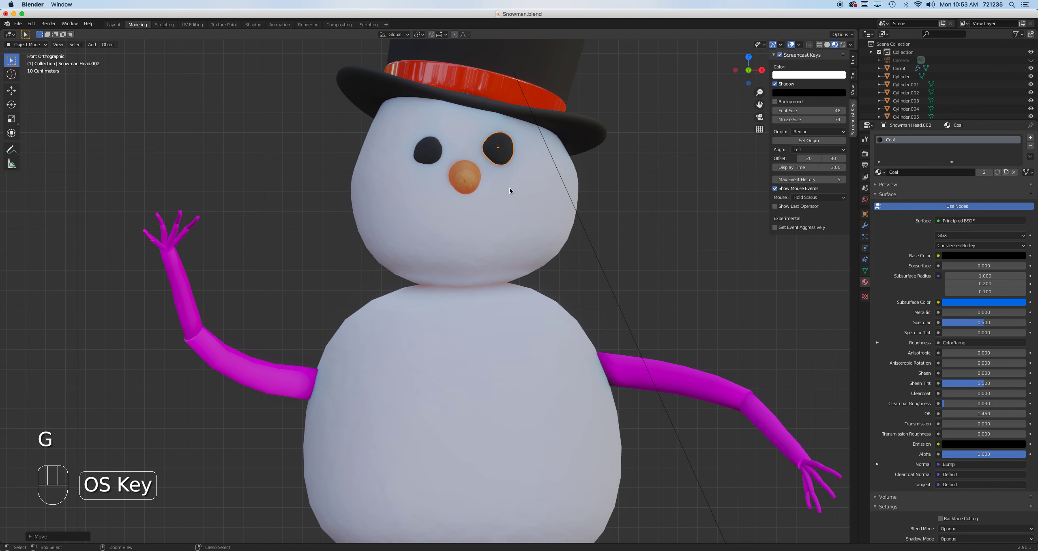
key(super+s)
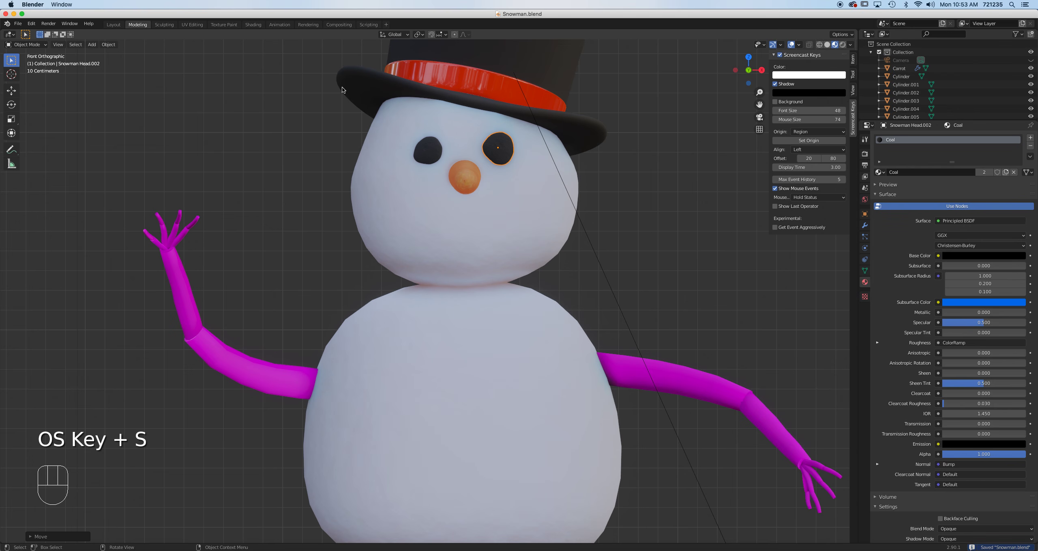
Open the Shading workspace and move the Coal material's Noise Texture node slightly up and away from the ColorRamp node.
click(253, 25)
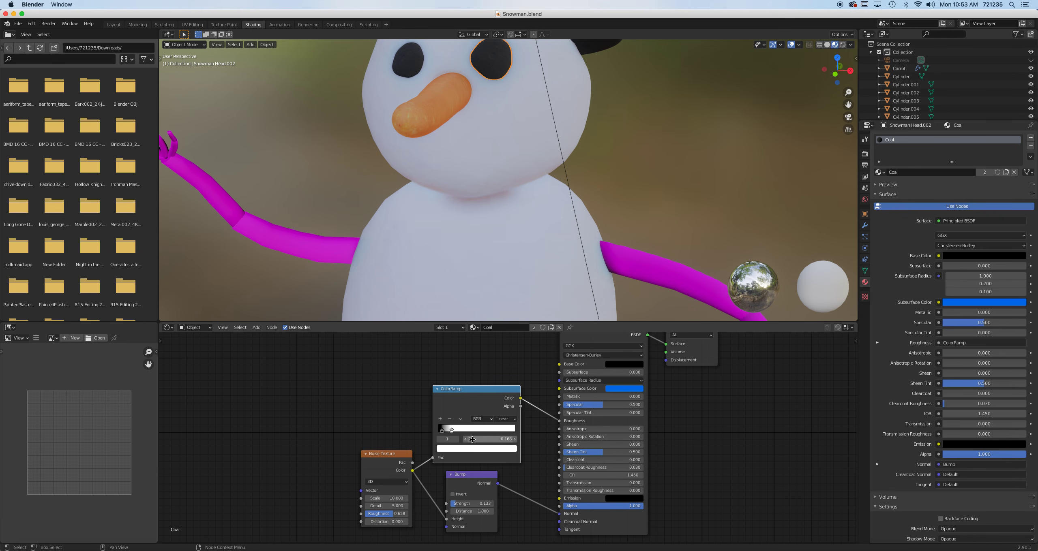
drag(390, 457, 372, 439)
scroll(550, 383, down, 3)
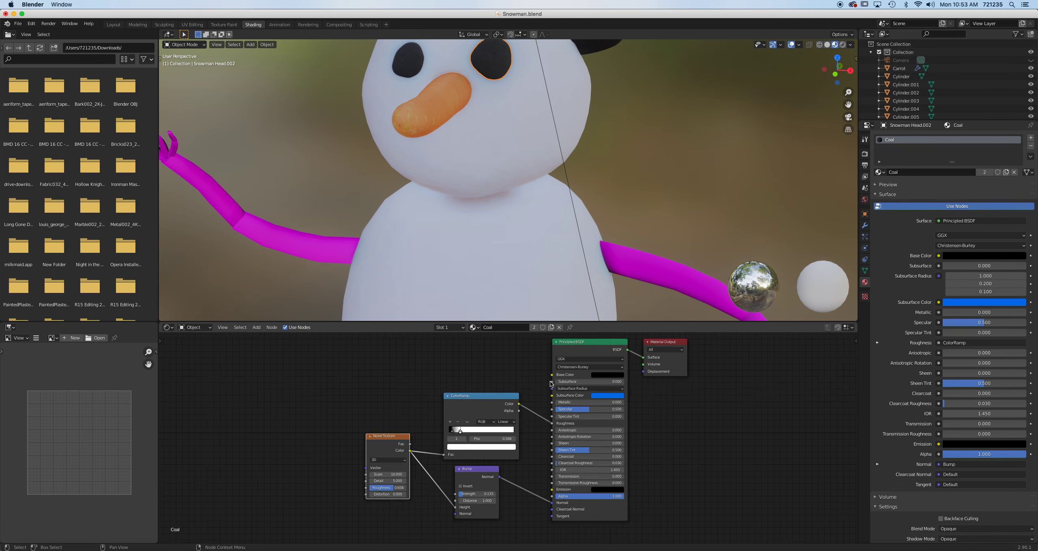
scroll(551, 384, down, 1)
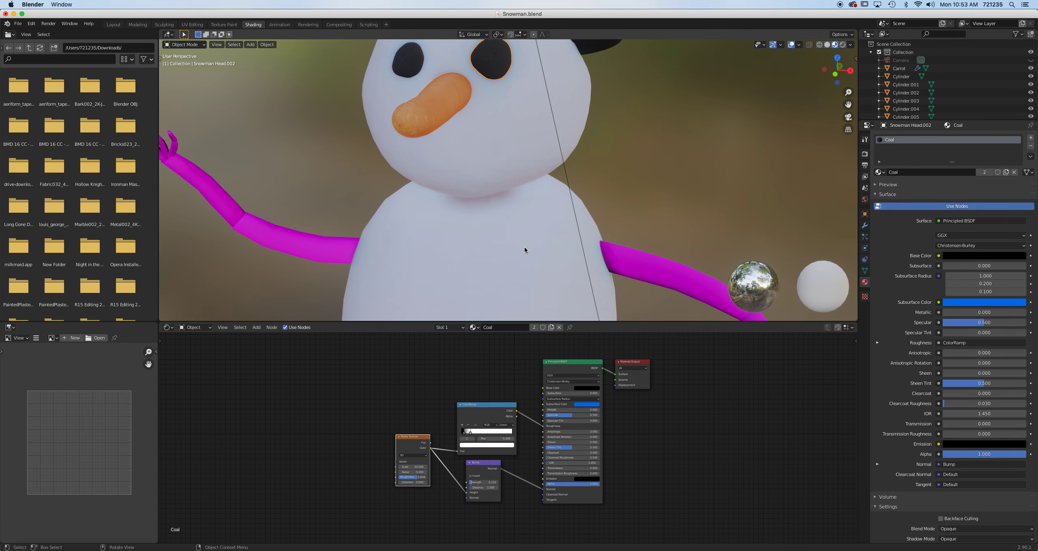
Select the upper arm segment and load TreeEnd002_2K_Color.png from the TreeEnd002_2K-JPG folder into the Ends material's base colour texture node.
click(635, 271)
scroll(432, 404, up, 3)
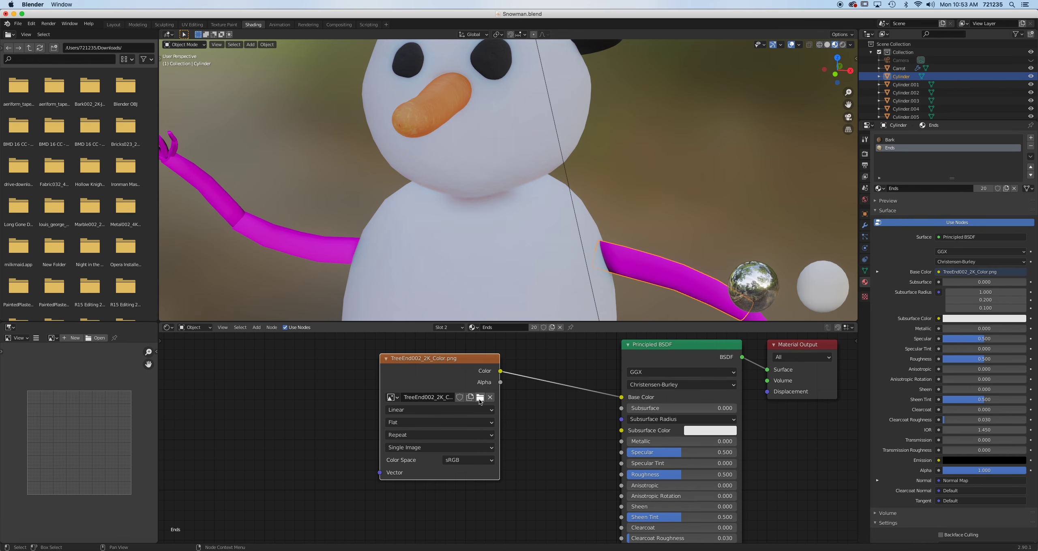
click(480, 398)
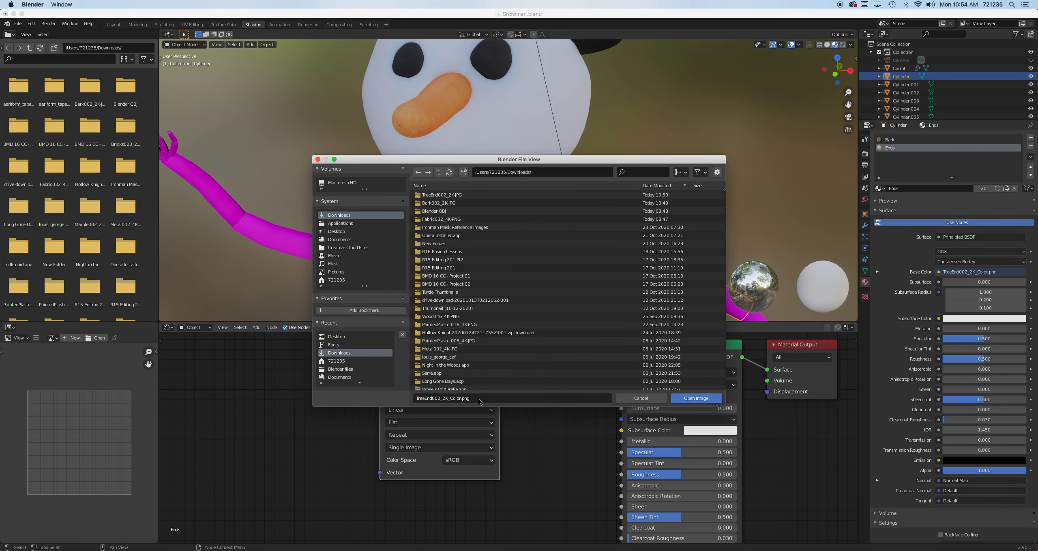
click(451, 196)
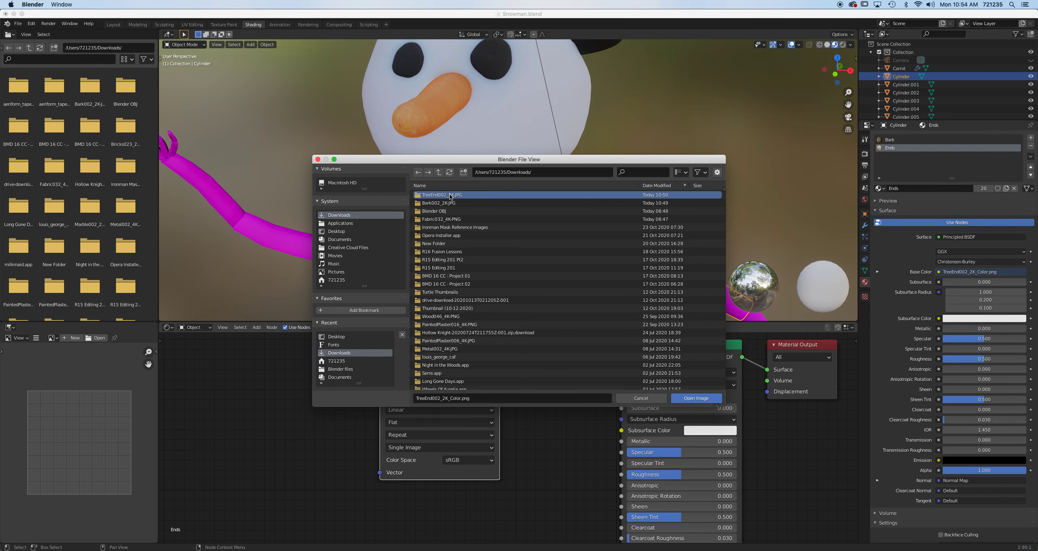
double_click(450, 195)
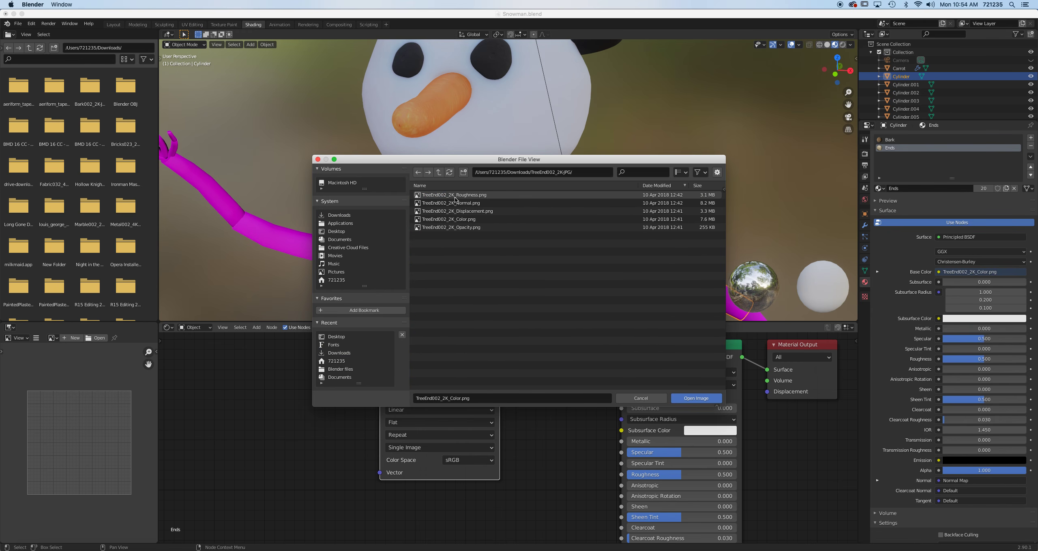
click(471, 221)
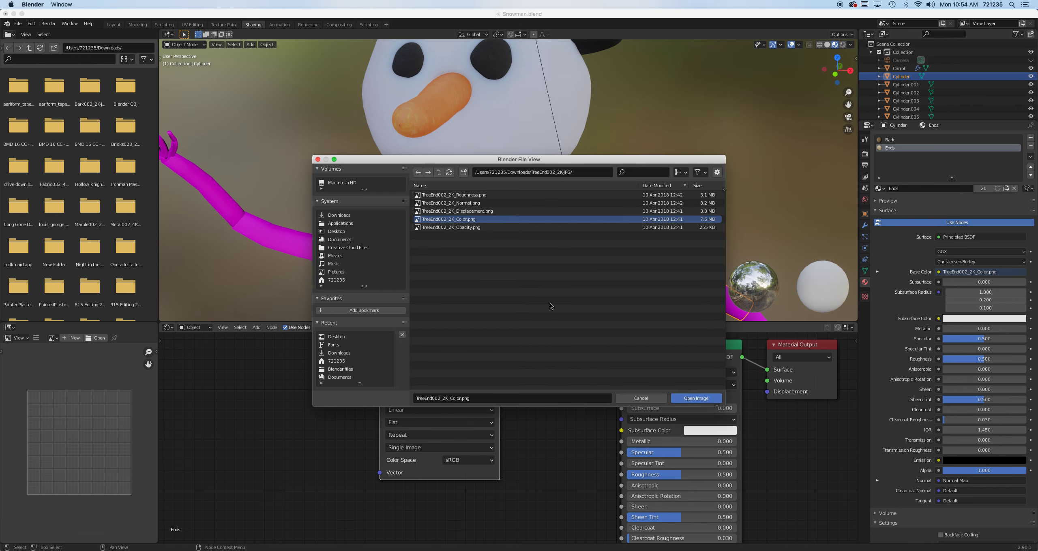
click(697, 398)
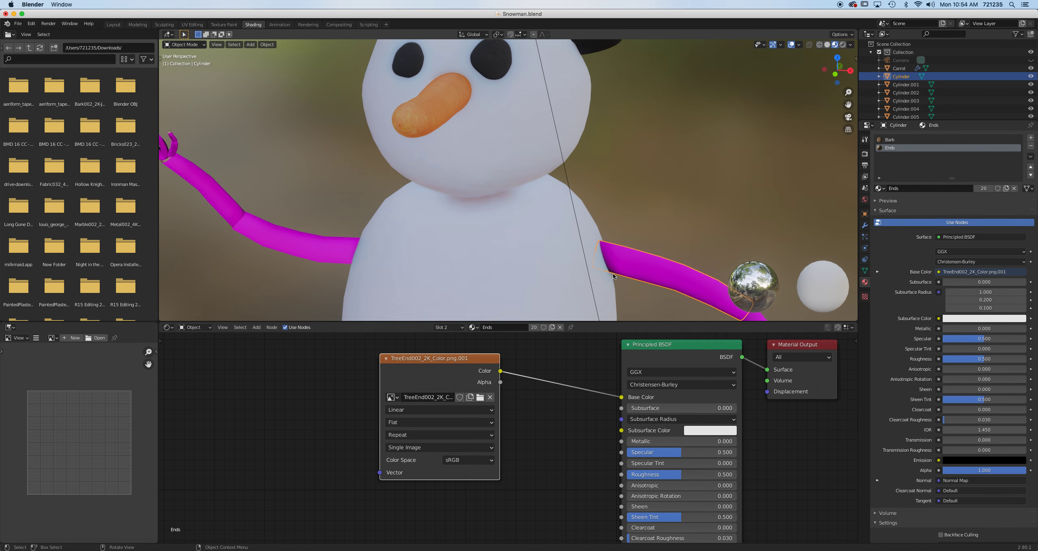
Load TreeEnd002_2K_Normal.png from the TreeEnd002_2K-JPG folder into the image node feeding the Ends material's Normal Map.
scroll(574, 426, down, 5)
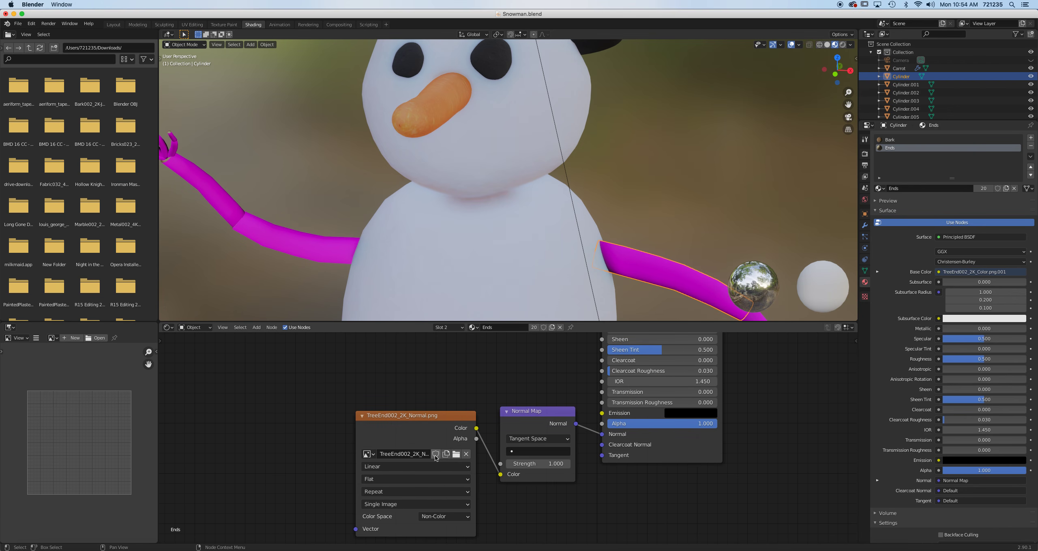
click(457, 457)
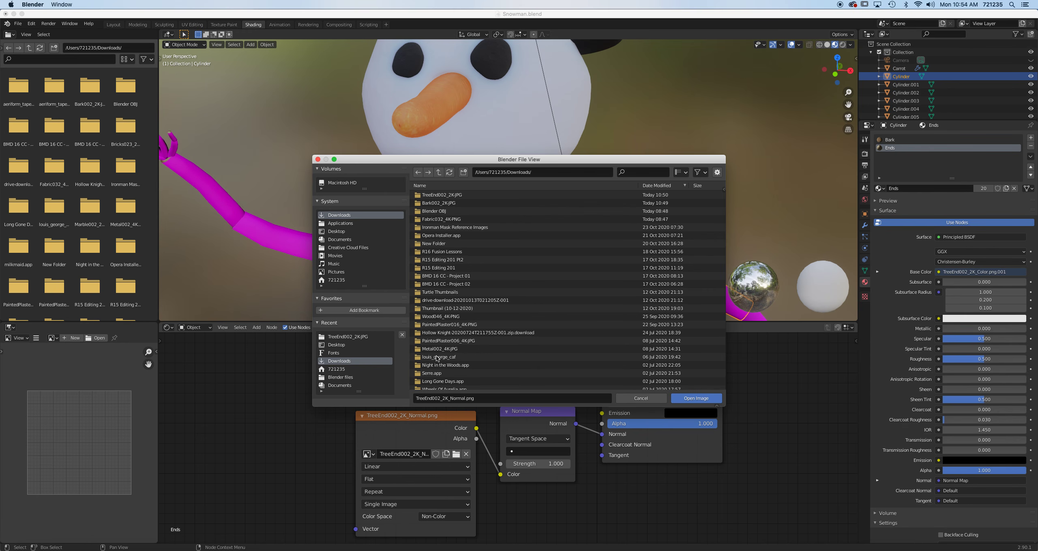
double_click(450, 196)
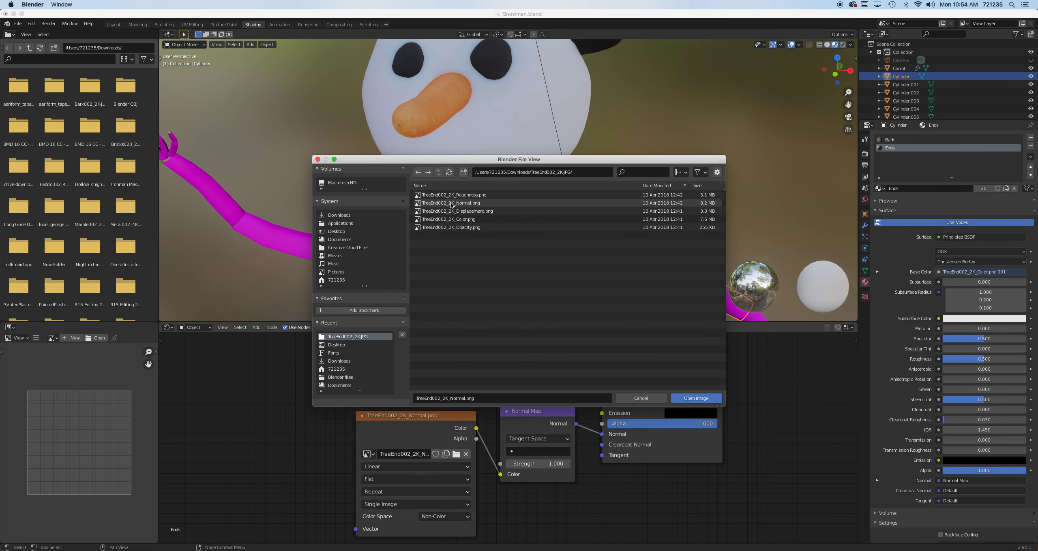
click(473, 203)
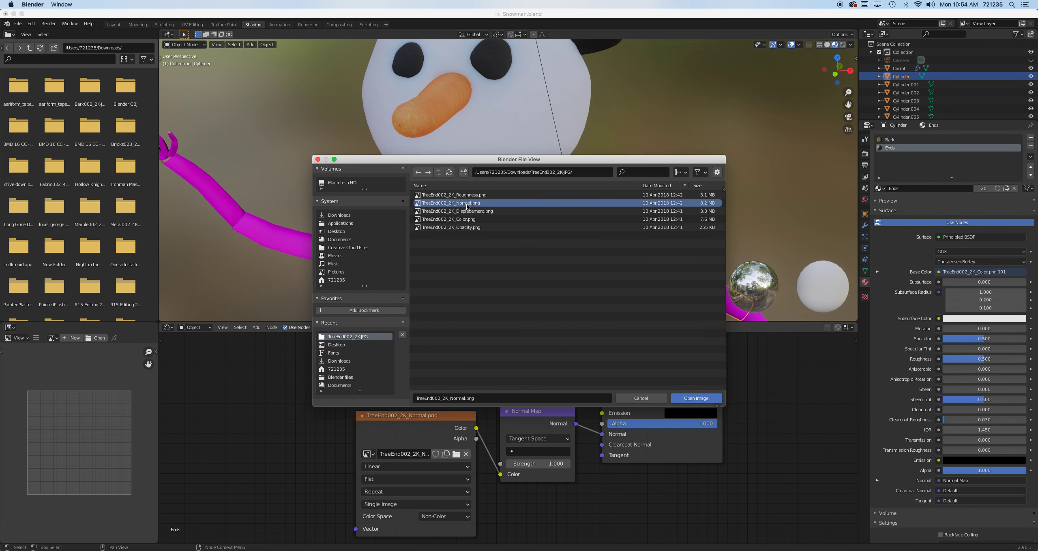
click(696, 398)
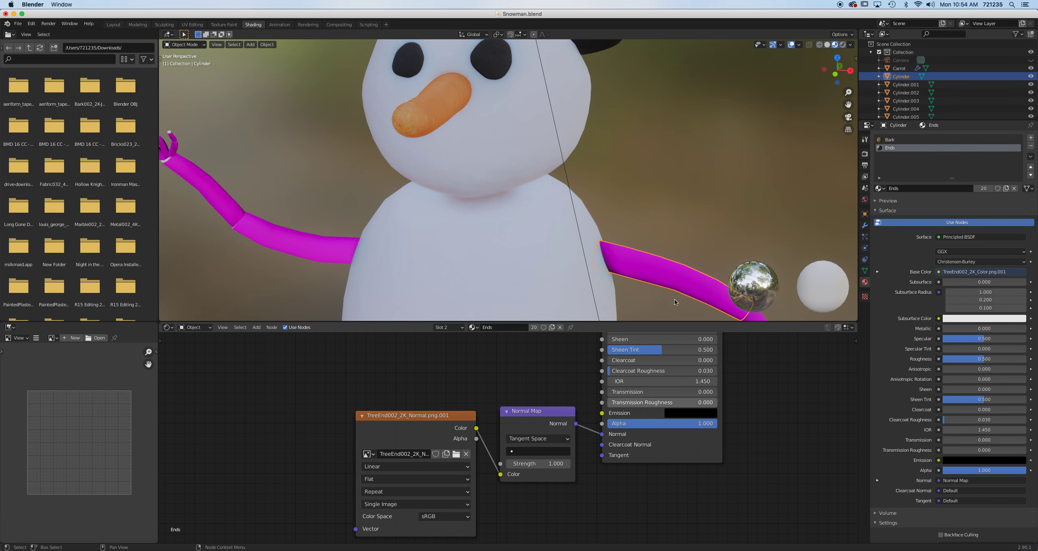
In the Bark material, load Bark002_2K_Normal.jpg from the Bark002_2K-JPG folder into the image node feeding the Normal Map.
click(891, 140)
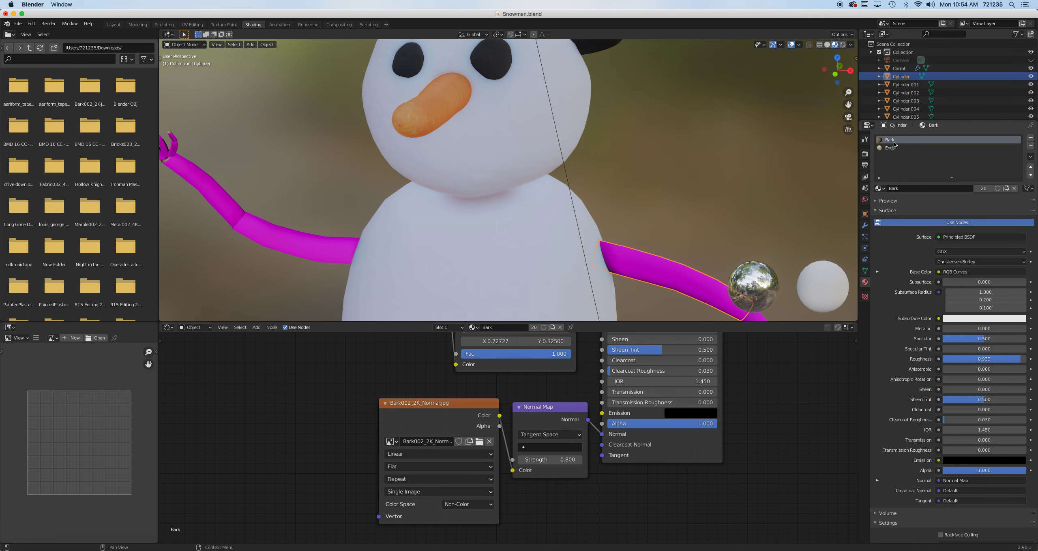
click(479, 441)
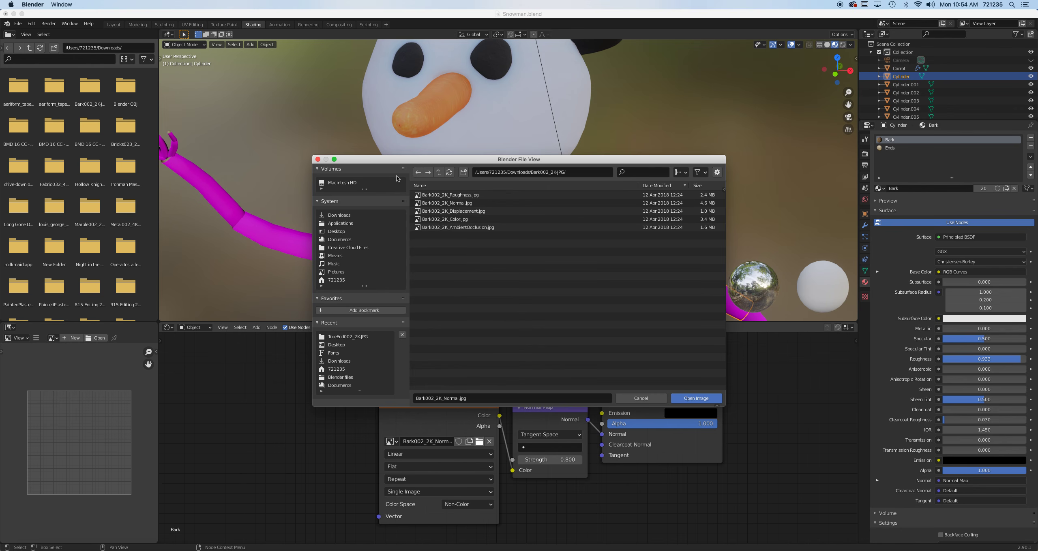
click(438, 172)
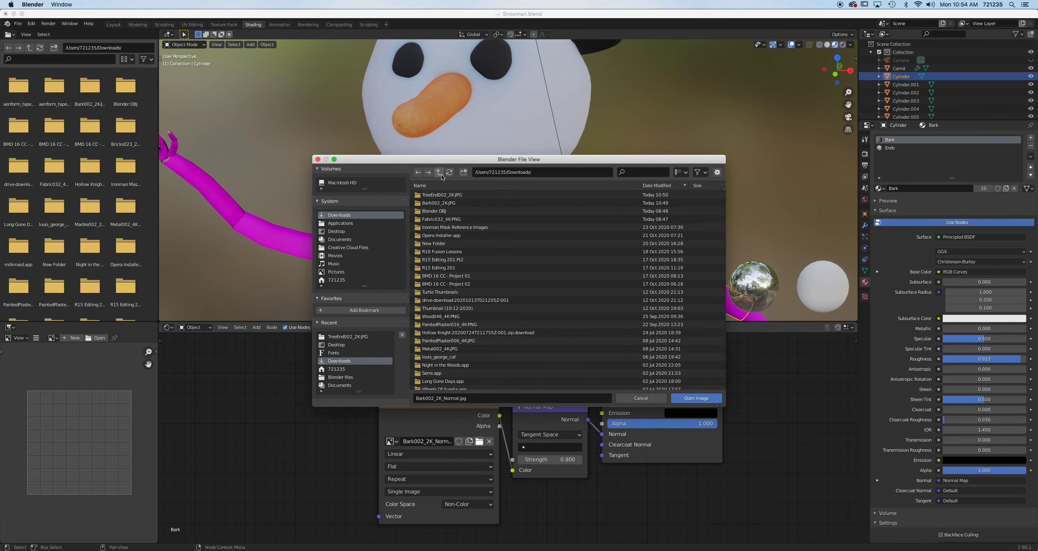
click(438, 203)
click(459, 204)
click(689, 398)
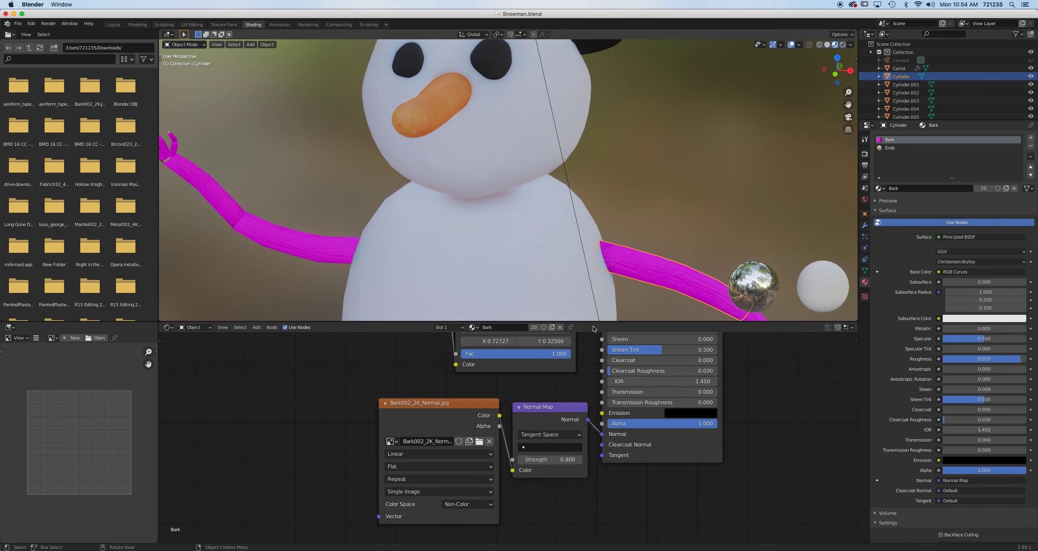
Load Bark002_2K_Color.jpg into the image node feeding the Bark material's RGB Curves and check the arms on the whole snowman.
scroll(537, 445, up, 10)
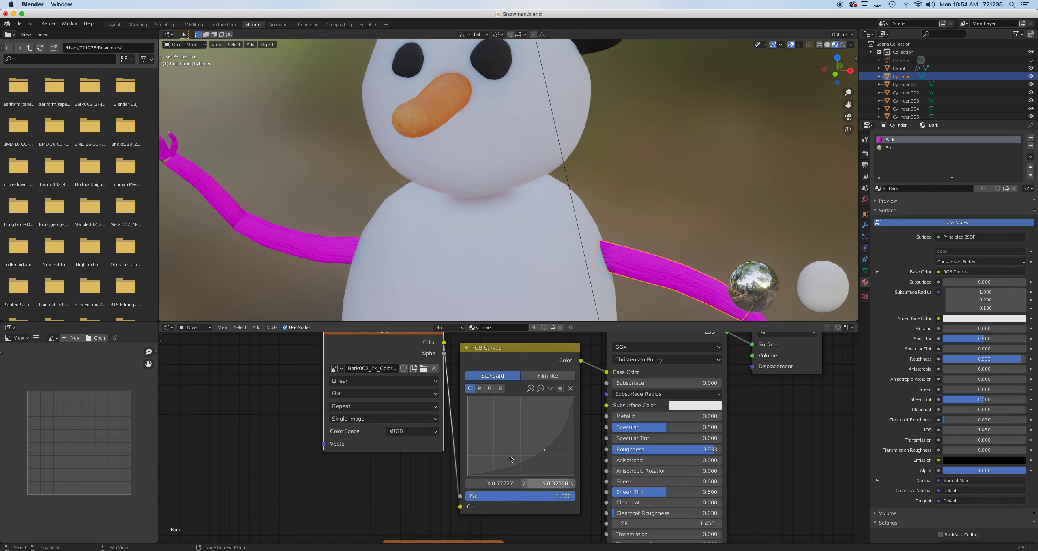
click(424, 368)
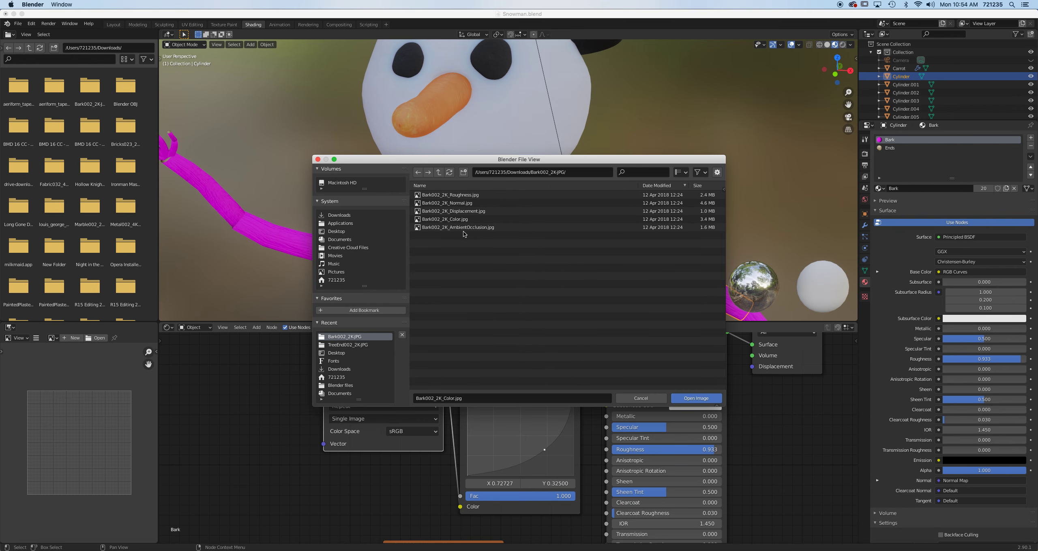
click(465, 219)
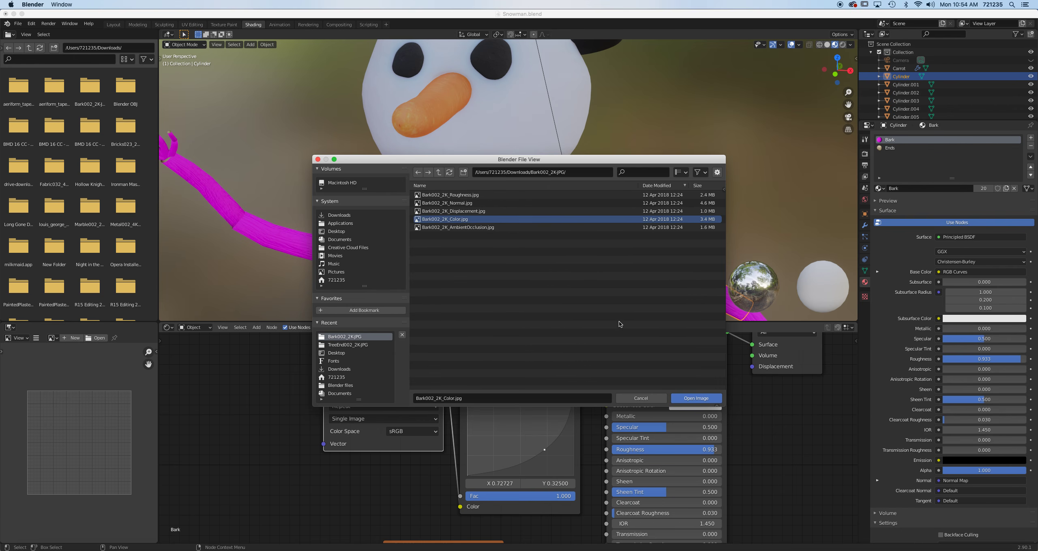
click(695, 399)
scroll(510, 235, down, 5)
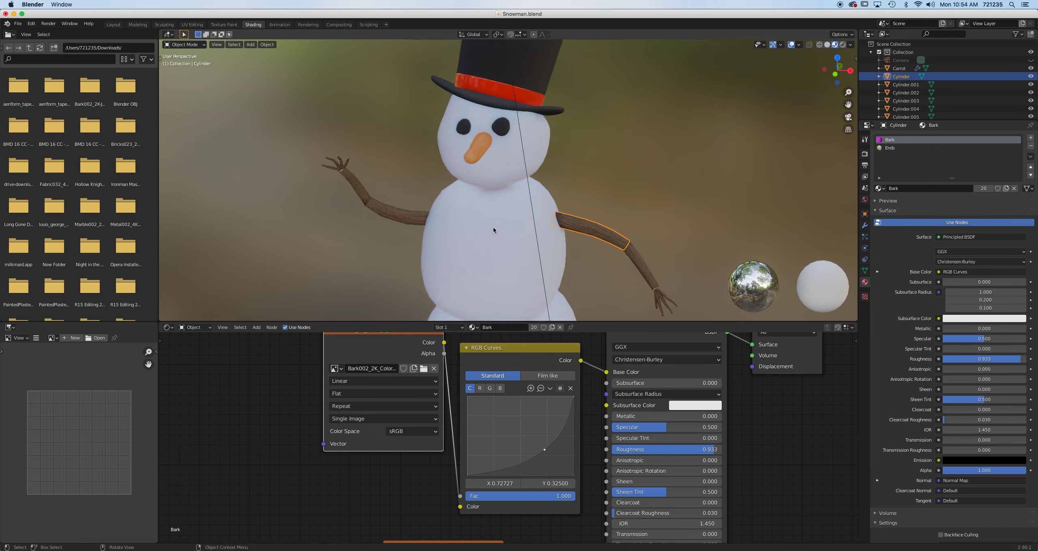
scroll(531, 434, down, 3)
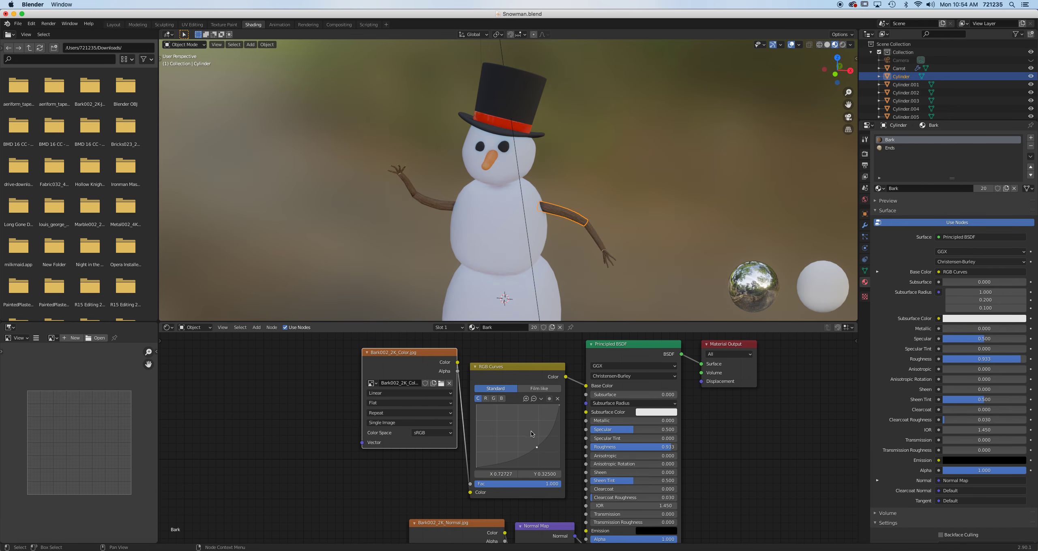
mouse_move(518, 232)
middle_down()
mouse_move(565, 208)
mouse_move(509, 214)
mouse_move(602, 260)
mouse_move(518, 214)
middle_up()
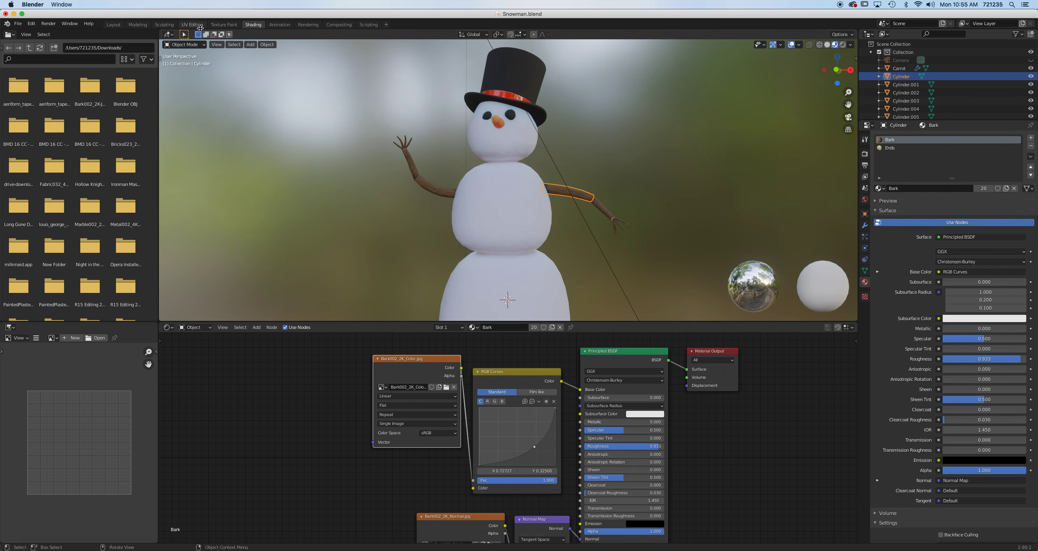
Switch to the Modeling workspace, leave Edit Mode on the arm segment and review the snowman from the front.
click(140, 24)
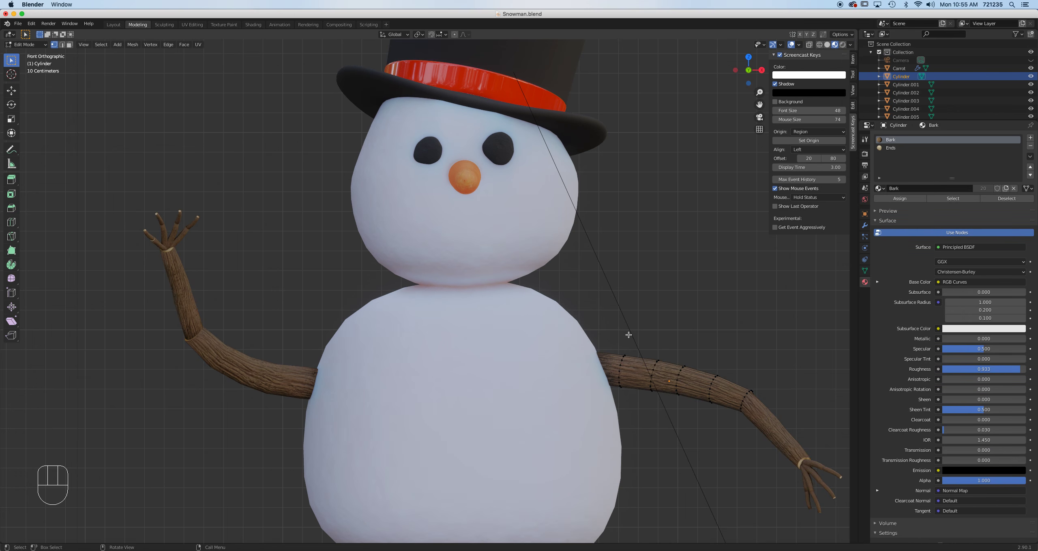
scroll(640, 341, down, 2)
key(Tab)
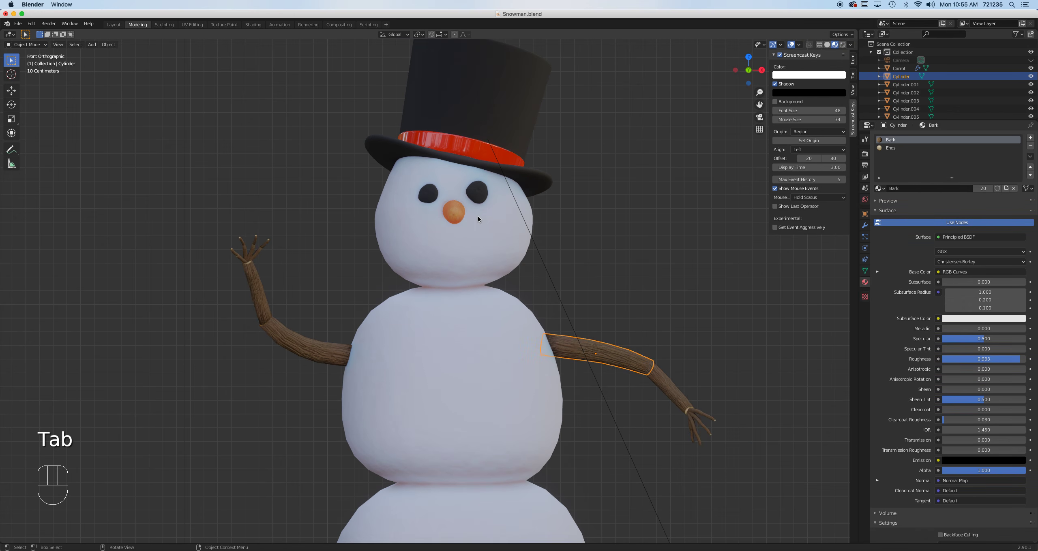
scroll(477, 216, up, 2)
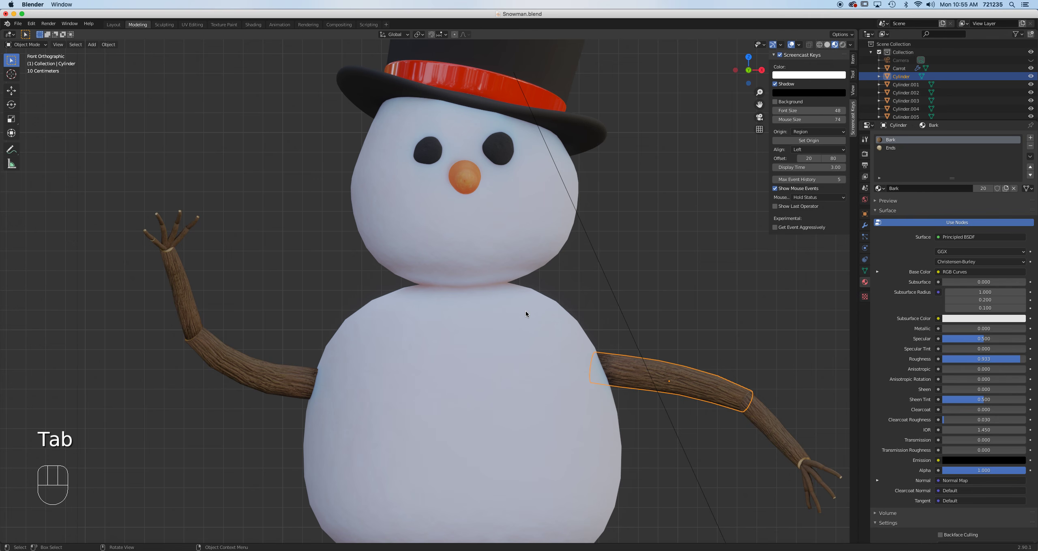
scroll(507, 340, down, 4)
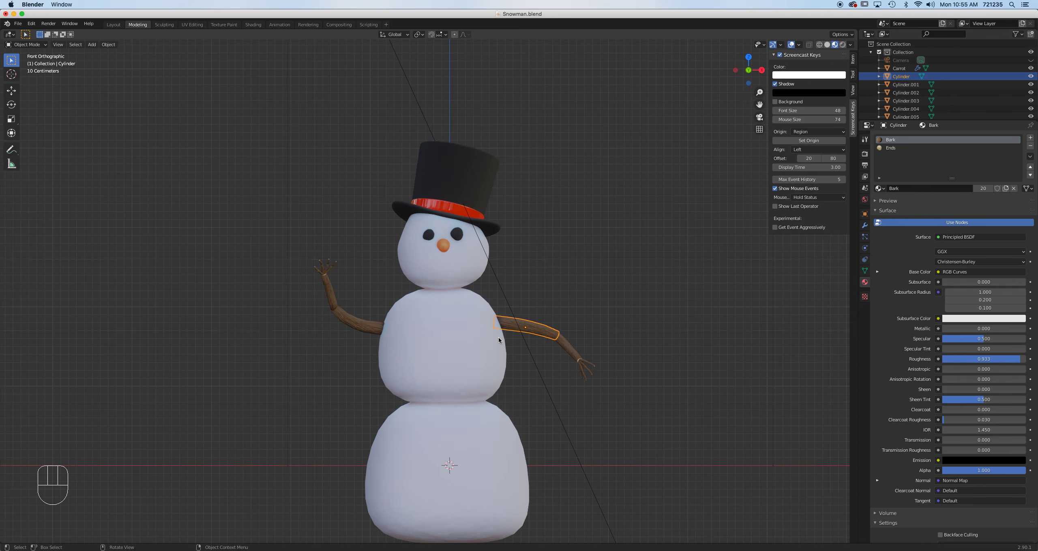
Duplicate the snowman's bottom snowball, place the copy beside the upper body and assign it the Coal material.
click(481, 458)
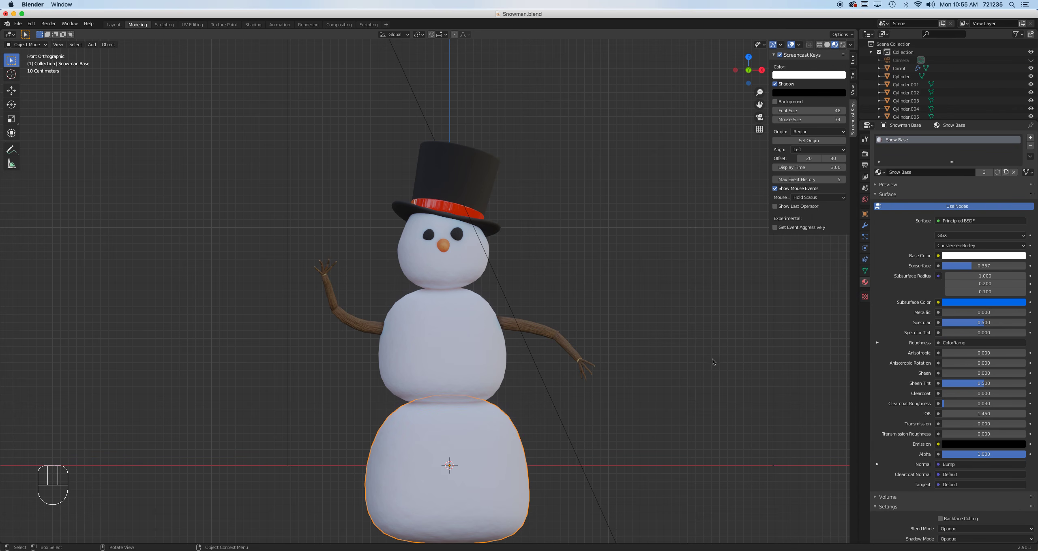
key(shift+d)
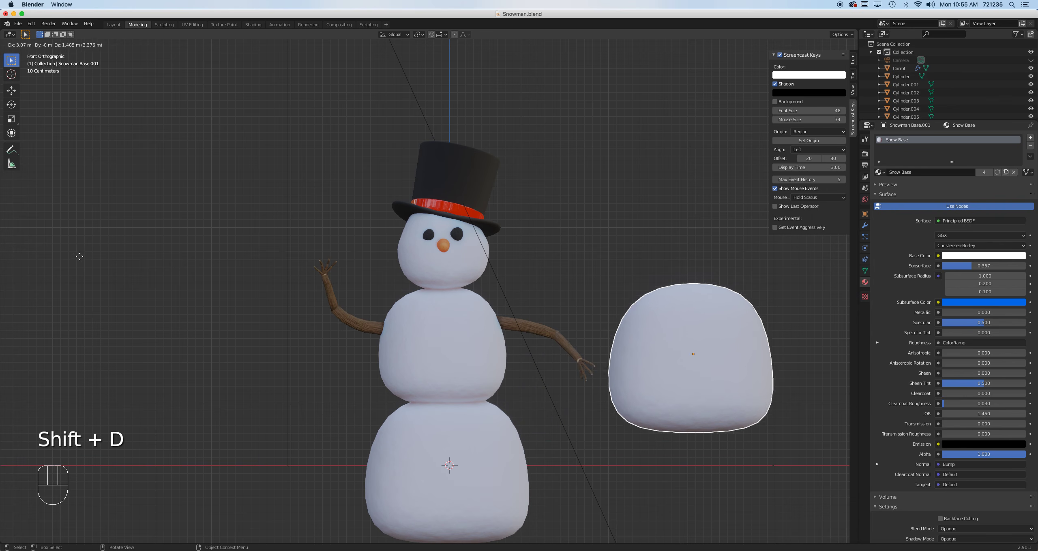
click(630, 220)
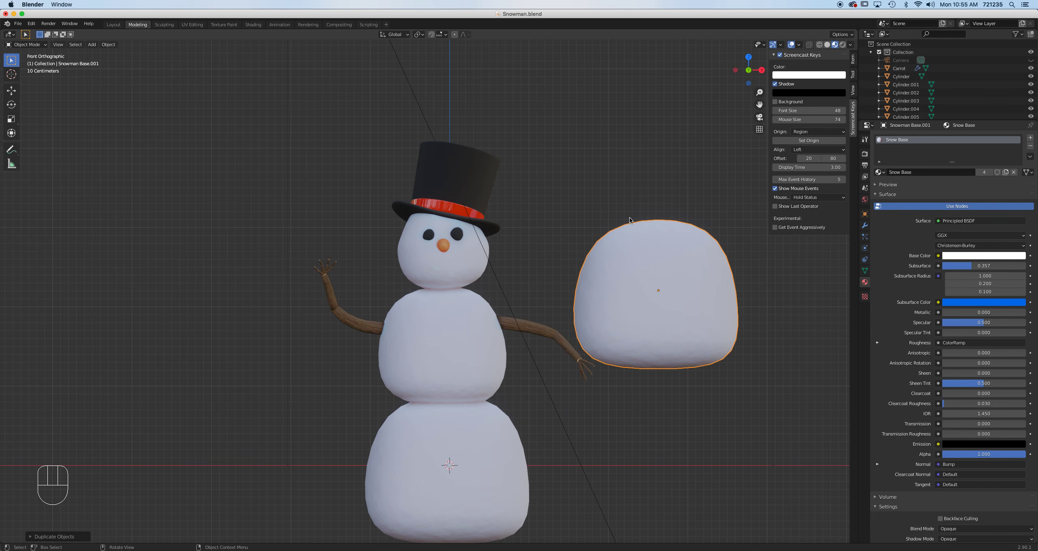
click(884, 173)
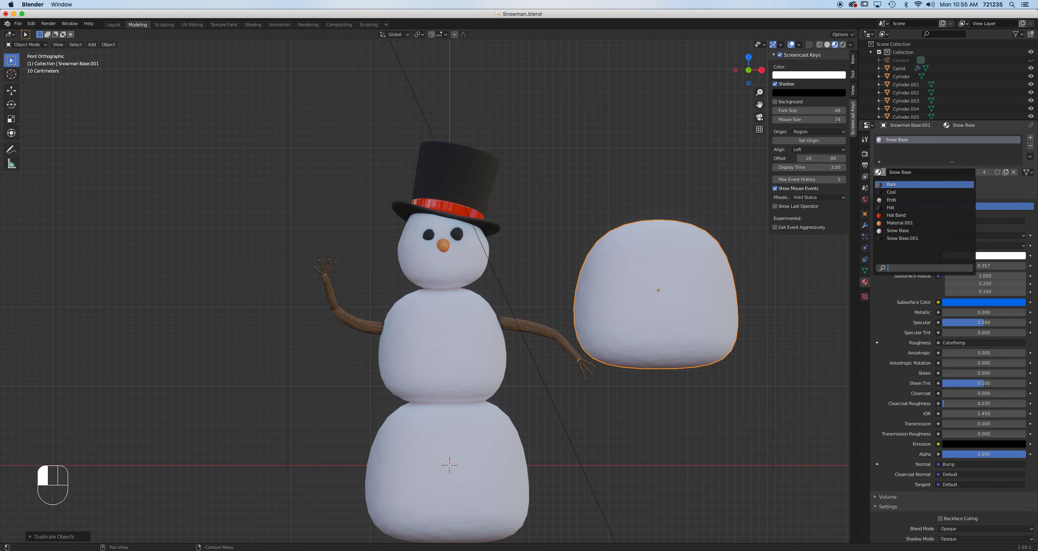
click(891, 192)
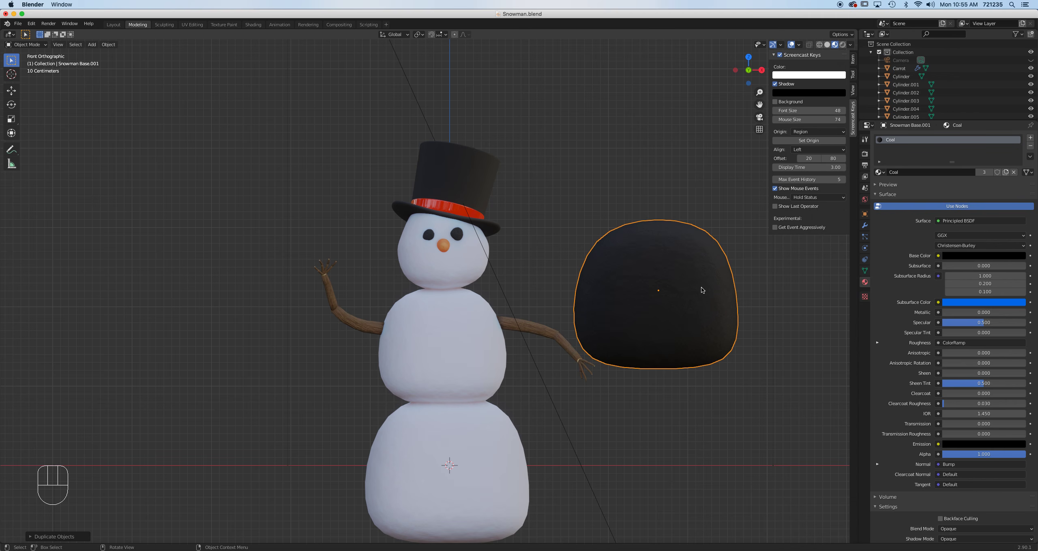
Rotate the coal piece 90° about the X axis and enter Edit Mode on its mesh.
key(r)
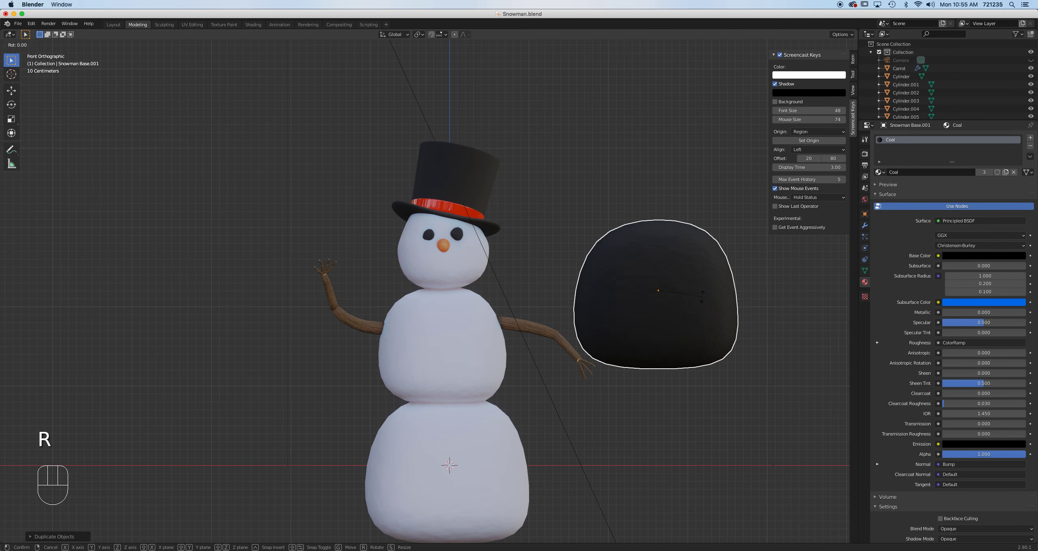
text(x)
text(90)
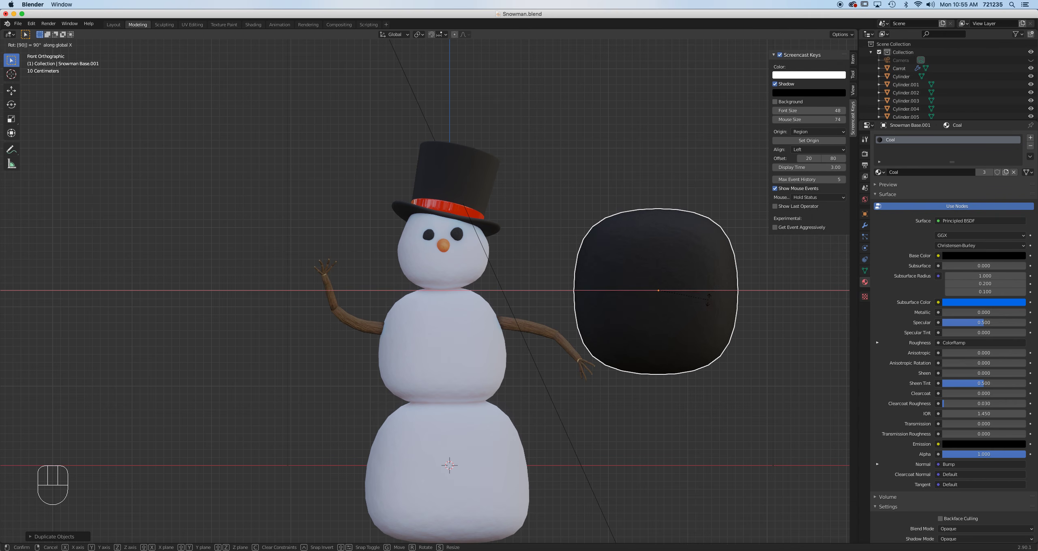
key(Return)
key(Tab)
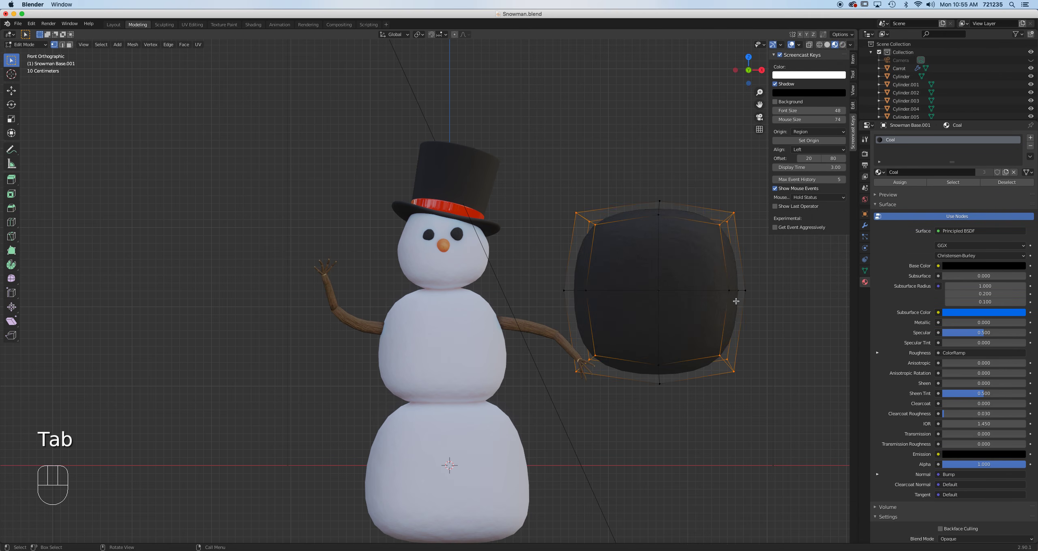
drag(678, 181, 752, 266)
key(g)
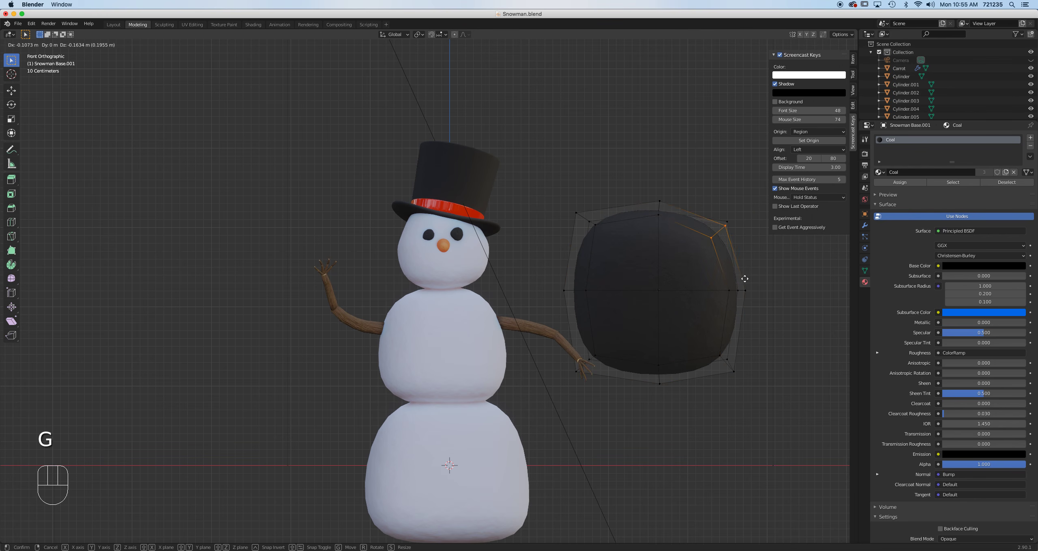
right_click(743, 280)
Enable X-ray and pull both upper corners of the coal mesh inward through its full depth.
click(808, 45)
drag(688, 194, 747, 255)
key(g)
click(731, 264)
drag(559, 202, 617, 244)
key(g)
click(624, 260)
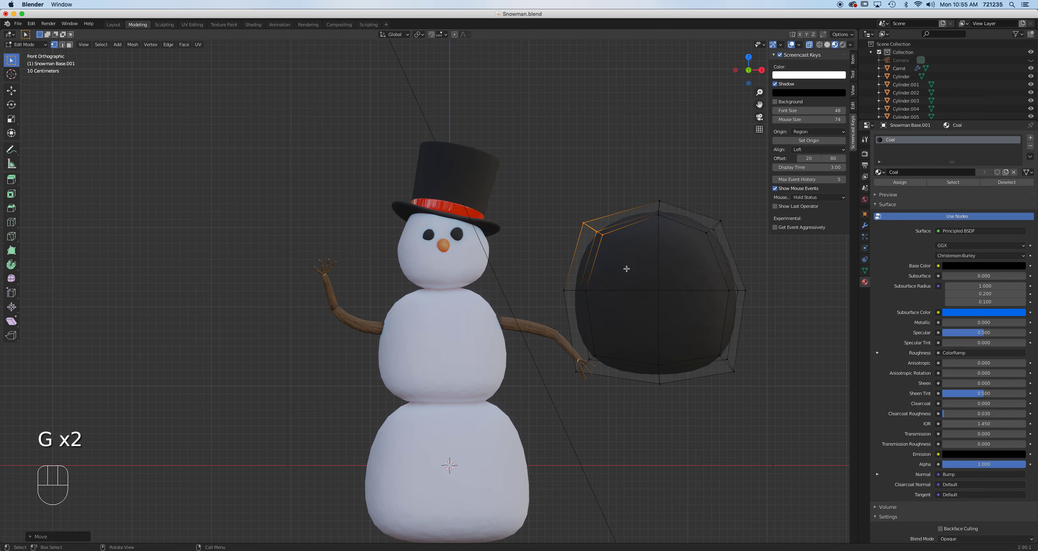
Pull the lower-right corner of the coal mesh slightly inward and return to Object Mode.
drag(750, 385, 694, 333)
key(g)
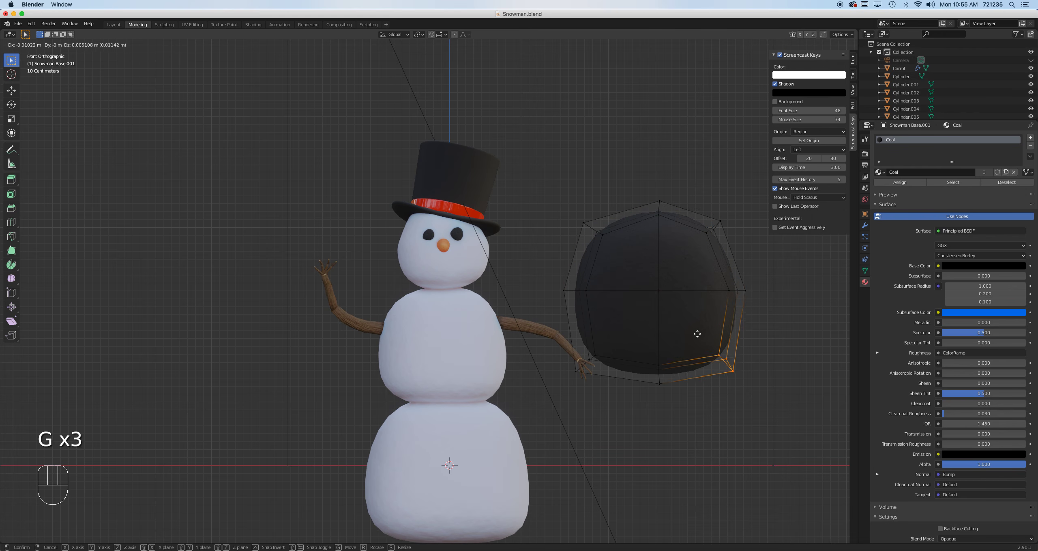
click(692, 331)
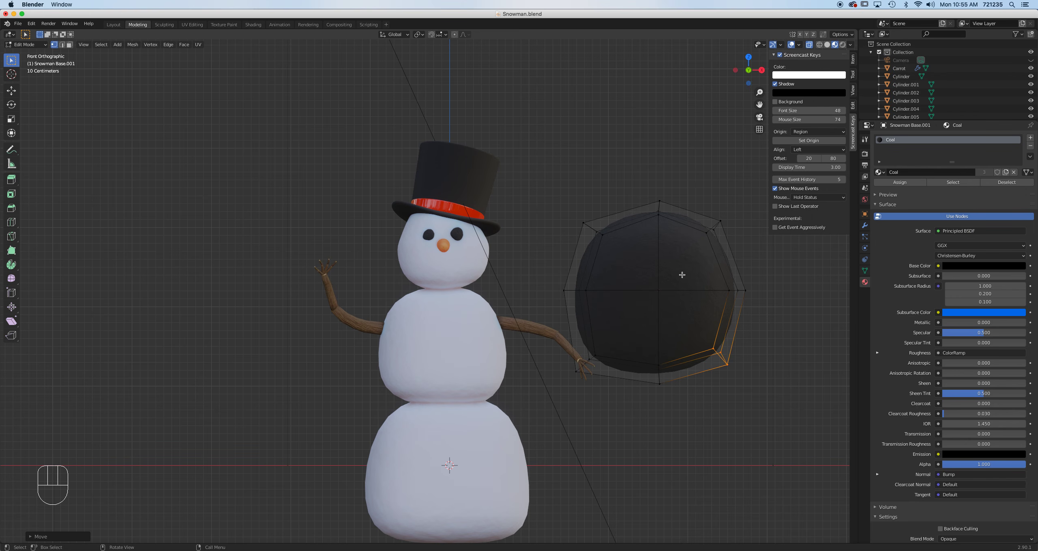
key(Tab)
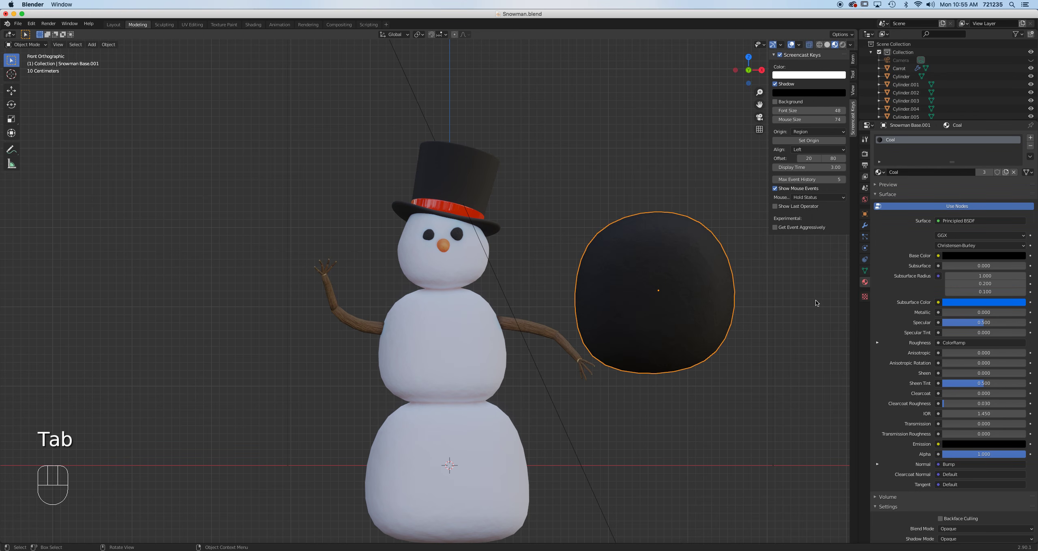
Scale the coal down to a small lump and, in top view, move it beside the carrot nose at the head's front.
key(s)
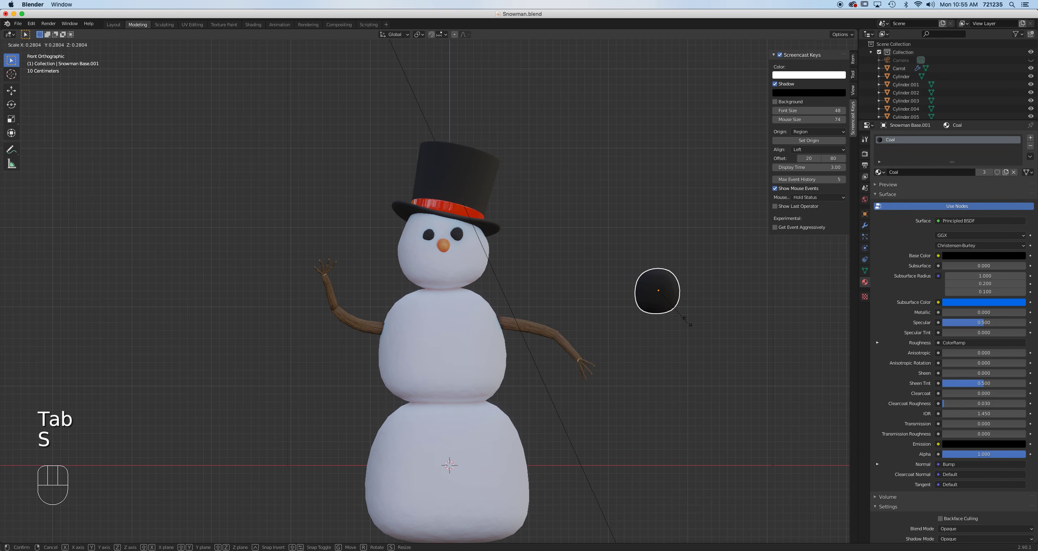
click(674, 306)
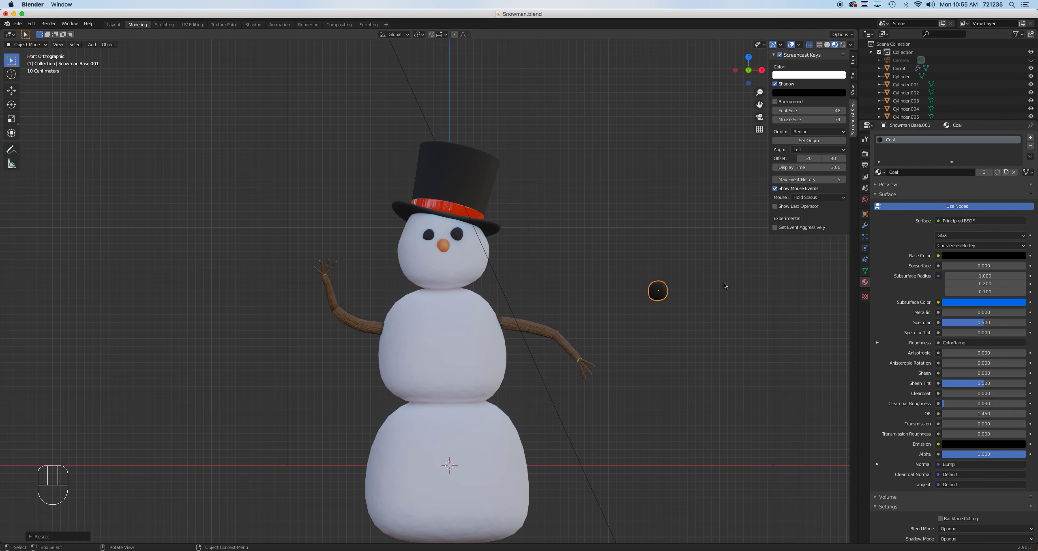
key(KP_7)
scroll(681, 268, up, 2)
shift+middle_drag(766, 269, 532, 354)
scroll(632, 299, up, 2)
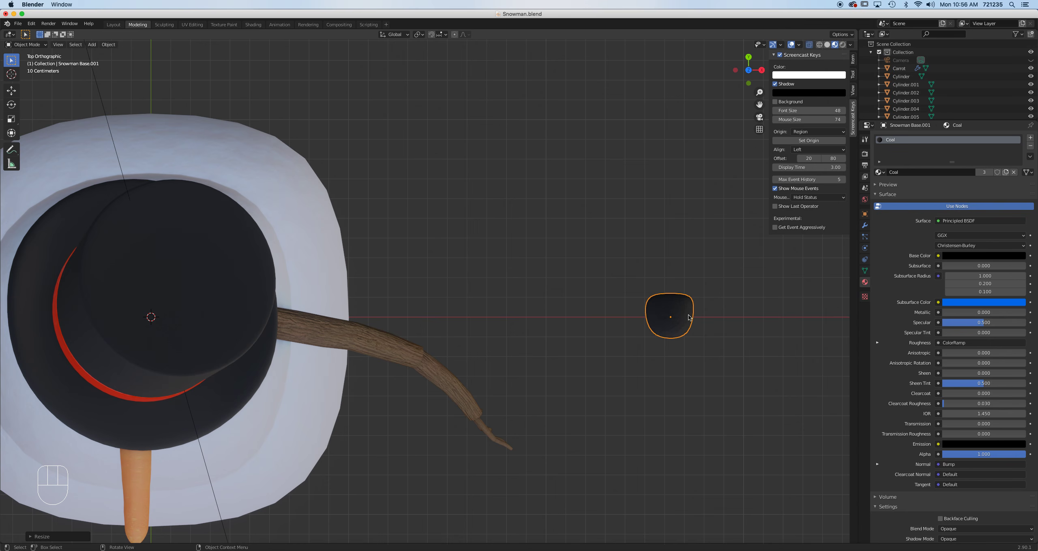
key(g)
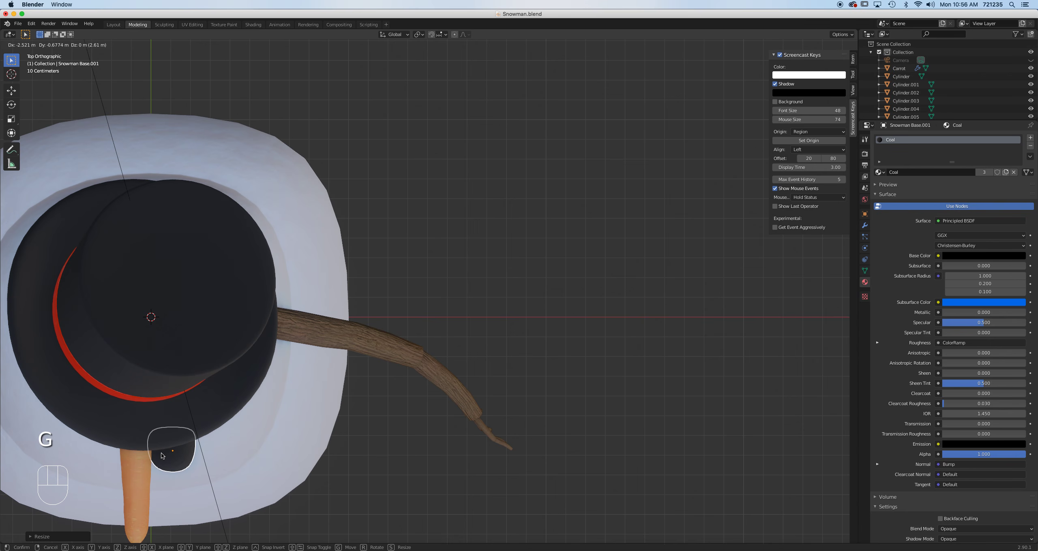
click(162, 456)
In front view, scale the coal lump to about 0.3 and place it just below the carrot nose to start the mouth.
key(KP_1)
shift+middle_drag(304, 312, 466, 314)
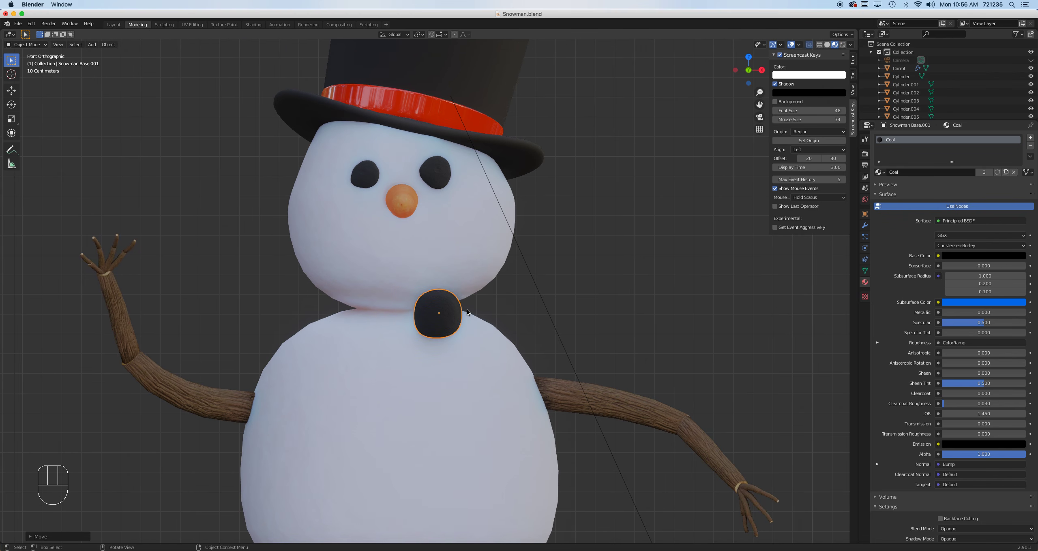
scroll(467, 312, up, 4)
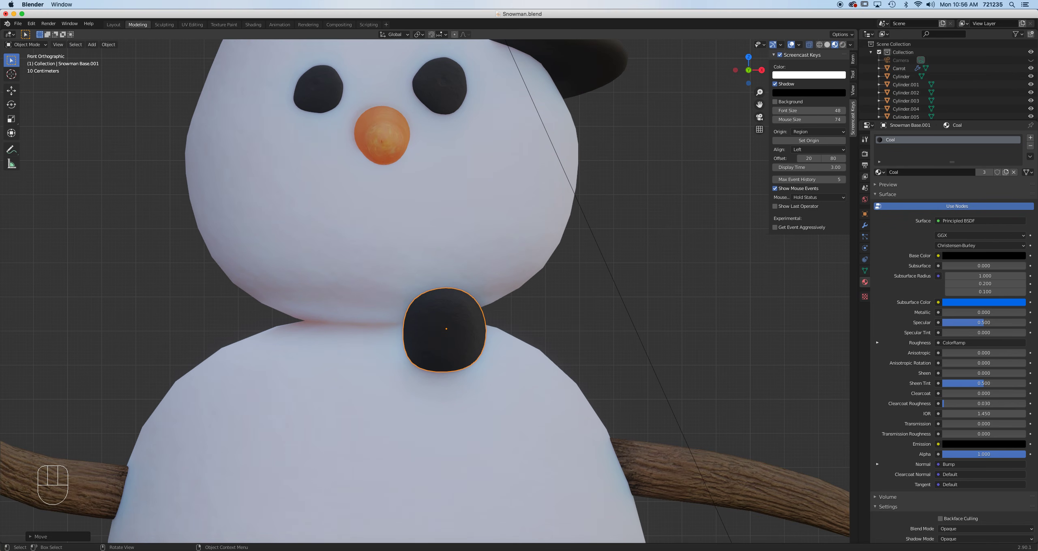
key(s)
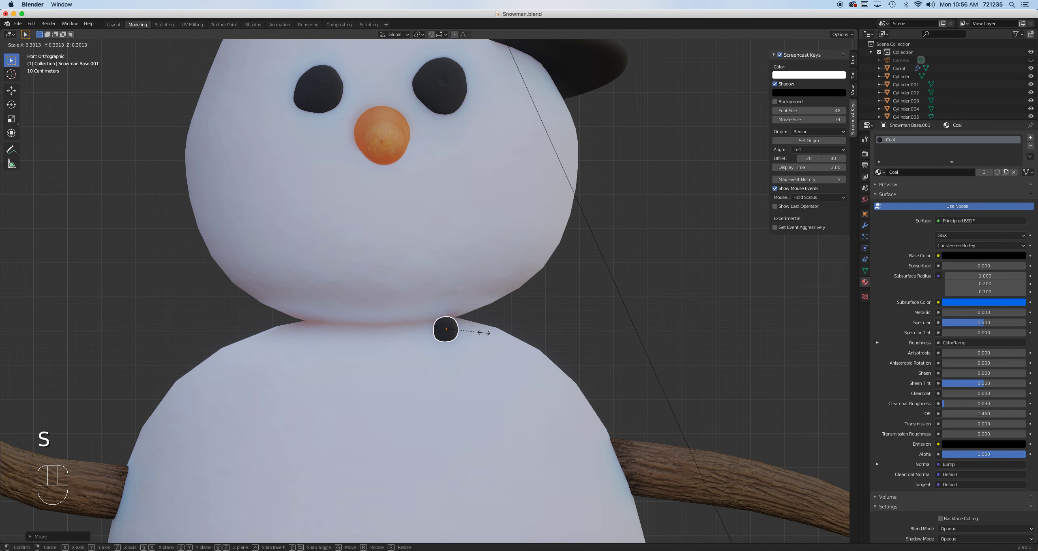
click(485, 332)
key(g)
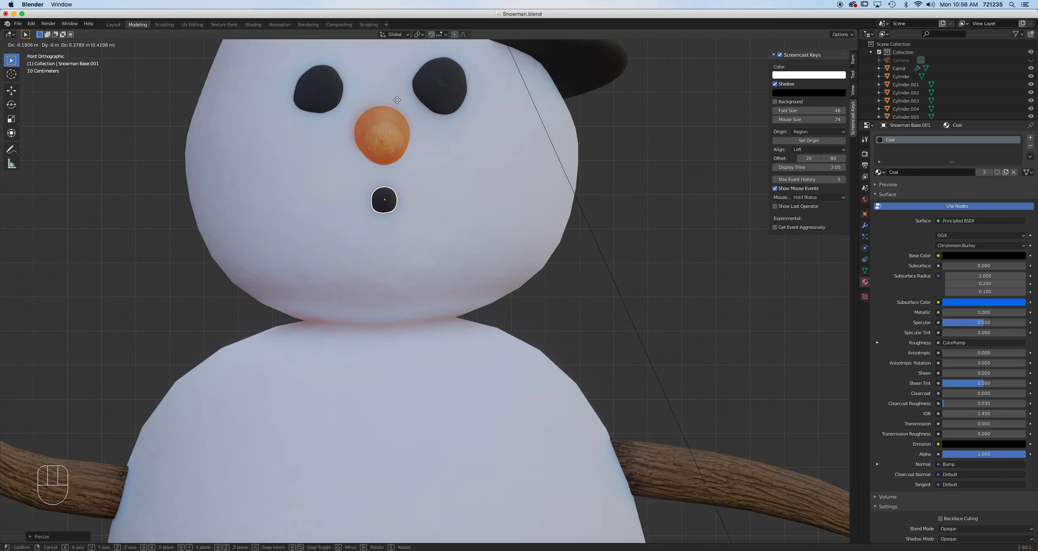
click(399, 213)
Duplicate the mouth coal and place the copy directly to its right, slightly higher.
shift+middle_drag(418, 219, 460, 342)
scroll(443, 287, up, 2)
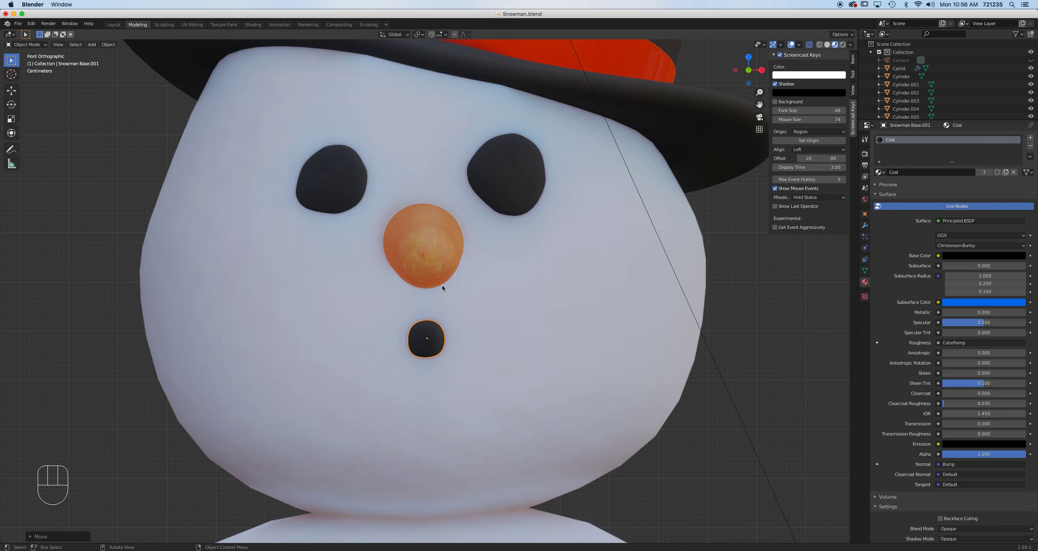
scroll(442, 290, up, 1)
scroll(444, 290, up, 2)
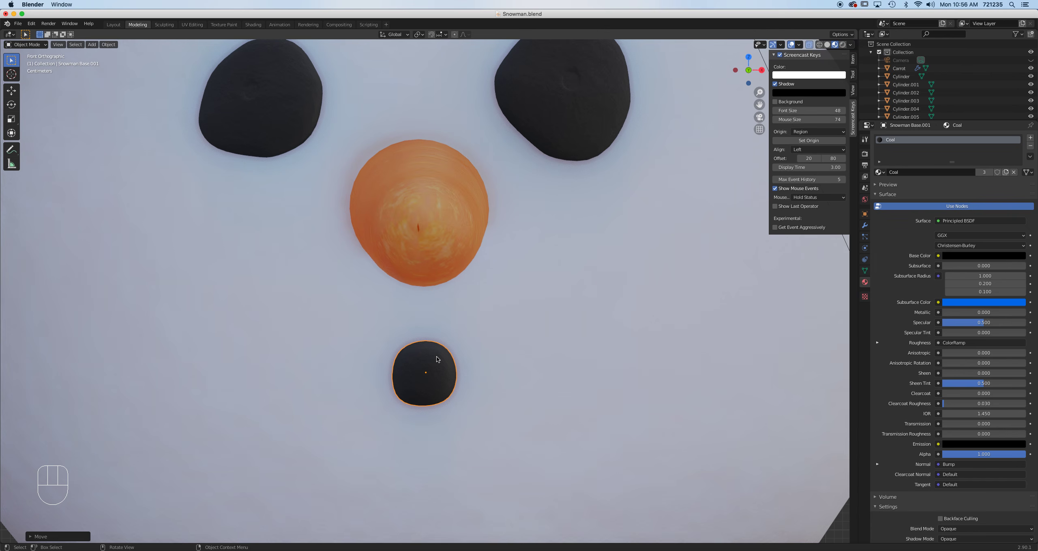
key(shift)
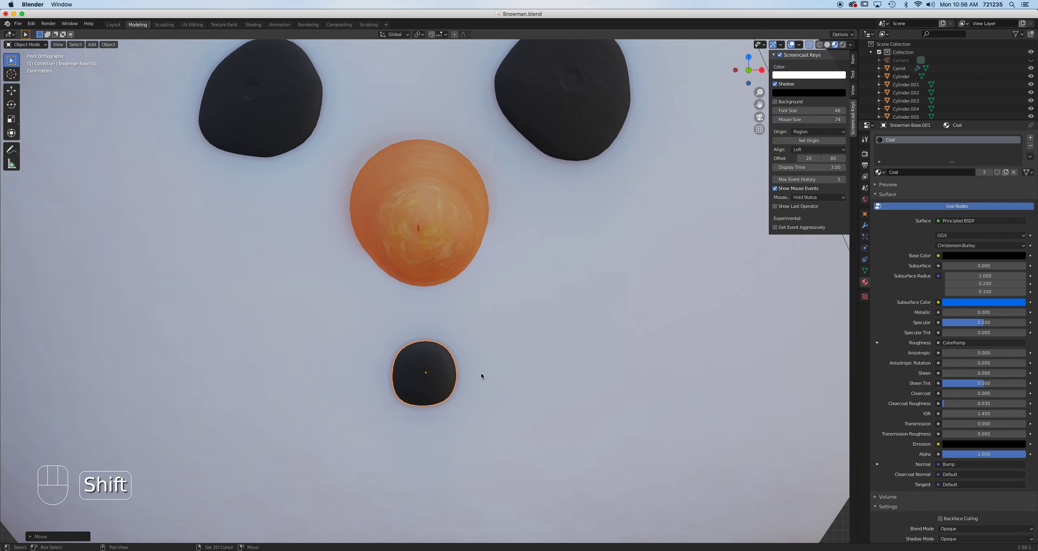
key(shift+d)
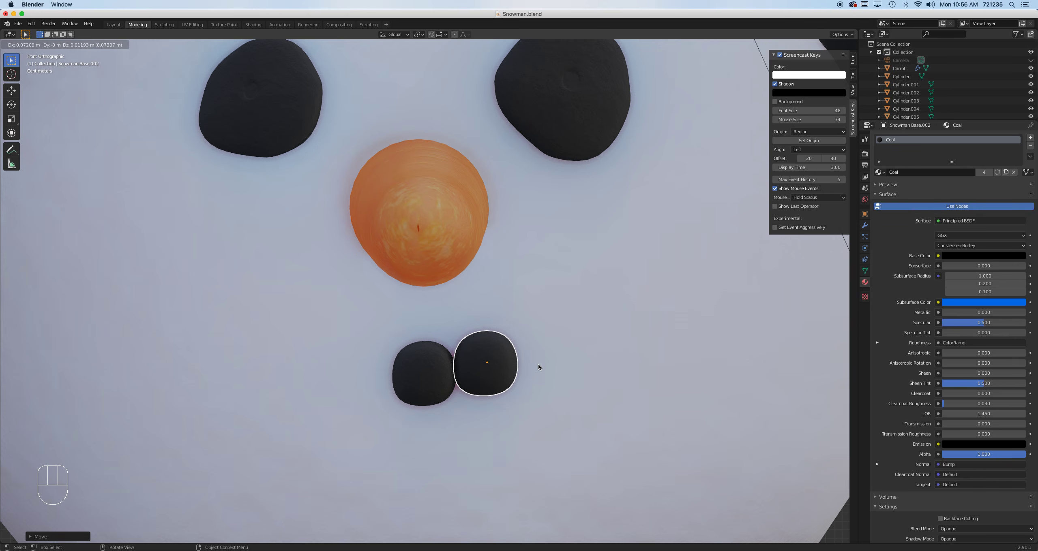
click(464, 234)
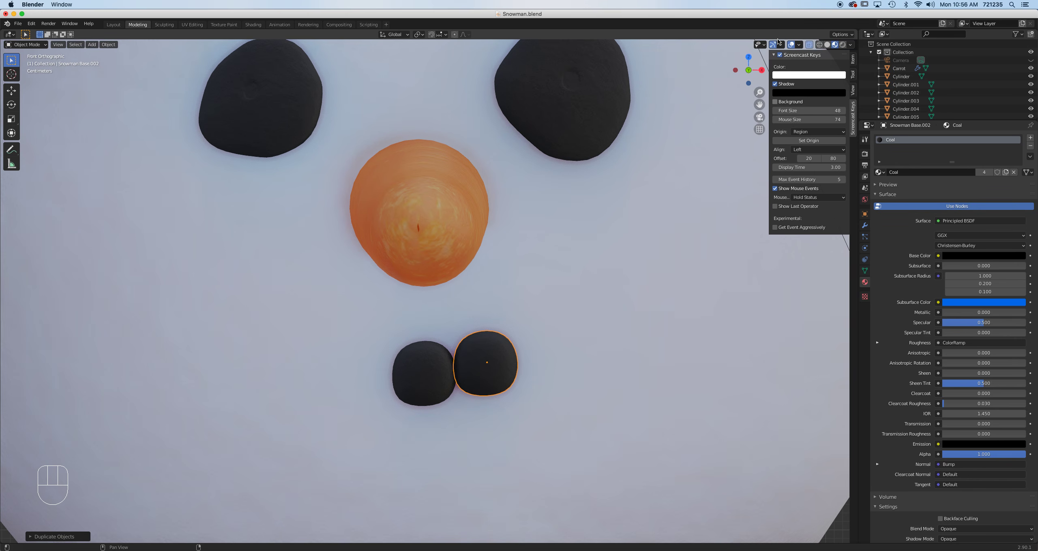
Show the model in solid shading without X-ray, then rotate the second mouth coal and shift it slightly away from the first.
click(827, 45)
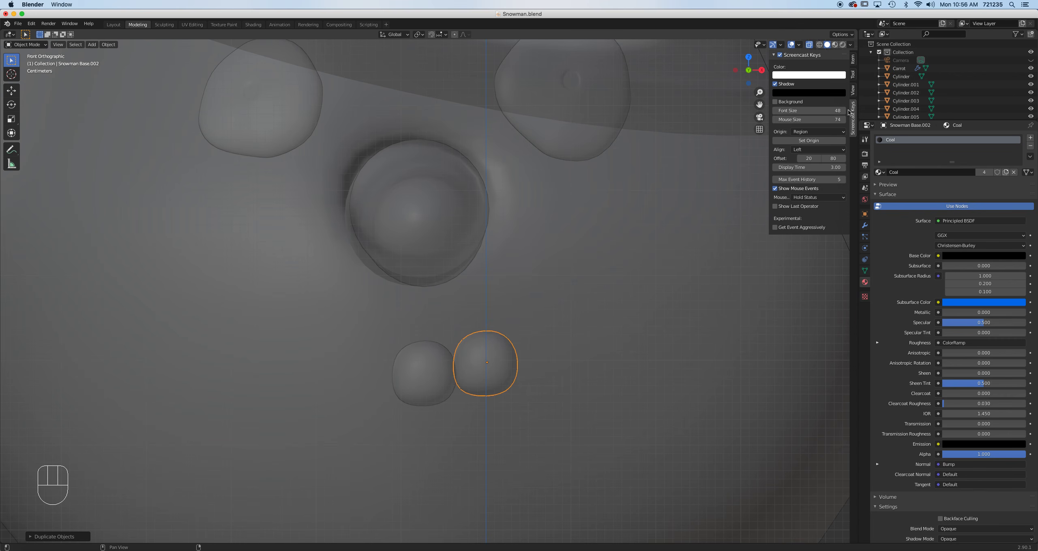
click(809, 44)
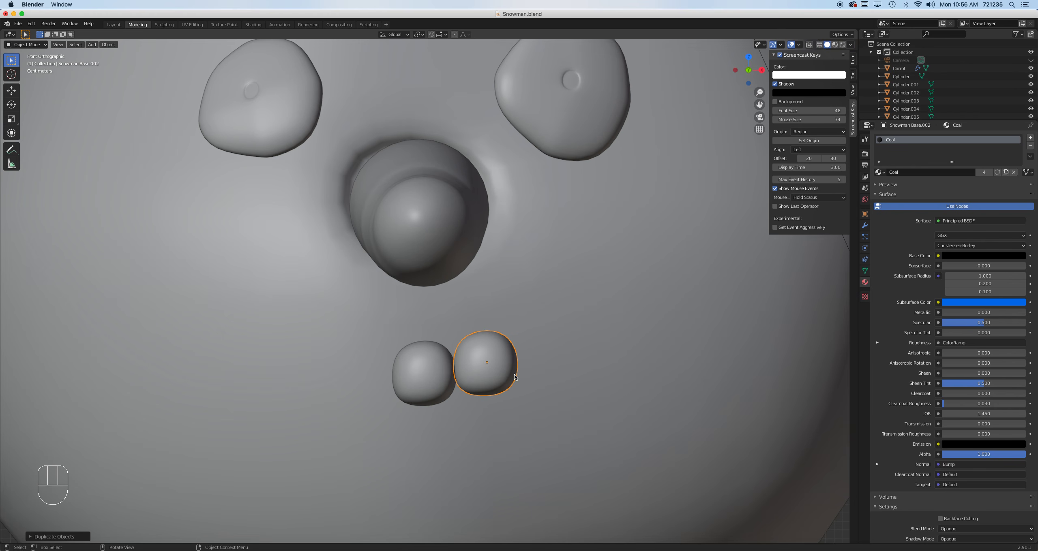
key(r)
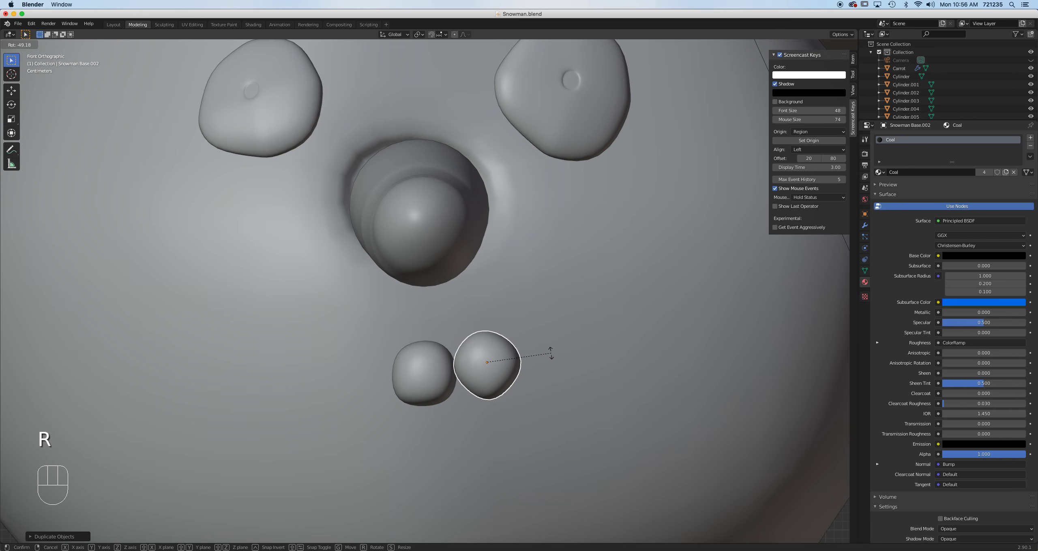
click(550, 403)
key(g)
click(556, 400)
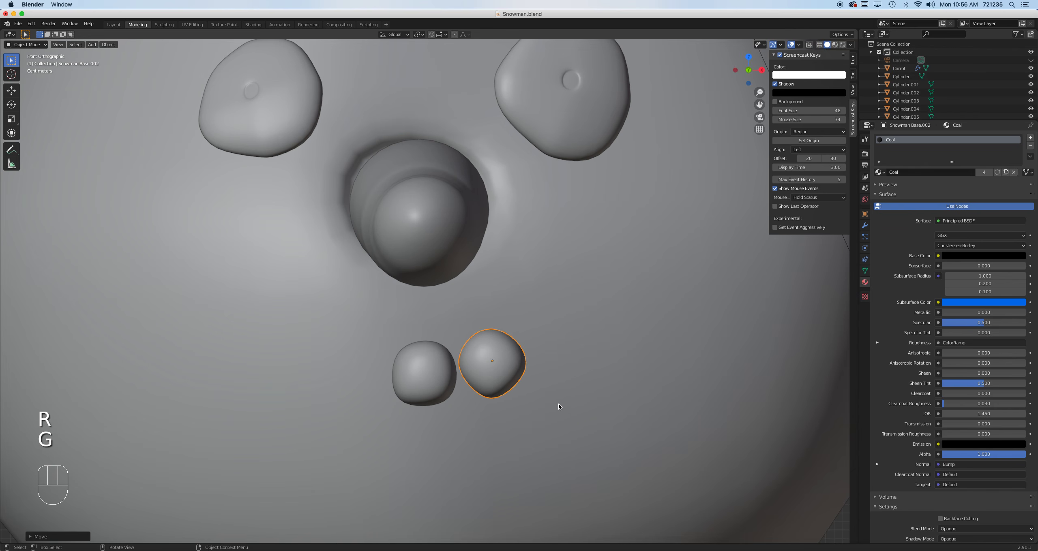
scroll(558, 409, down, 2)
scroll(555, 410, down, 1)
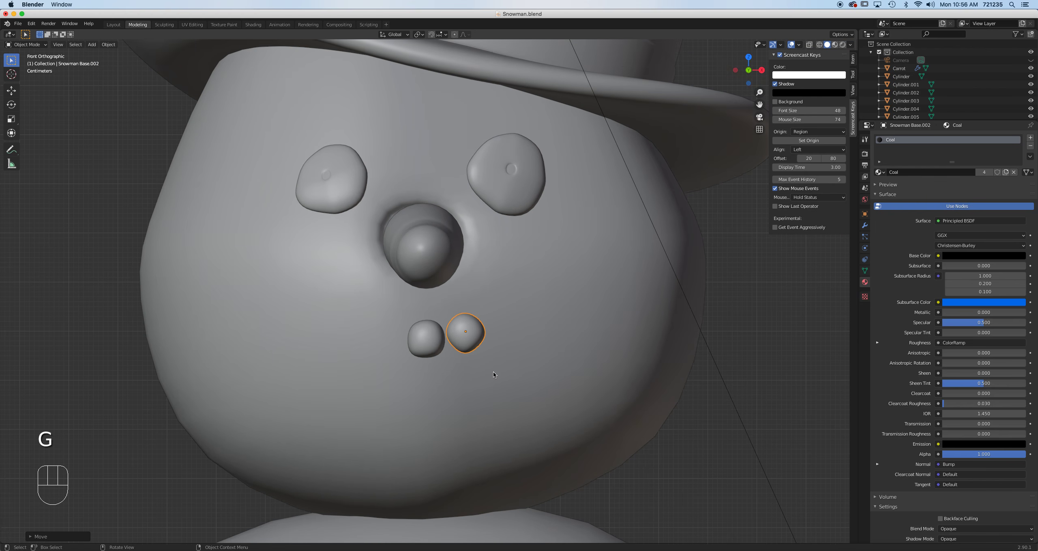
Duplicate the mouth coal three times, placing the copies in a curve rising toward the right side of the face.
key(shift+d)
click(523, 363)
key(shift+d)
click(560, 356)
key(shift+d)
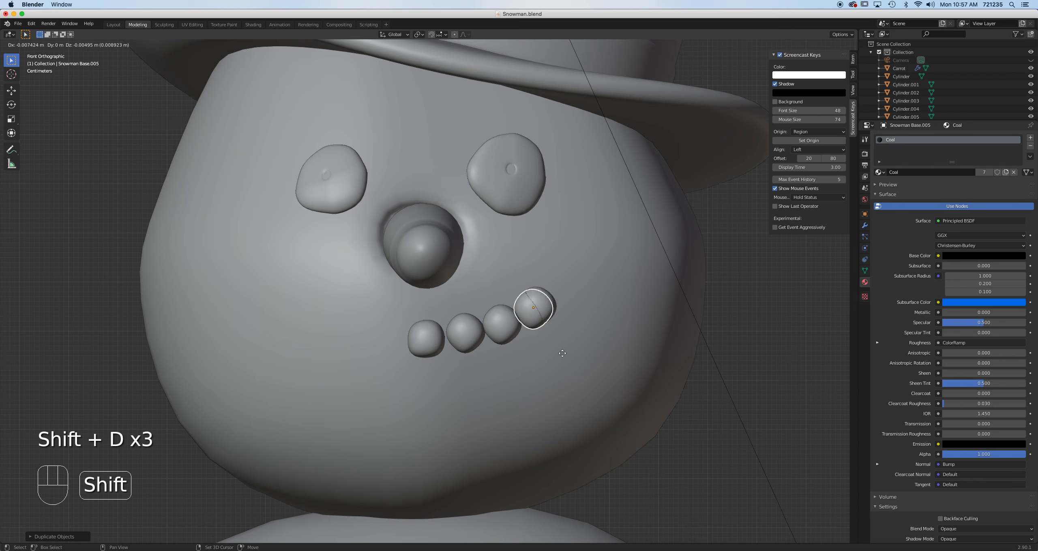
click(578, 318)
Duplicate the coal three more times, placing the copies in a curve rising toward the left side to complete the smile.
key(shift+d)
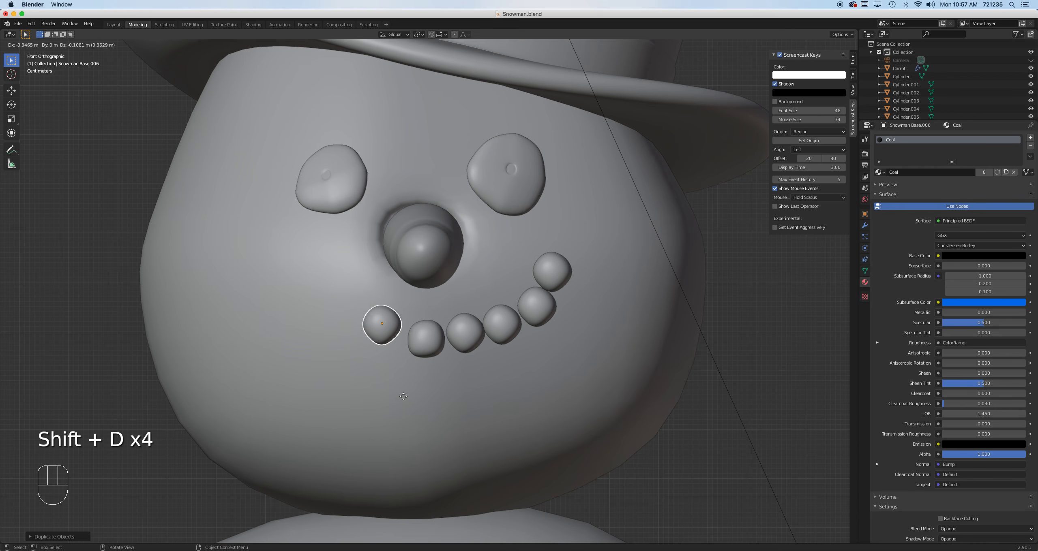
click(409, 398)
key(shift+d)
click(373, 382)
key(shift+d)
click(351, 356)
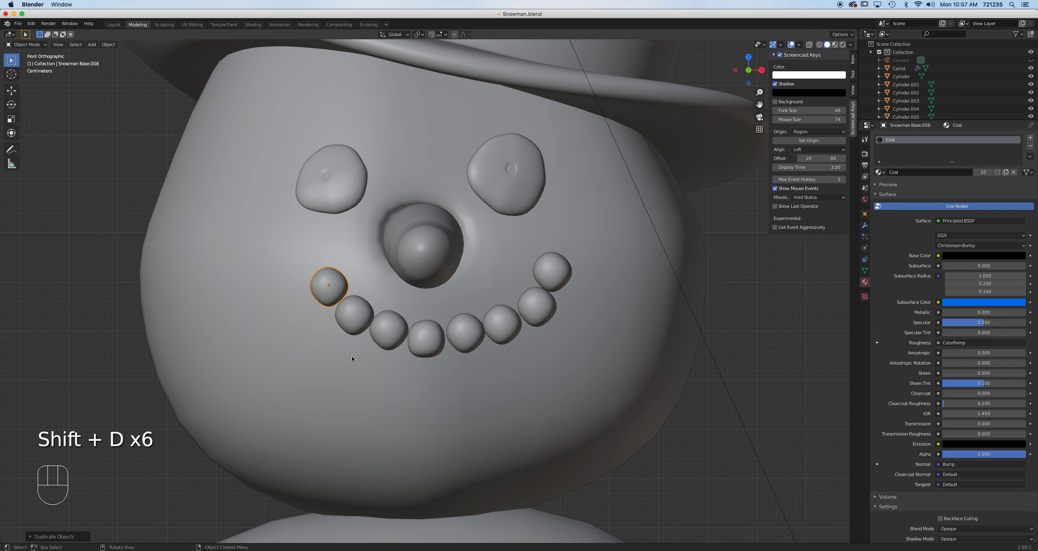
Select all eight mouth coals and move the whole smile slightly lower on the face.
shift+click(355, 313)
shift+click(388, 329)
shift+click(427, 338)
shift+click(466, 343)
shift+click(500, 325)
shift+click(536, 306)
shift+click(551, 272)
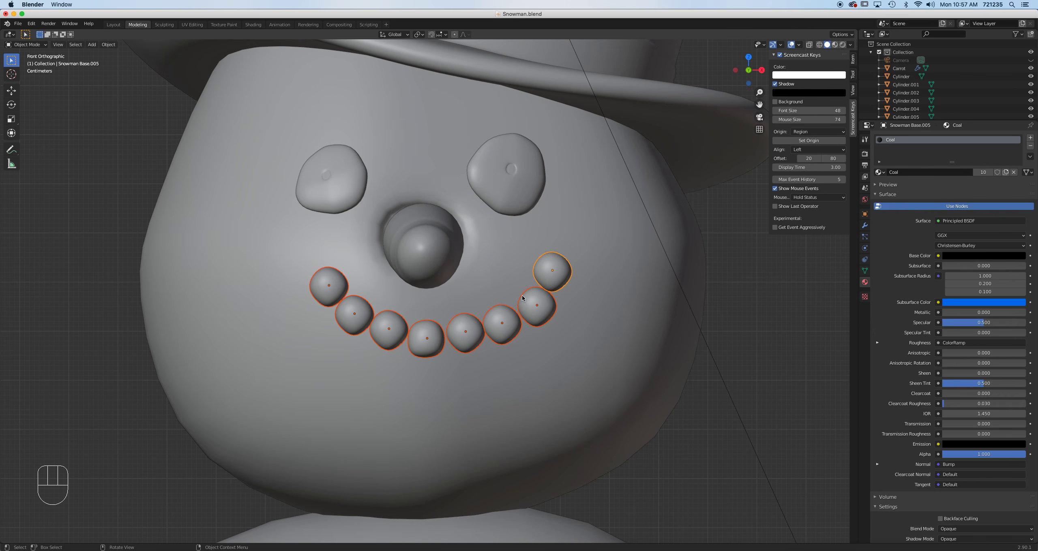
key(g)
click(515, 326)
Rotate each of the three coals at the right end of the smile by a different amount to vary their look.
click(520, 349)
key(r)
click(569, 324)
click(546, 298)
key(r)
click(538, 323)
click(488, 367)
key(r)
click(491, 383)
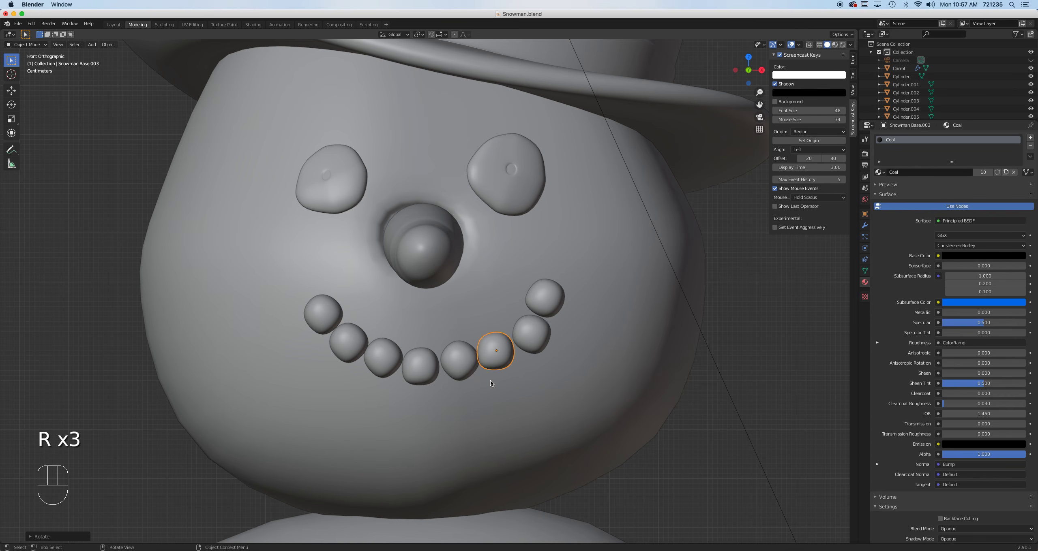
Nudge the third and fourth coals from the right end of the smile to even out their spacing.
key(g)
click(456, 369)
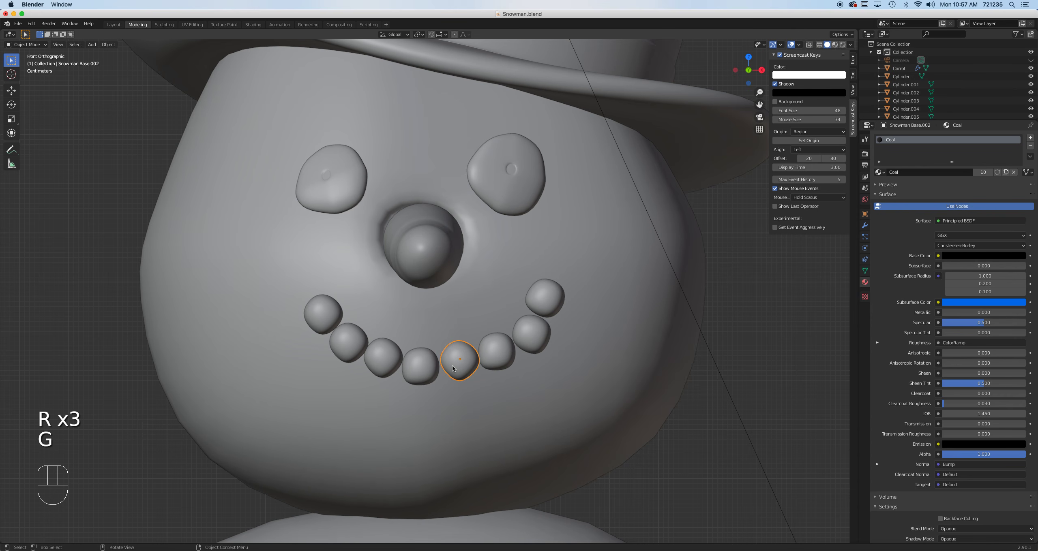
key(g)
click(452, 369)
Rotate the bottom coal of the smile and the two coals to its left individually so they look different.
click(426, 372)
key(r)
click(451, 383)
click(393, 366)
key(r)
click(401, 364)
click(343, 349)
key(r)
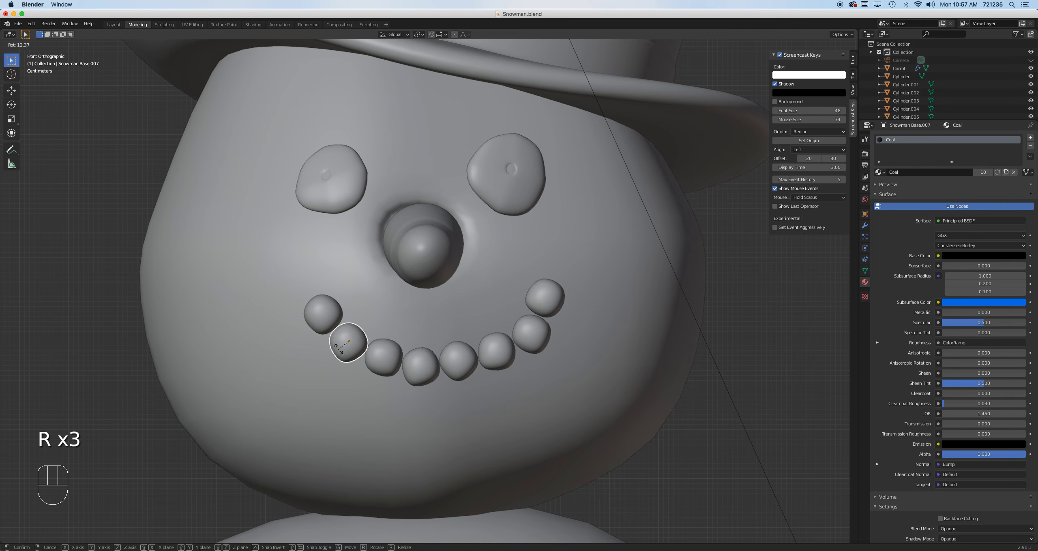
click(325, 347)
Rotate the leftmost mouth coal and move it slightly up to finish the left corner of the smile.
click(323, 312)
key(r)
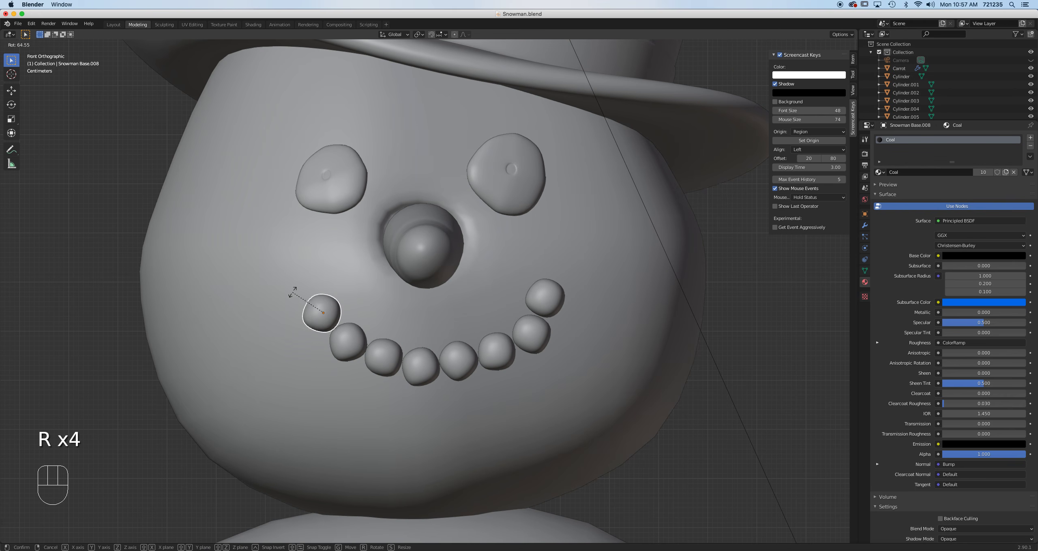
click(310, 303)
key(g)
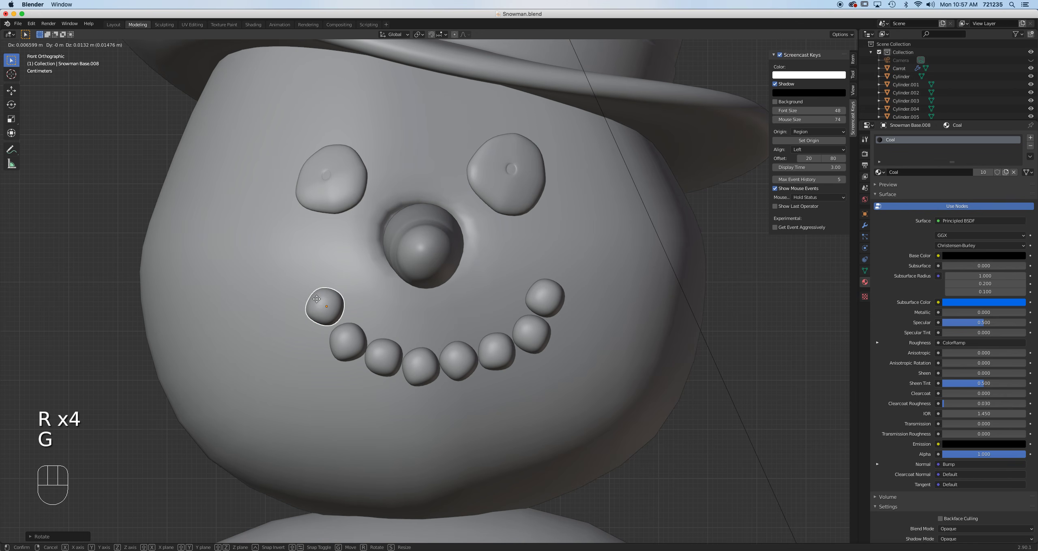
click(317, 301)
scroll(500, 337, down, 5)
scroll(500, 337, up, 2)
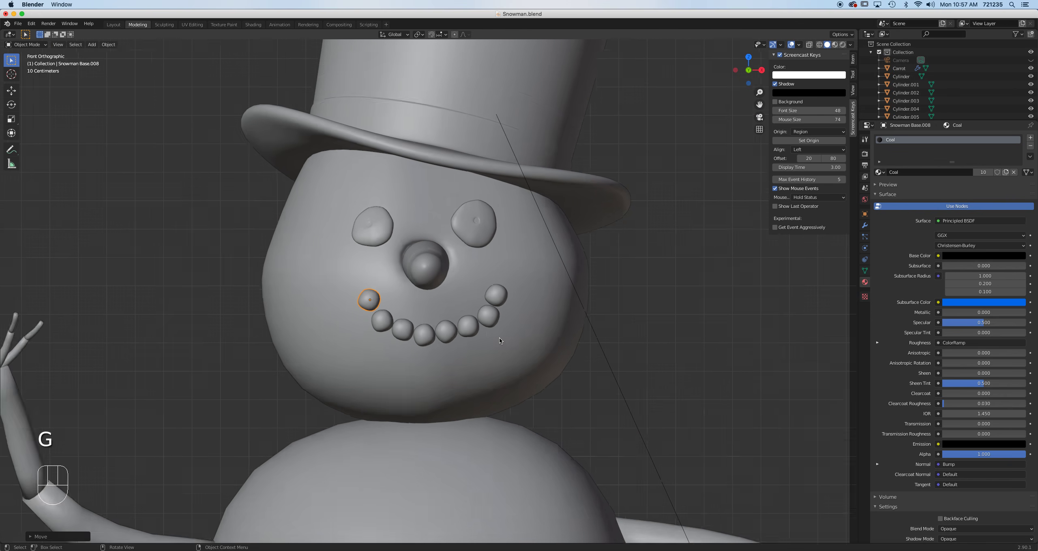
key(g)
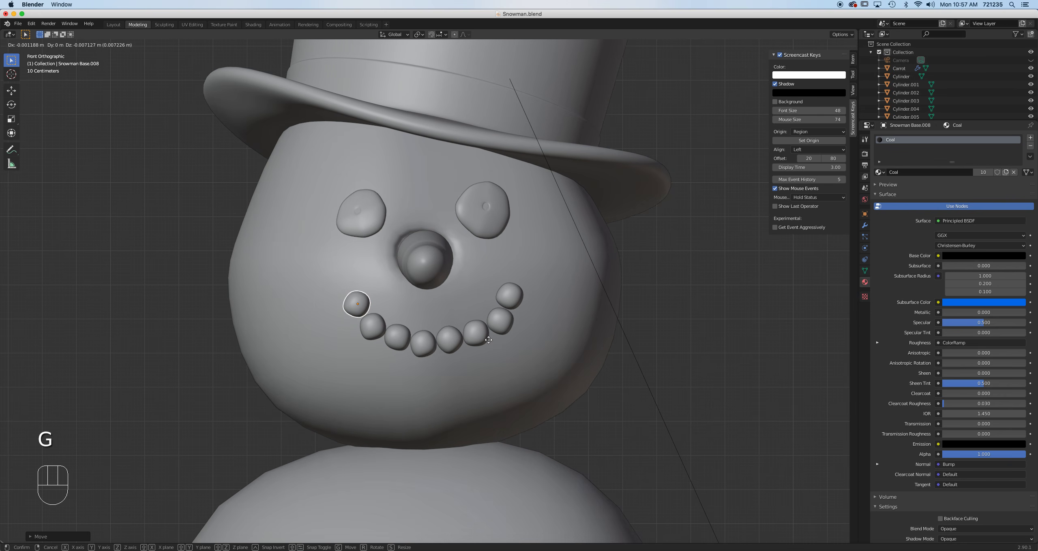
click(499, 331)
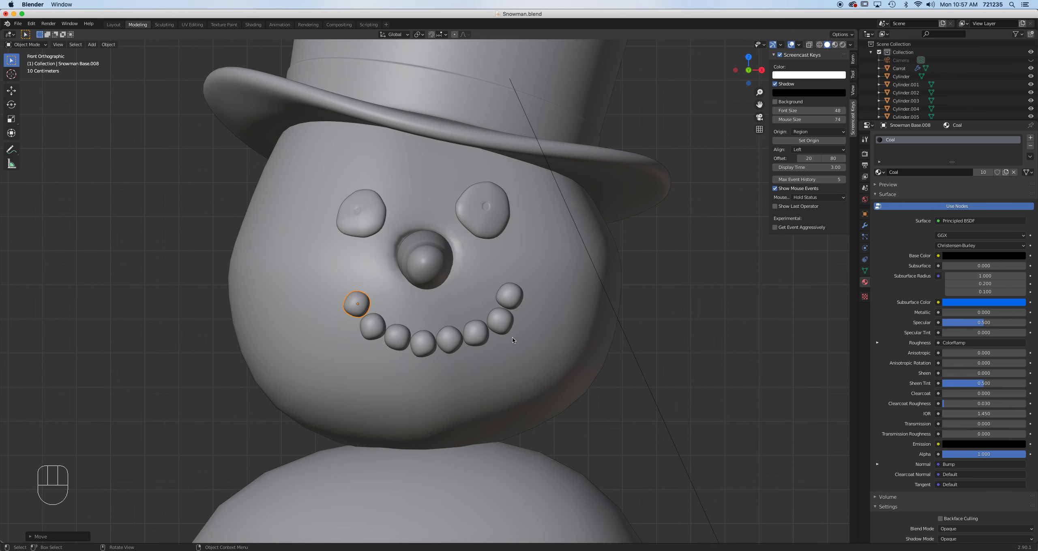
Using the Move tool from a side angle, push the three left-side mouth coals back along the Y axis against the face.
middle_drag(537, 347, 503, 319)
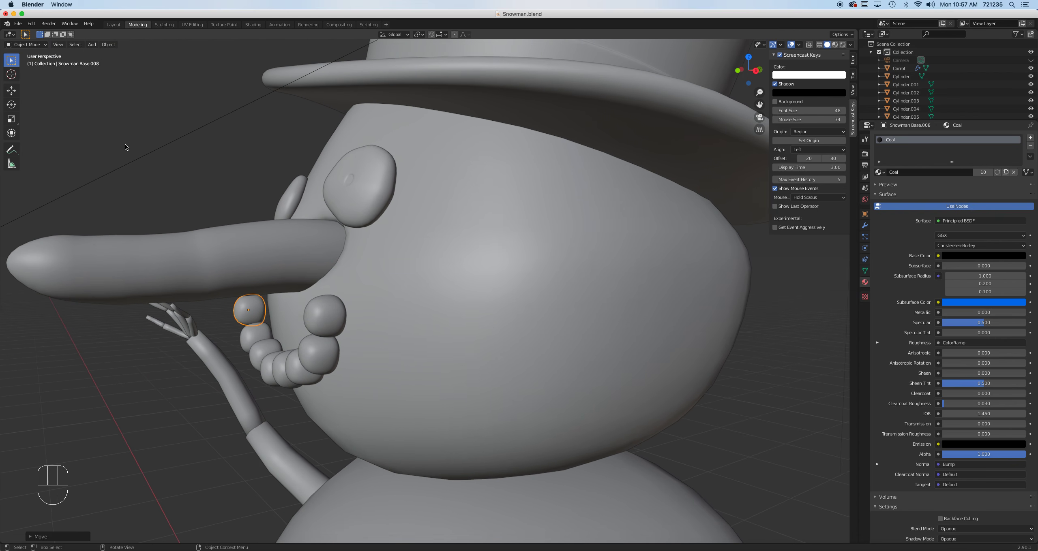
click(11, 93)
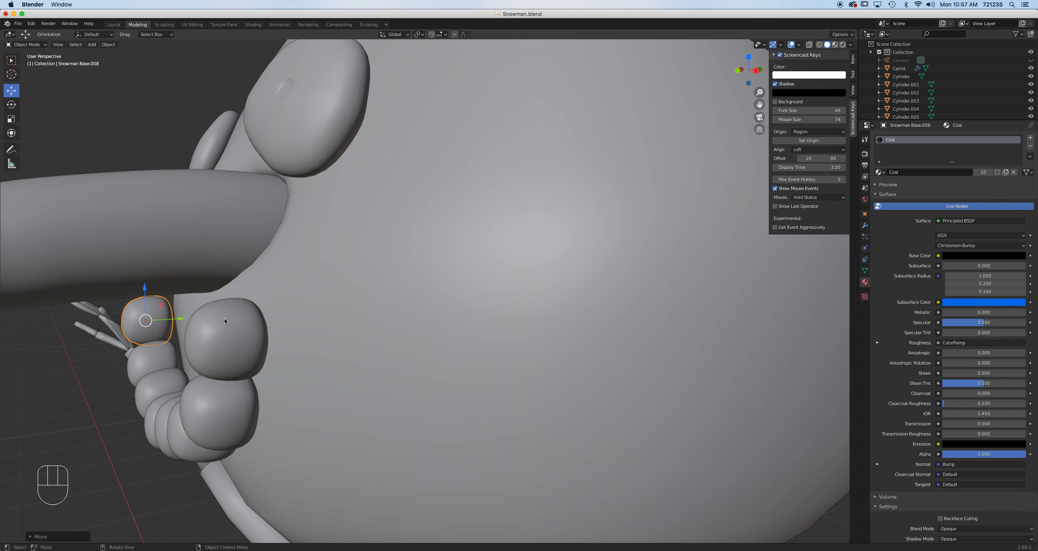
scroll(226, 321, down, 2)
drag(235, 317, 254, 311)
click(215, 345)
drag(244, 350, 265, 348)
click(251, 367)
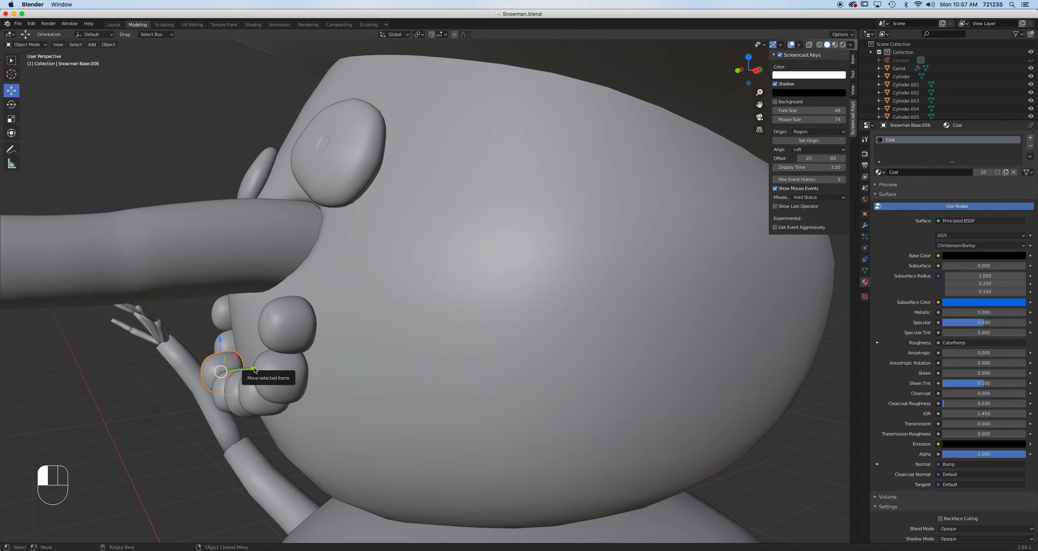
Push the two middle mouth coals under the nose back along the Y axis against the head.
middle_drag(251, 366, 437, 416)
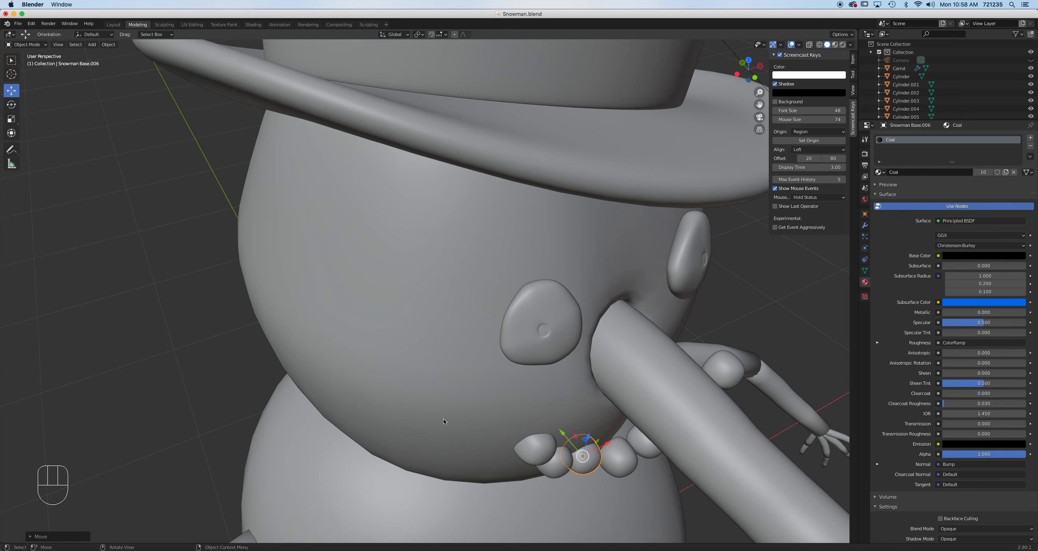
click(624, 456)
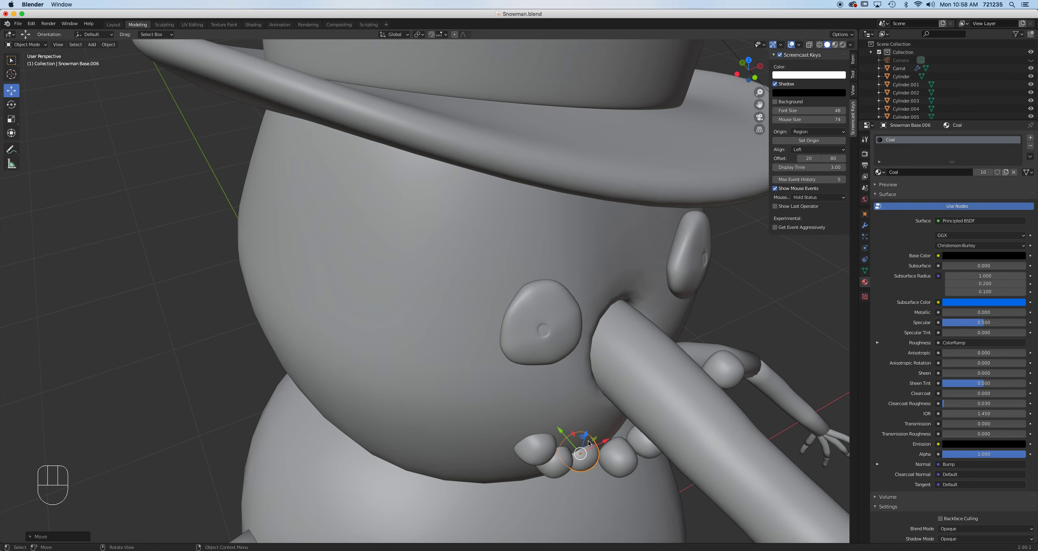
key(shift+d)
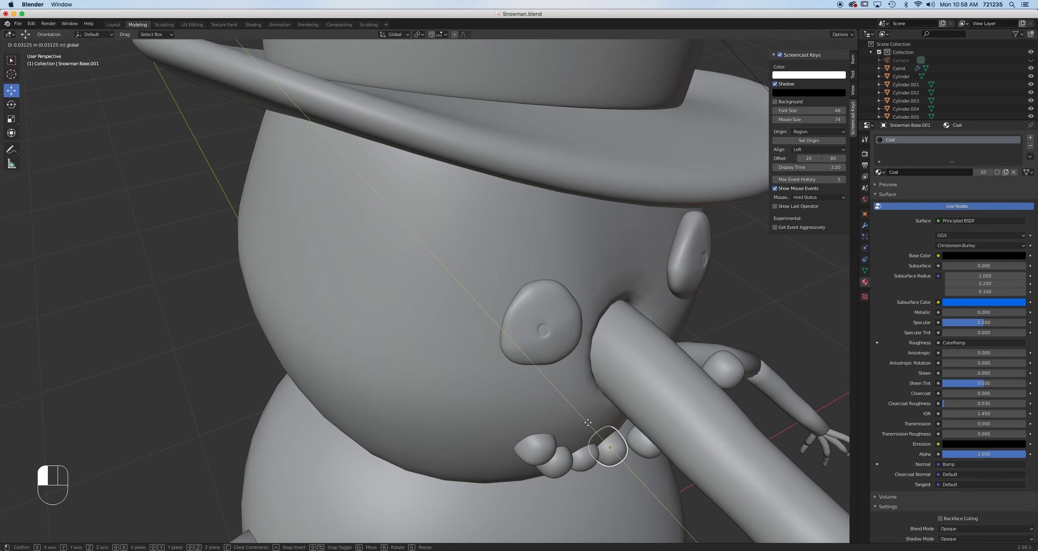
click(646, 450)
drag(622, 418, 599, 401)
middle_drag(599, 402, 525, 384)
Push the three right-side mouth coals back along the Y axis so they follow the curve of the head.
click(169, 353)
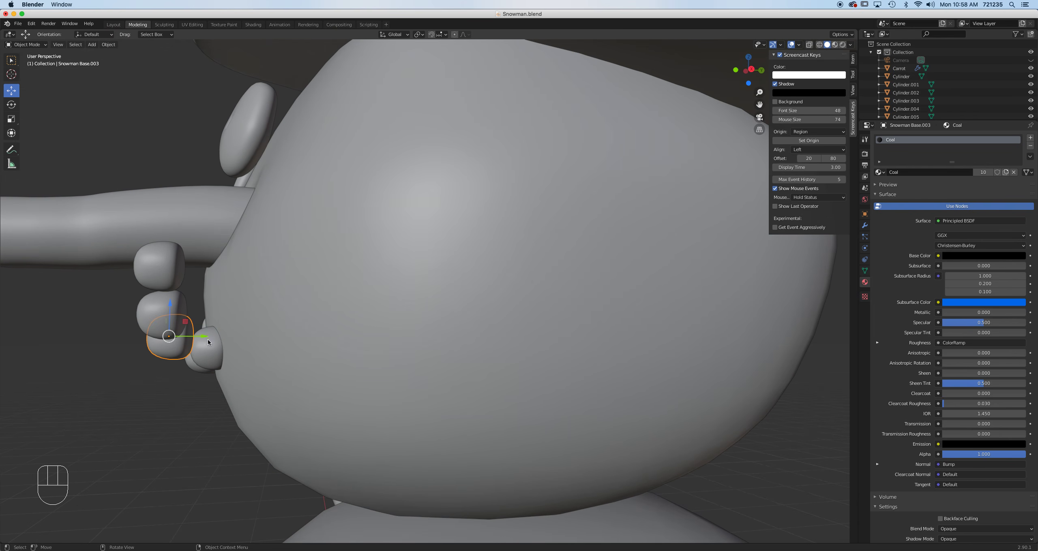
drag(203, 336, 263, 336)
click(152, 302)
drag(204, 315, 270, 313)
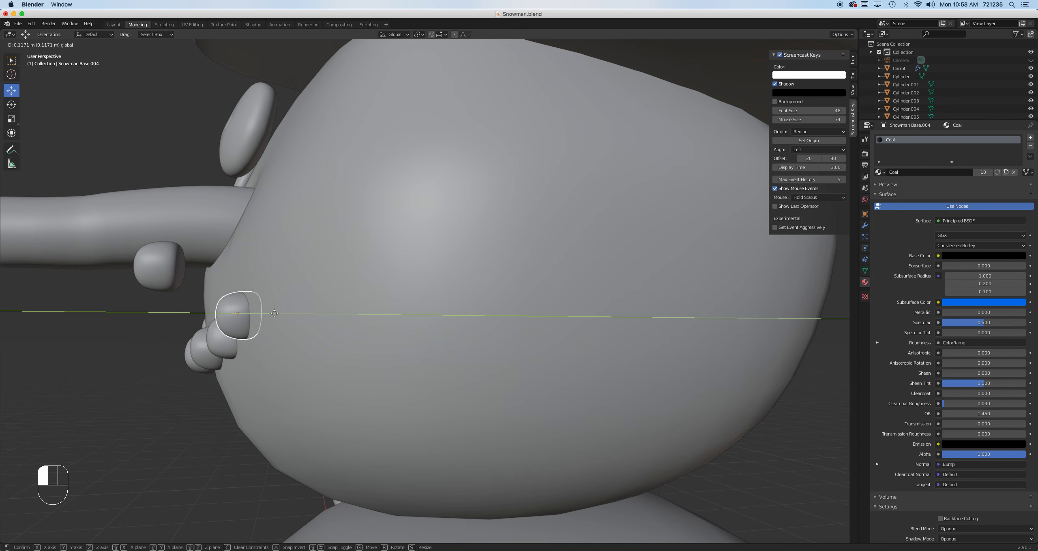
click(164, 255)
drag(195, 266, 284, 289)
middle_drag(285, 289, 283, 341)
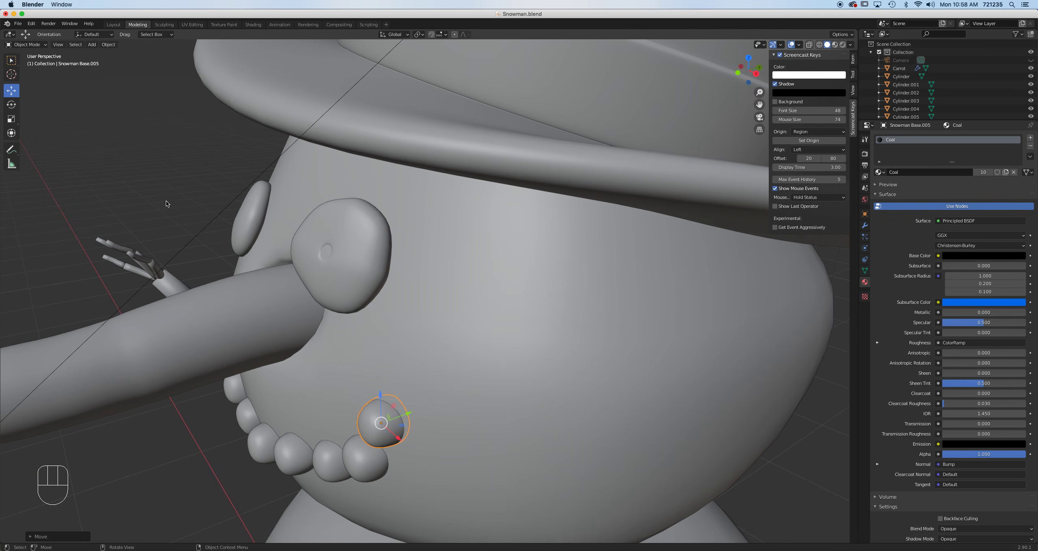
With the Rotate tool, turn the coals from the right end to the middle of the smile to face along the head's surface.
click(11, 104)
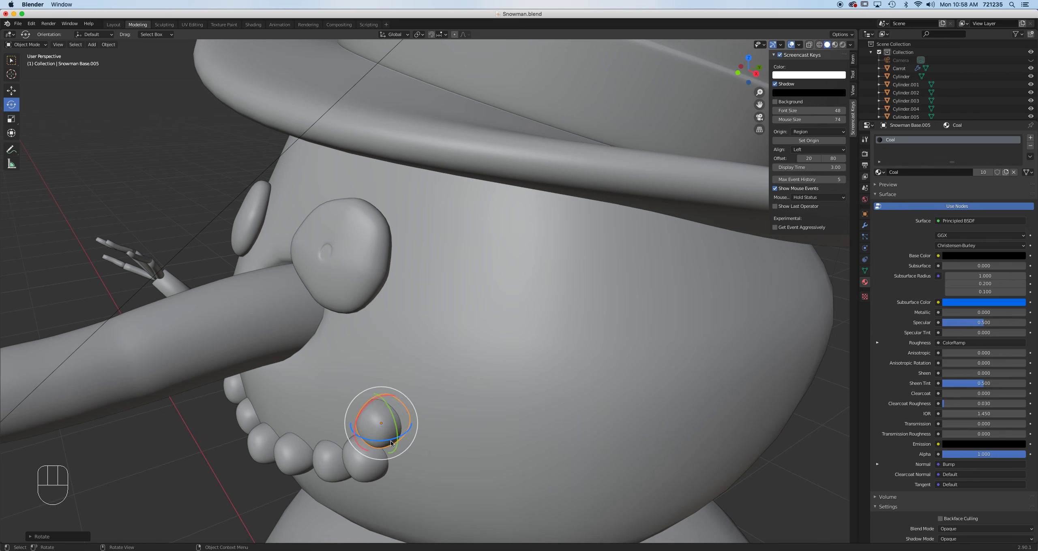
click(376, 477)
click(336, 480)
click(298, 473)
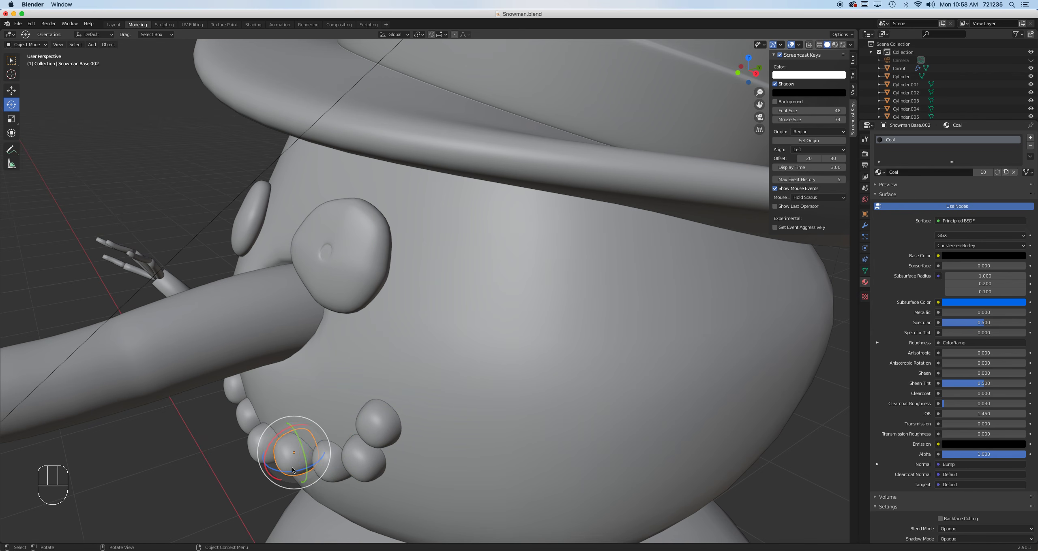
click(262, 445)
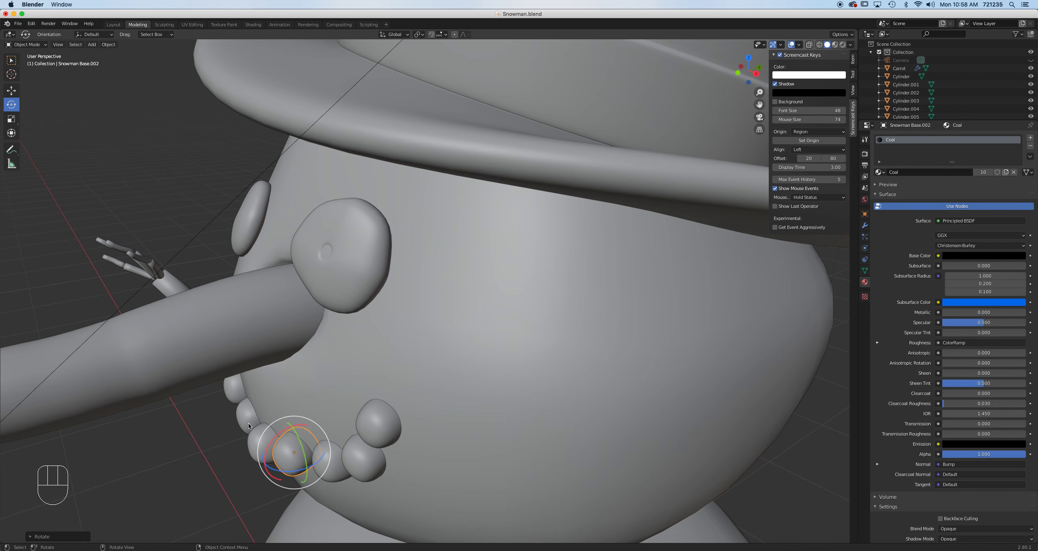
drag(274, 458, 269, 461)
click(237, 414)
Rotate the left-end mouth coals to follow the head's surface and return to the selection tool.
middle_drag(238, 414, 325, 420)
middle_drag(465, 384, 498, 416)
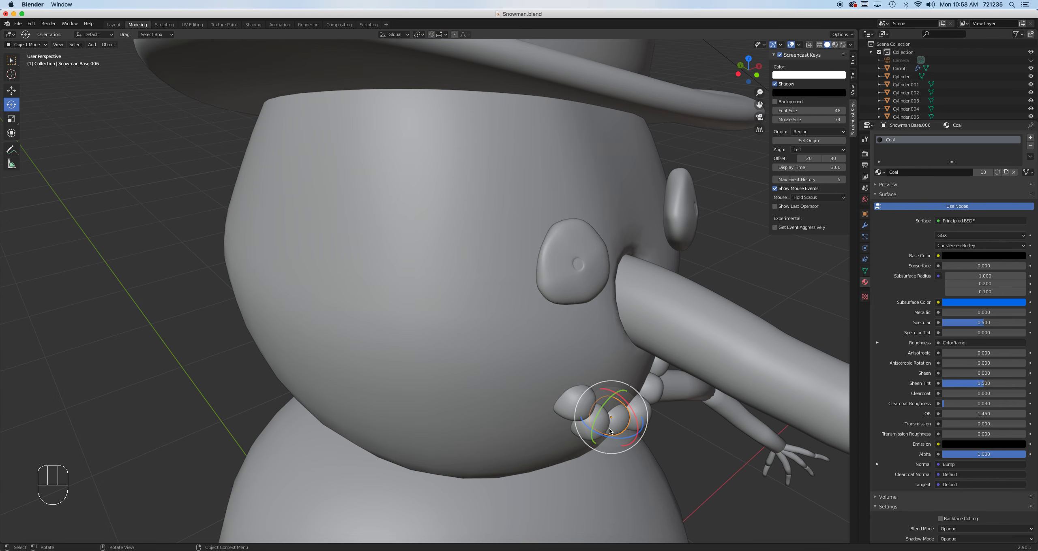
click(607, 441)
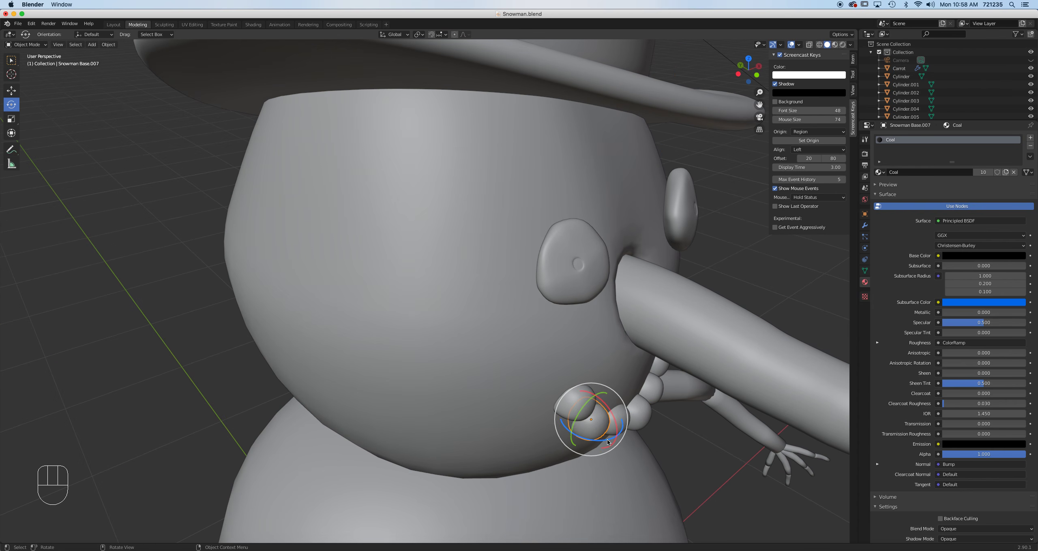
click(581, 414)
drag(589, 421, 582, 420)
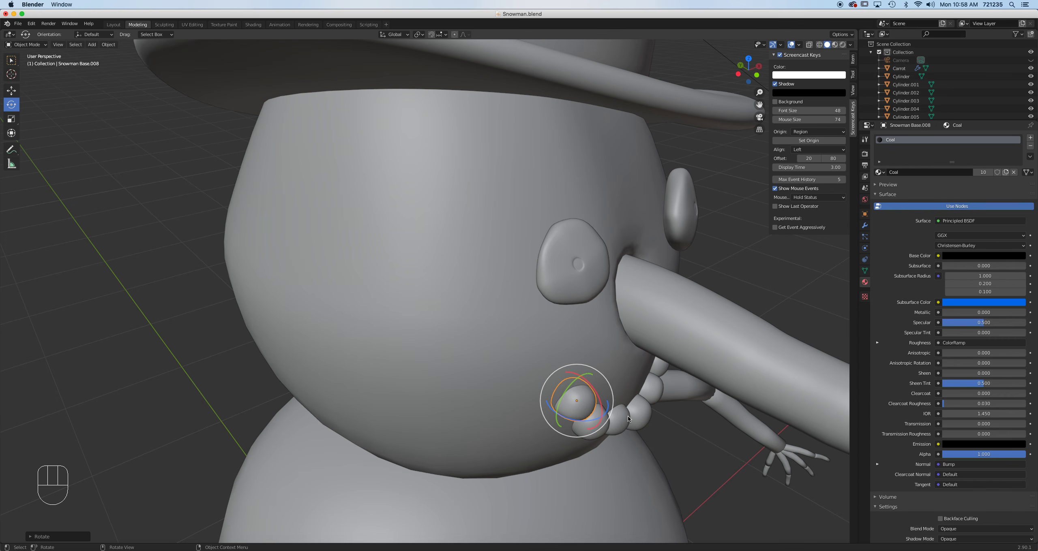
click(11, 60)
Select the larger coal eye and move it along the Y axis so it sits against the head.
middle_drag(634, 433, 559, 392)
scroll(517, 357, down, 8)
scroll(486, 279, up, 3)
shift+middle_drag(486, 280, 450, 347)
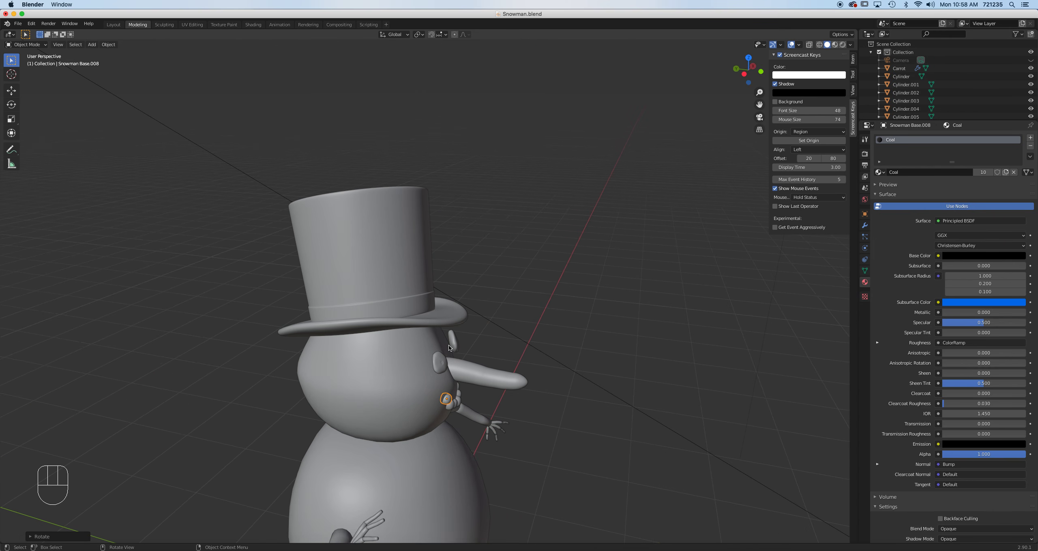
click(451, 343)
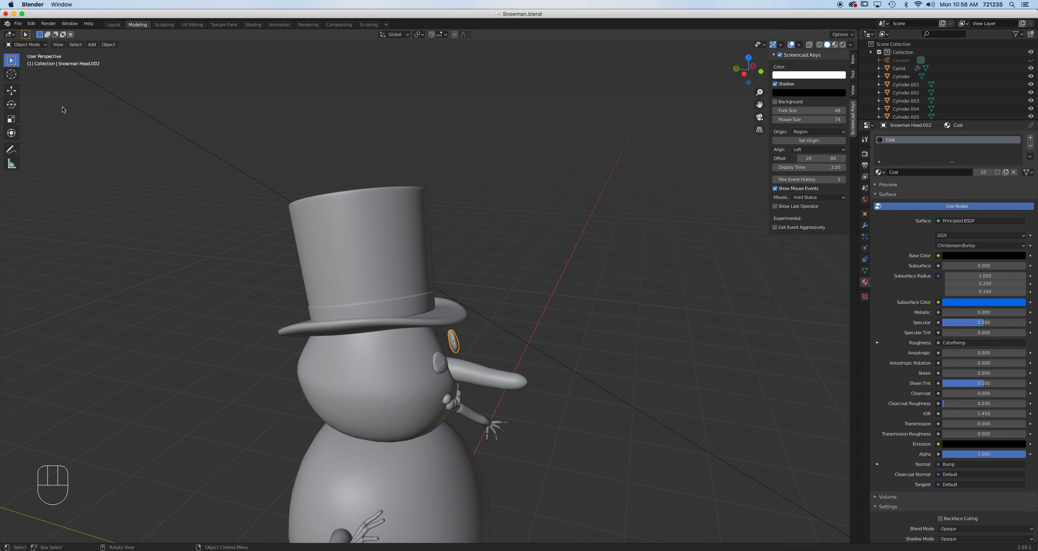
click(18, 90)
drag(423, 342, 412, 337)
middle_drag(497, 369, 439, 347)
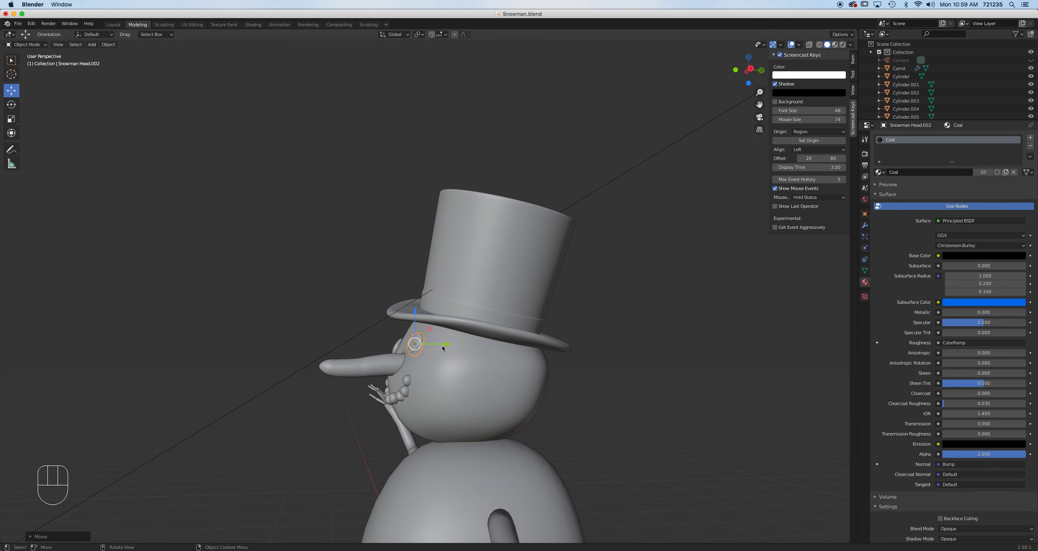
drag(451, 346, 445, 345)
From a low side angle, adjust the depth of the lowest mouth coals slightly along the Y axis.
middle_drag(450, 361, 426, 372)
scroll(426, 372, up, 2)
shift+middle_drag(401, 405, 465, 257)
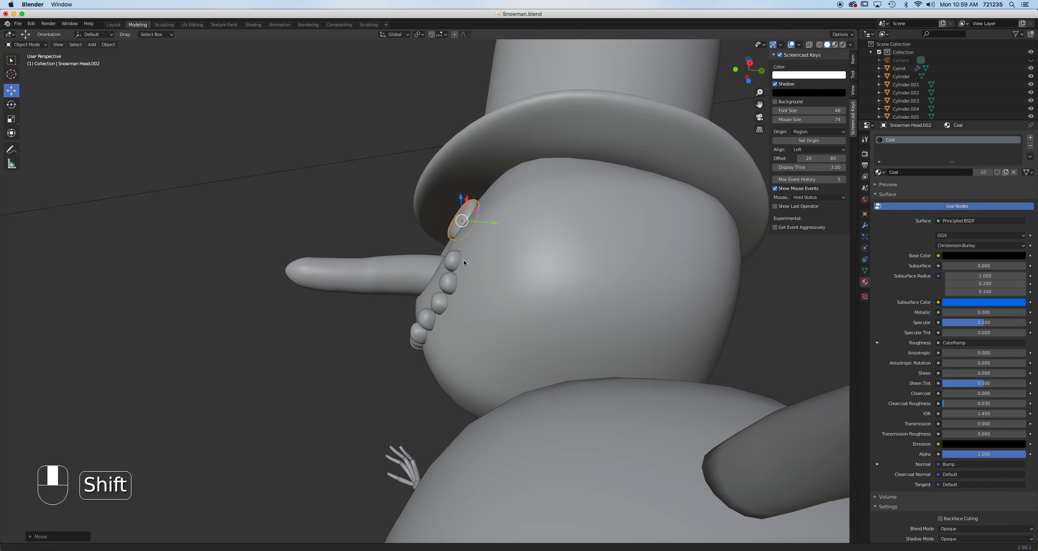
click(428, 325)
shift+click(423, 339)
drag(457, 329, 454, 329)
Viewed from below, fine-tune the depth of the left-side mouth coals along the Y axis.
middle_drag(453, 329, 446, 293)
click(460, 302)
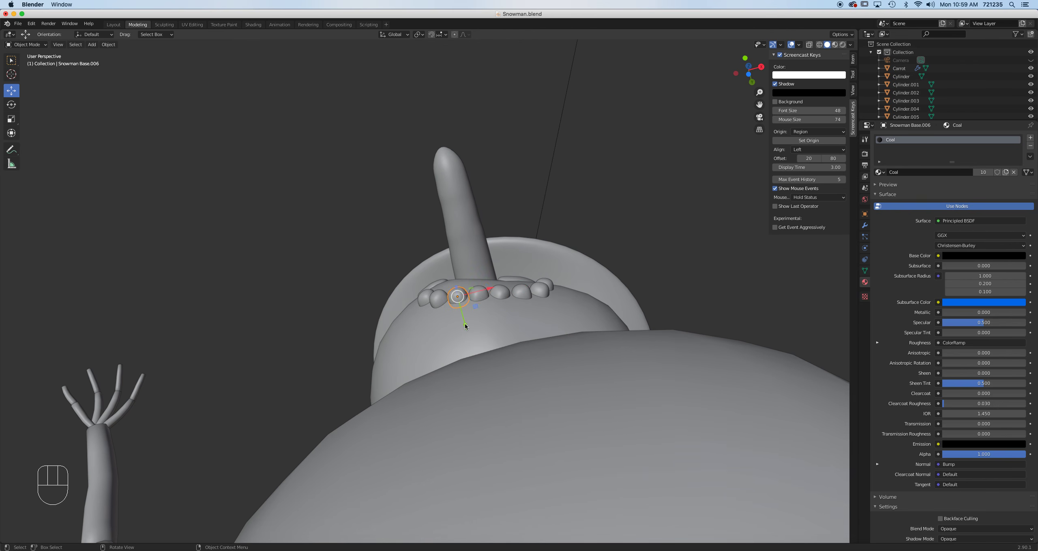
click(443, 316)
click(444, 306)
drag(444, 322, 446, 320)
Save the file and show the finished snowman in Material Preview shading.
middle_drag(548, 294, 539, 376)
key(super+s)
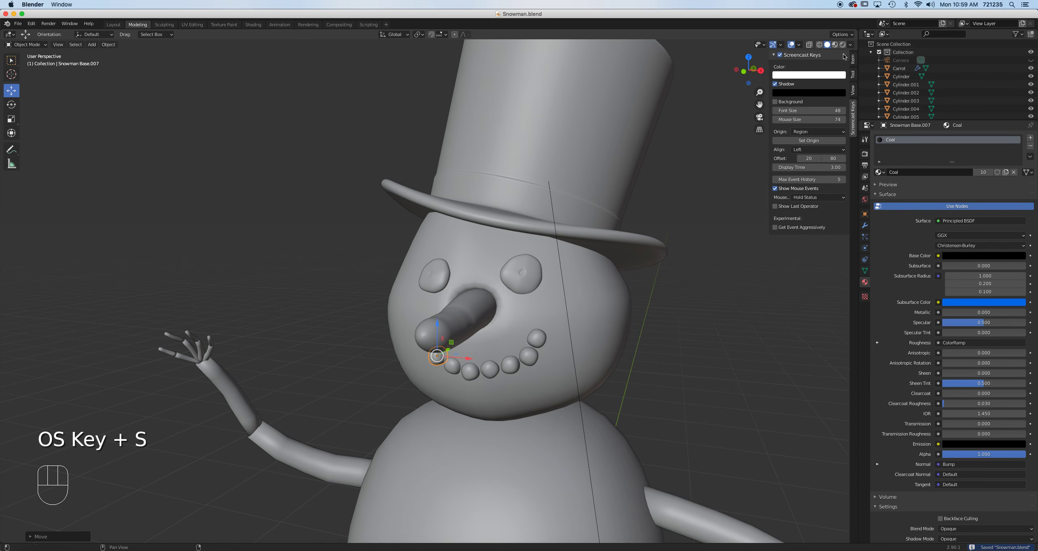
click(834, 45)
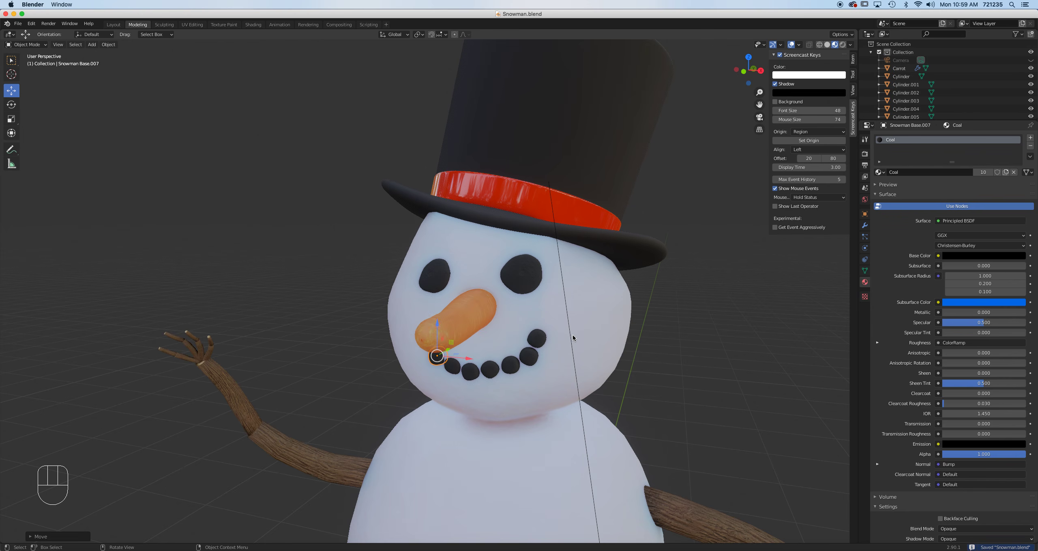
scroll(574, 342, down, 5)
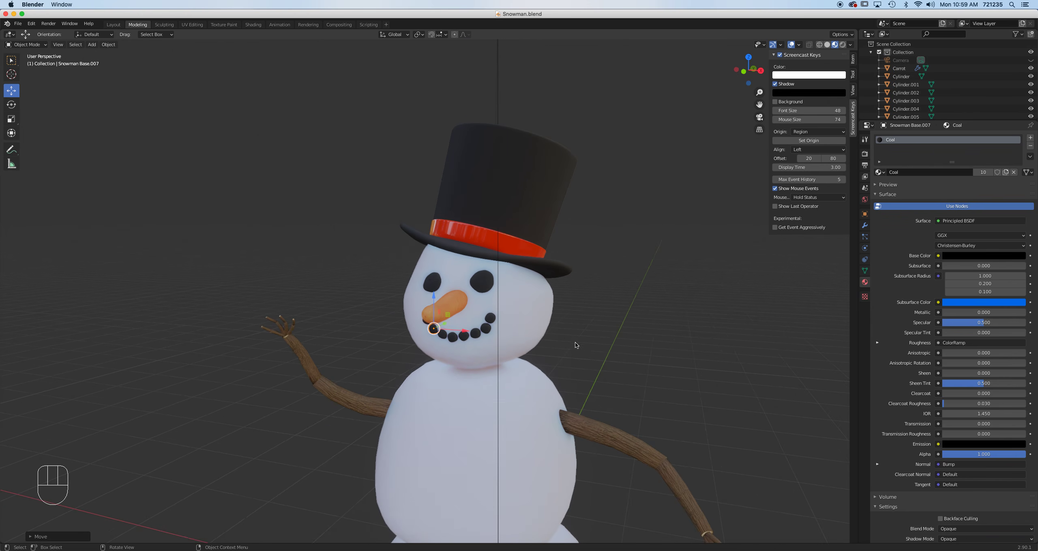
Save the scene under the incremented file name Snowman1.blend on the Desktop.
shift+middle_drag(550, 343, 549, 235)
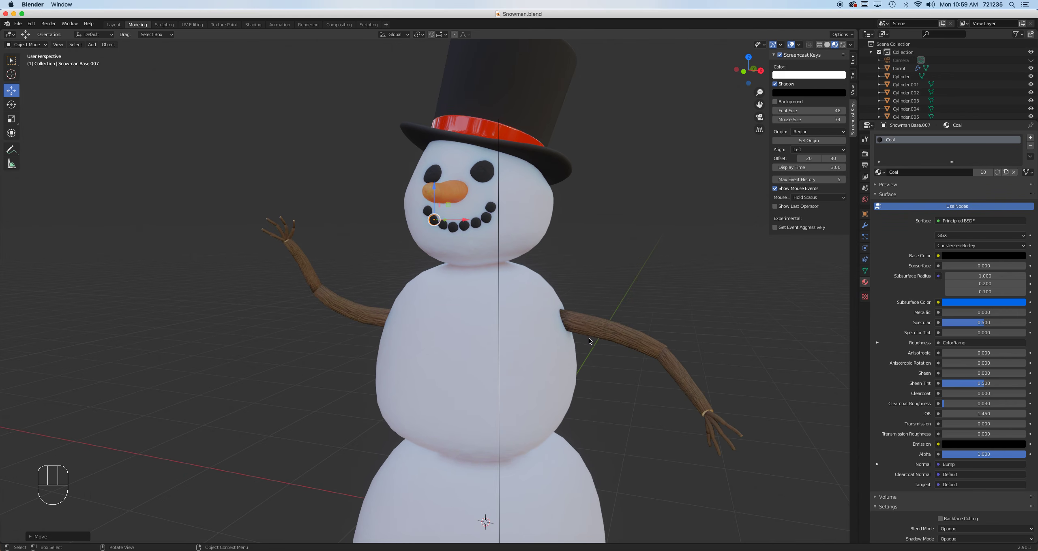
mouse_move(499, 243)
middle_down()
mouse_move(533, 232)
mouse_move(511, 242)
middle_up()
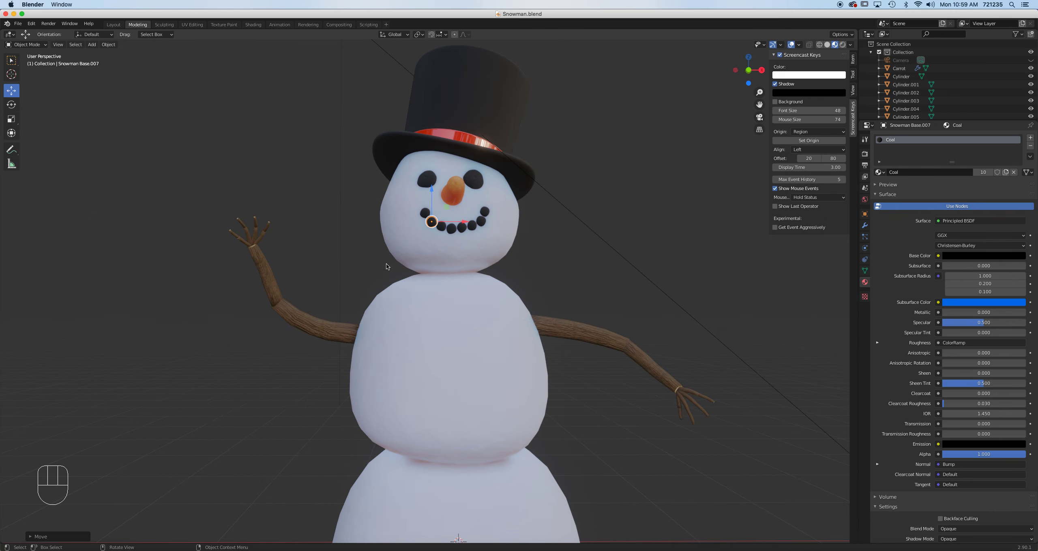
middle_drag(533, 301, 530, 308)
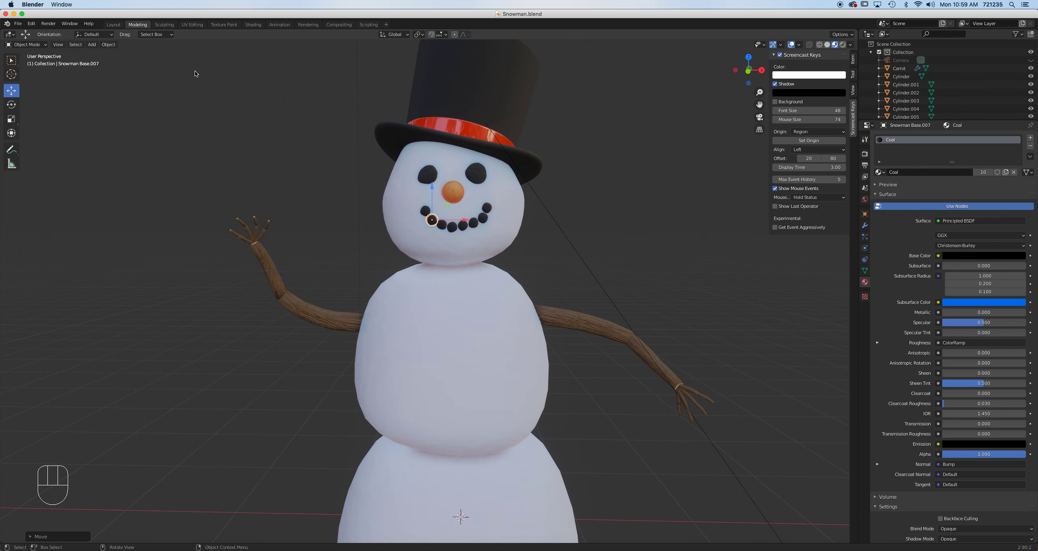
click(18, 23)
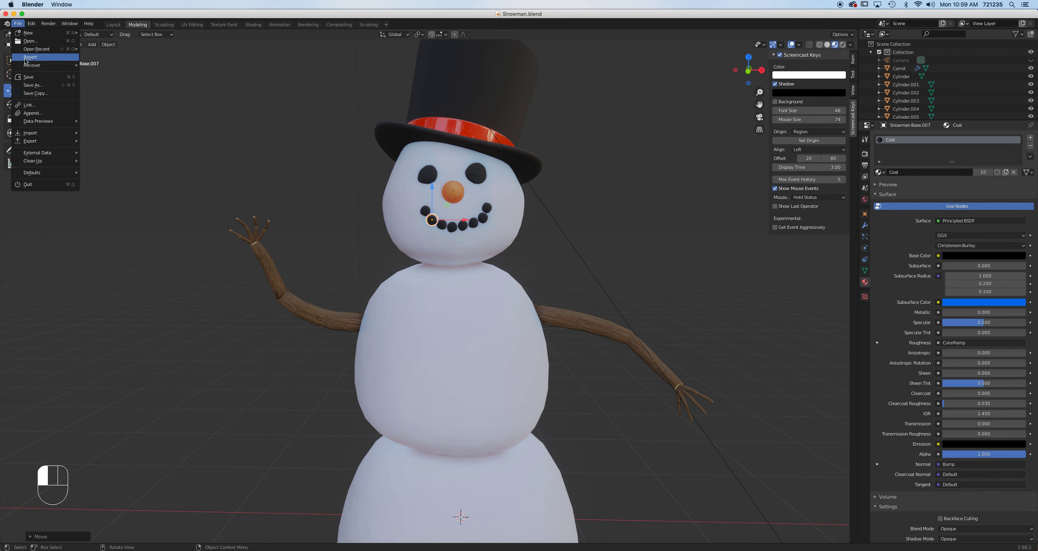
click(45, 86)
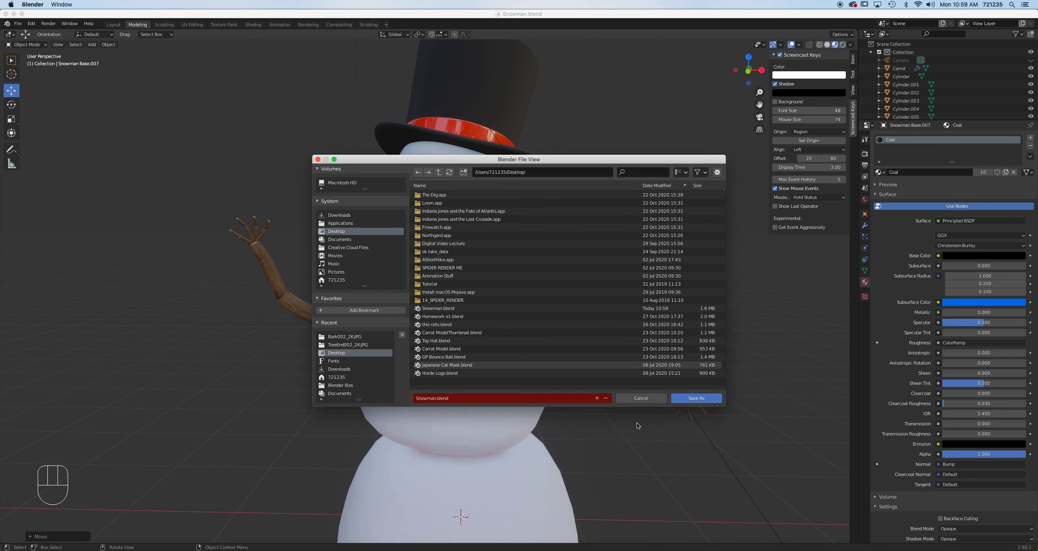
click(597, 399)
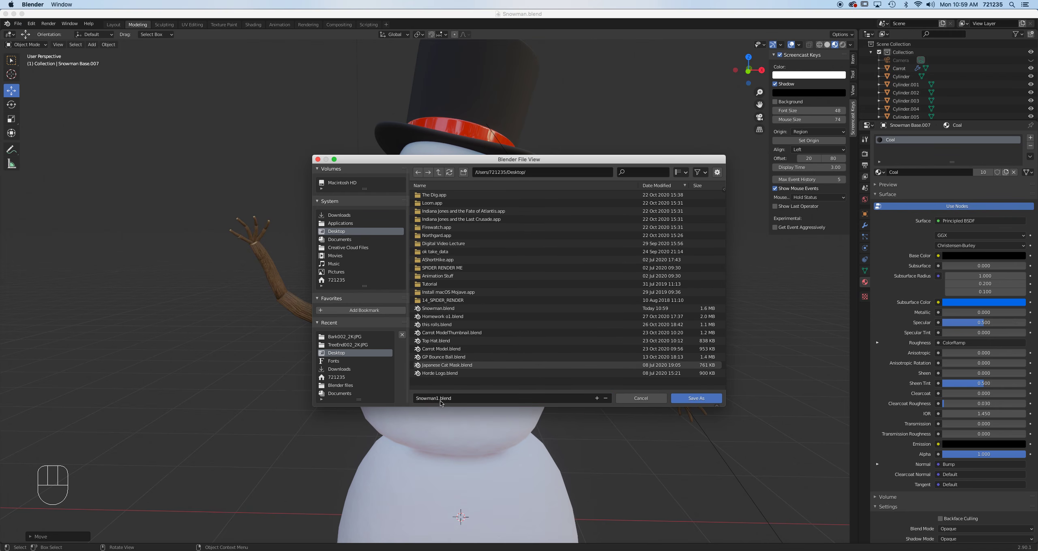
click(695, 398)
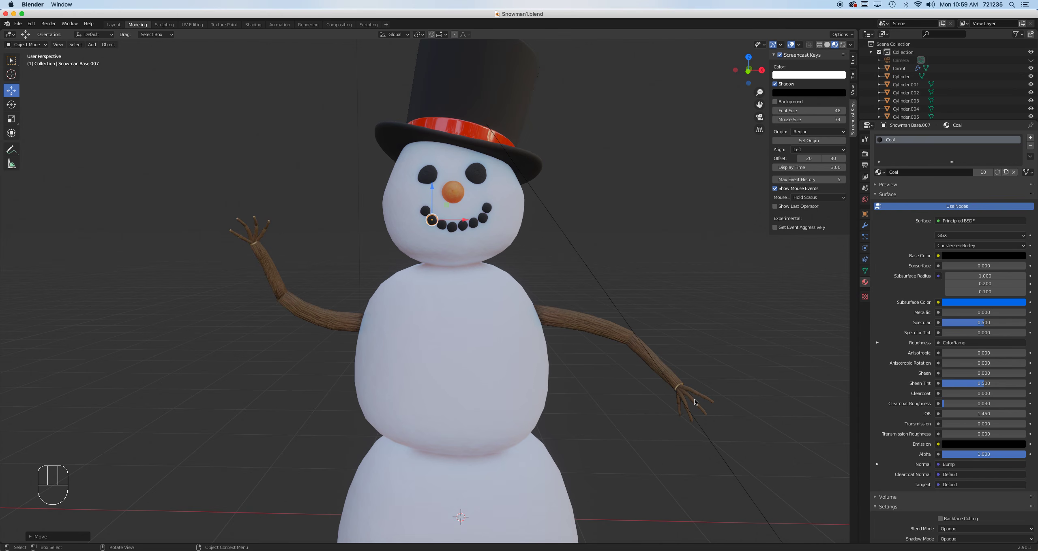
Select all the mouth coals and join them into a single object.
shift+click(424, 210)
shift+click(442, 224)
shift+click(452, 226)
shift+click(462, 224)
shift+click(472, 222)
shift+click(487, 208)
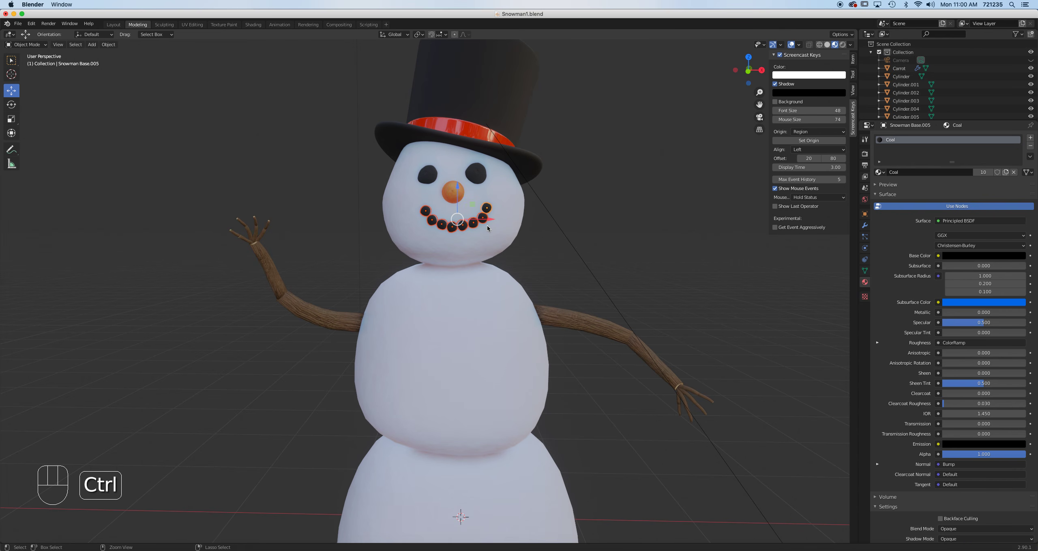
key(ctrl+j)
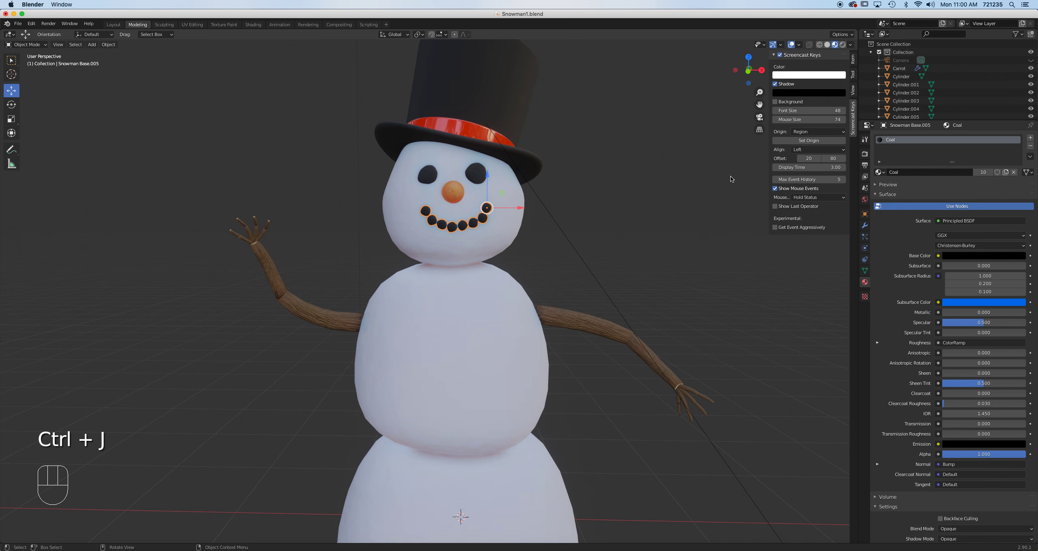
Join both coal eyes with the mouth object, keeping the mouth as the active object.
click(488, 207)
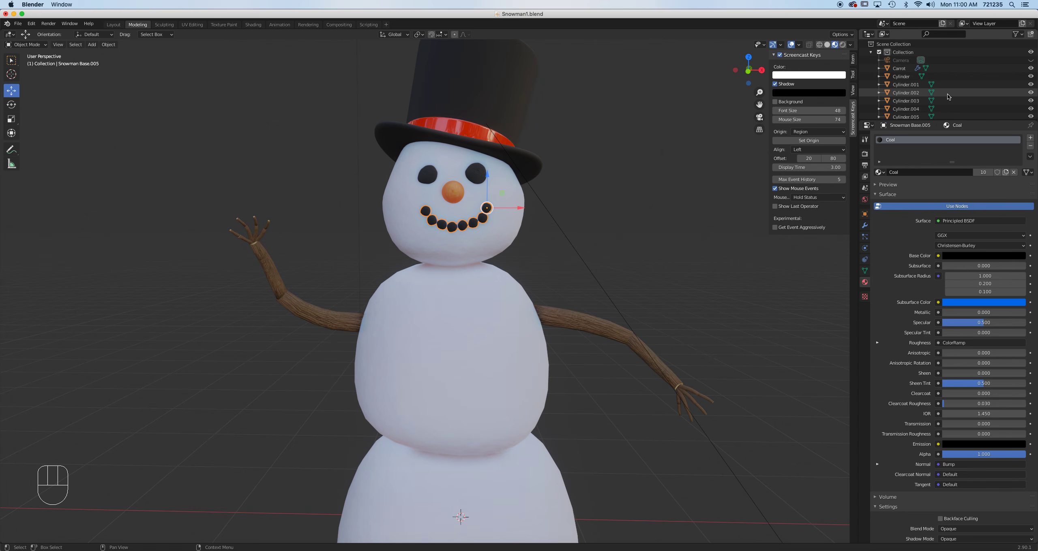
scroll(946, 95, down, 6)
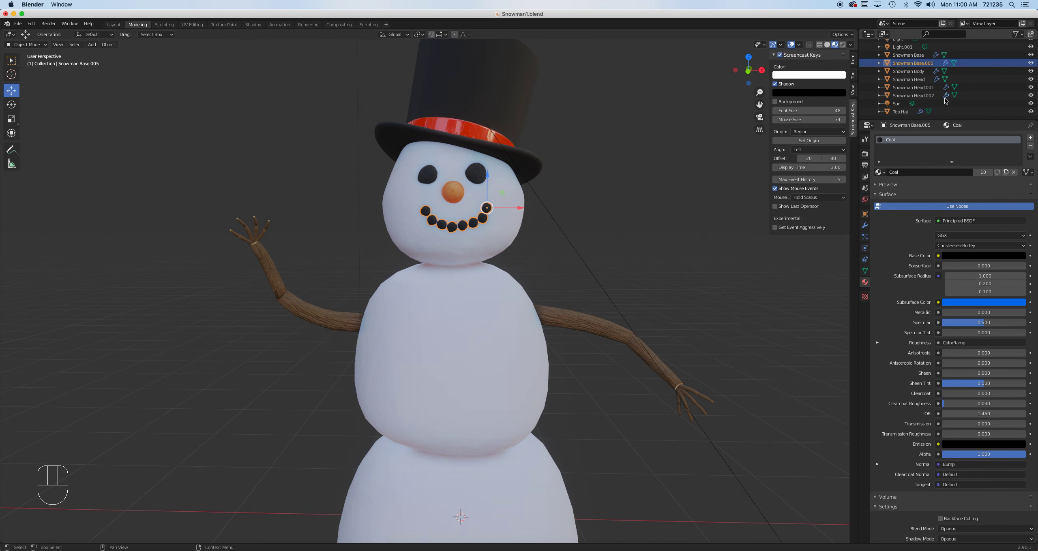
scroll(945, 101, up, 5)
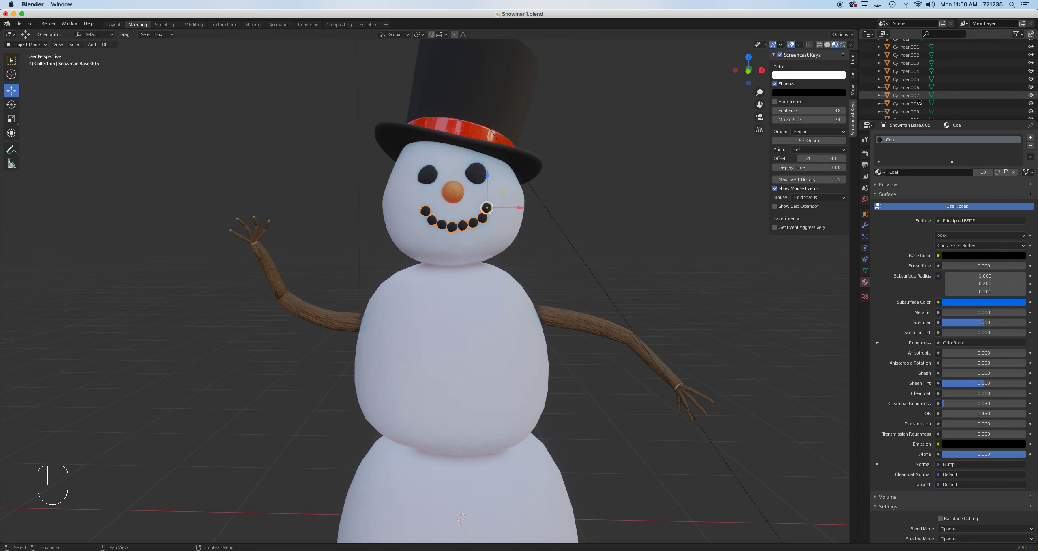
scroll(918, 100, up, 3)
click(476, 174)
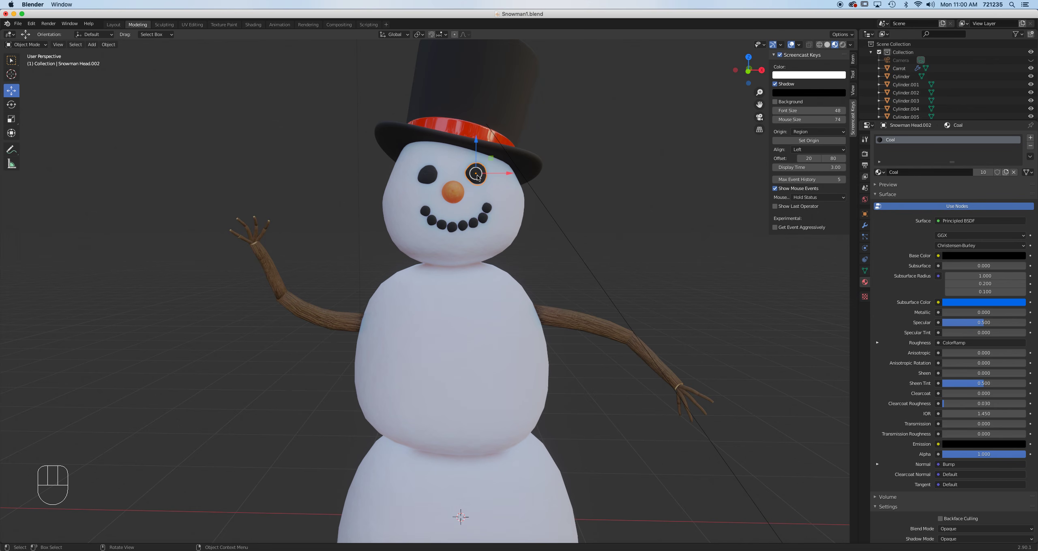
shift+click(428, 175)
shift+click(486, 208)
key(super+j)
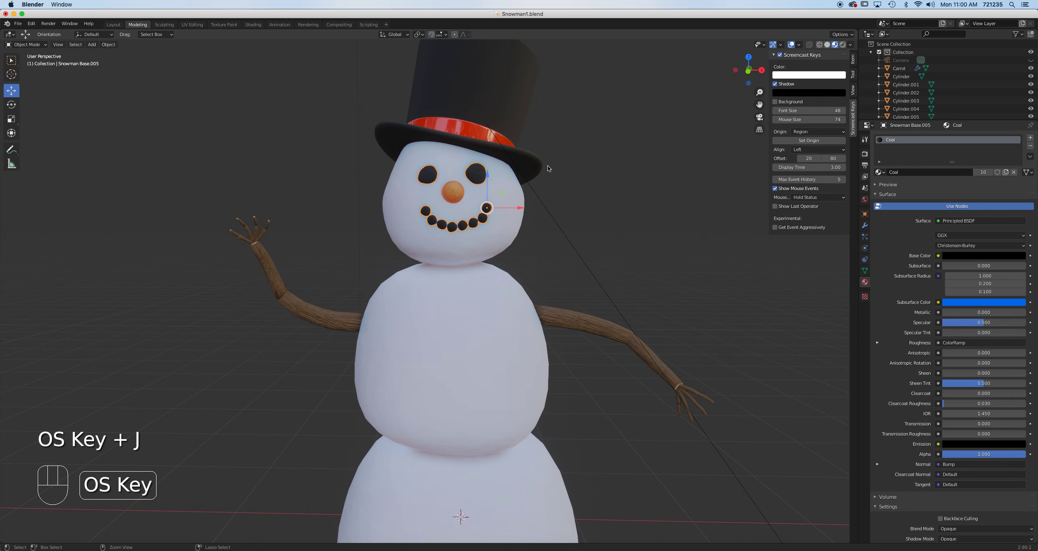
Select all the branch and finger pieces of both arms and join them into one object.
click(895, 93)
click(896, 86)
click(896, 102)
drag(580, 302, 720, 412)
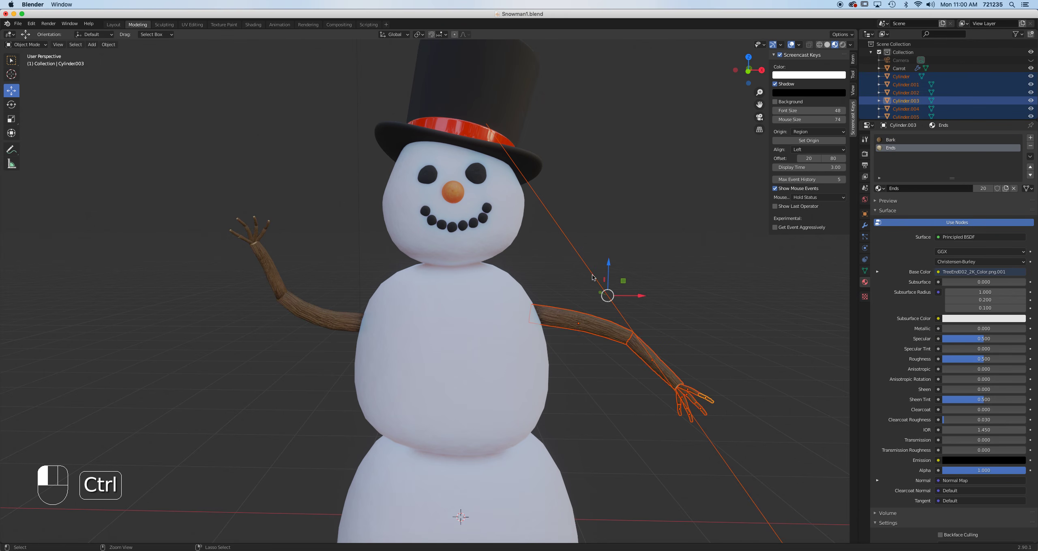
click(598, 324)
middle_drag(684, 319, 679, 331)
shift+drag(676, 374, 739, 446)
shift+drag(229, 204, 341, 337)
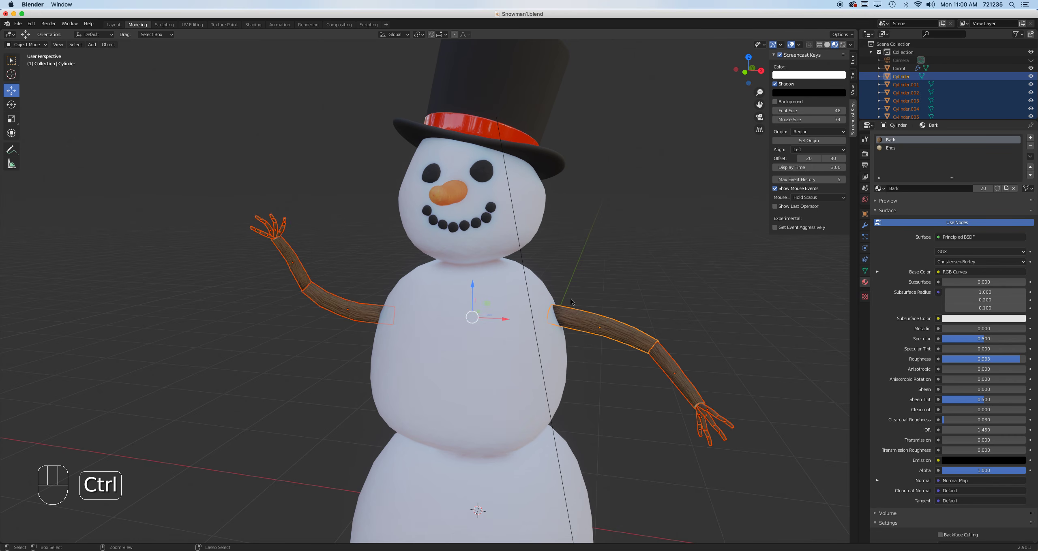
key(ctrl+j)
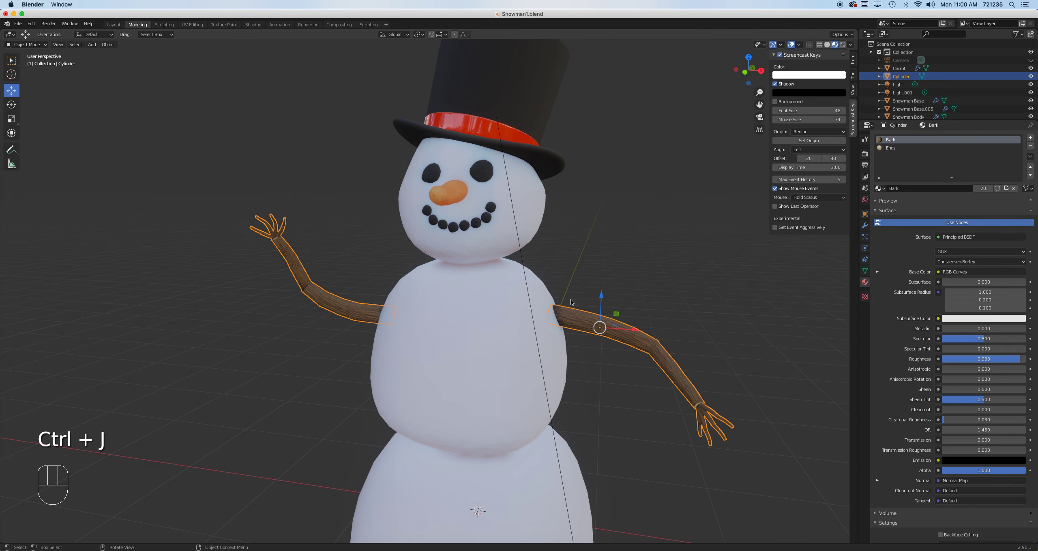
Rename the joined arms object from Cylinder to "Arms" in the outliner.
double_click(907, 76)
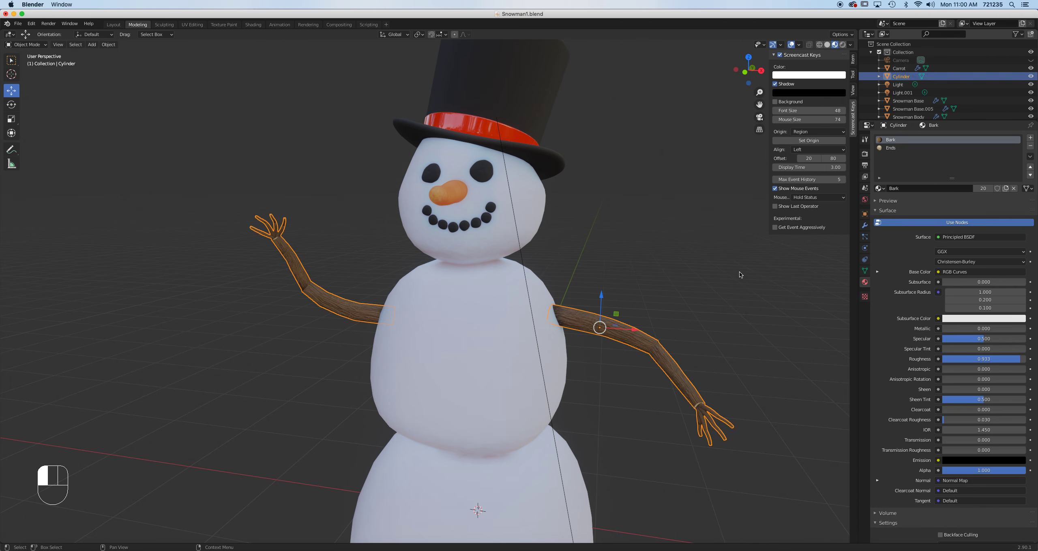
click(681, 354)
click(674, 371)
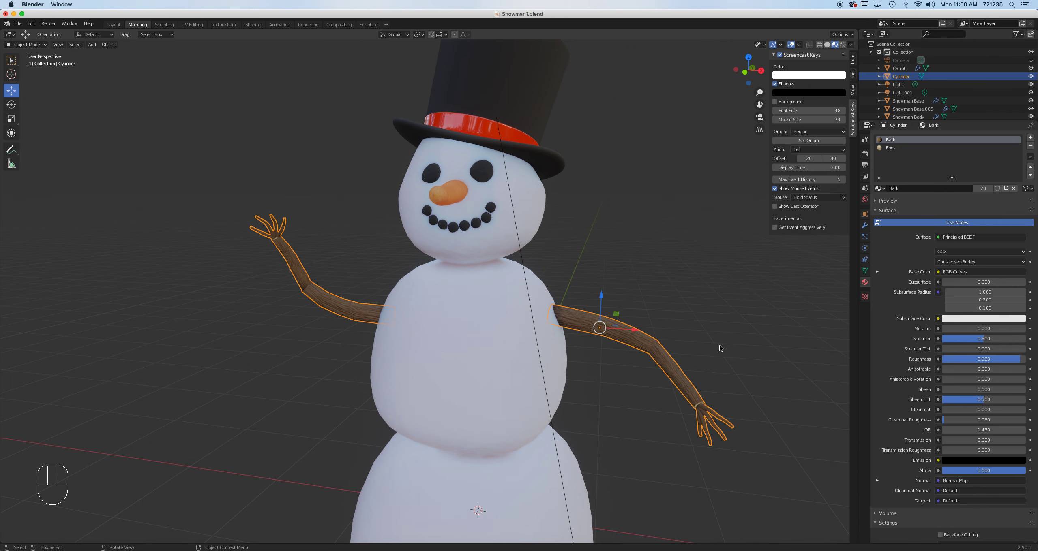
double_click(911, 77)
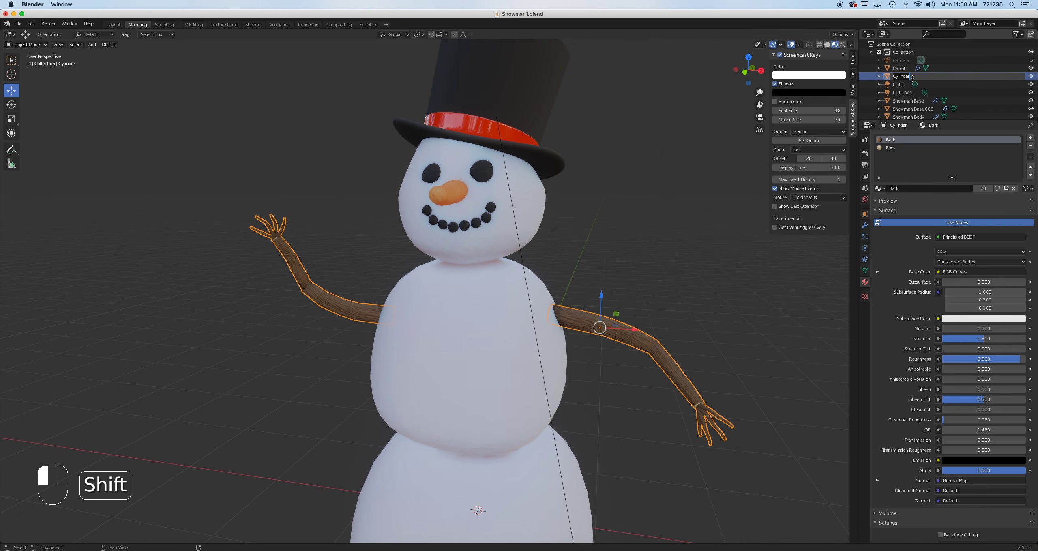
text(Arms)
key(Return)
Rename the joined coal face object to "Eyes Mouth" in the outliner.
click(485, 173)
double_click(918, 112)
key(shift)
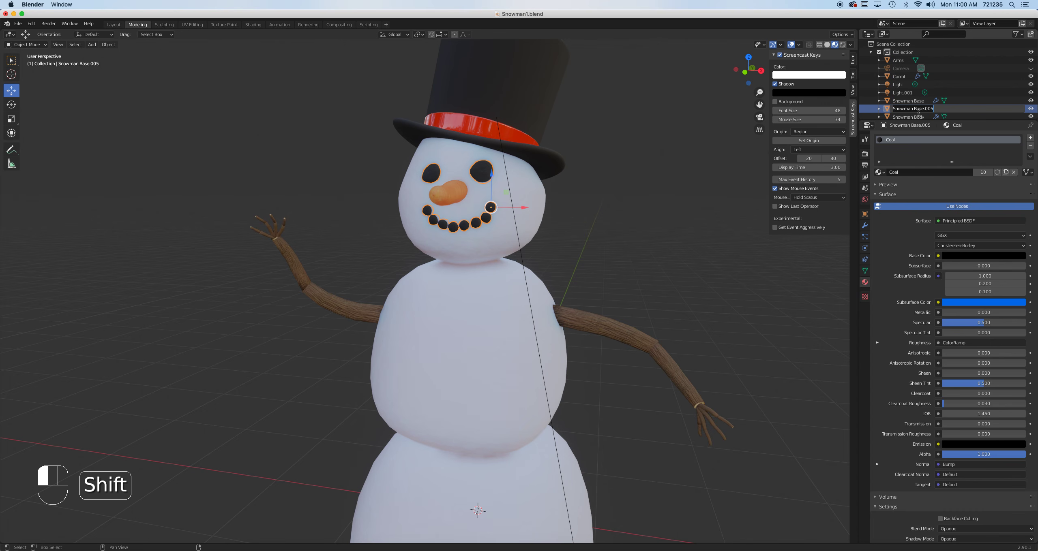
text(Eyes Mouth)
key(Return)
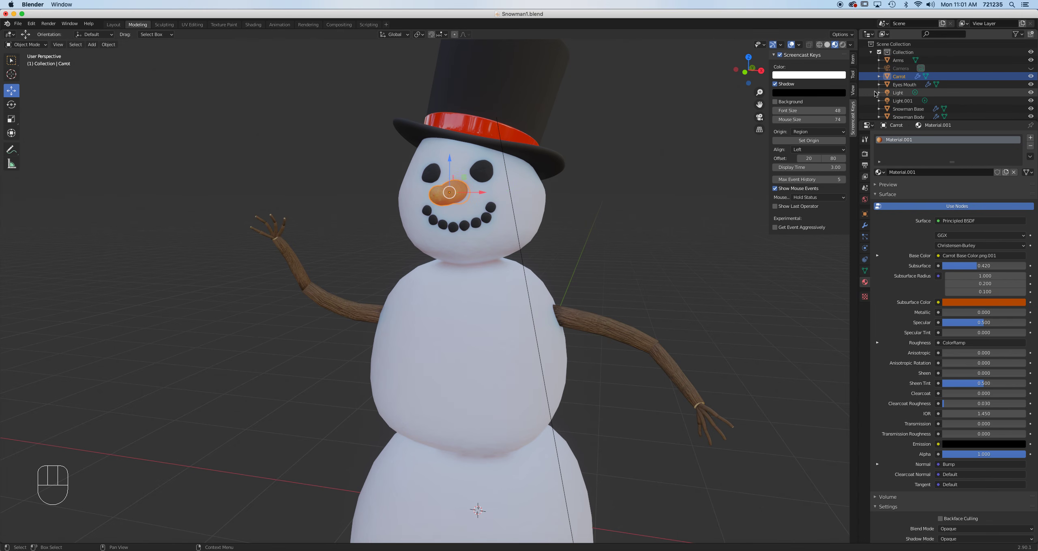
Select the top hat and the head in turn to check their object names in the outliner.
click(516, 106)
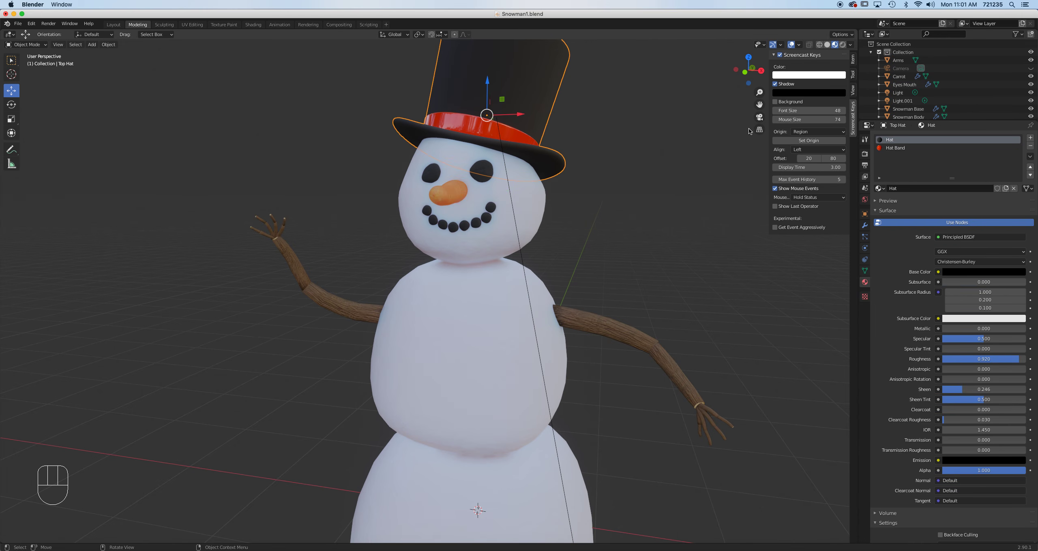
scroll(932, 81, down, 3)
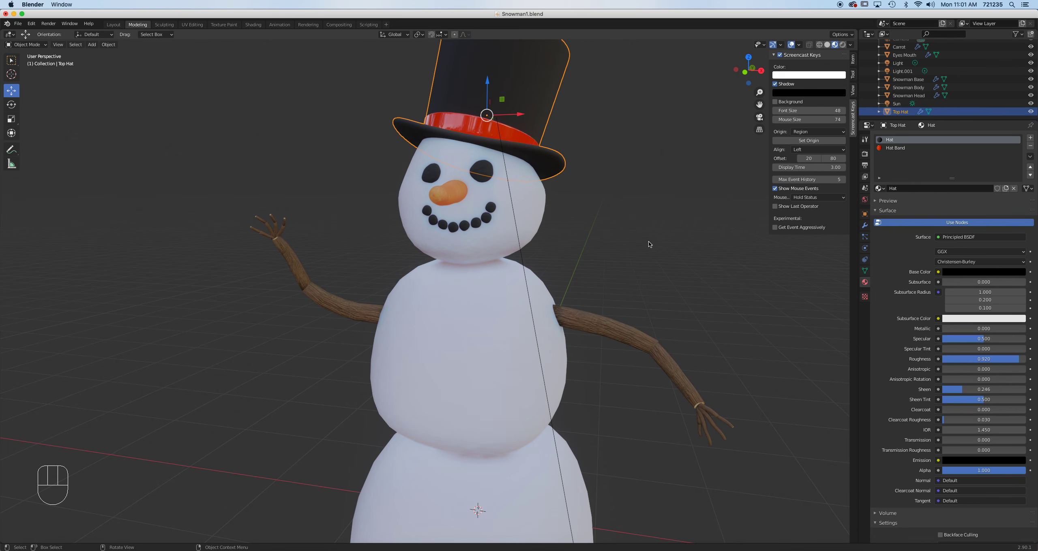
click(539, 202)
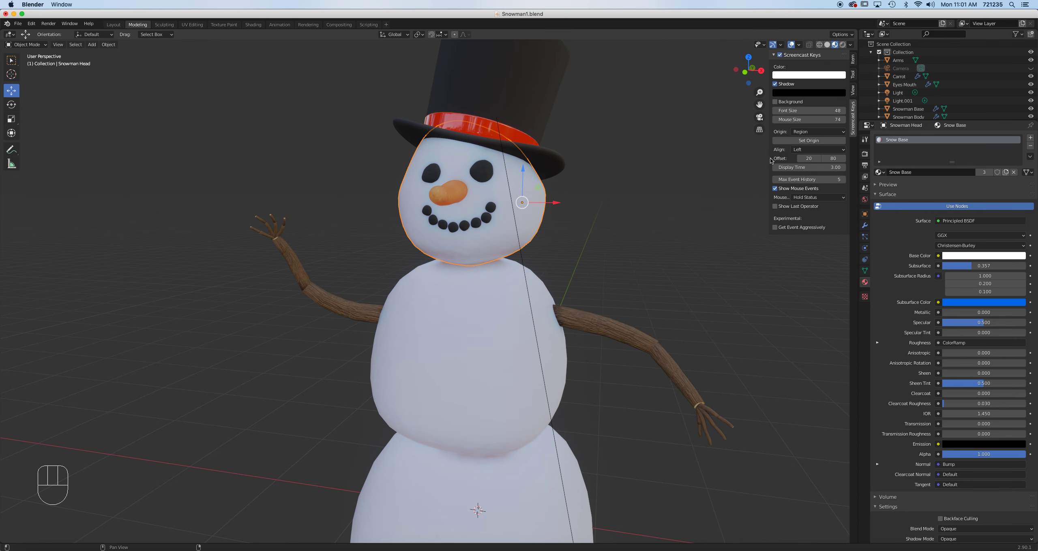
In front view with Solid shading, add a mesh cylinder and set its vertices to 8.
scroll(547, 265, down, 4)
middle_drag(527, 284, 515, 275)
key(KP_1)
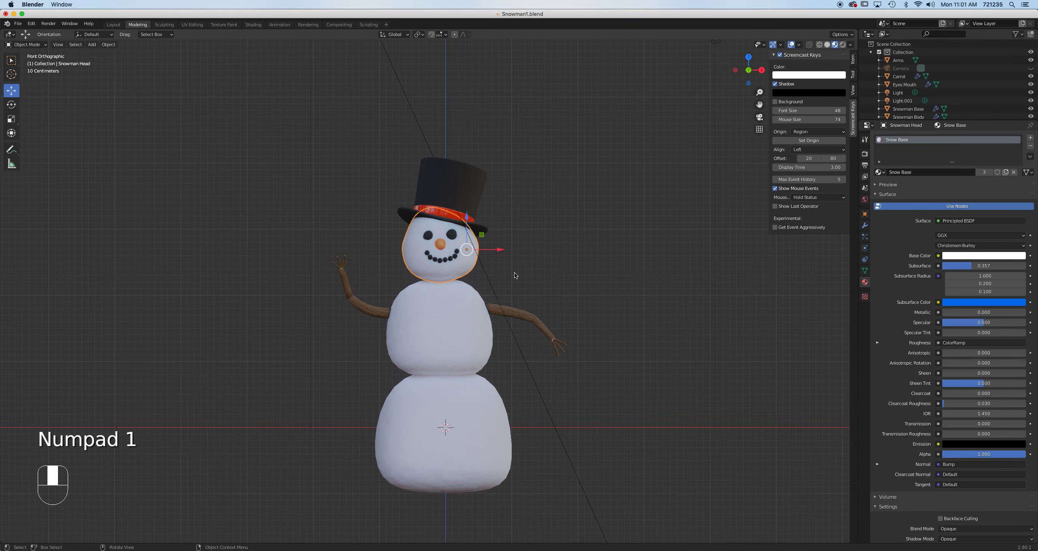
scroll(474, 284, up, 5)
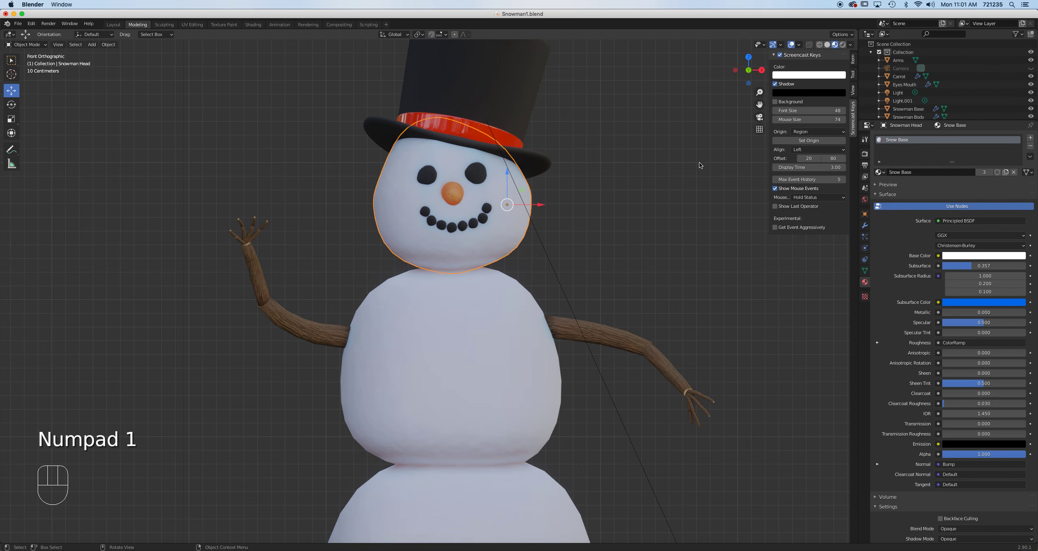
click(827, 45)
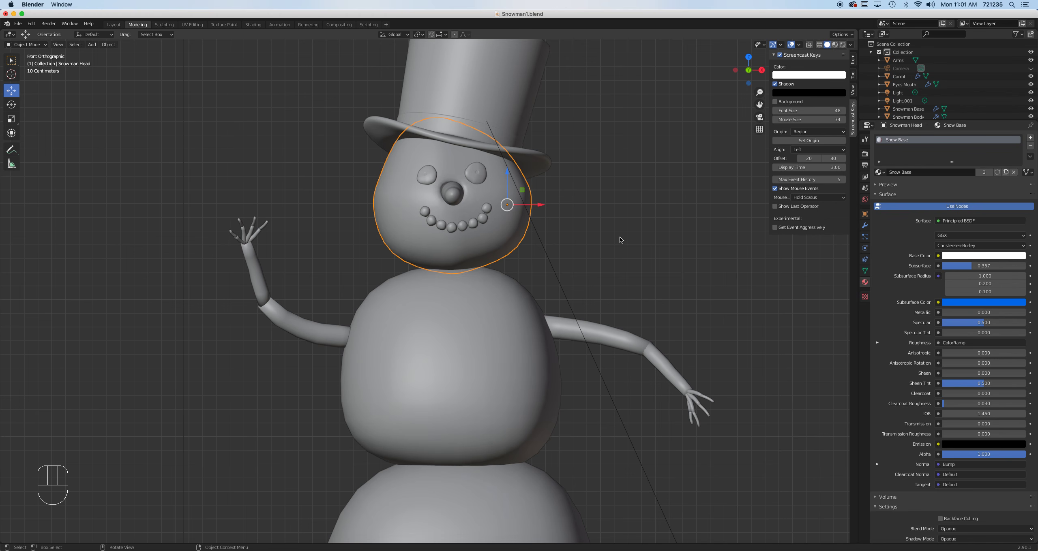
click(91, 45)
mouse_move(103, 54)
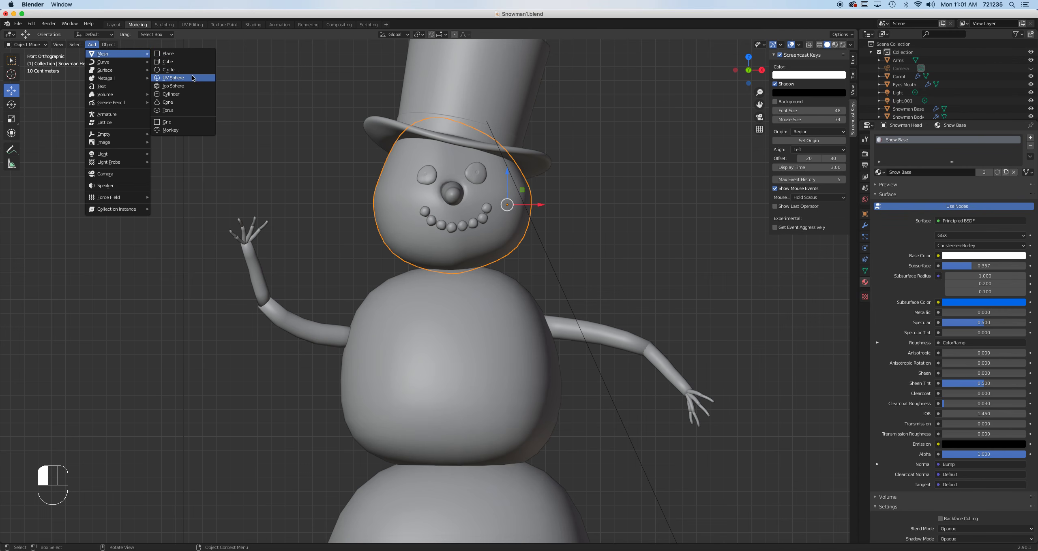
click(197, 95)
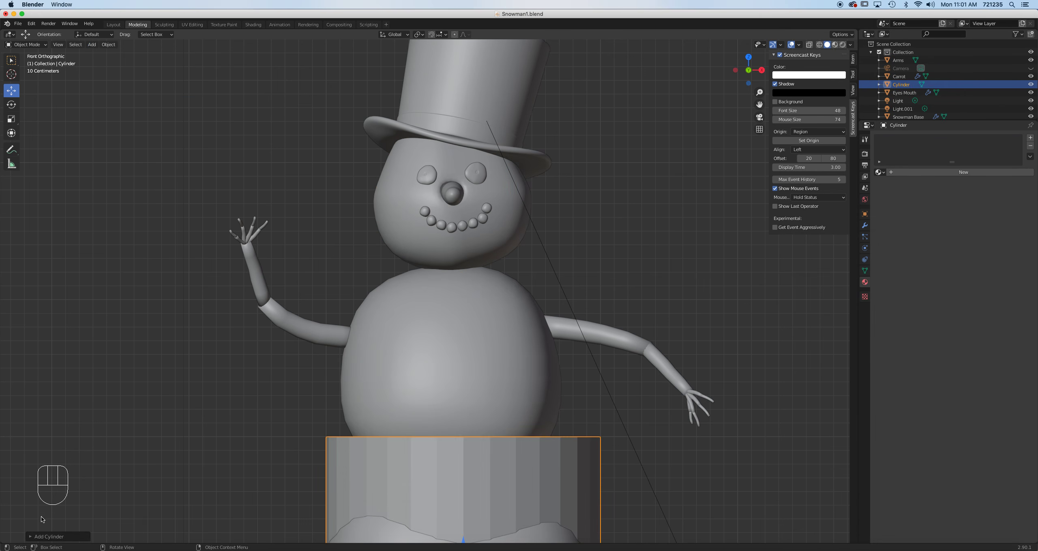
click(35, 537)
click(113, 438)
text(8)
key(Return)
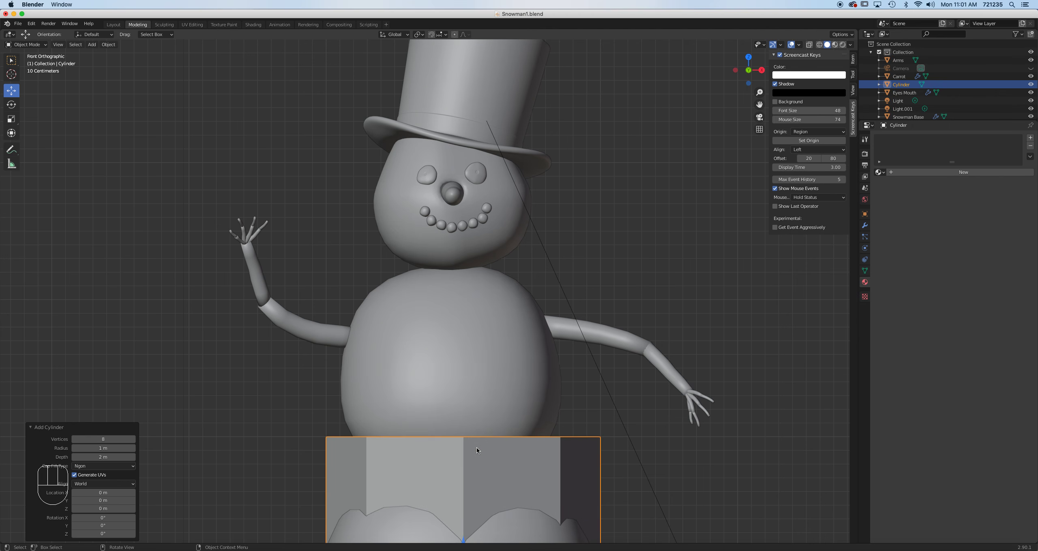
Raise the cylinder about 2.2 m along Z and flatten it to about 0.2 of its height.
scroll(476, 452, down, 3)
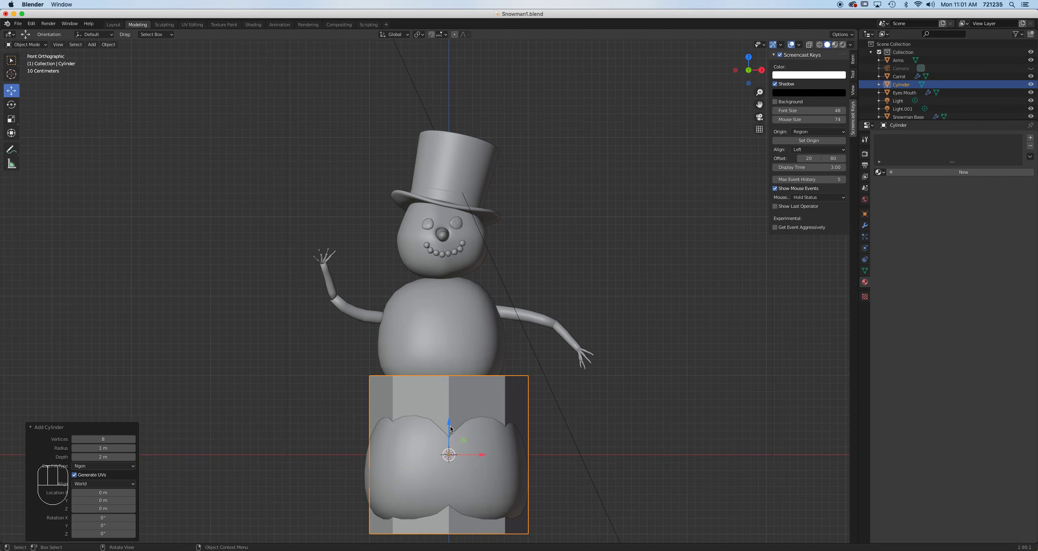
drag(449, 422, 474, 256)
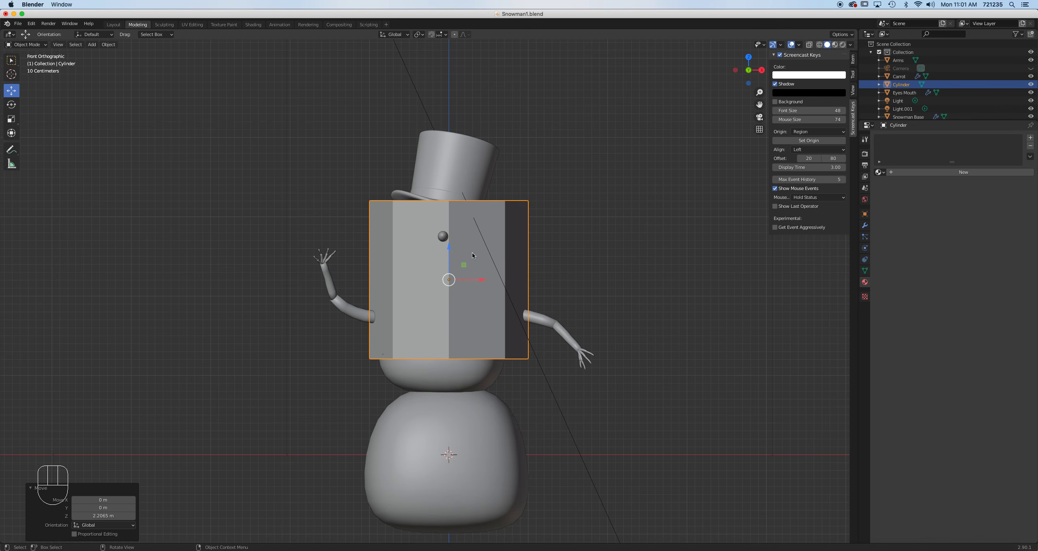
click(12, 119)
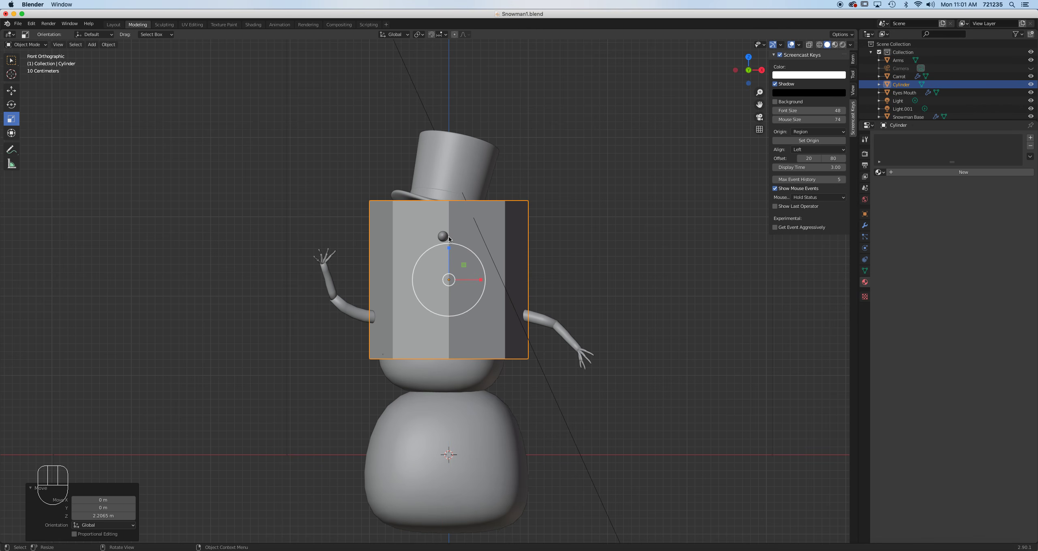
drag(448, 246, 450, 274)
Scale the flattened cylinder uniformly to about 0.457 so it fits around the snowman's neck.
middle_drag(450, 274, 584, 301)
key(s)
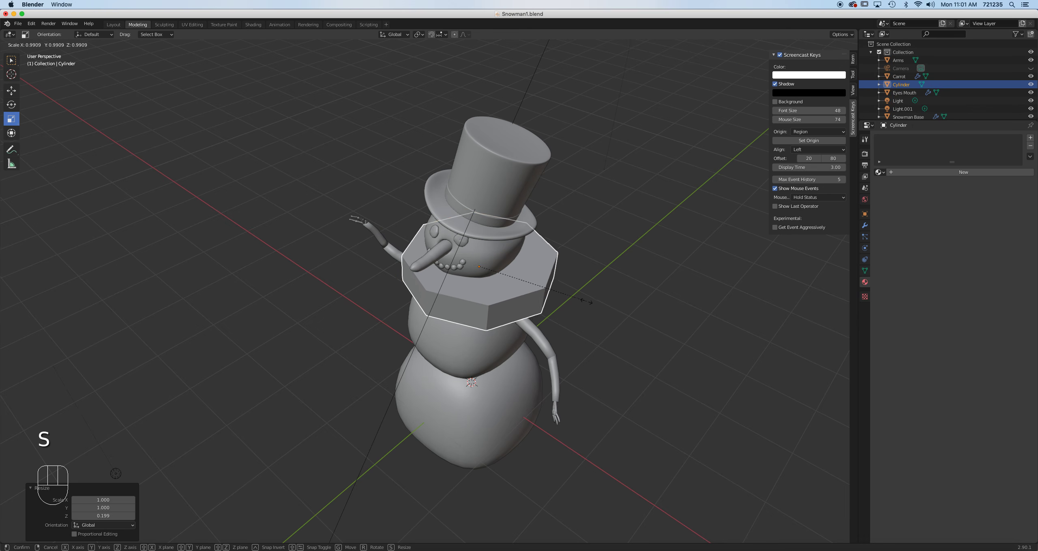
click(526, 289)
middle_drag(526, 289, 486, 249)
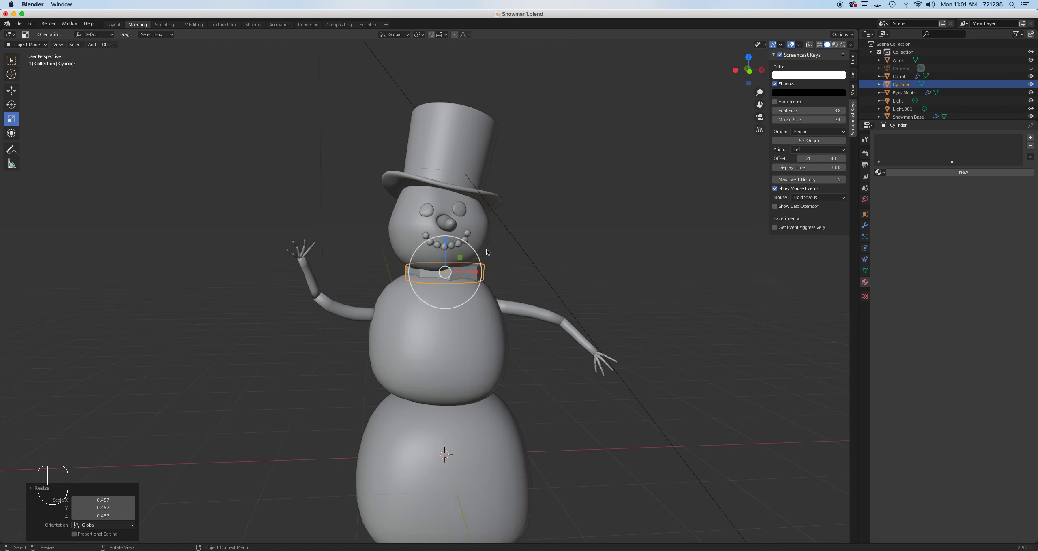
In front view, move the cylinder about -0.09 m on X and 0.04 m on Z into the gap between head and body.
key(KP_1)
scroll(462, 261, up, 4)
click(12, 60)
key(g)
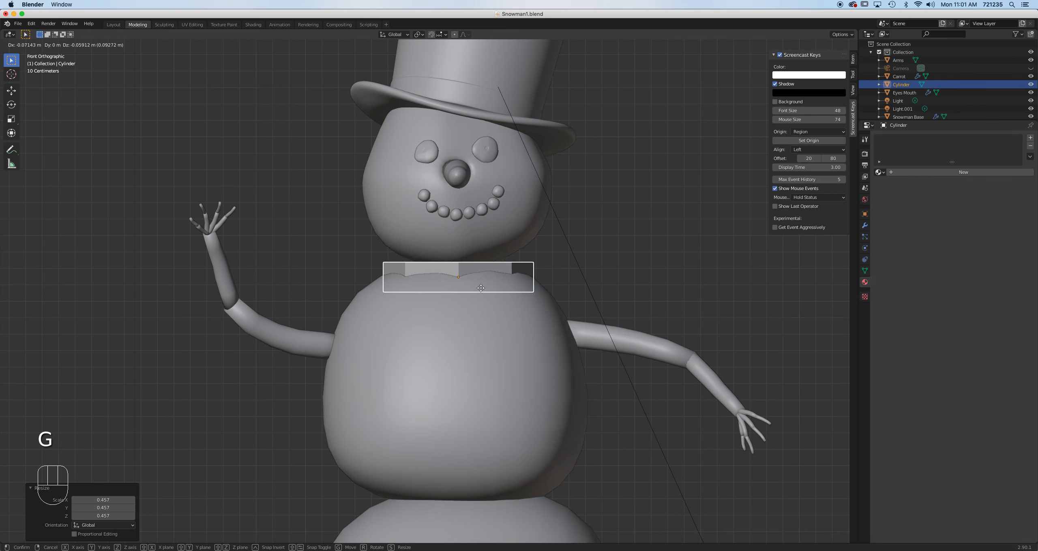
click(475, 274)
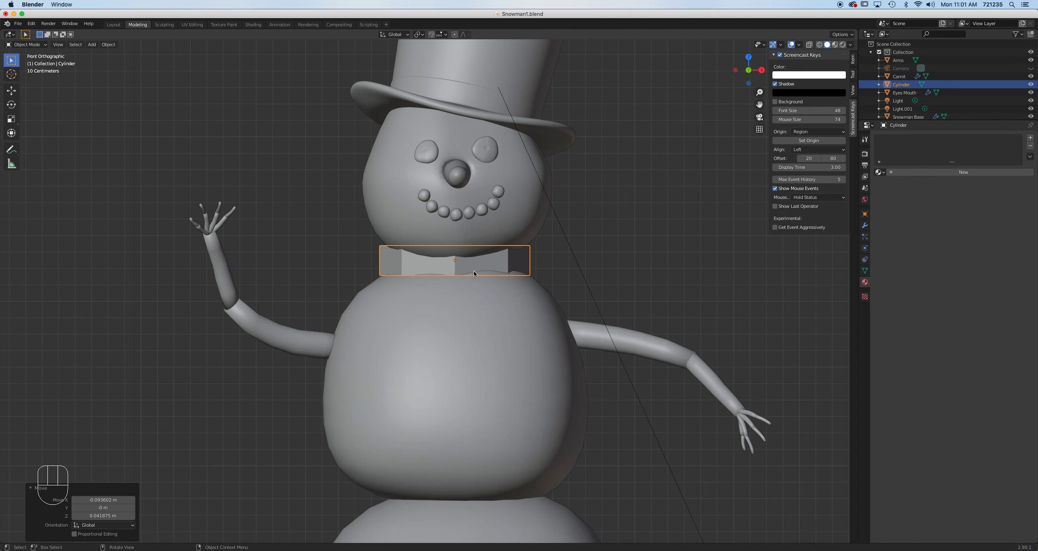
Move the scarf cylinder about -0.054 m along Y in the right side view to centre it under the head.
scroll(350, 228, up, 3)
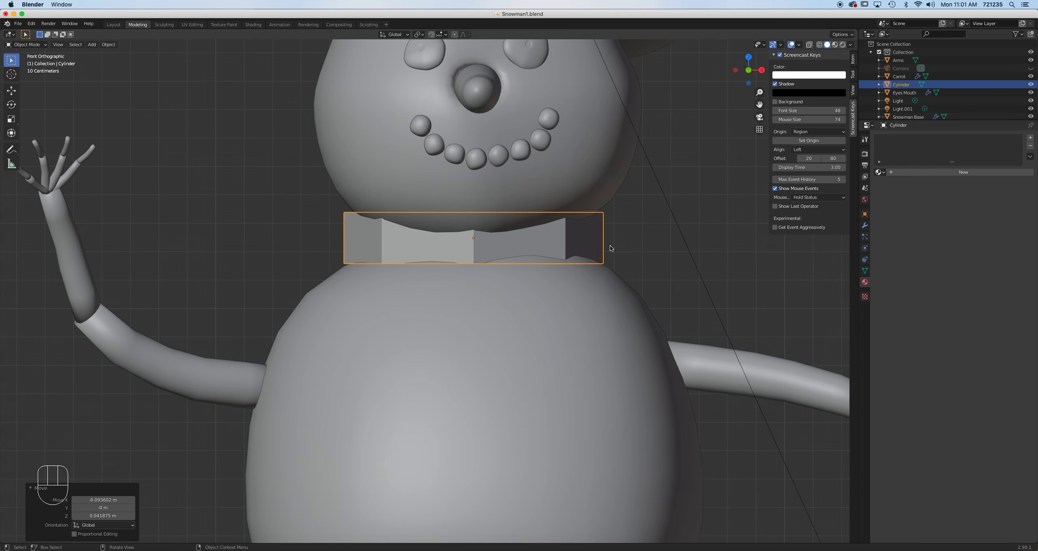
middle_drag(636, 279, 520, 285)
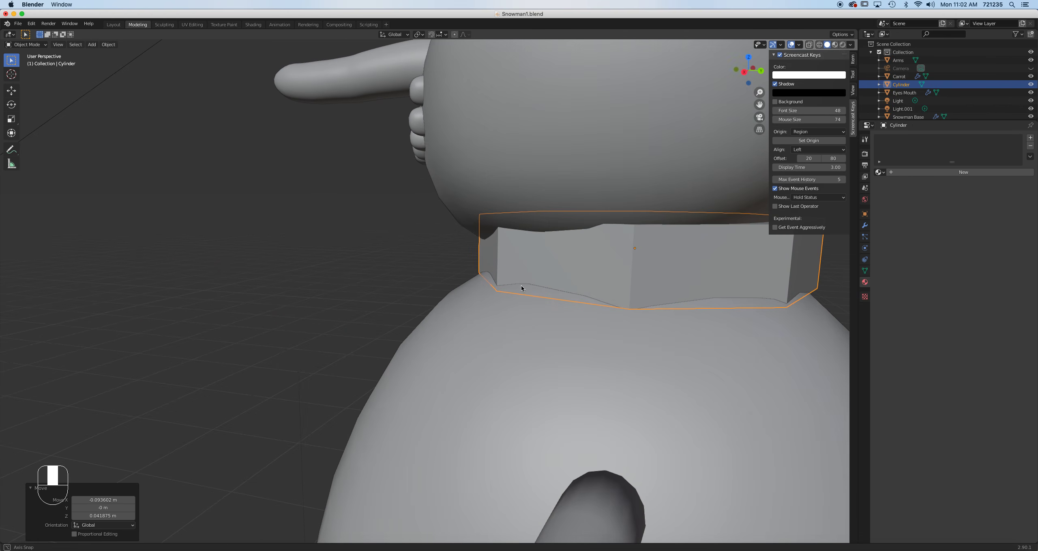
key(KP_3)
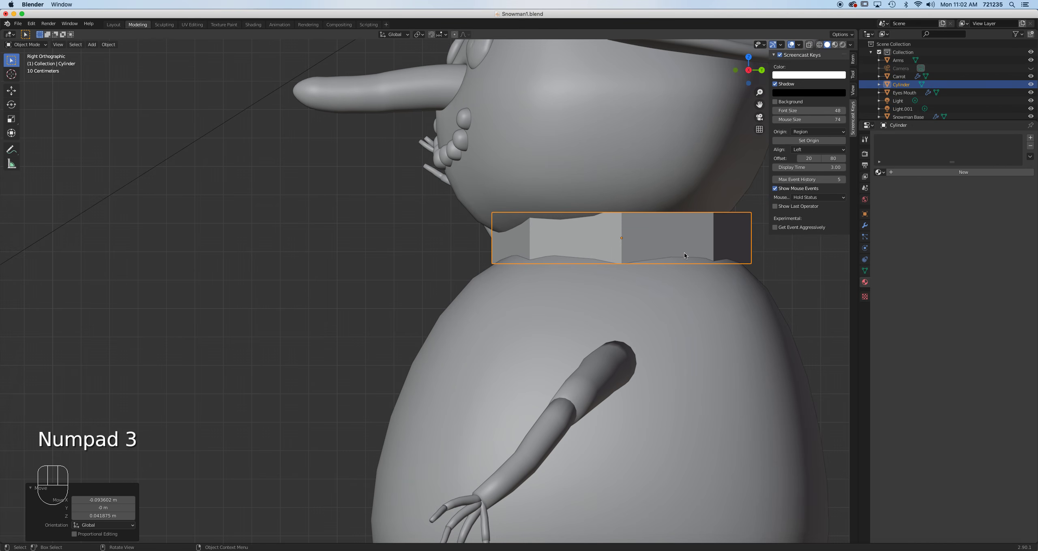
key(g)
click(666, 256)
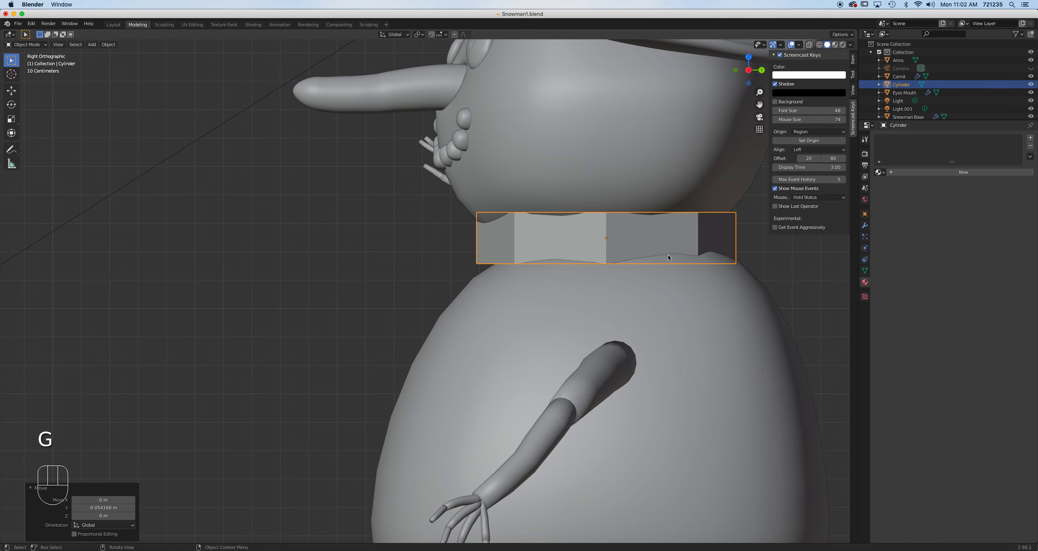
Rotate the scarf cylinder about -3.78° in the side view and scale it up slightly to wrap around the neck.
key(r)
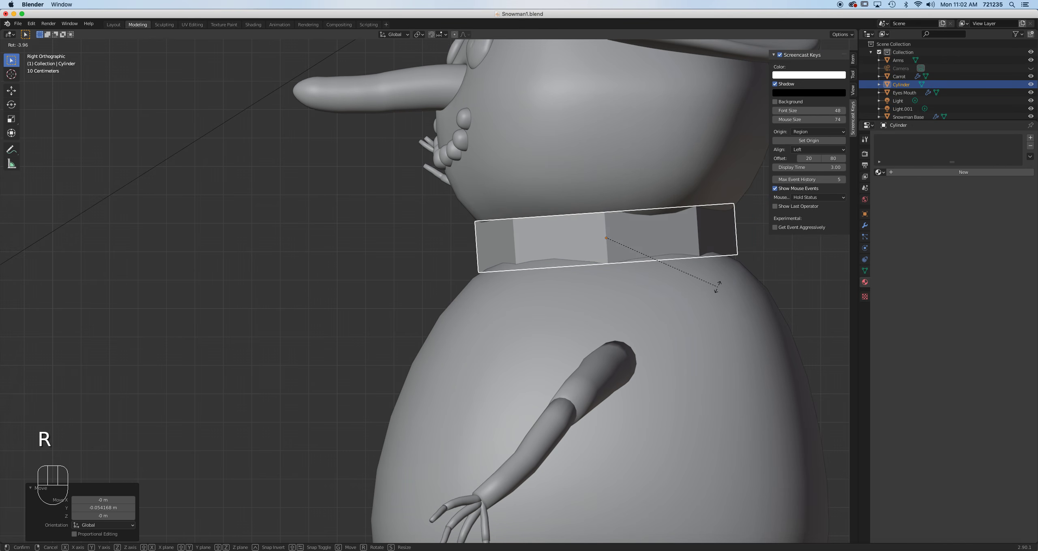
click(712, 285)
middle_drag(707, 286, 635, 302)
key(s)
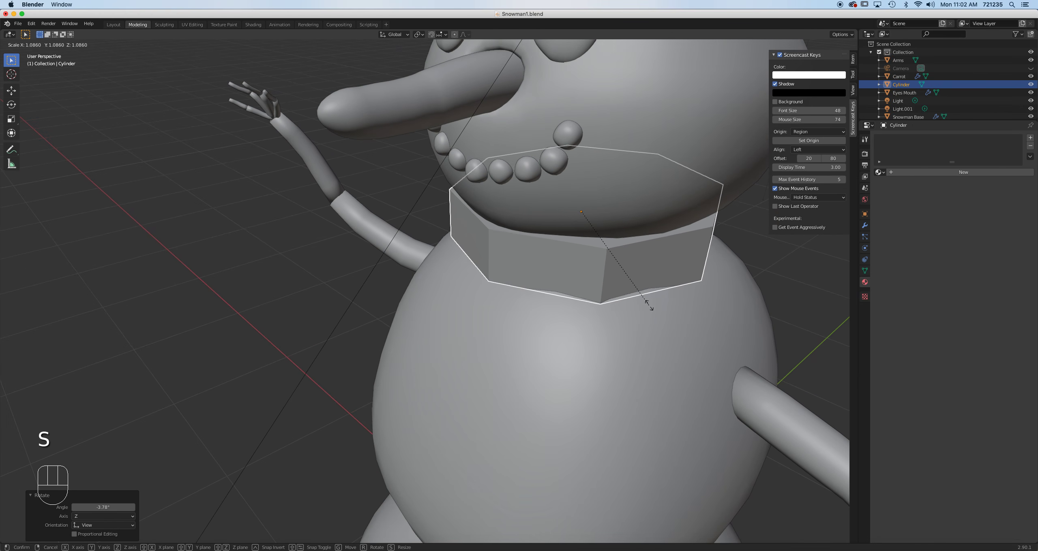
click(652, 304)
Delete the top and bottom faces of the scarf cylinder in Edit Mode, leaving an open band, and return to Object Mode.
key(Tab)
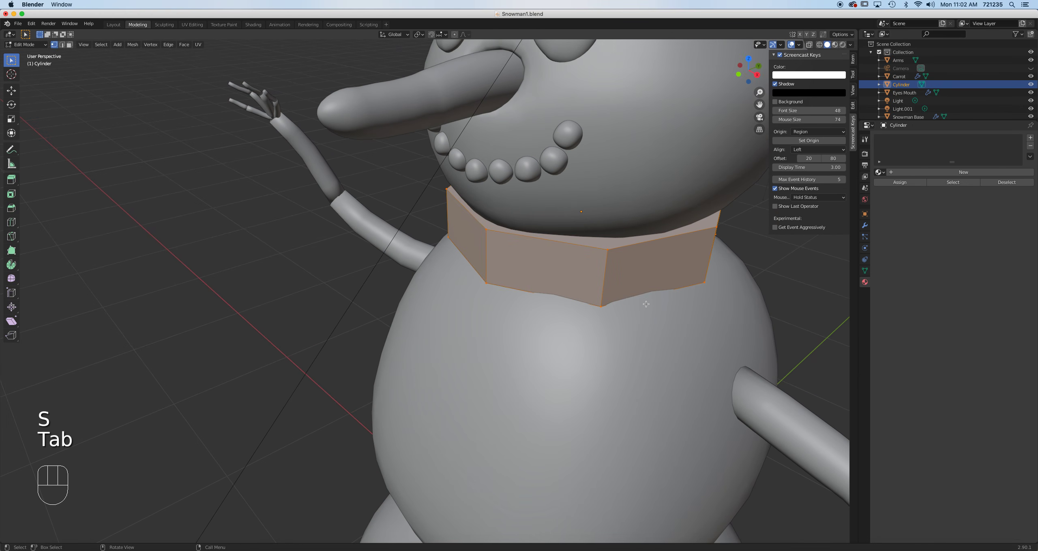
click(69, 45)
click(609, 240)
middle_drag(589, 252, 484, 289)
shift+click(484, 289)
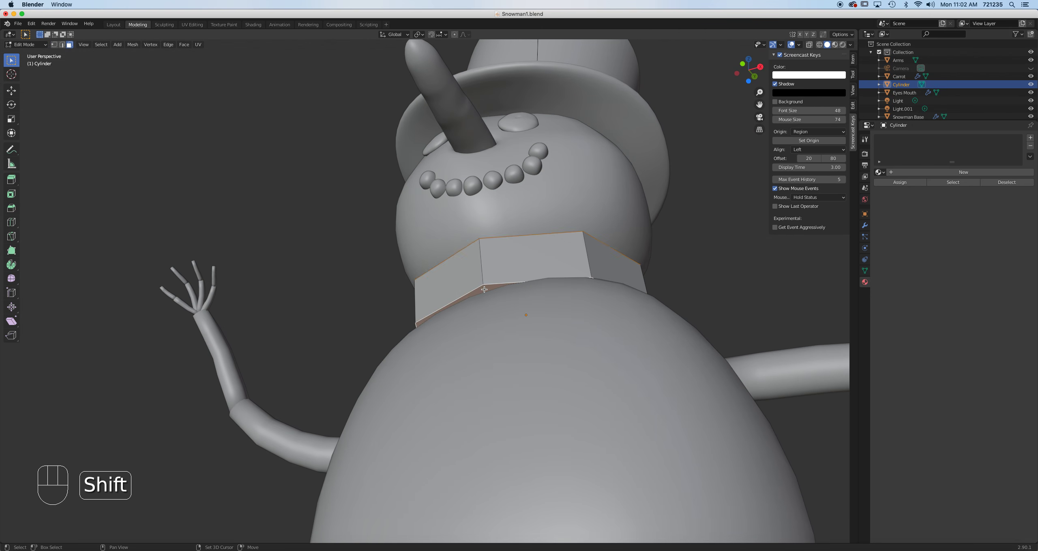
key(x)
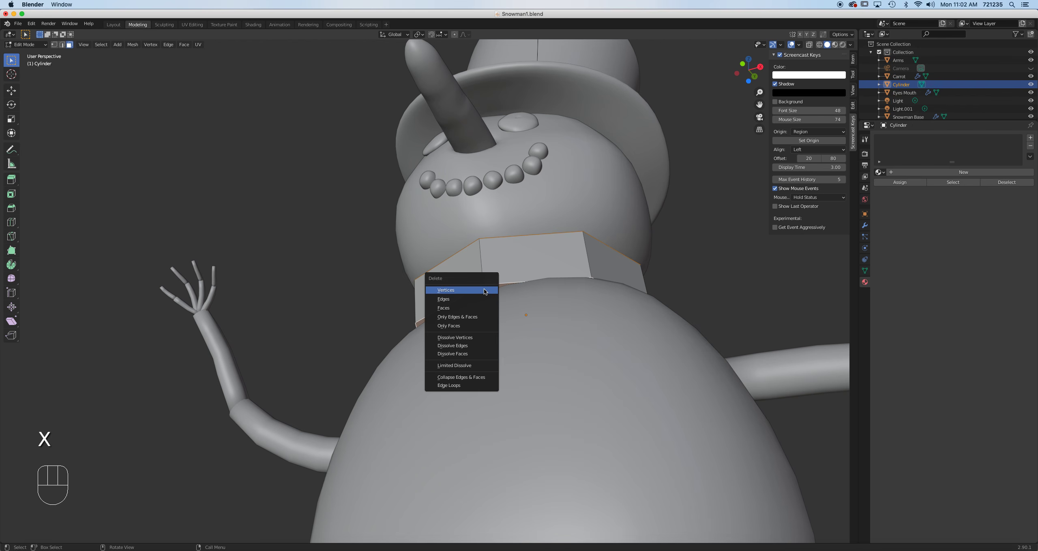
click(469, 307)
middle_drag(469, 307, 562, 288)
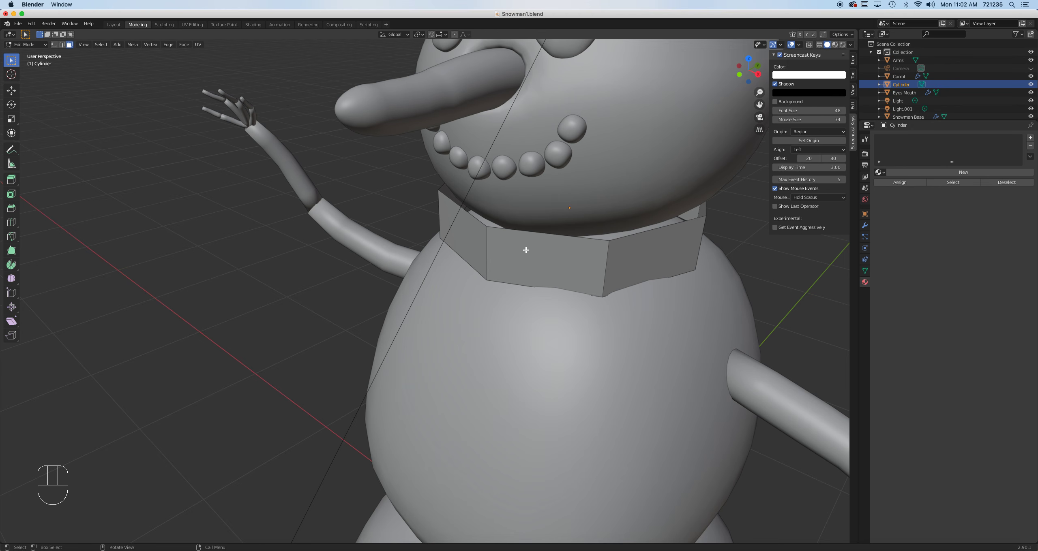
key(Tab)
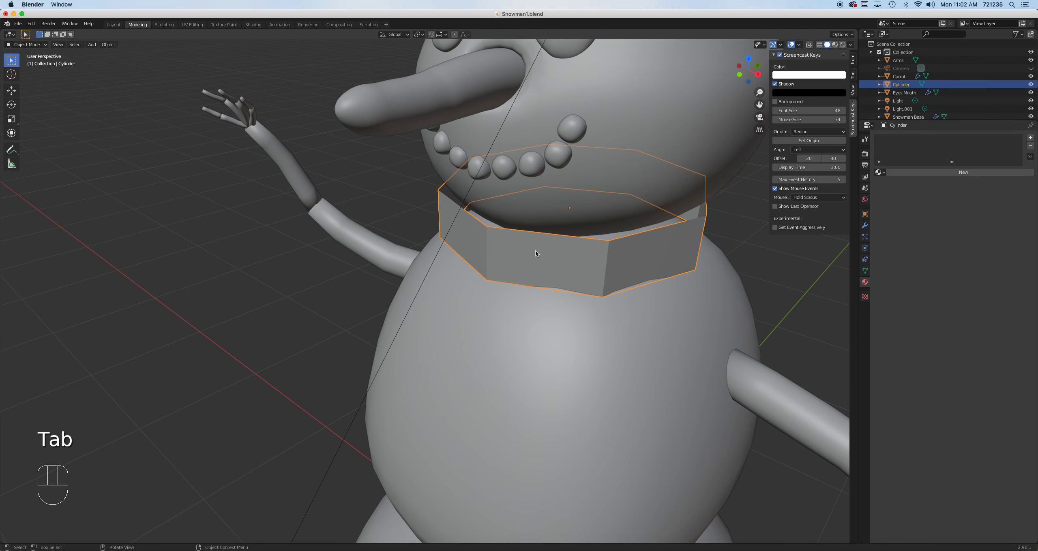
Examine the UV layout of all the scarf's faces in the UV Editing workspace.
middle_drag(521, 248, 563, 251)
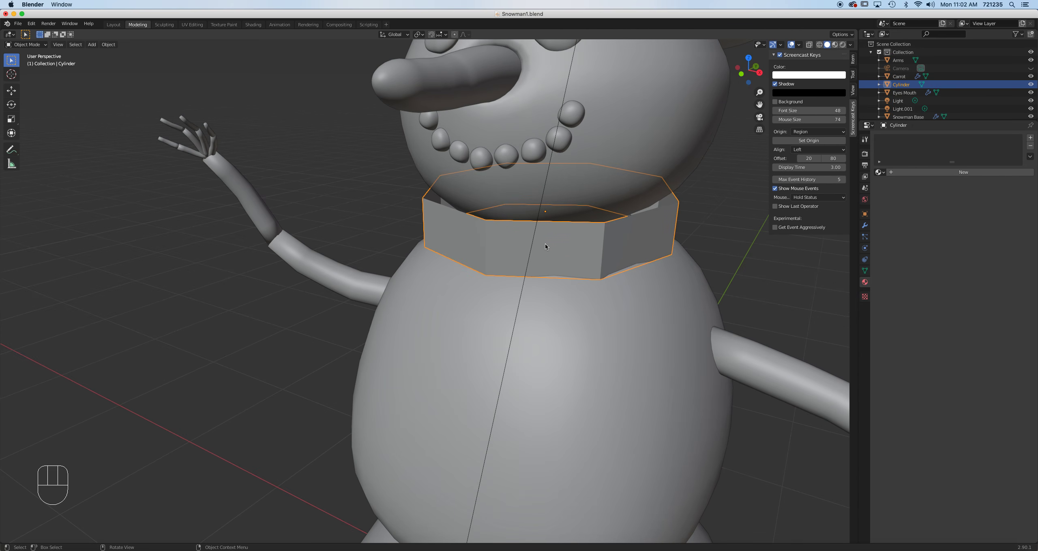
click(192, 25)
key(Tab)
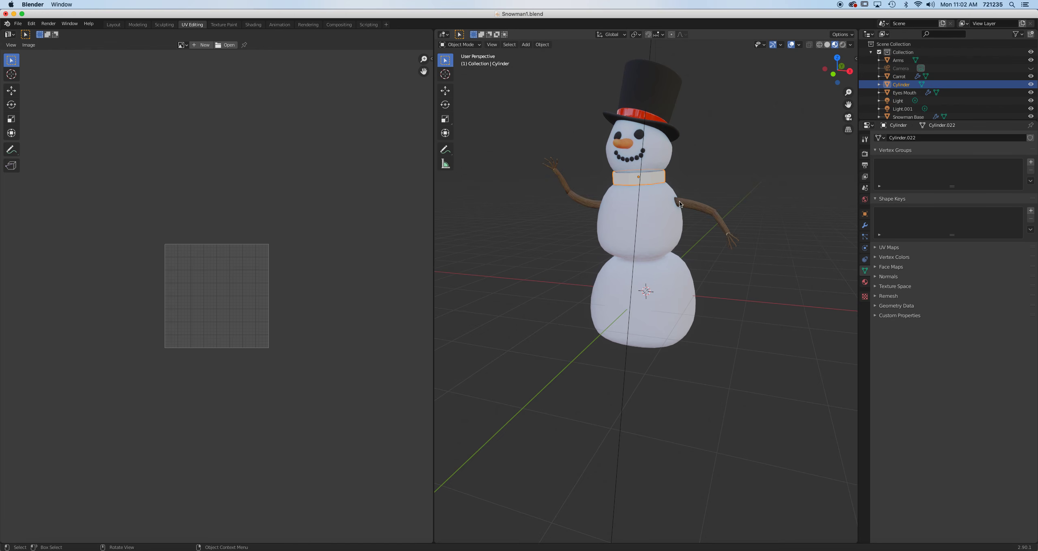
scroll(679, 201, up, 2)
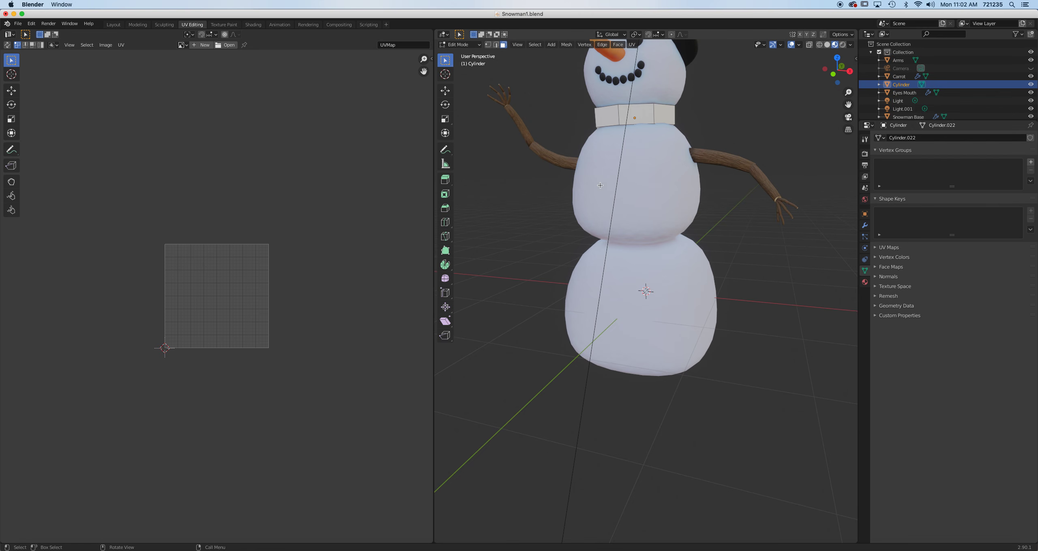
scroll(598, 187, up, 2)
shift+middle_drag(599, 167, 636, 247)
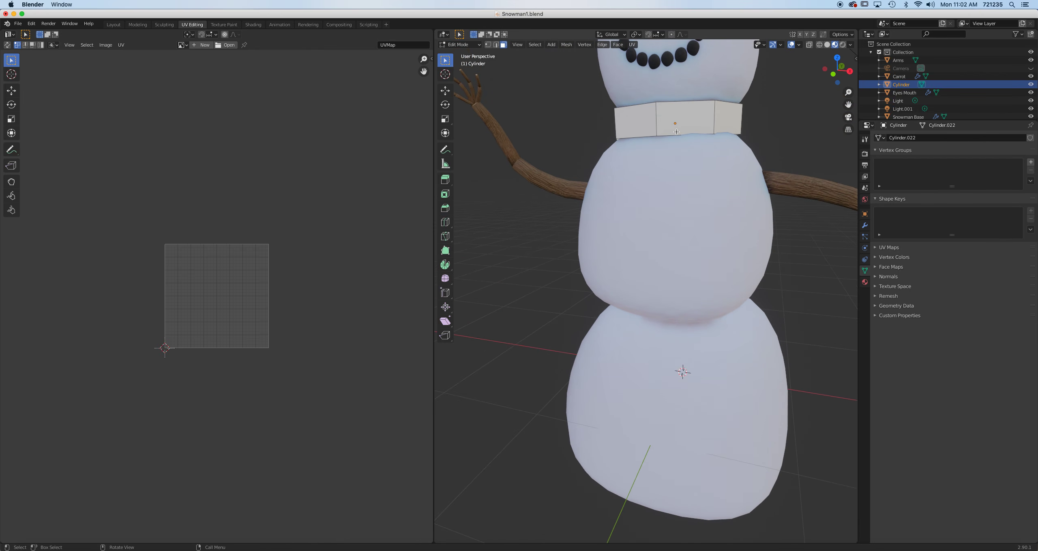
key(a)
scroll(207, 283, up, 2)
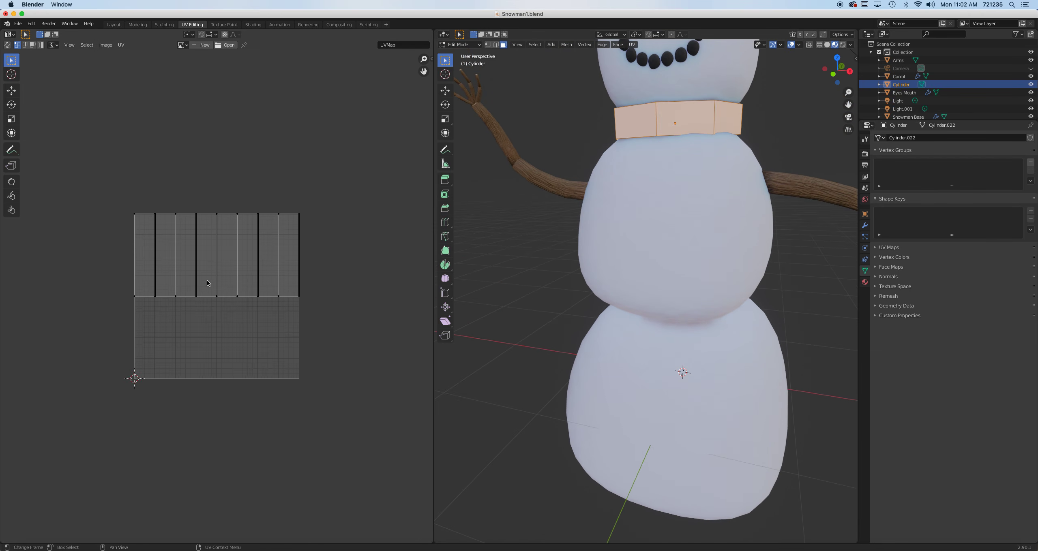
scroll(207, 283, up, 1)
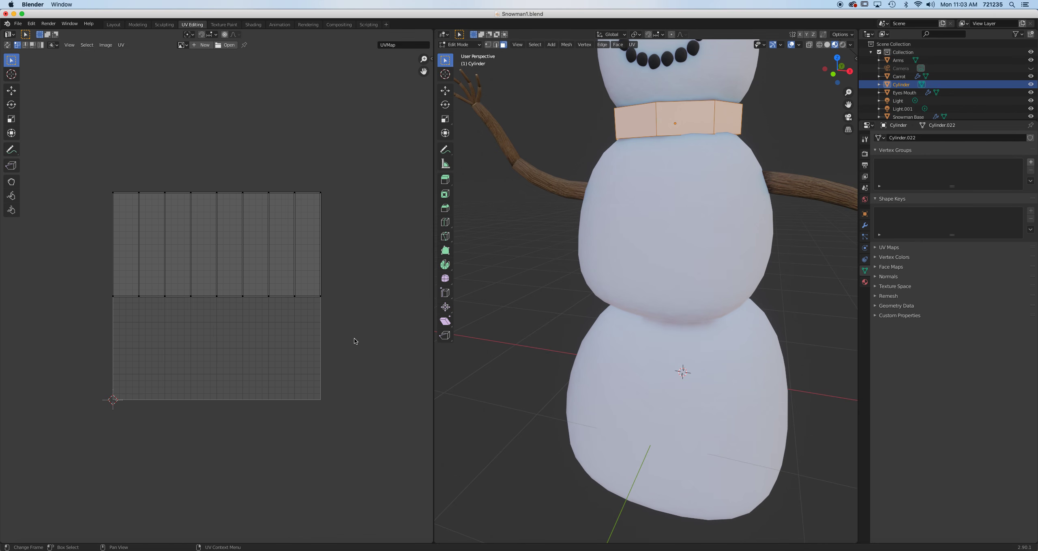
Create a new material for the scarf in the Shading workspace and name it Scarf.
click(253, 25)
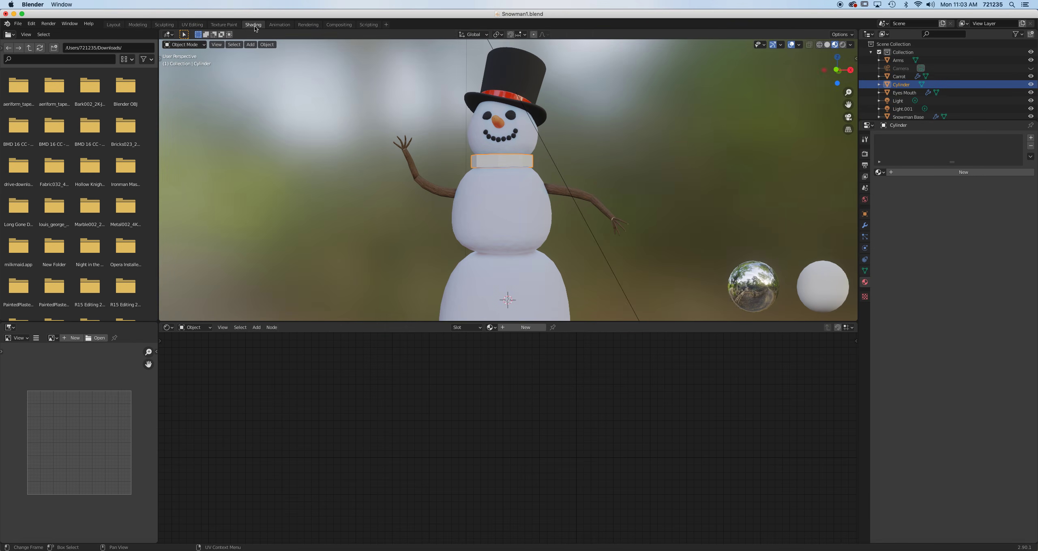
click(911, 172)
double_click(899, 140)
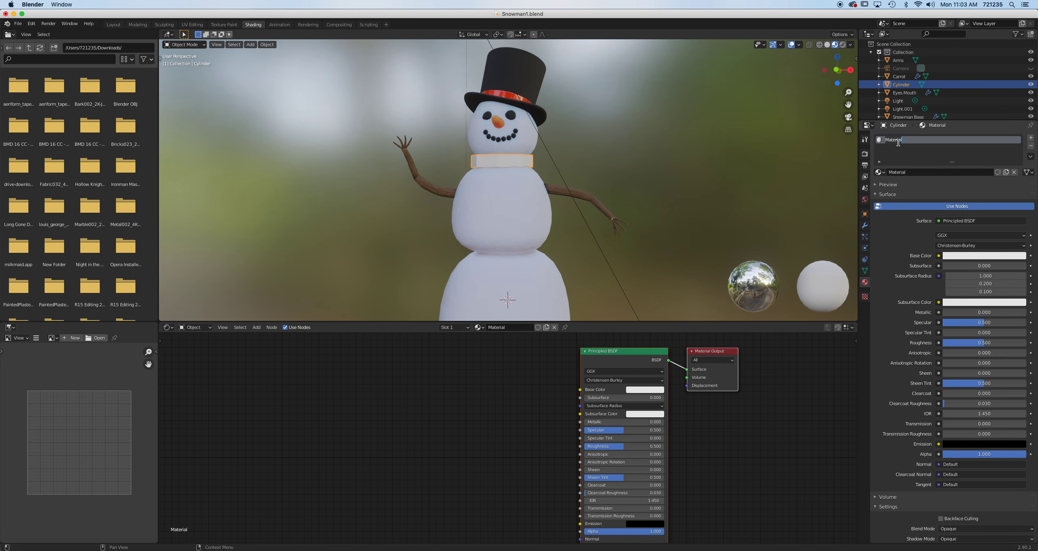
text(Scarf)
key(Return)
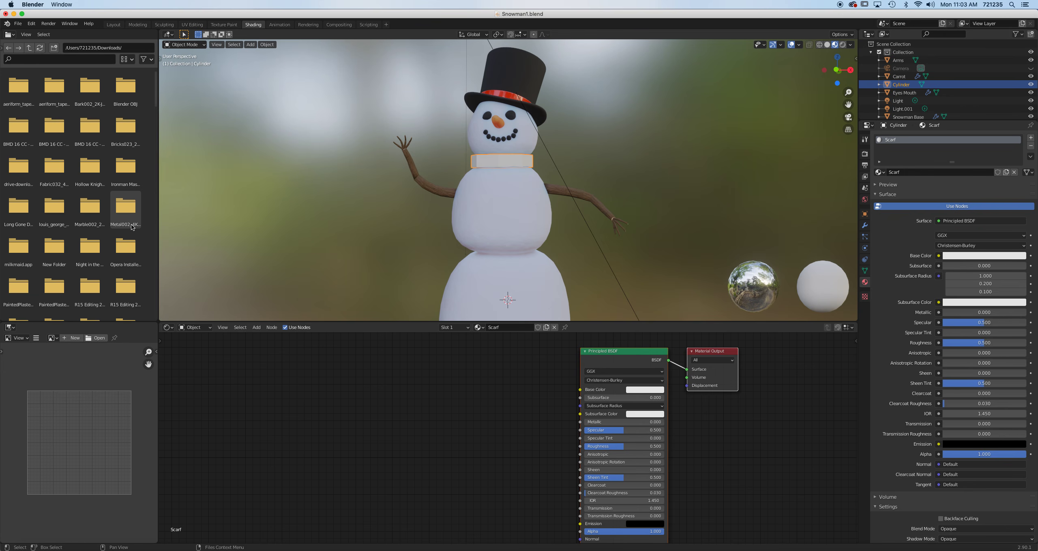
Add Fabric032_4K_Color.png as an image texture node and connect its Color output to the Principled BSDF's Base Color.
scroll(133, 227, down, 1)
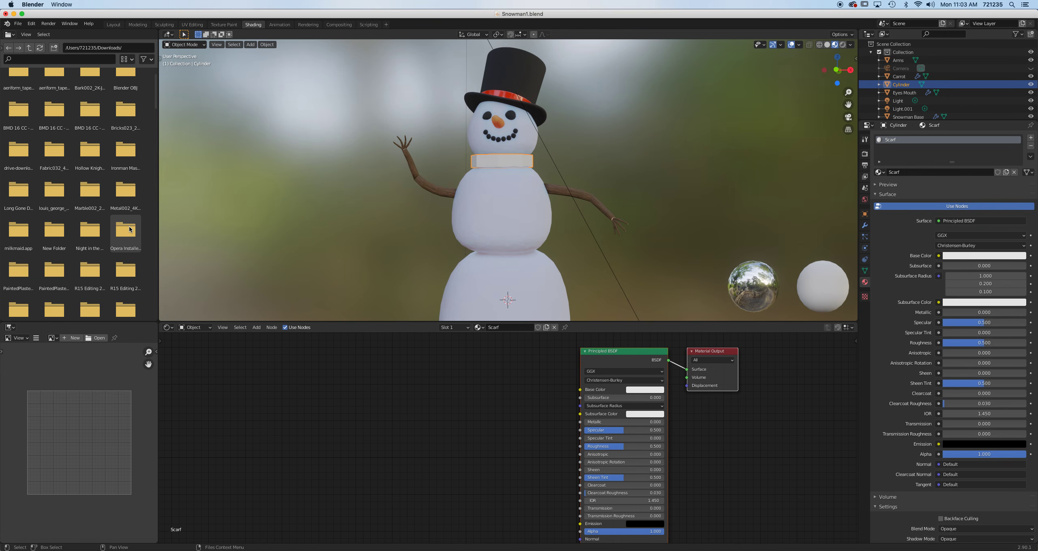
double_click(51, 152)
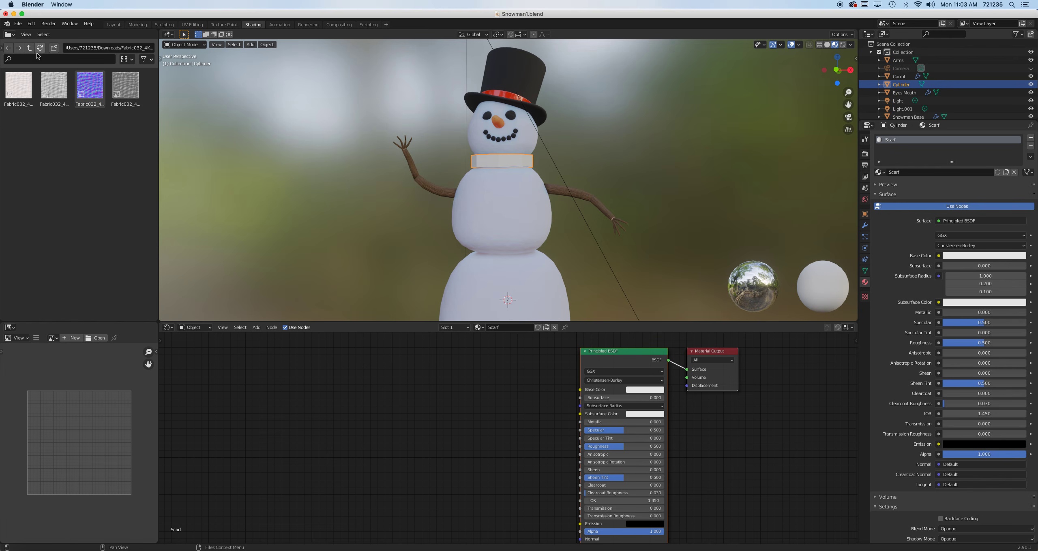
drag(22, 90, 418, 389)
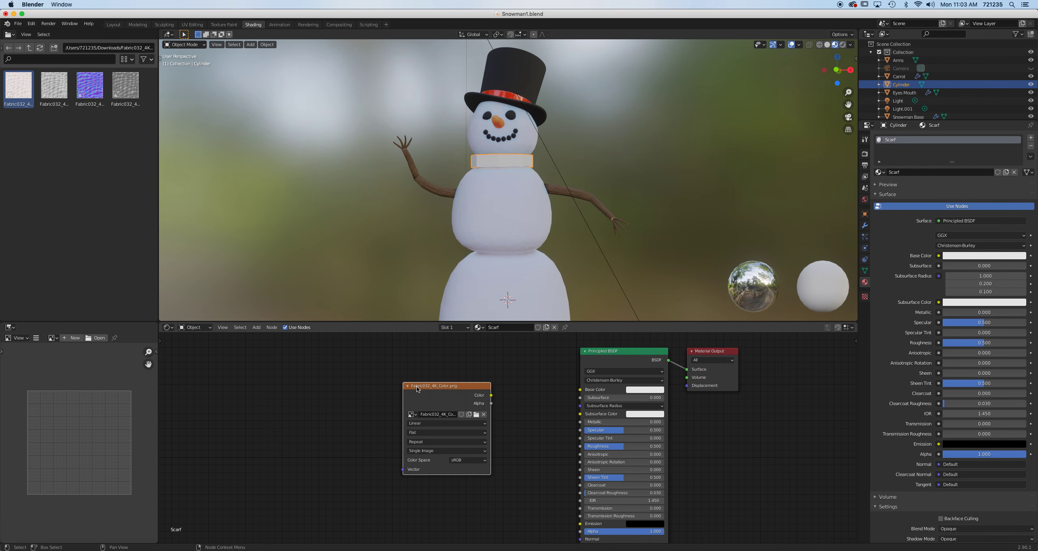
drag(491, 395, 581, 394)
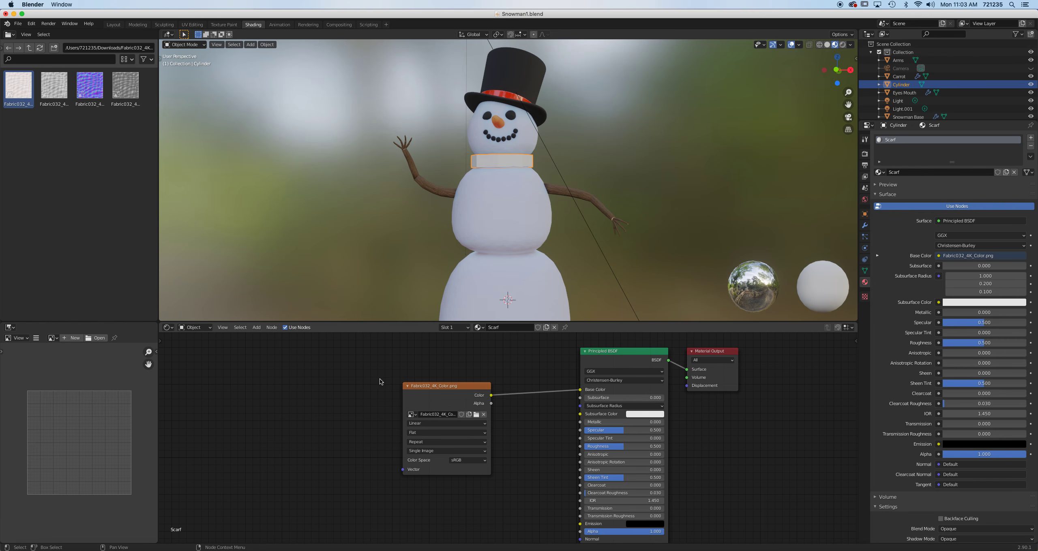
click(406, 395)
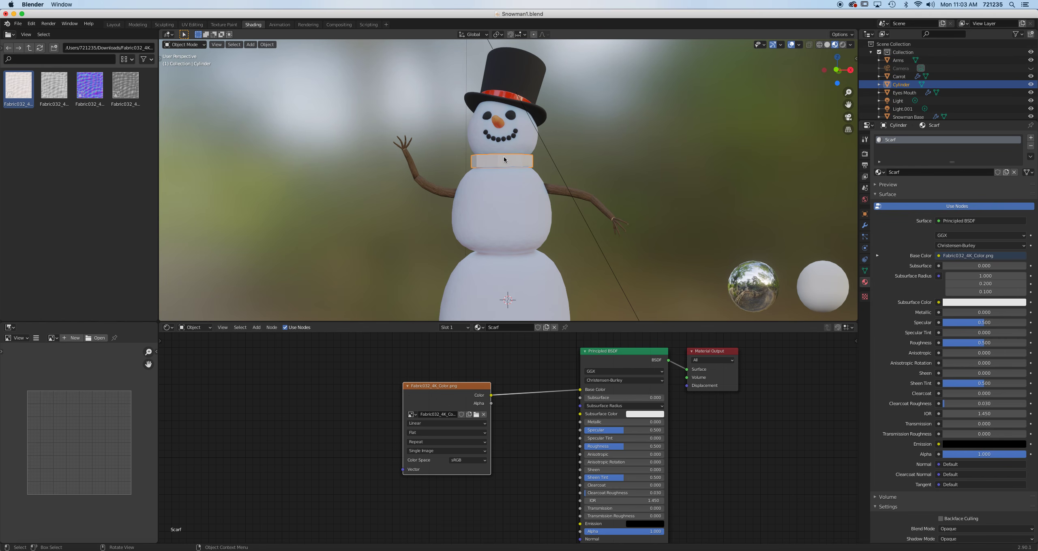
scroll(504, 158, up, 3)
scroll(511, 141, up, 5)
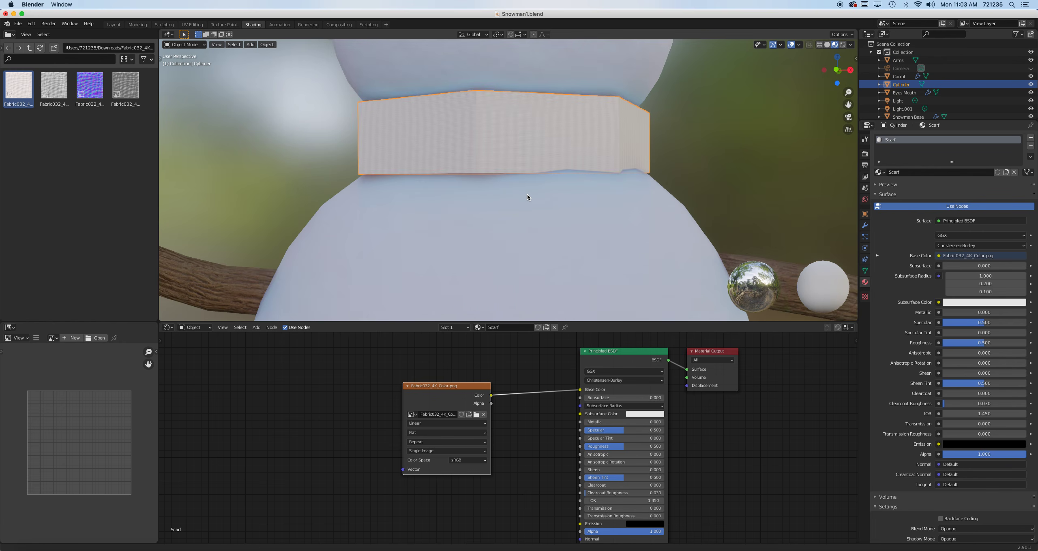
scroll(527, 197, down, 2)
Move the fabric texture node away and insert an RGB Curves node between it and Base Color.
drag(458, 390, 370, 381)
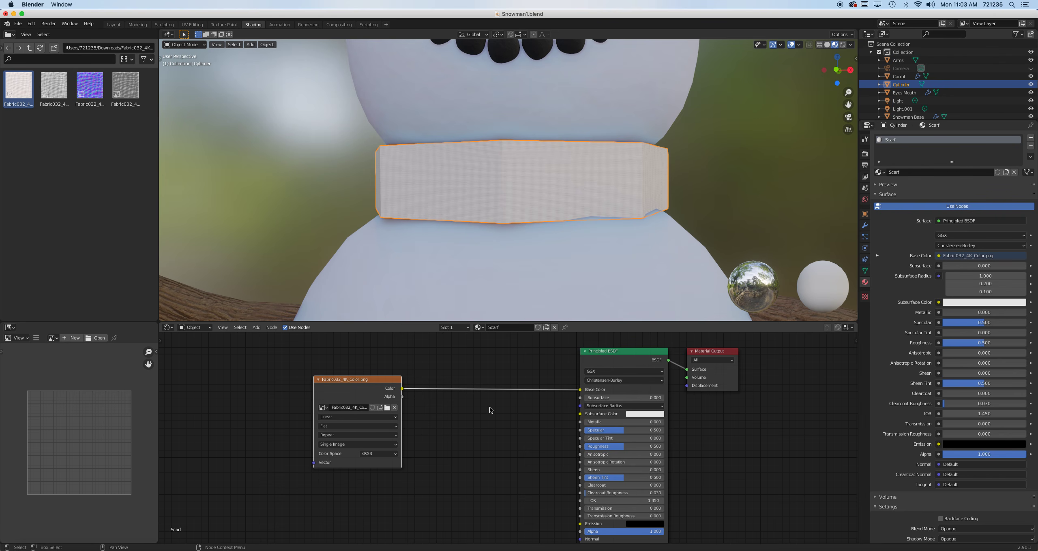
key(shift+a)
mouse_move(473, 451)
click(527, 501)
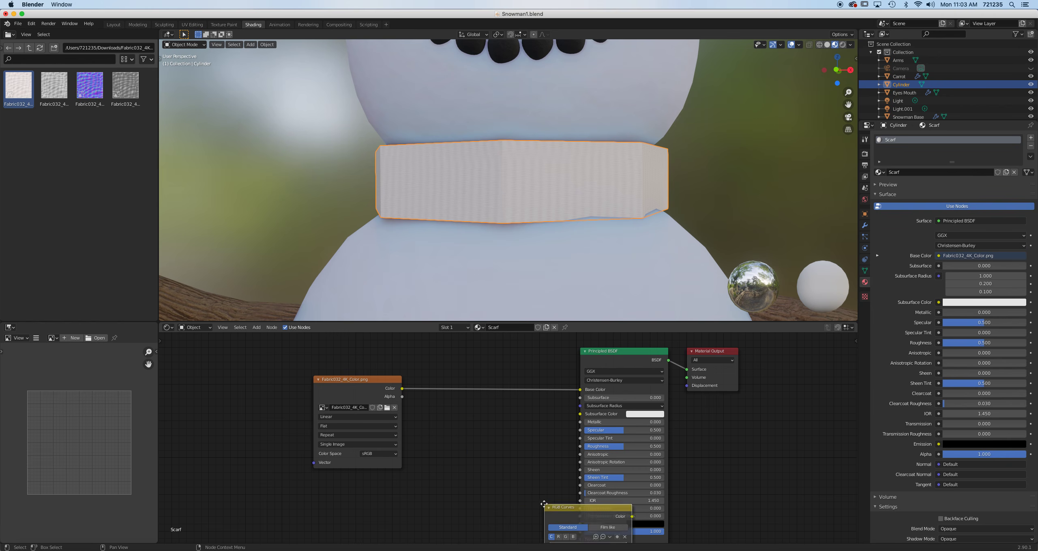
click(446, 359)
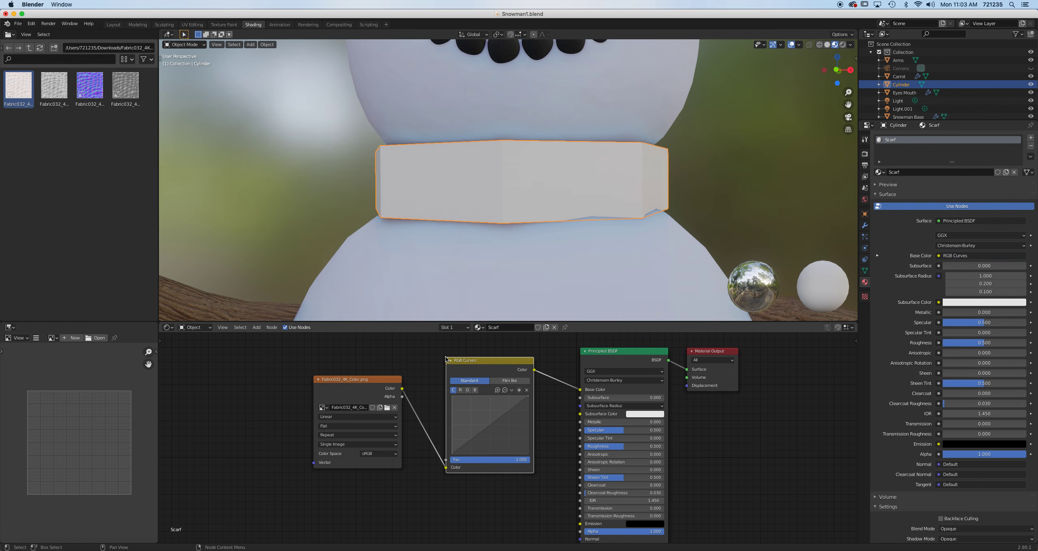
Try adding and shifting control points on the combined curve of the RGB Curves node.
click(490, 424)
click(506, 414)
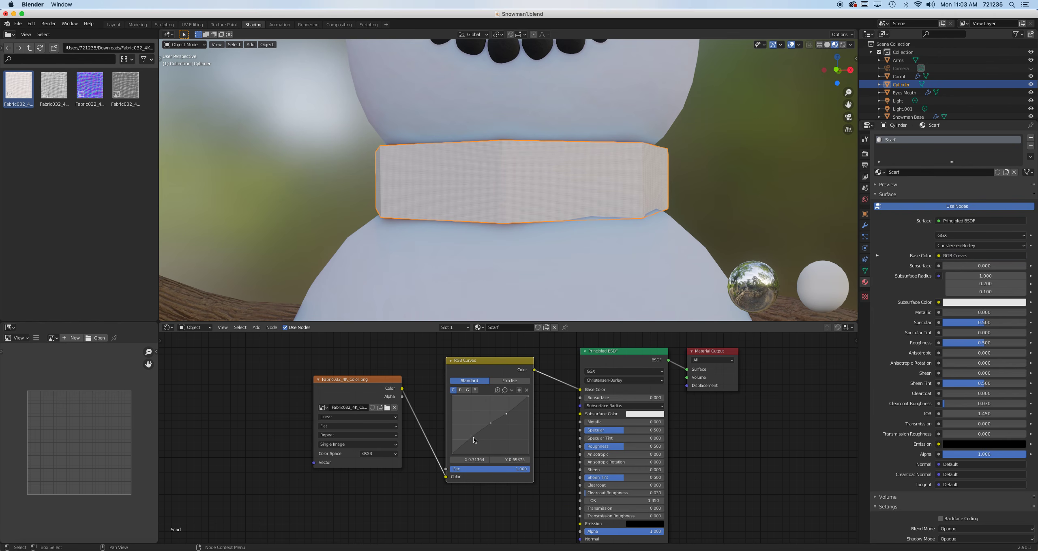
mouse_move(490, 423)
mouse_down()
mouse_move(504, 434)
mouse_move(495, 426)
mouse_up()
Try tinting the scarf by reshaping the red channel's curve, and delete the RGB Curves node.
click(460, 391)
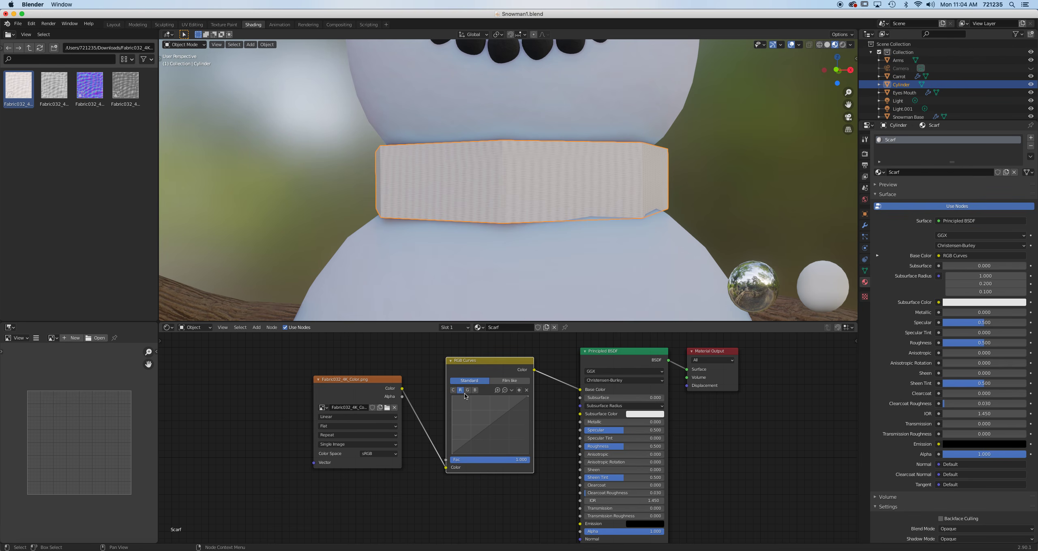
click(492, 425)
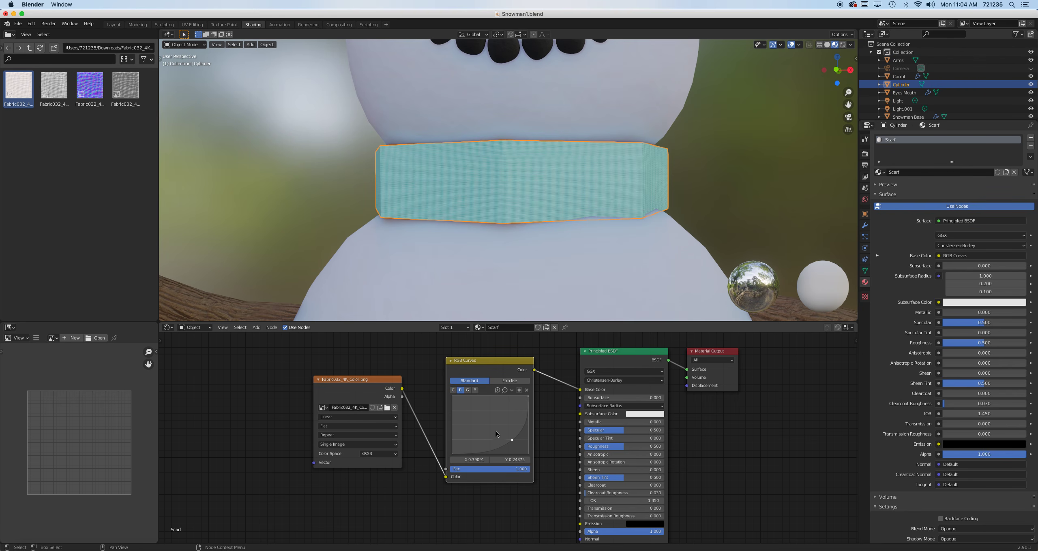
drag(510, 439, 483, 416)
click(498, 408)
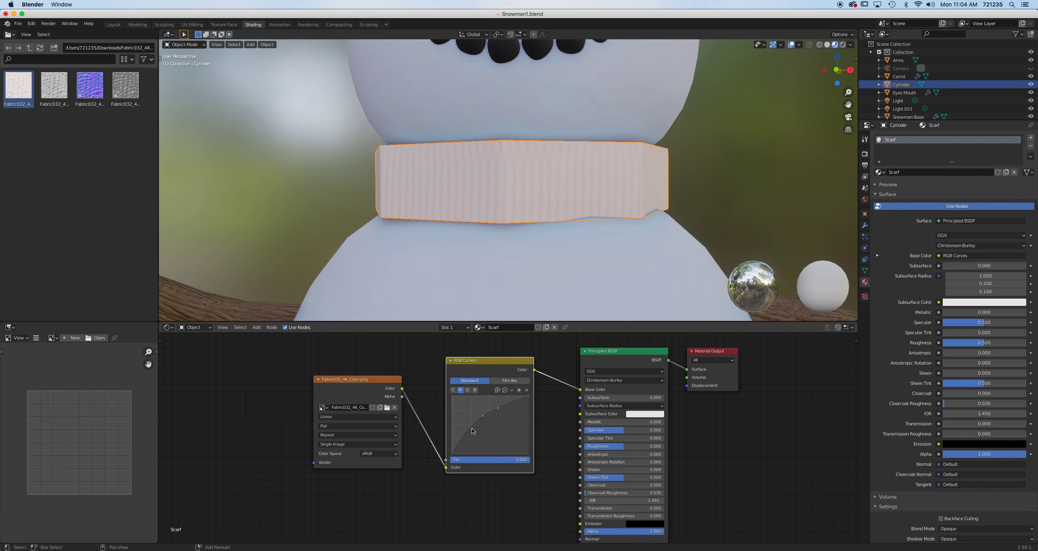
shift+click(470, 430)
drag(482, 416, 471, 437)
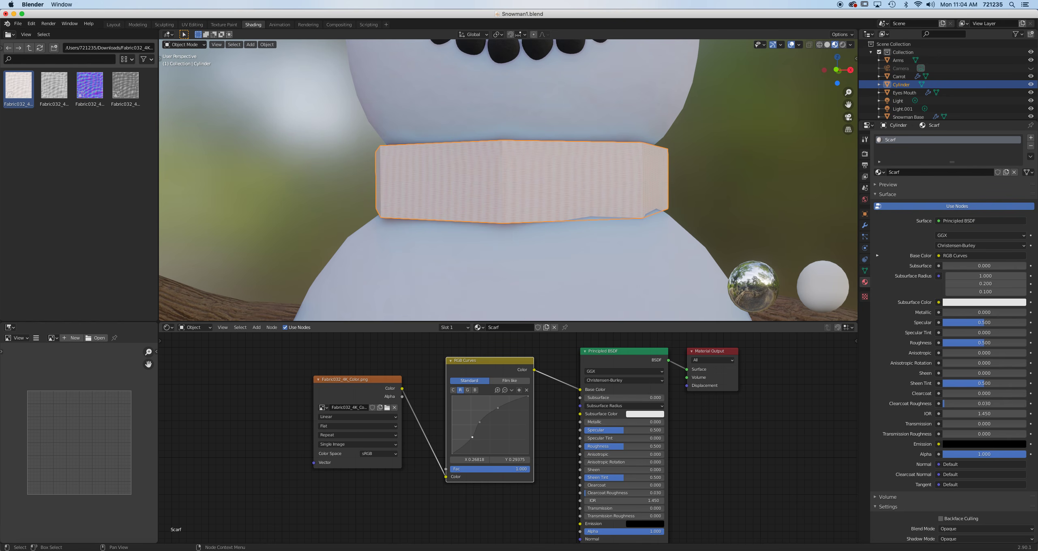
key(x)
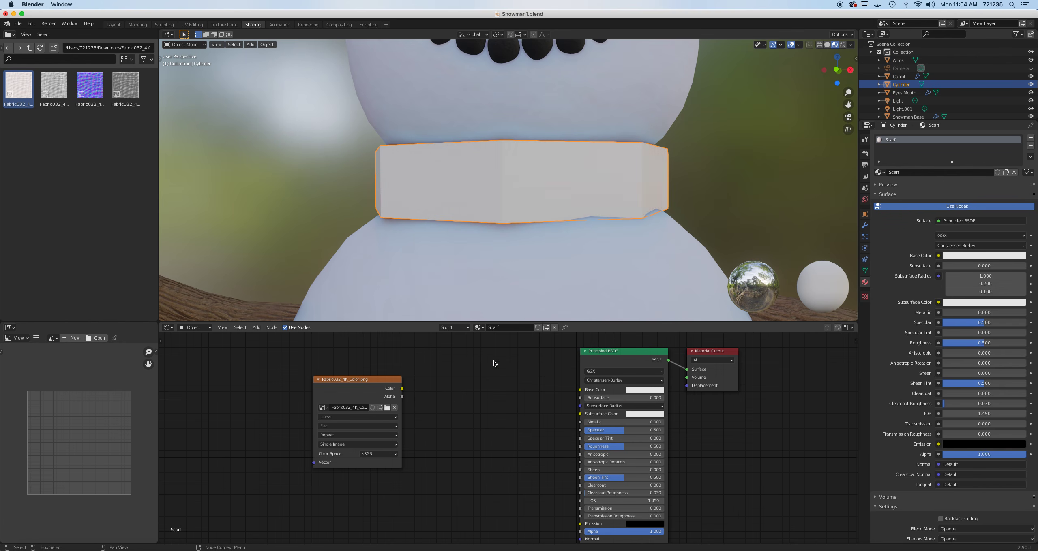
Replace the fabric colour texture node with a Fabric032_4K_Normal.png image texture set to Non-Color.
drag(376, 379, 430, 381)
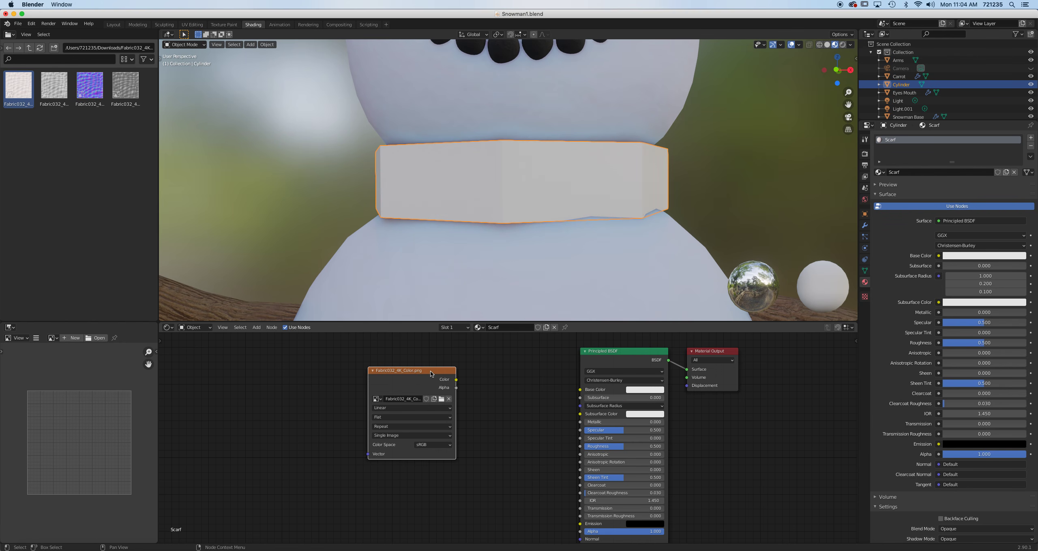
key(x)
drag(90, 85, 397, 490)
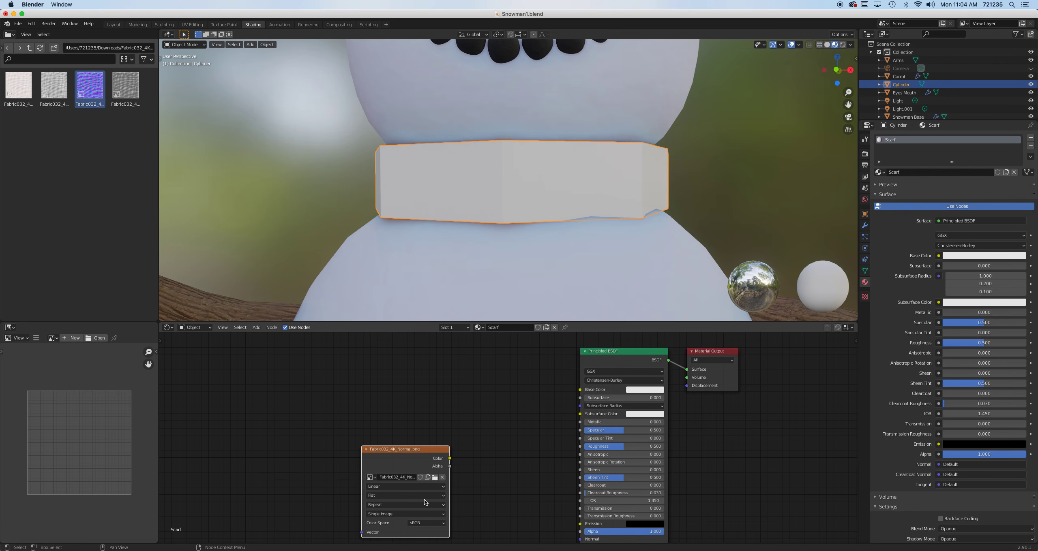
click(429, 524)
click(434, 493)
drag(437, 461, 428, 428)
Add a Normal Map node and wire the texture's Color through it into the Principled BSDF's Normal input.
key(shift+a)
mouse_move(503, 509)
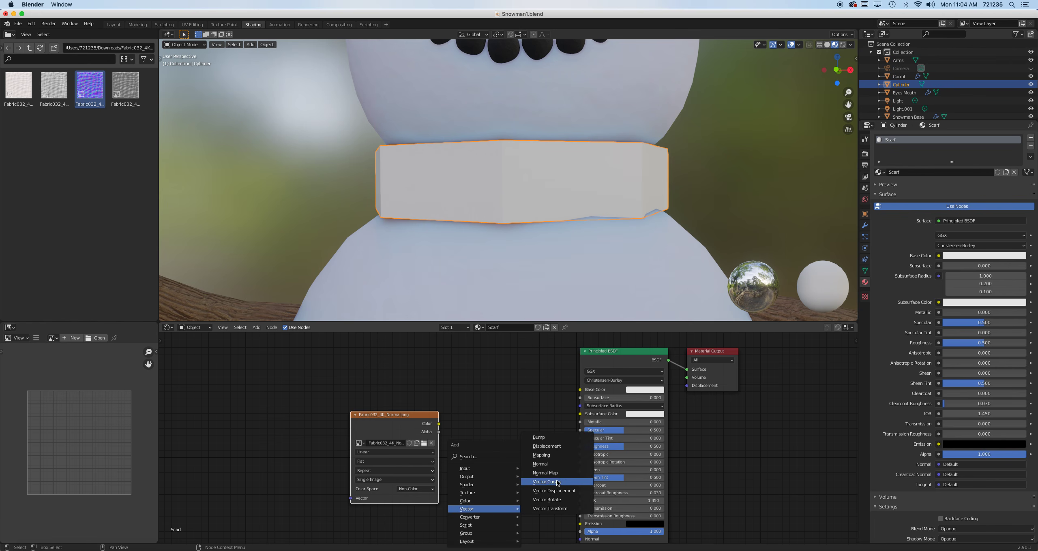
click(544, 473)
drag(439, 425, 485, 515)
drag(540, 478, 580, 539)
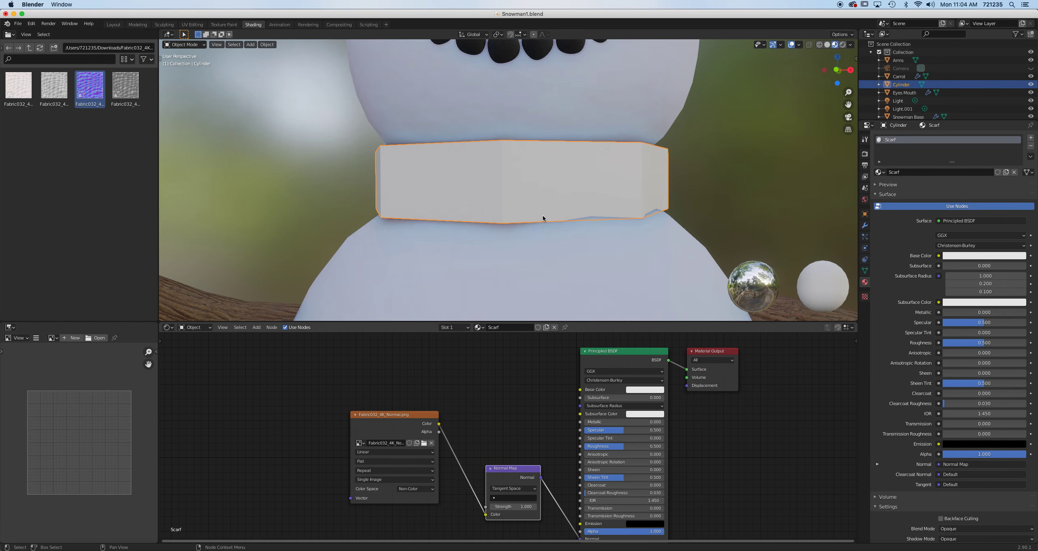
middle_drag(543, 212, 519, 223)
mouse_move(420, 243)
middle_down()
mouse_move(405, 246)
mouse_move(423, 241)
middle_up()
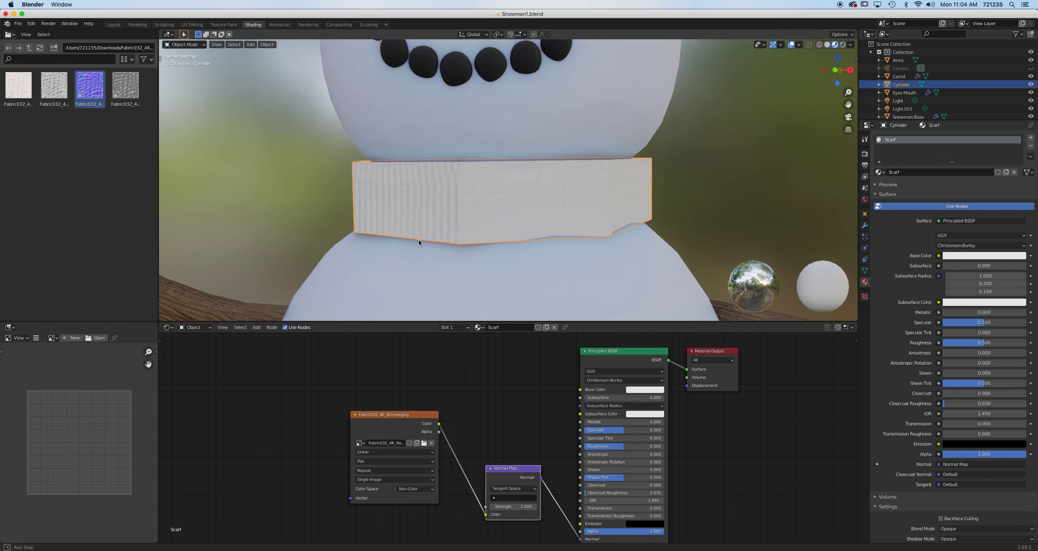
Set the scarf material's Base Color to a fully saturated red.
click(645, 390)
drag(658, 318, 659, 338)
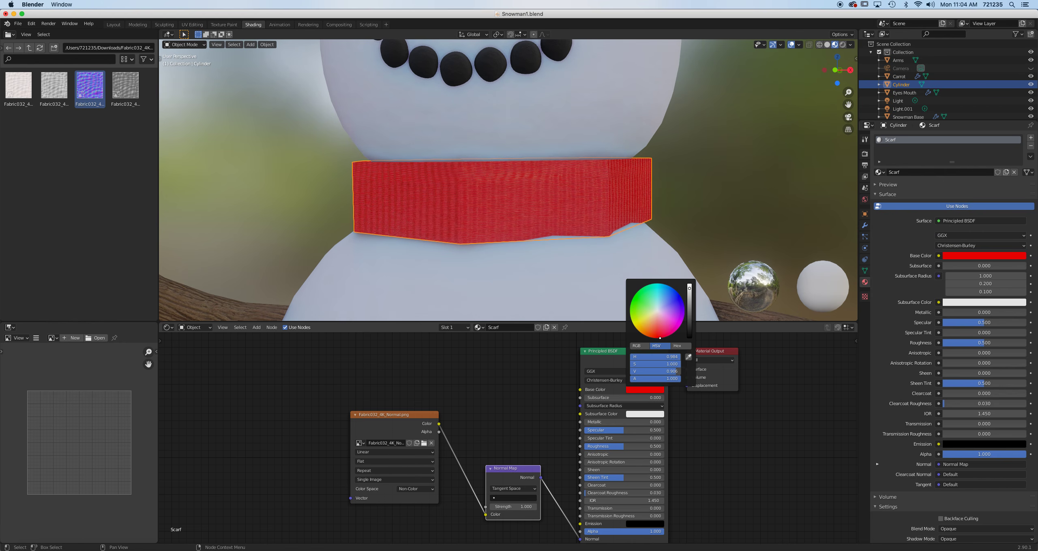
scroll(535, 210, up, 5)
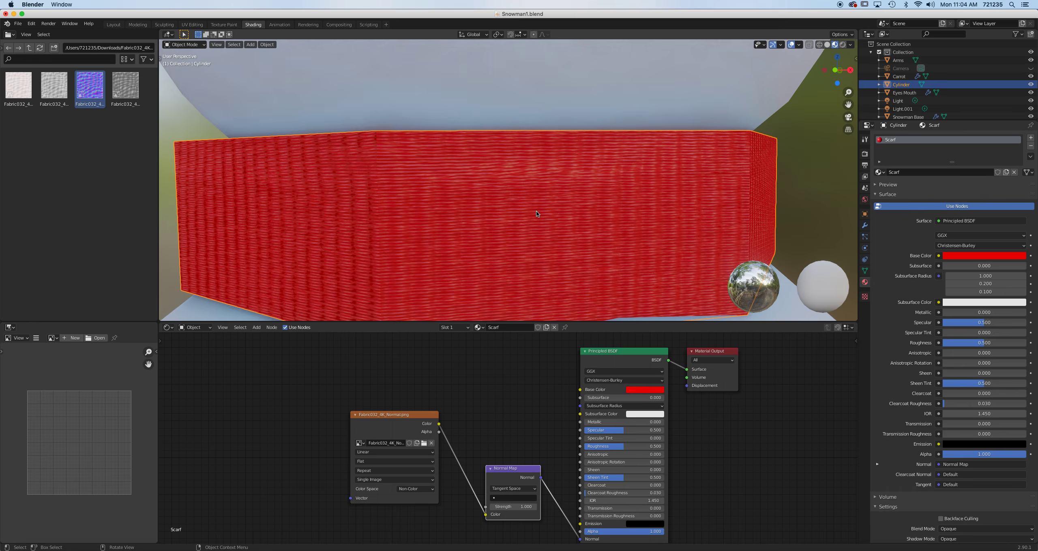
Raise the scarf material's Roughness to about 0.87 and its Sheen to 1.000.
drag(624, 446, 654, 446)
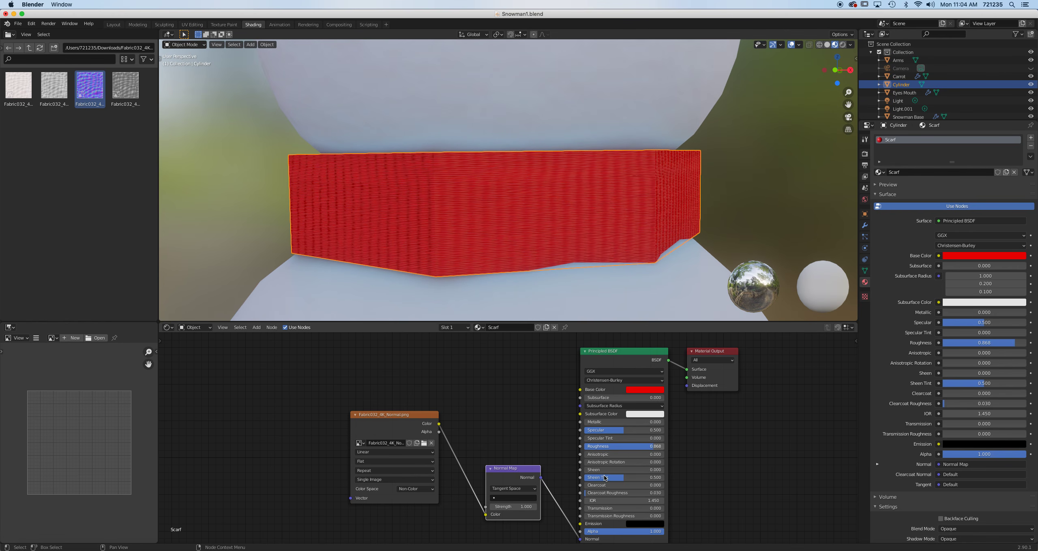
drag(604, 470, 665, 470)
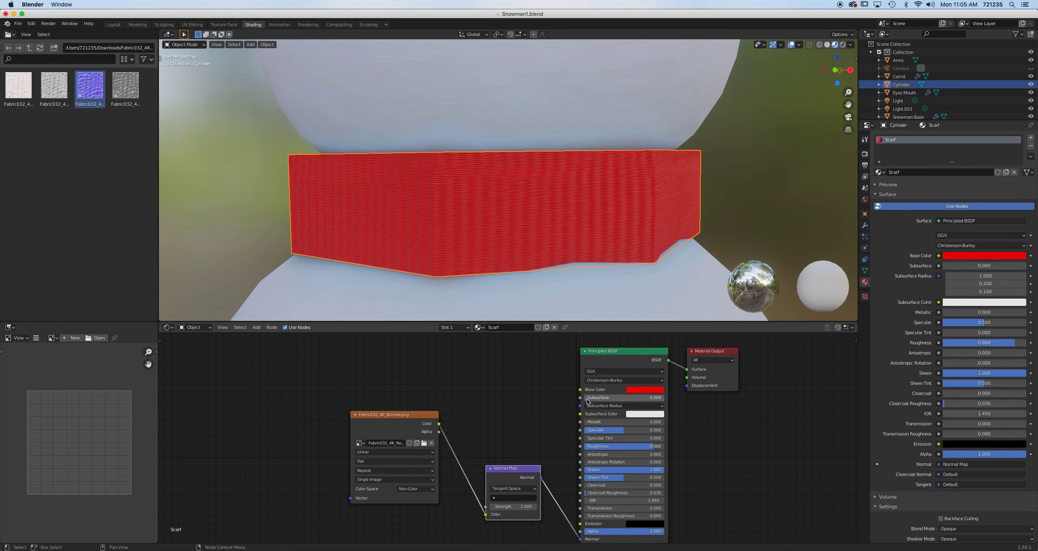
mouse_move(588, 400)
mouse_down()
mouse_move(599, 398)
mouse_move(584, 398)
mouse_up()
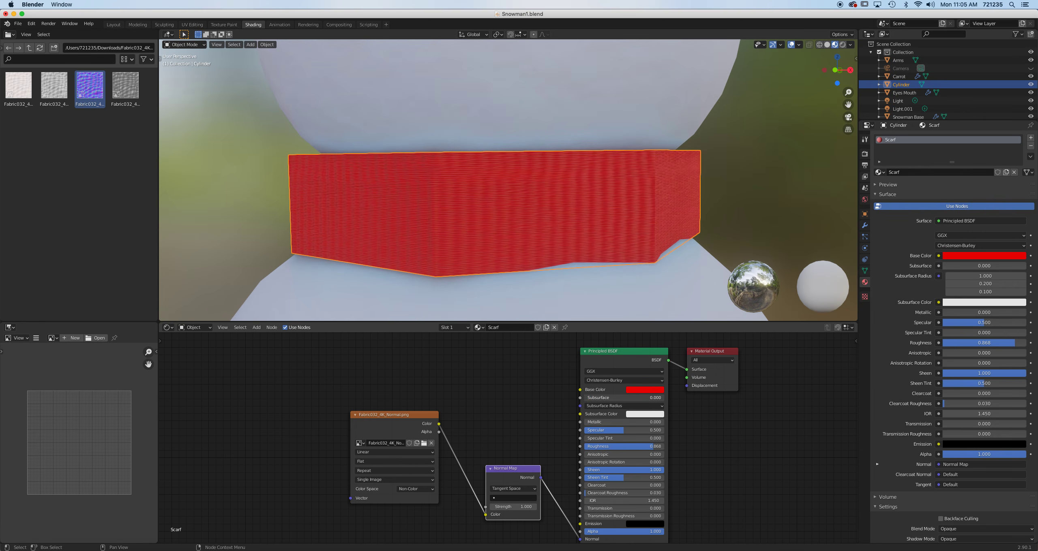
In the UV Editing workspace, move the lower row of the scarf's UV vertices up about 0.343 along Y.
middle_drag(533, 169, 553, 133)
click(192, 24)
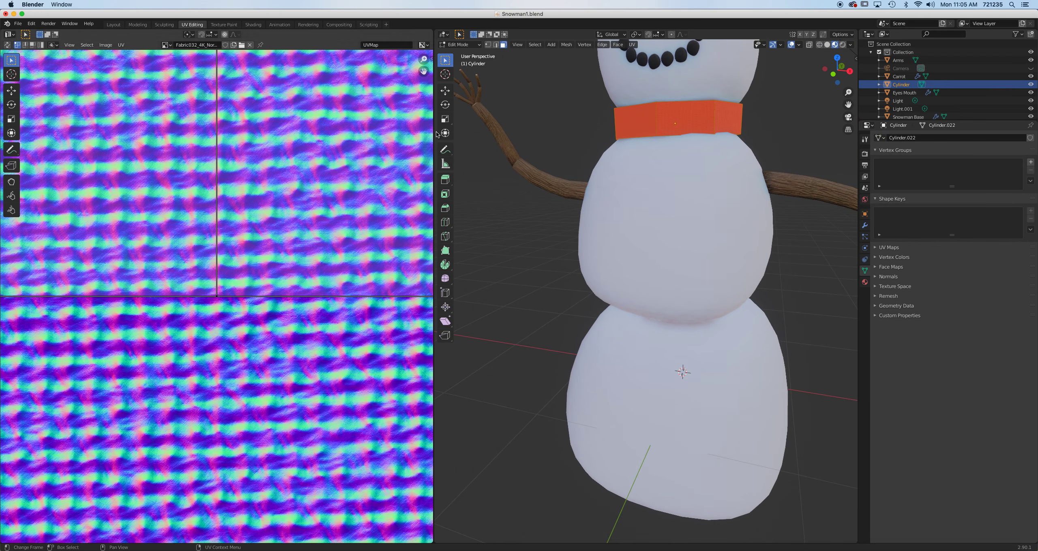
scroll(388, 242, down, 6)
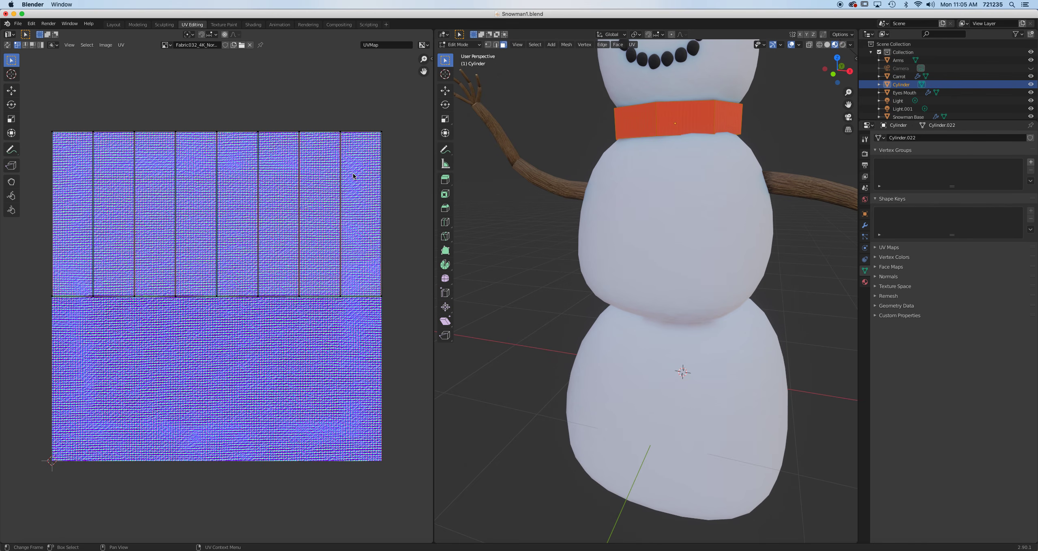
drag(399, 319, 37, 250)
key(g)
key(y)
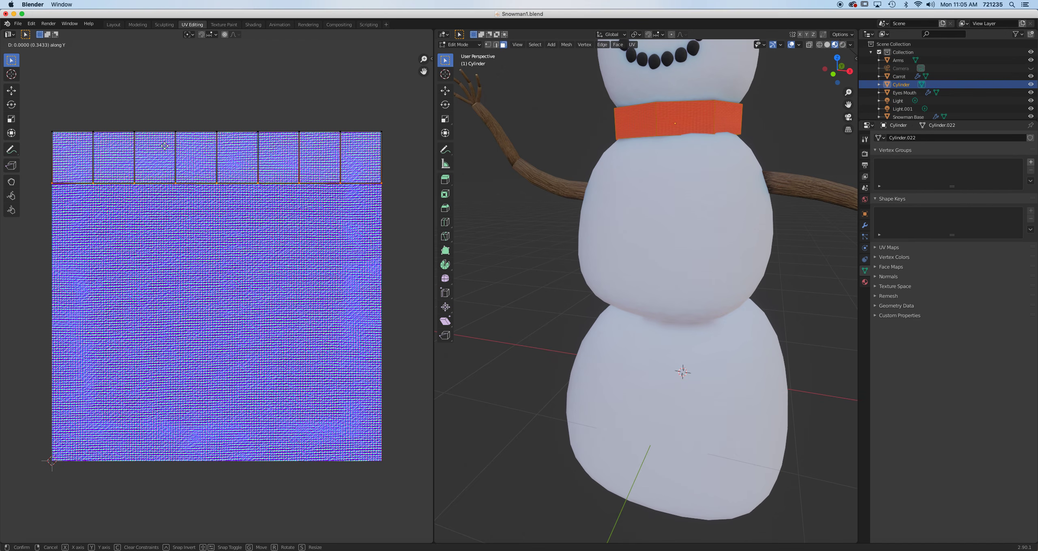
click(164, 148)
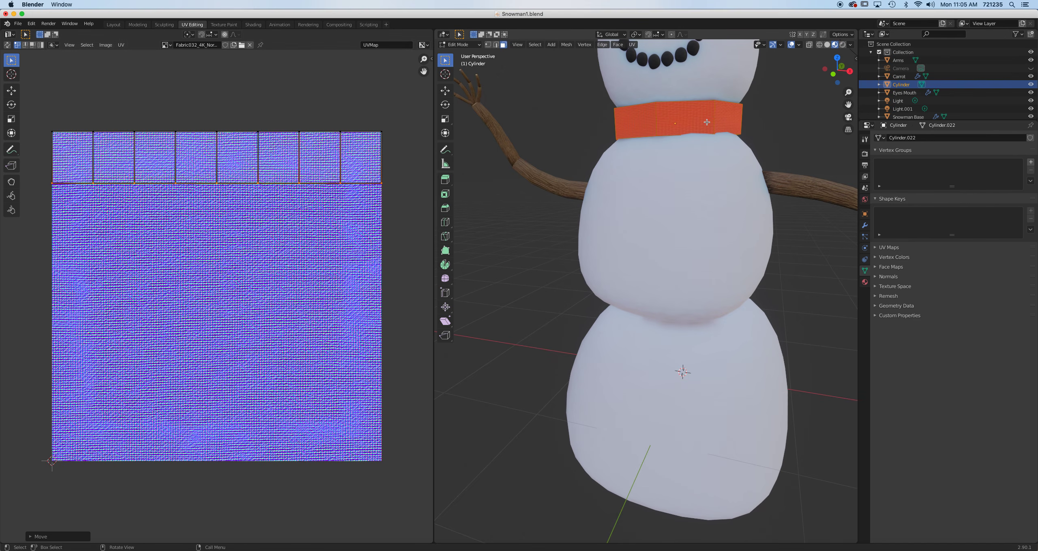
Rotate the scarf's whole UV strip 90 degrees and move it inside the texture along its right edge.
scroll(681, 135, up, 4)
shift+middle_drag(681, 135, 654, 270)
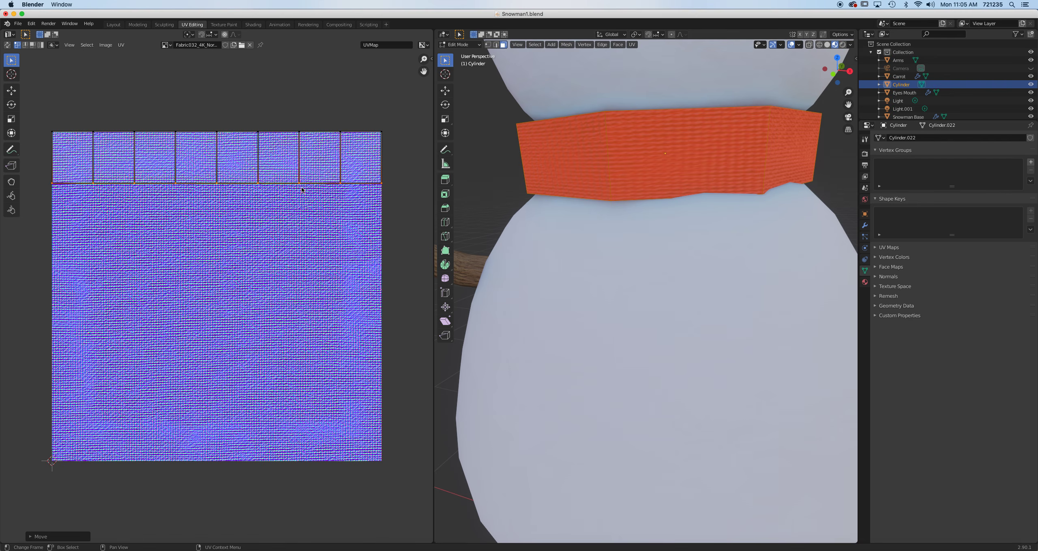
drag(410, 216, 37, 113)
text(r)
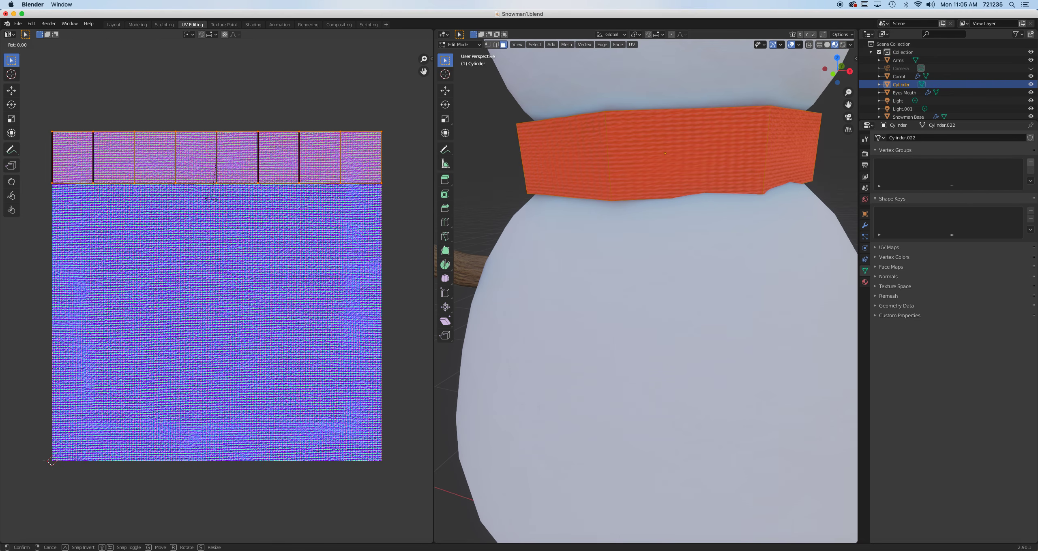
text(90)
key(Return)
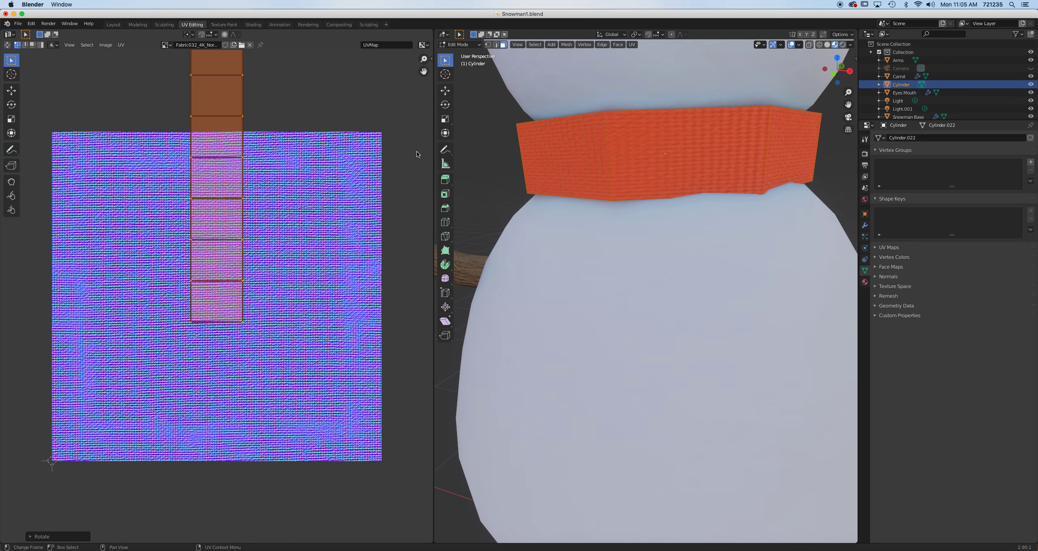
key(g)
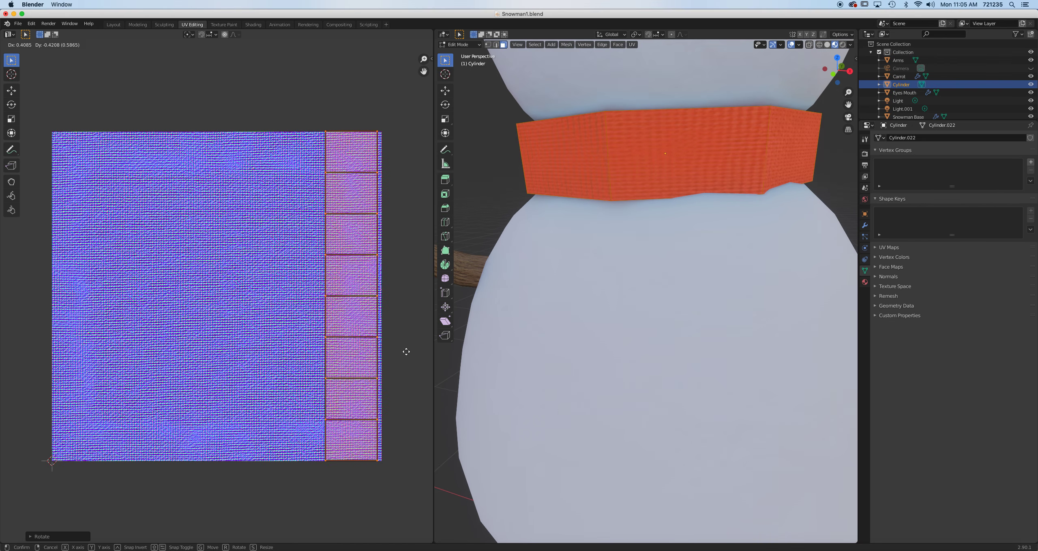
click(366, 266)
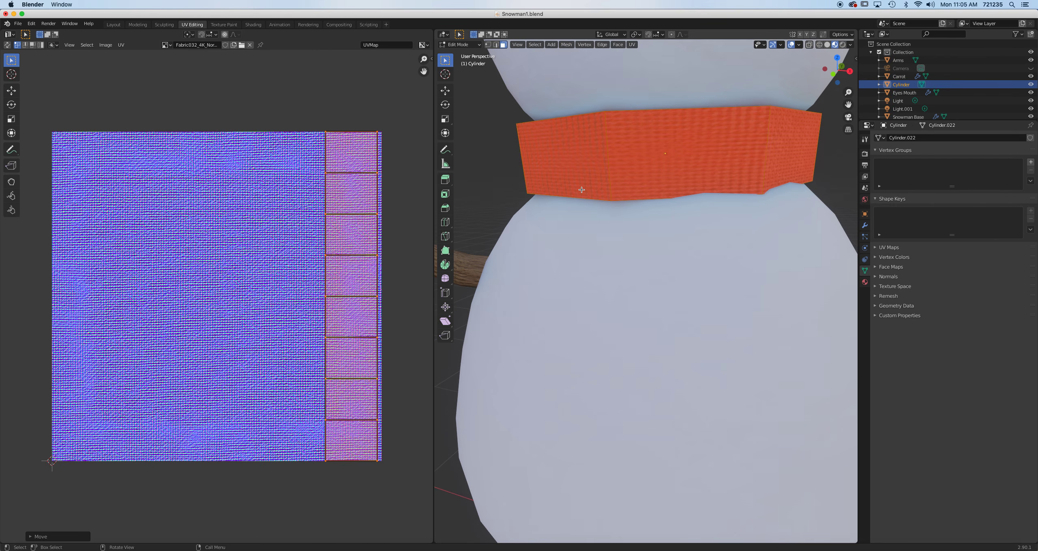
middle_drag(692, 196, 705, 238)
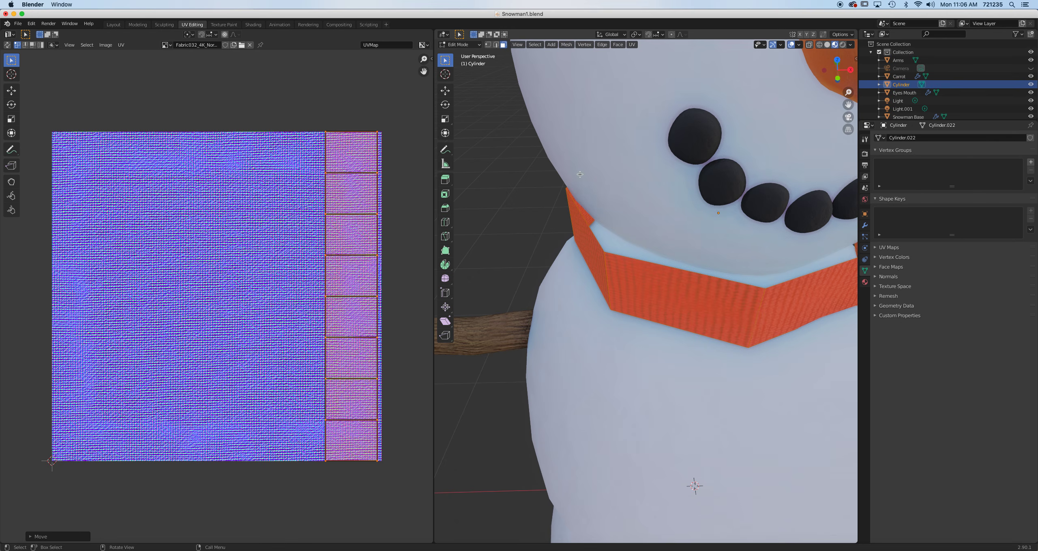
Switch to the Modeling workspace and display the model in Material Preview shading.
click(140, 25)
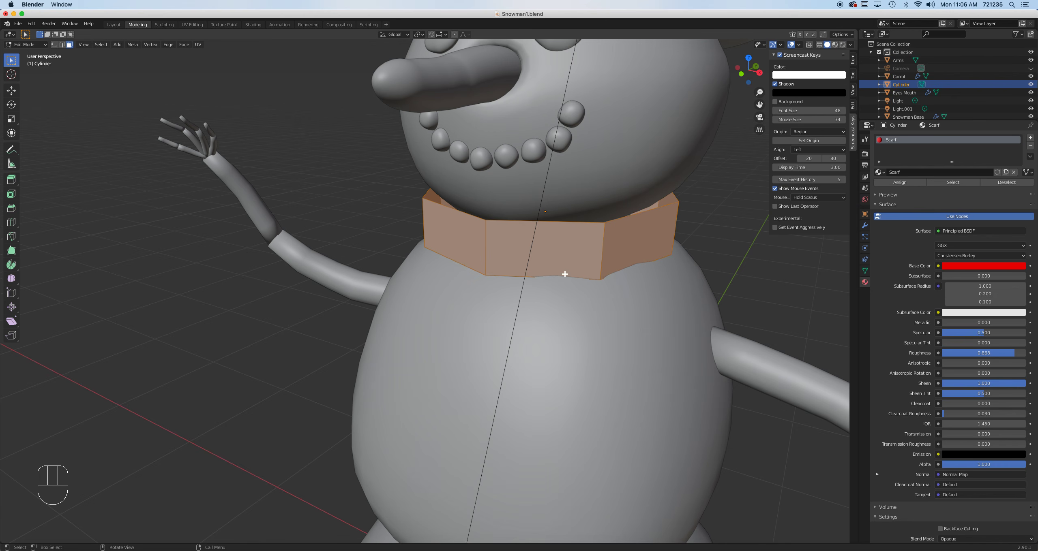
click(864, 154)
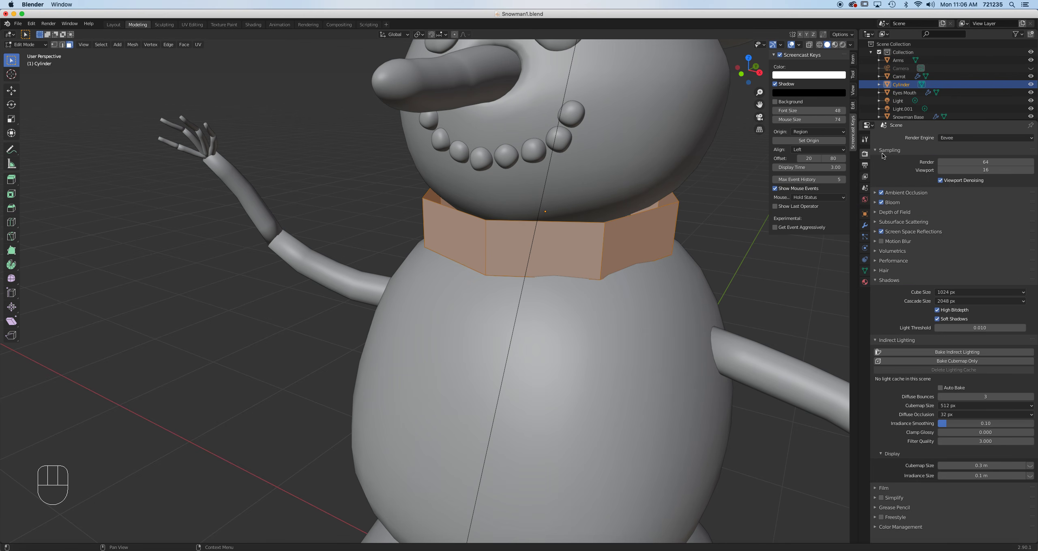
click(835, 45)
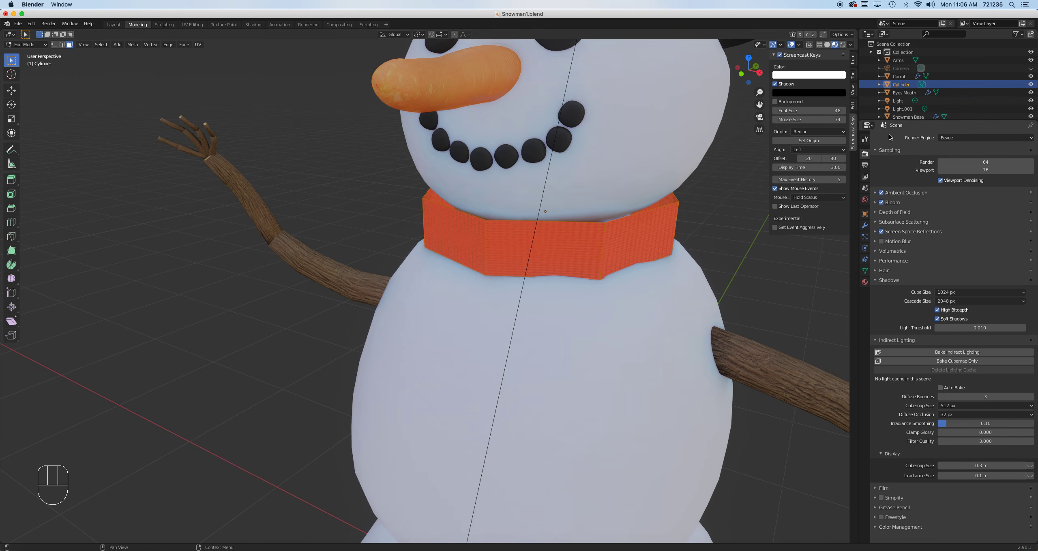
Hide the Carrot, Eyes-Mouth, Top Hat, Snowman Base and Arms objects in the viewport.
click(1030, 77)
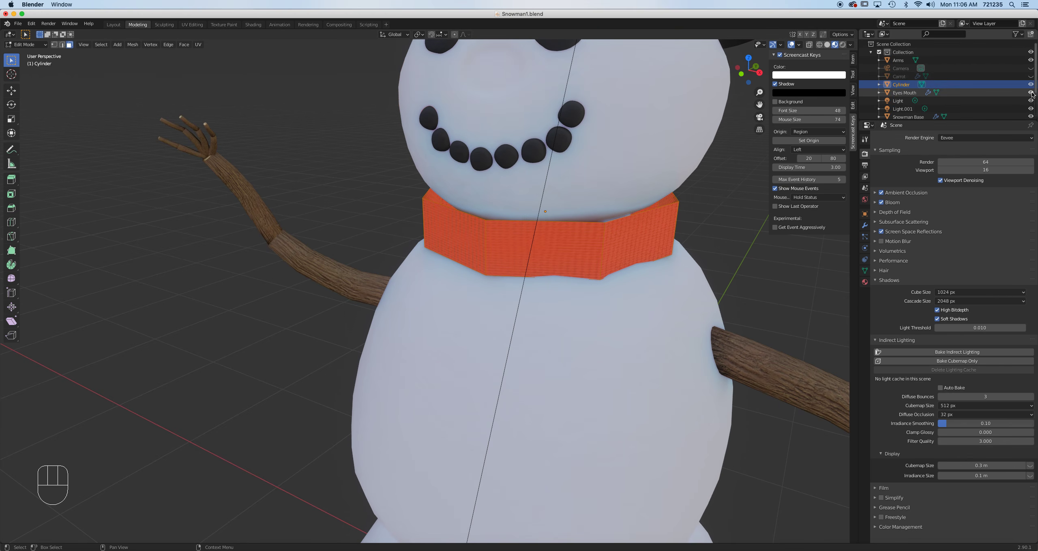
click(1030, 92)
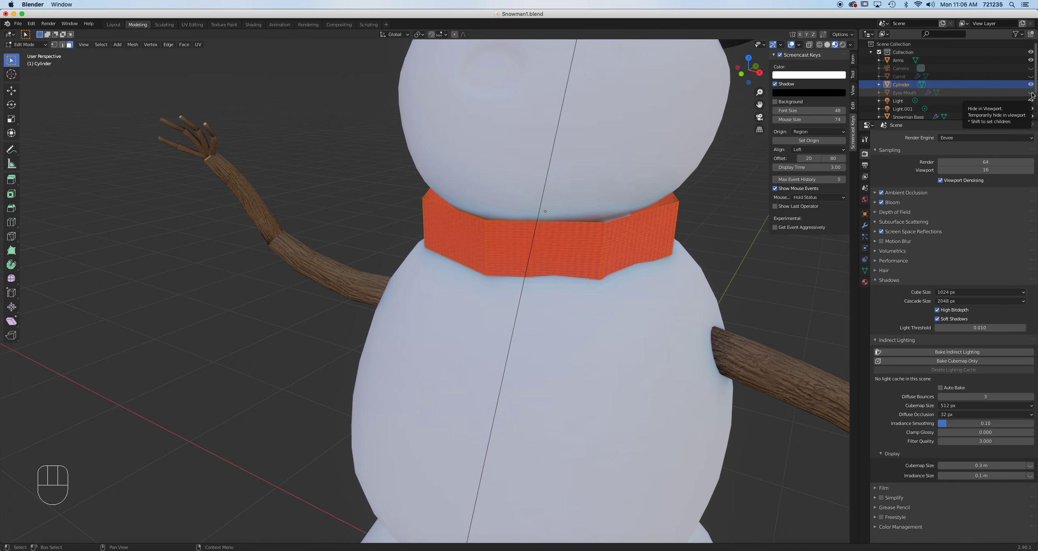
scroll(1021, 101, down, 3)
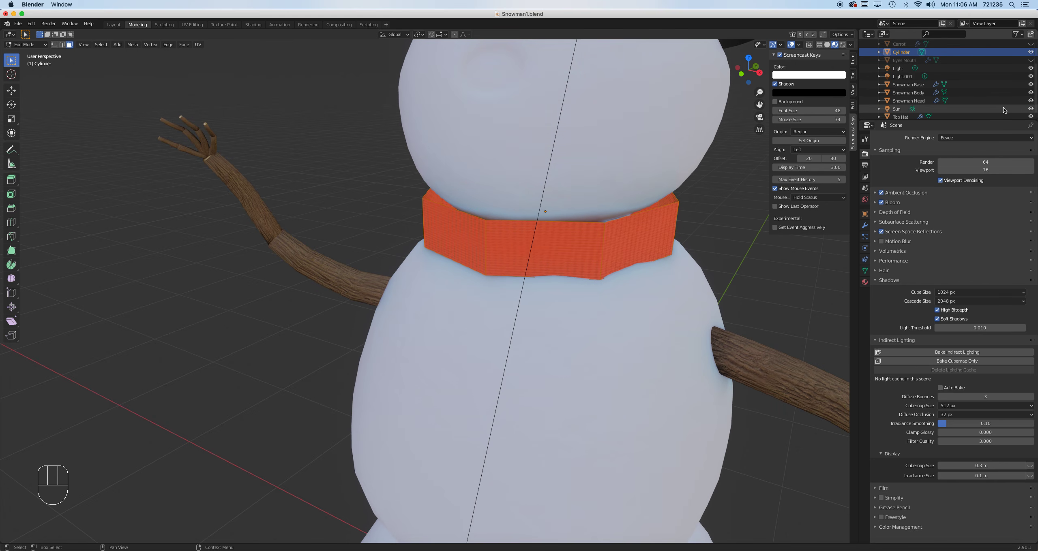
click(1030, 116)
click(1026, 85)
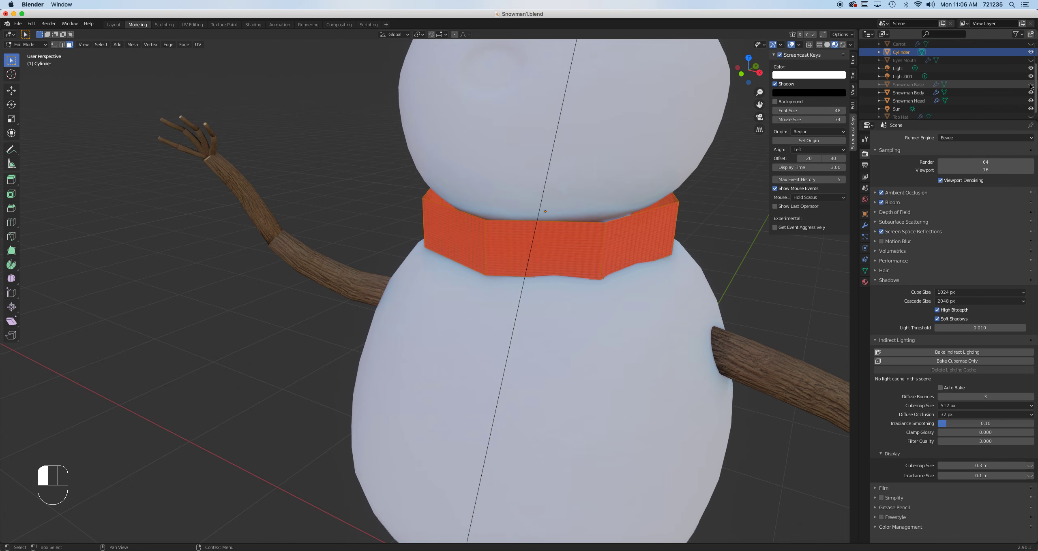
scroll(978, 93, up, 3)
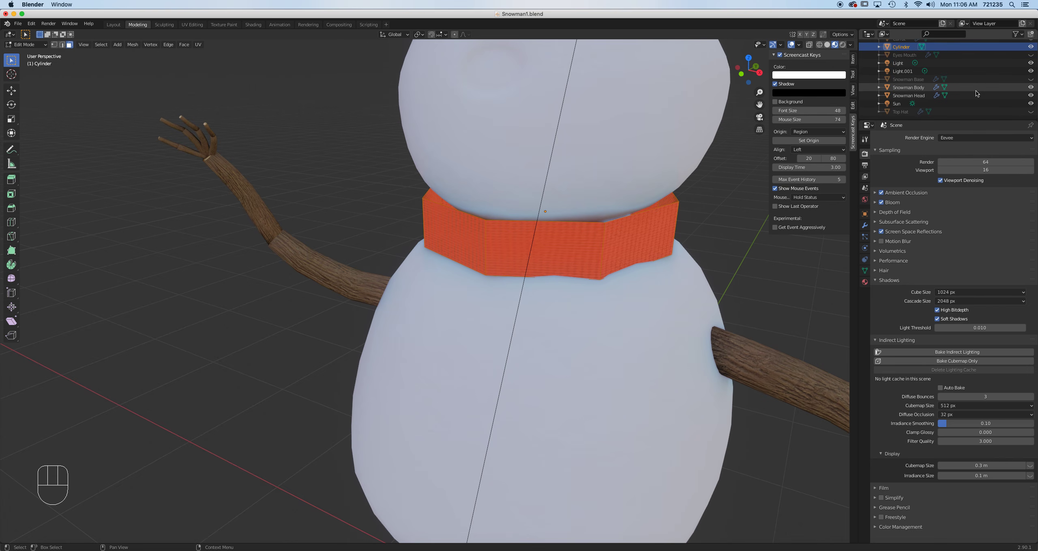
click(1031, 60)
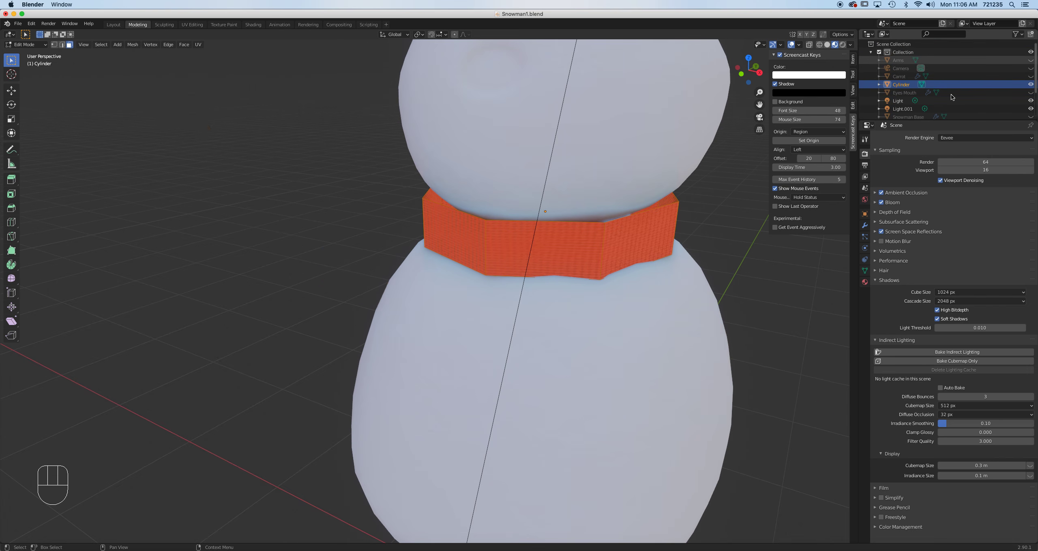
Show the scarf in front orthographic view and save the Snowman1.blend file.
scroll(598, 208, up, 3)
scroll(598, 207, down, 2)
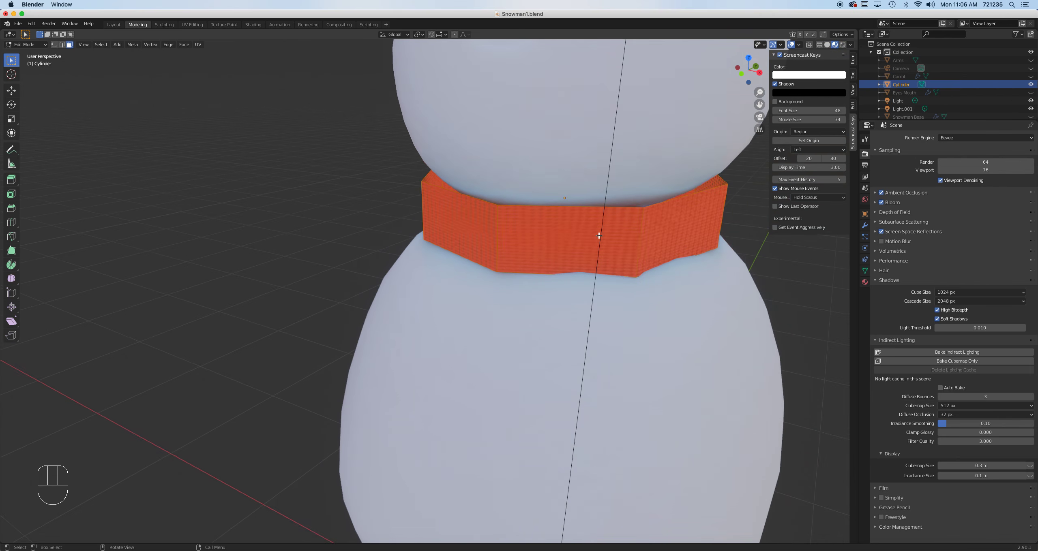
shift+middle_drag(572, 282, 563, 291)
key(KP_1)
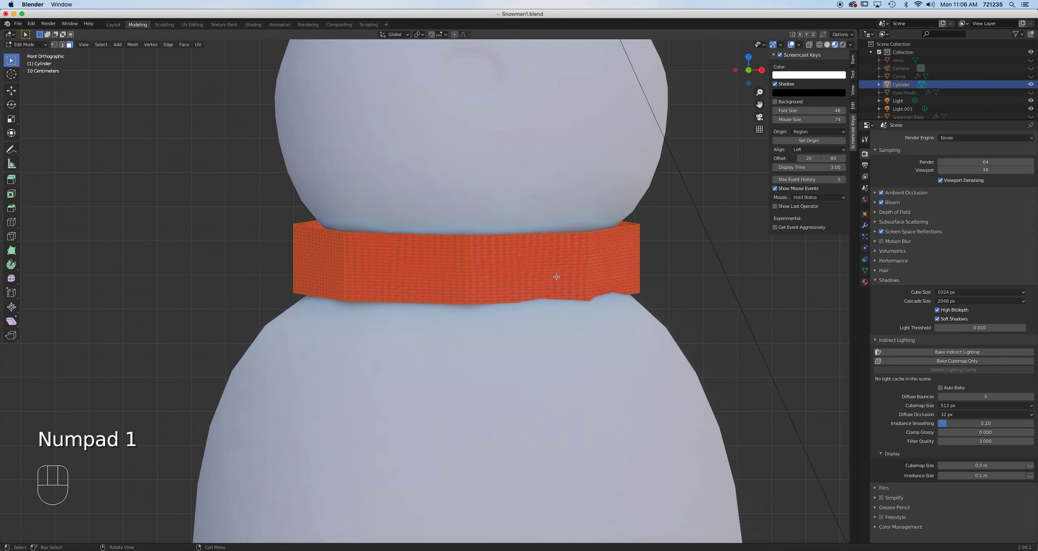
key(super+s)
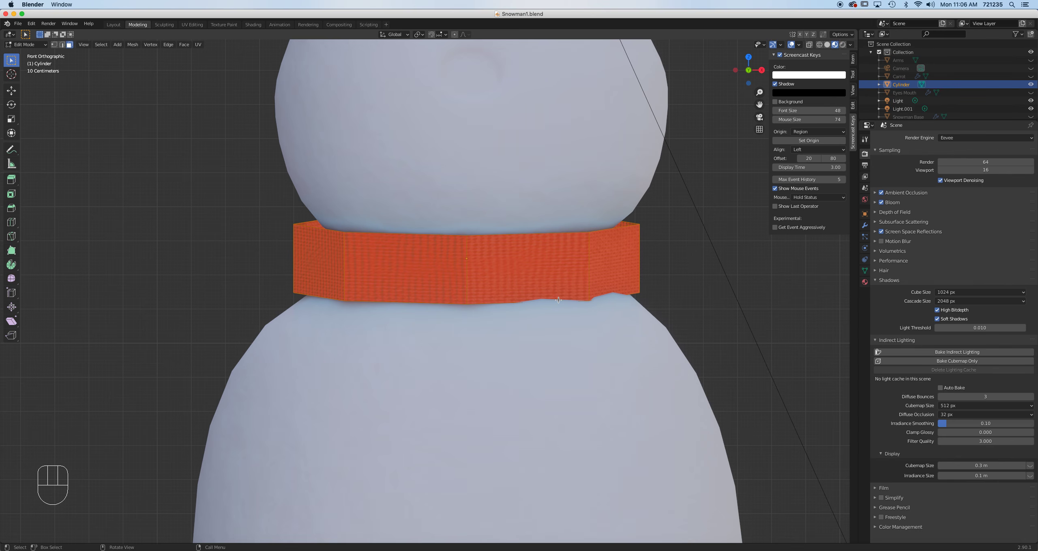
Display the model in Solid shading and select the side face of the scarf.
mouse_move(573, 275)
middle_down()
mouse_move(553, 276)
mouse_move(549, 290)
mouse_move(559, 284)
middle_up()
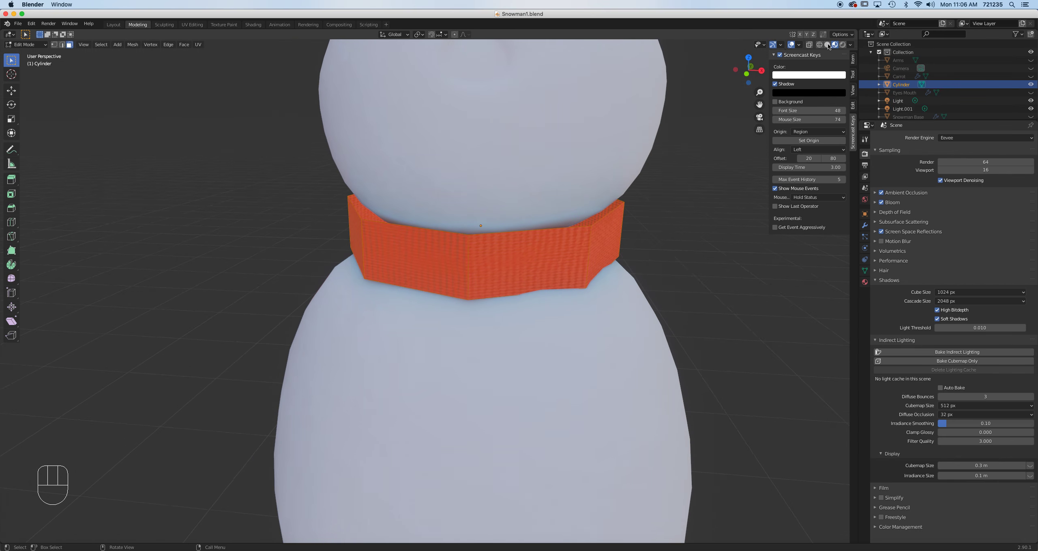
click(827, 45)
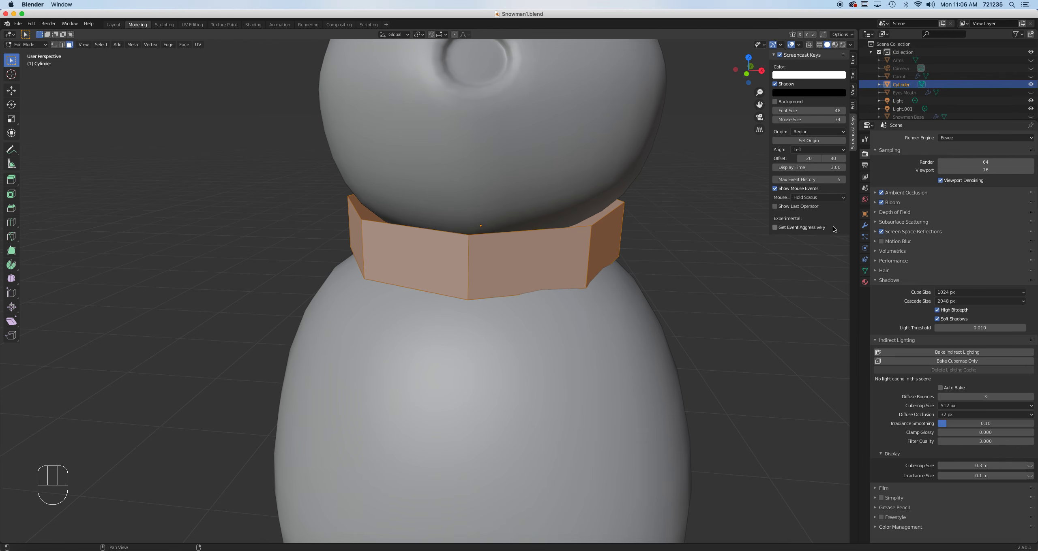
click(606, 243)
key(grave)
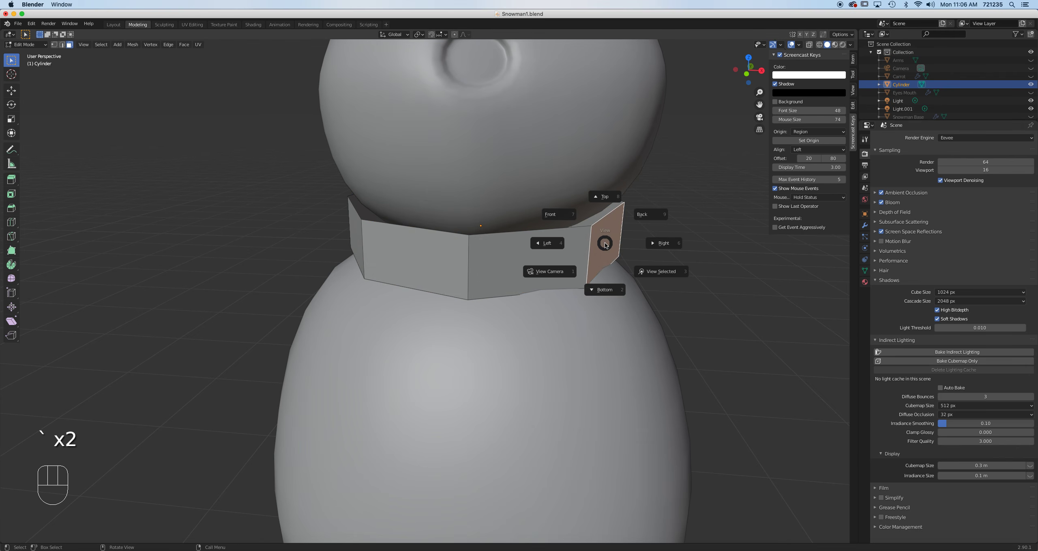
key(Escape)
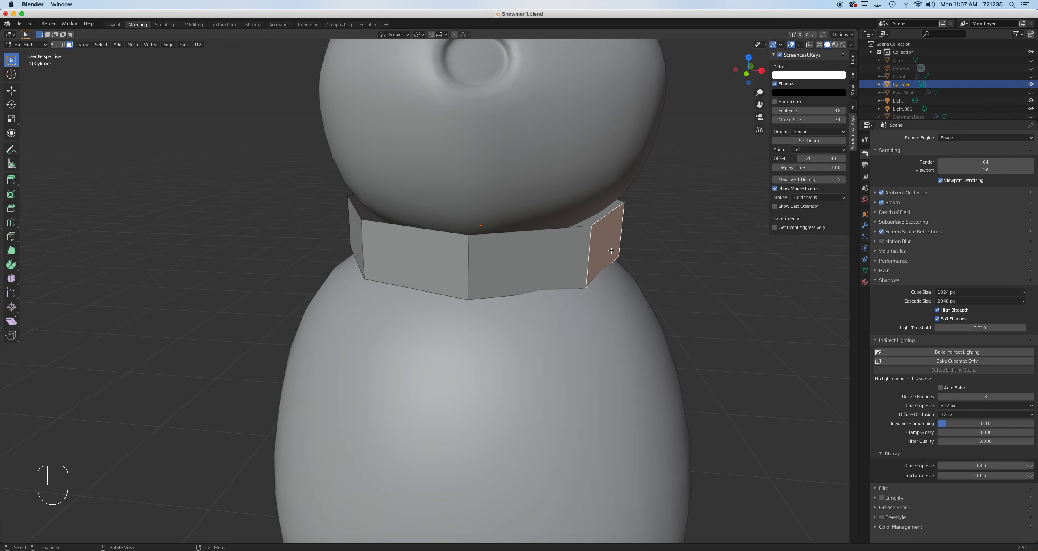
Return to Object Mode and add a Solidify modifier with a thickness of 0.11 m to the scarf.
key(Tab)
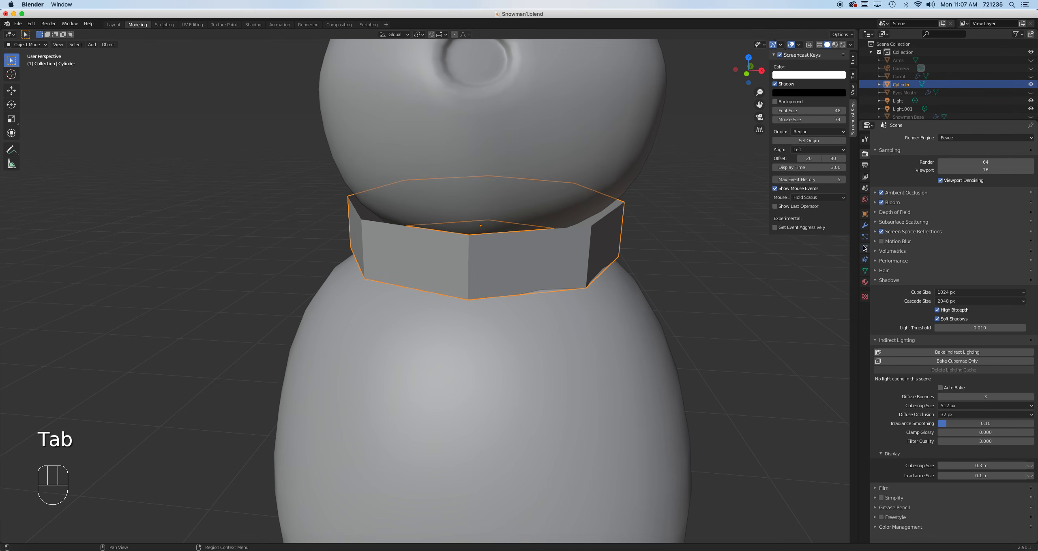
click(865, 225)
click(911, 138)
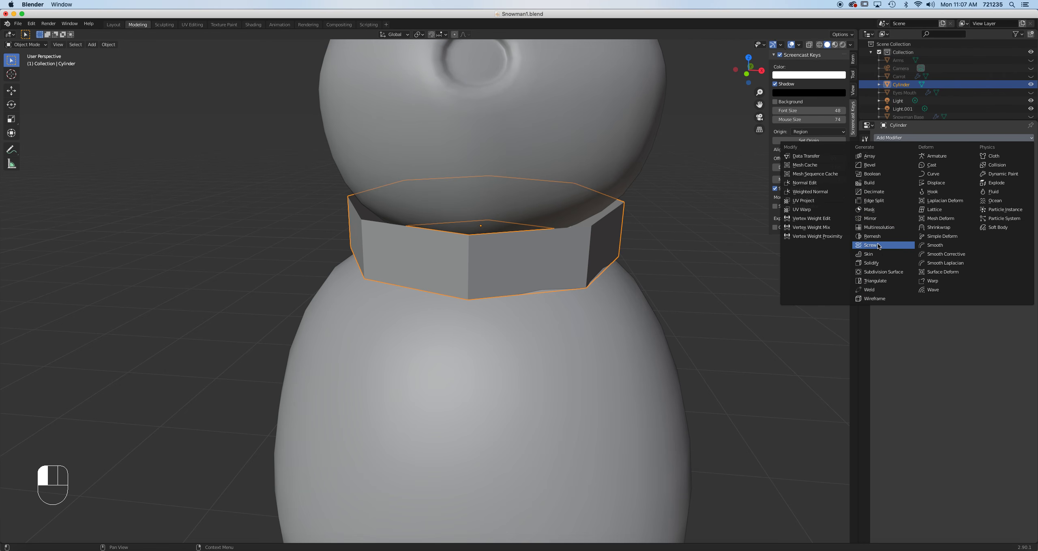
click(871, 263)
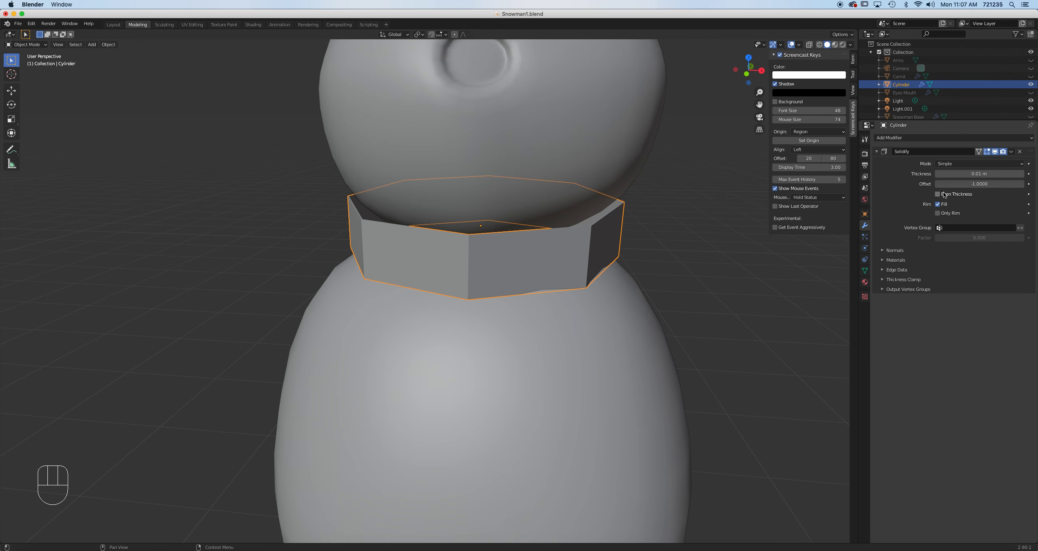
drag(981, 173, 1012, 173)
scroll(500, 188, up, 2)
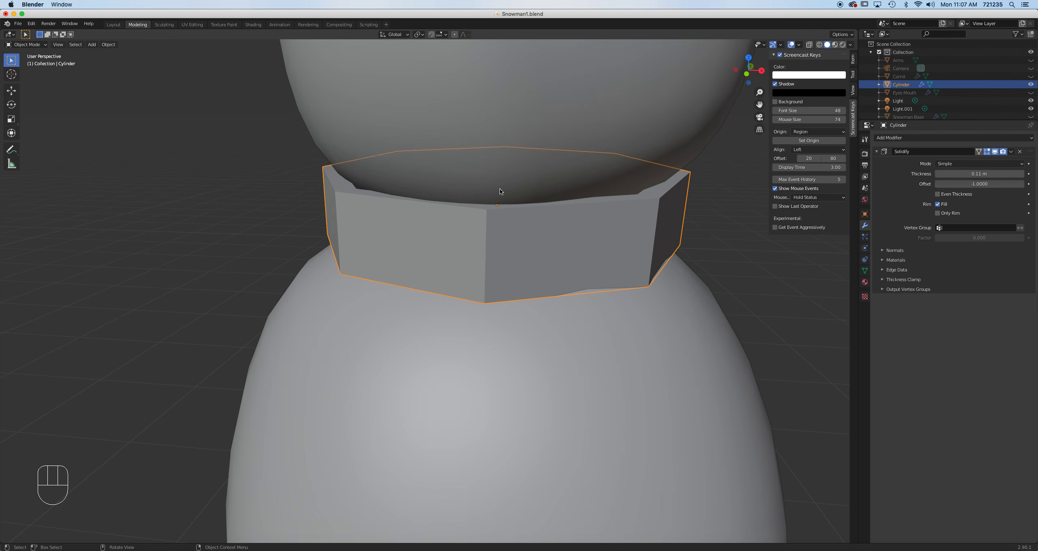
middle_drag(578, 177, 581, 215)
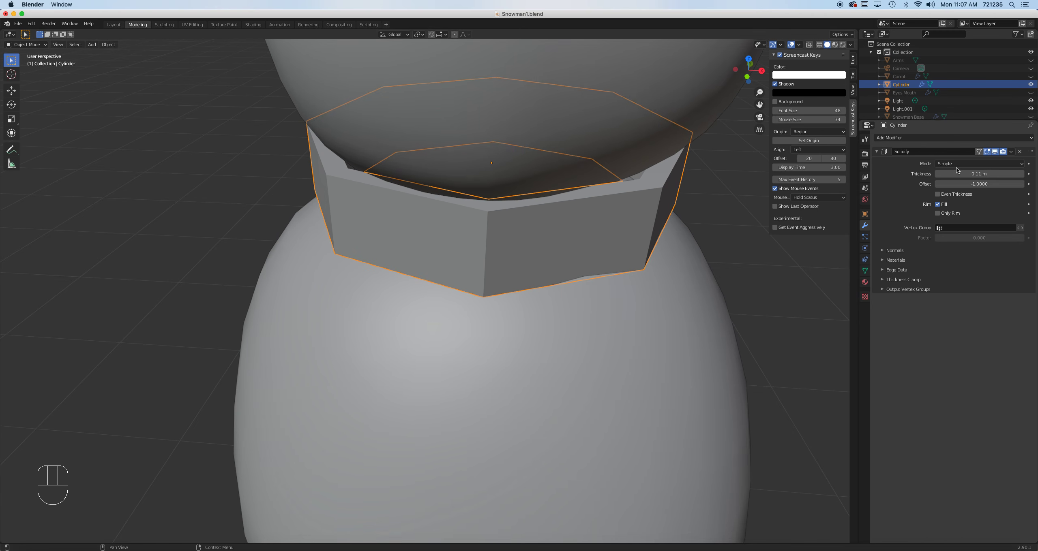
Enable Even Thickness on the scarf's Solidify modifier and set its thickness to 0.07 m.
click(938, 194)
drag(957, 174, 943, 174)
middle_drag(596, 105, 577, 126)
Add a Subdivision Surface modifier to the scarf with viewport level 2.
click(884, 138)
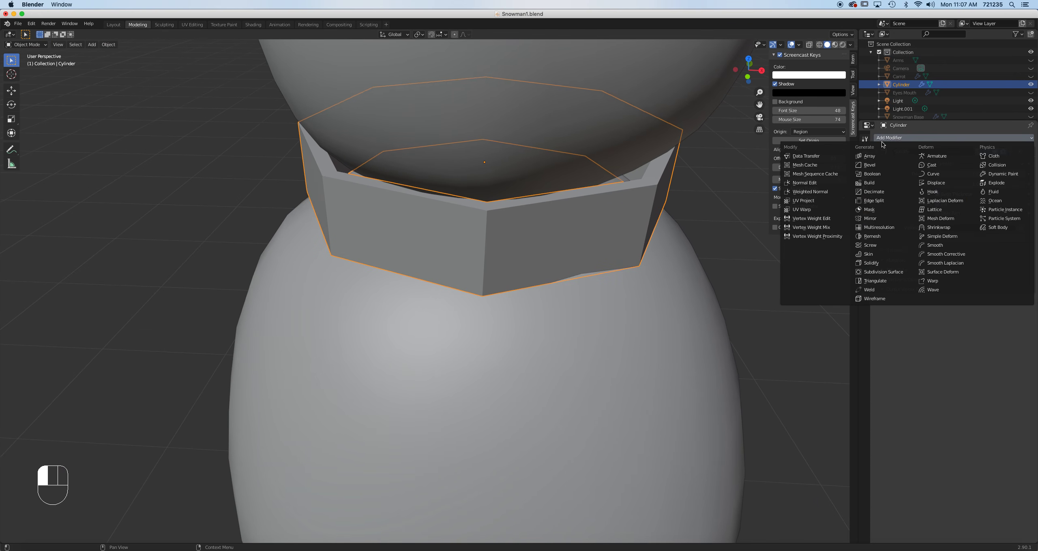
click(888, 273)
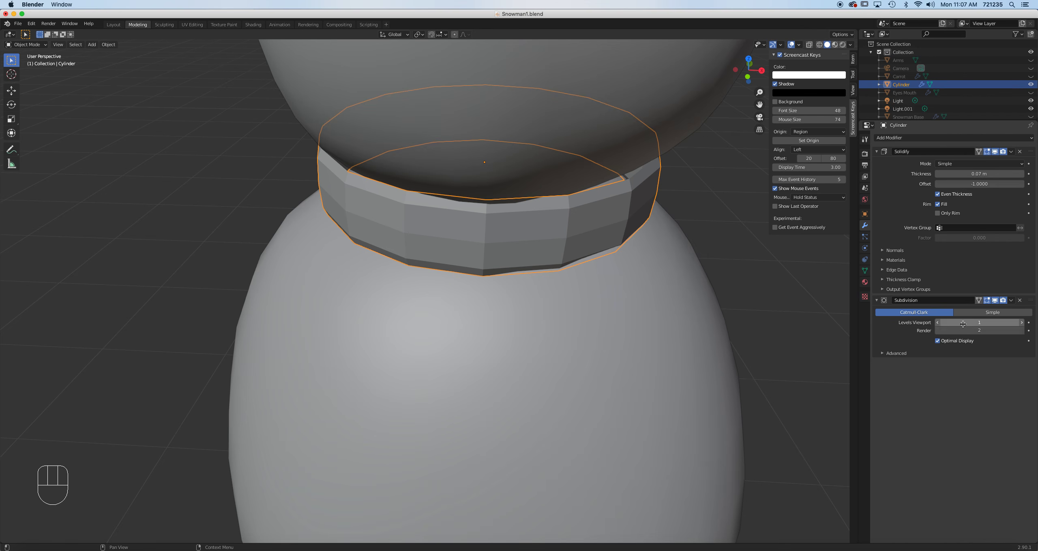
click(1021, 323)
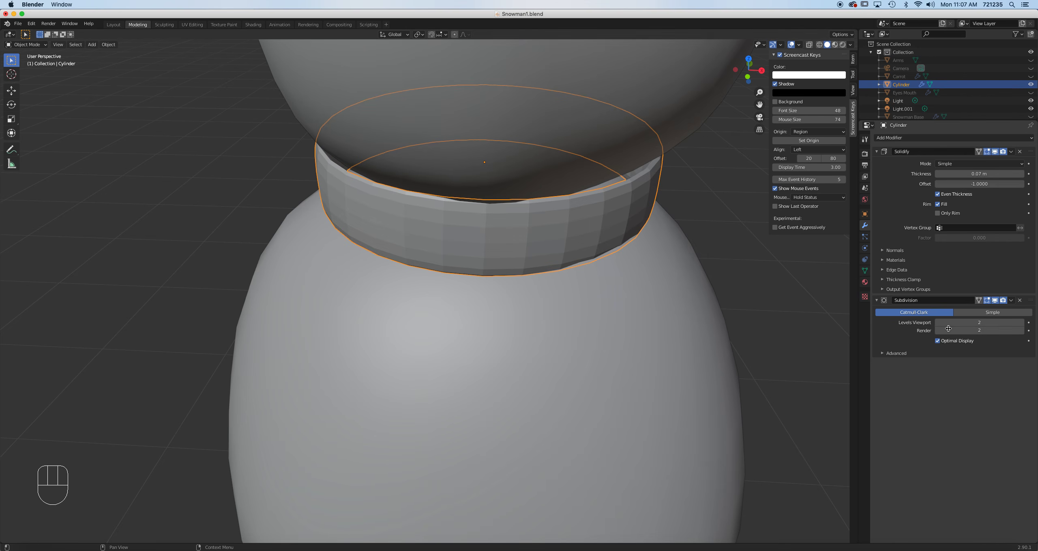
Shade the scarf smooth and display it in Material Preview shading.
right_click(515, 218)
click(516, 217)
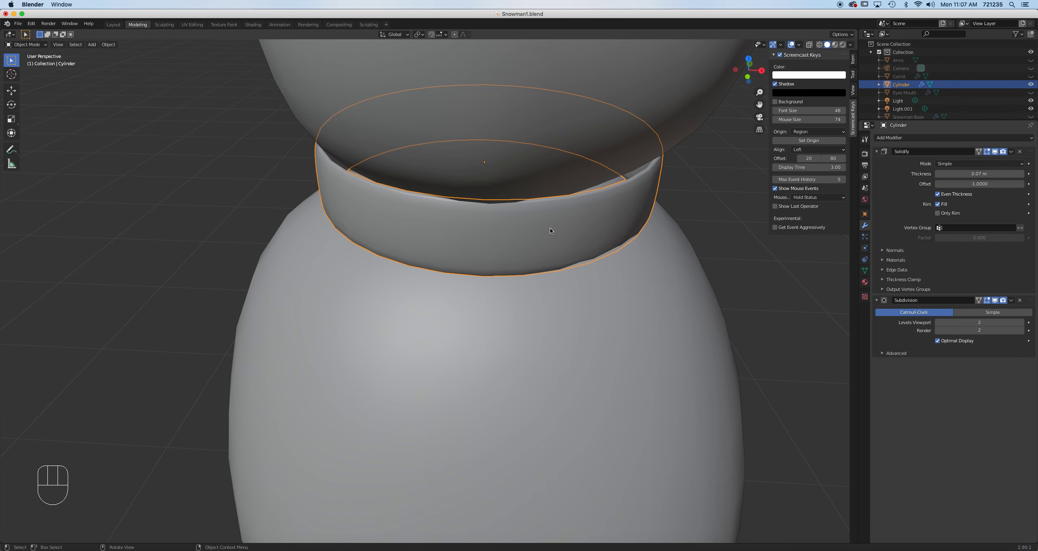
middle_drag(609, 222, 608, 204)
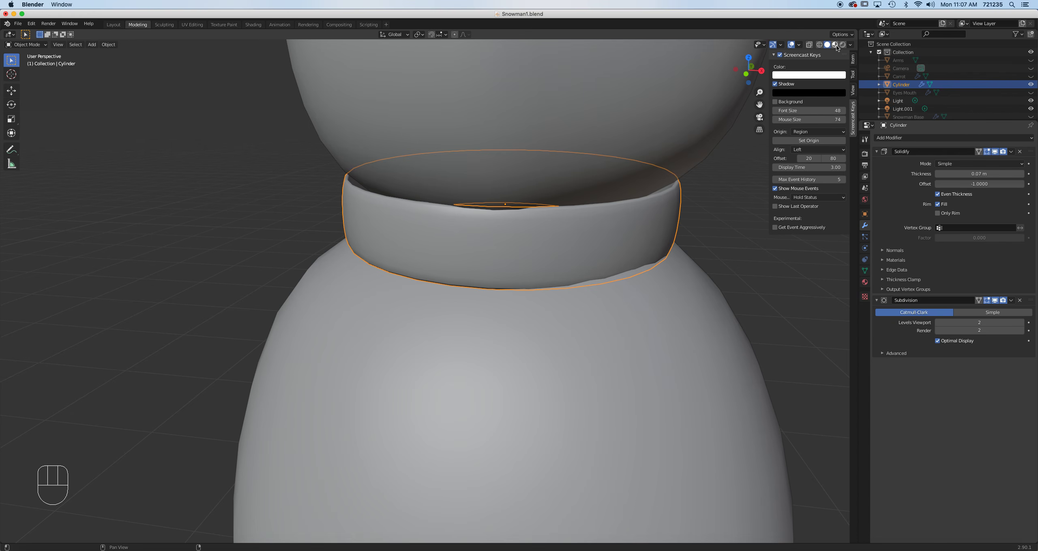
click(834, 45)
middle_drag(641, 246, 609, 254)
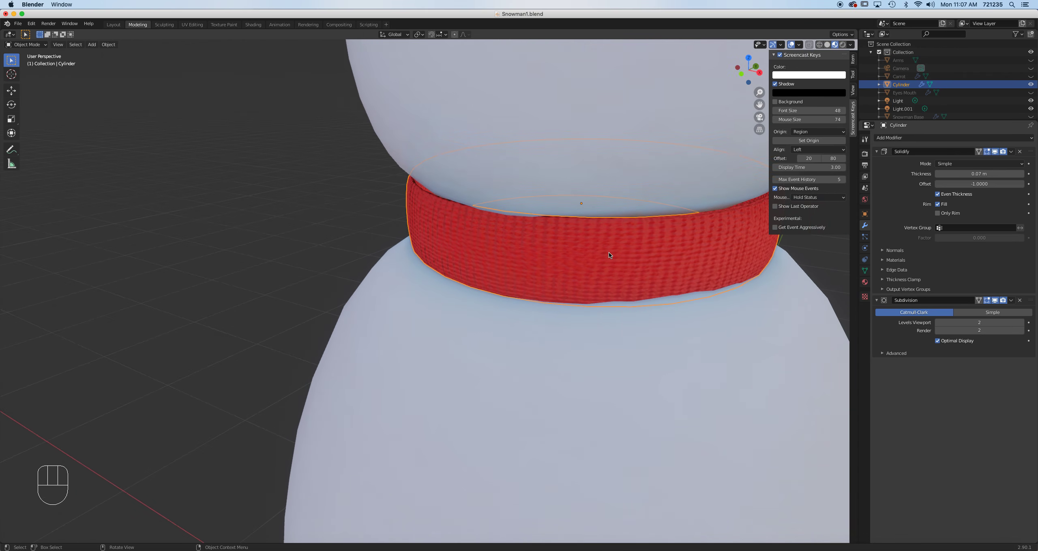
In Edit Mode with Solid shading, try to extrude the scarf's front center vertical edge outward, and undo the extrusion.
click(827, 45)
key(KP_1)
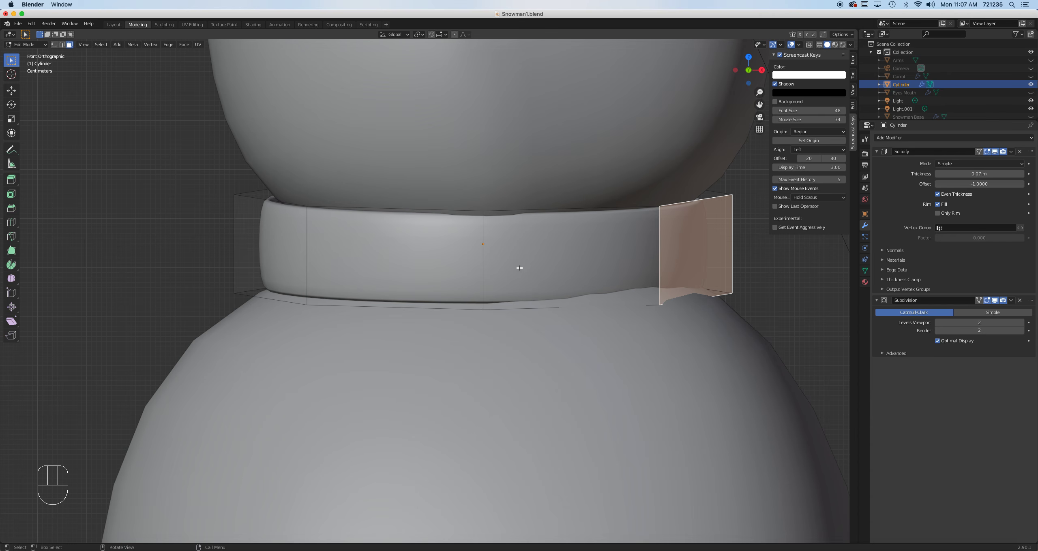
key(2)
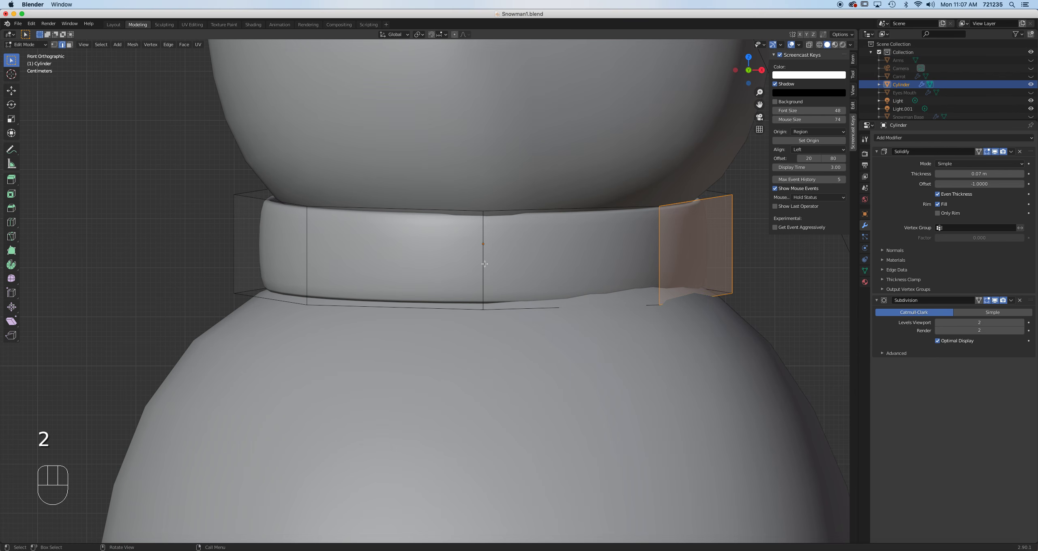
click(483, 263)
middle_drag(539, 248, 568, 303)
key(e)
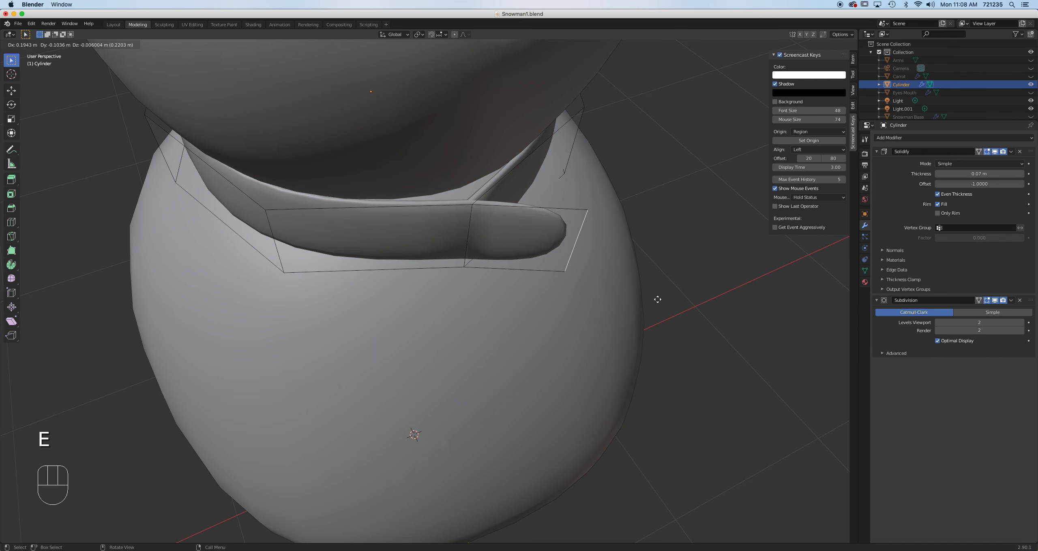
right_click(605, 273)
key(super+z)
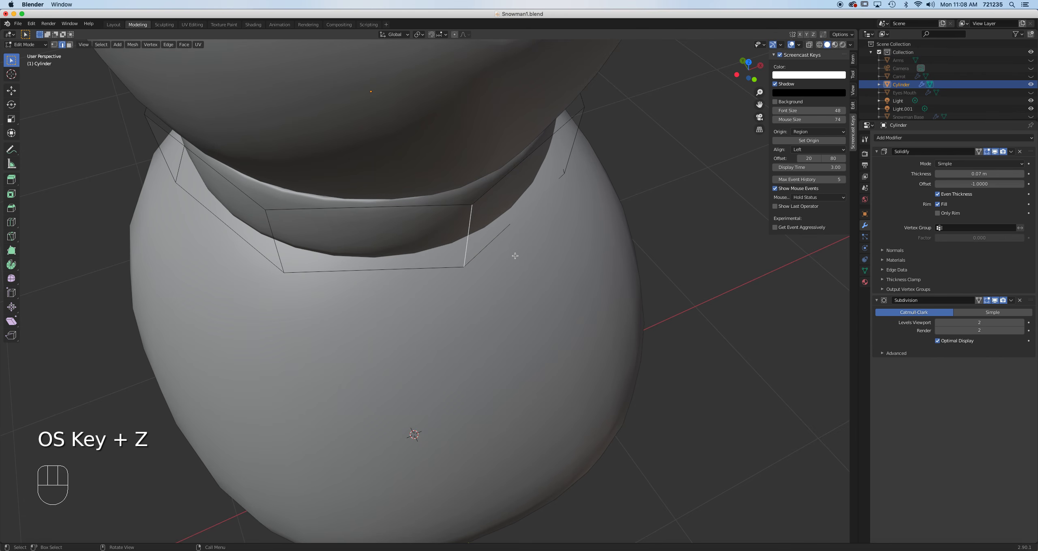
Try the same outward extrusion of the center edge in Material Preview shading, and undo it.
click(834, 44)
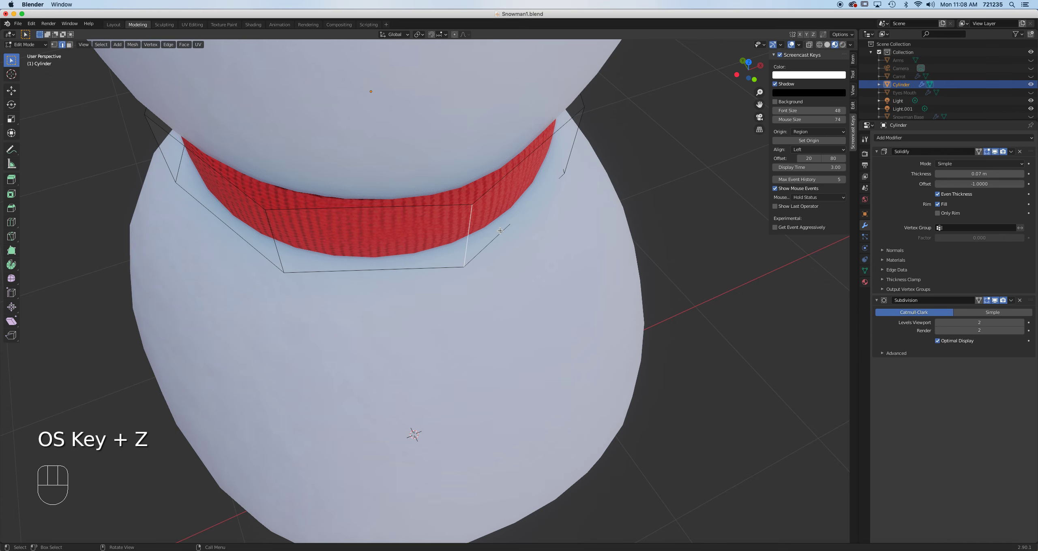
key(e)
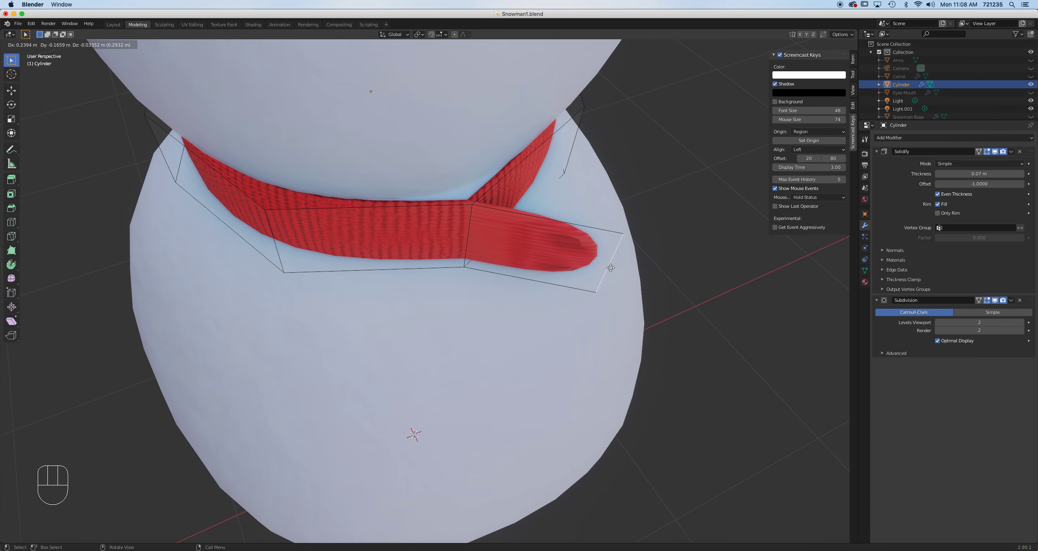
right_click(610, 268)
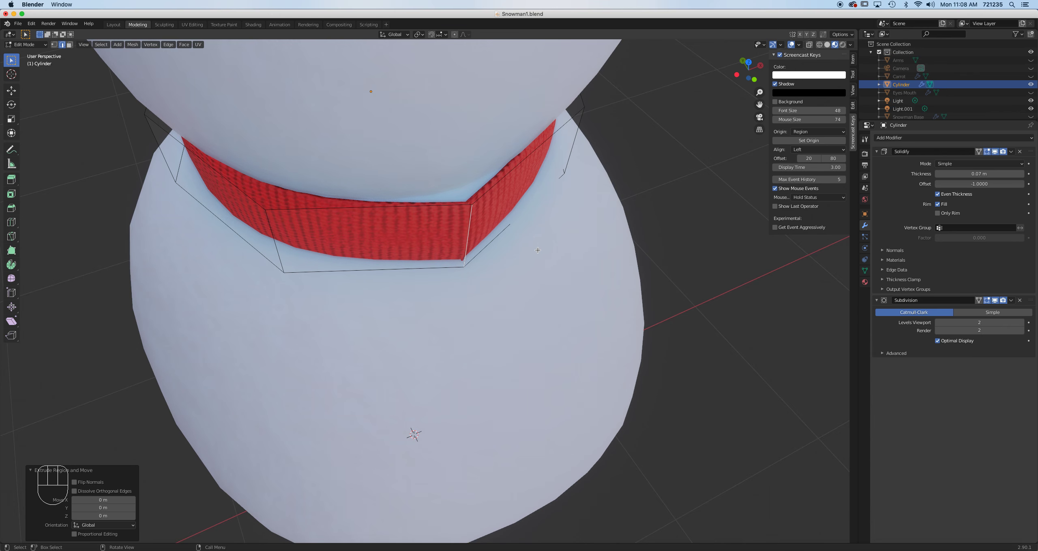
key(super+z)
Add two closely spaced vertical loop cuts to the scarf's front, right of the center edge, with slide factors about -0.24 and -0.60.
middle_drag(496, 212, 468, 190)
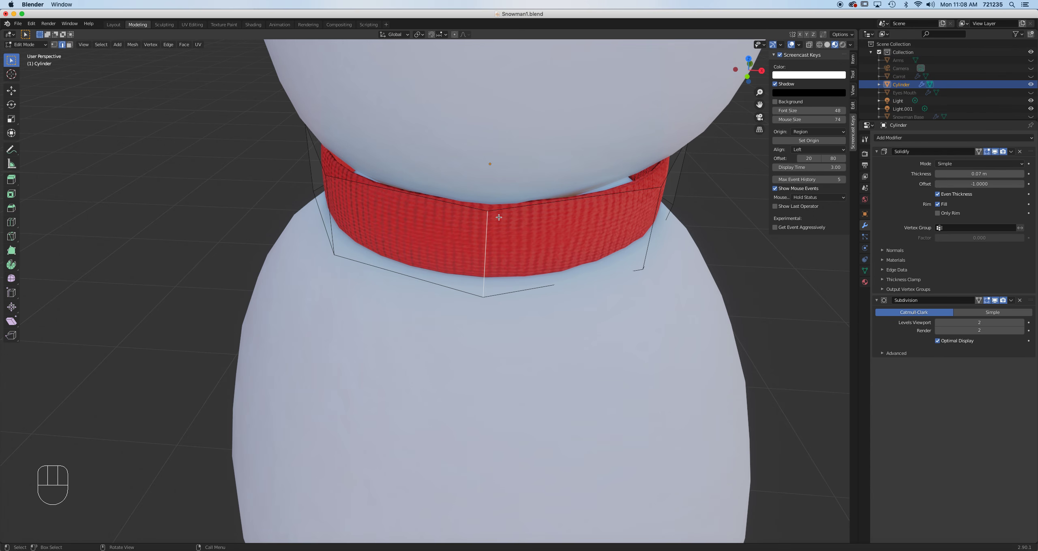
key(KP_1)
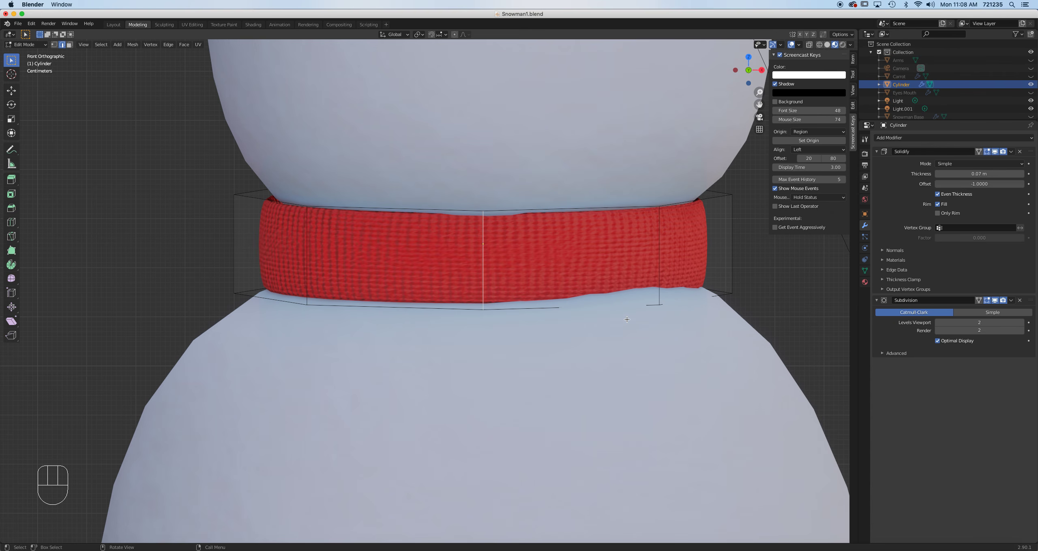
key(ctrl+r)
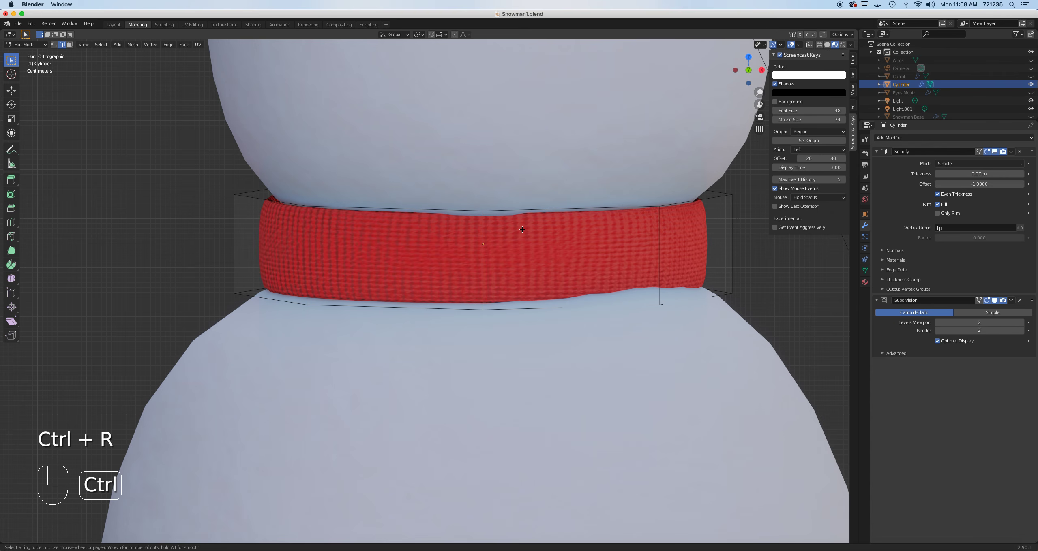
click(528, 213)
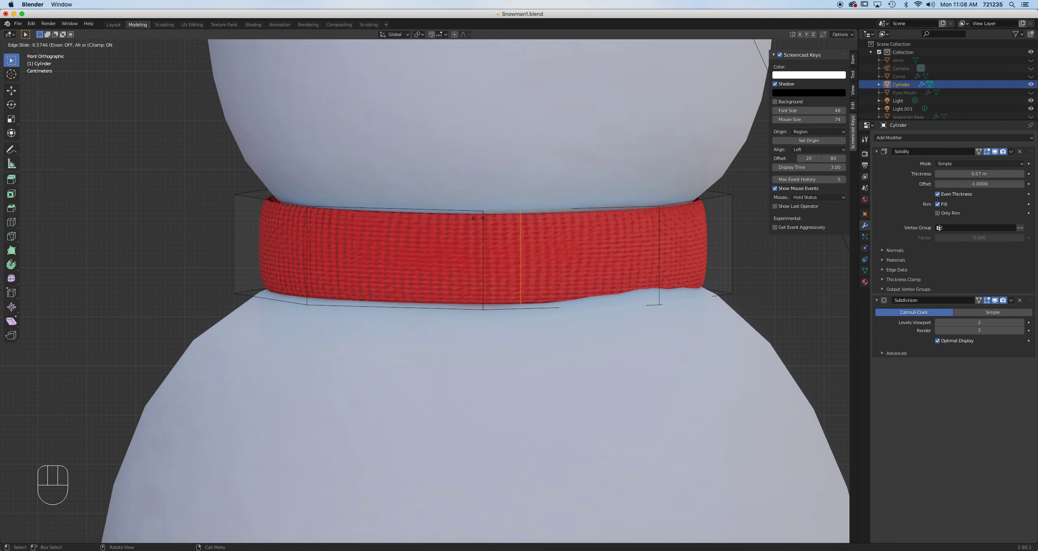
click(508, 221)
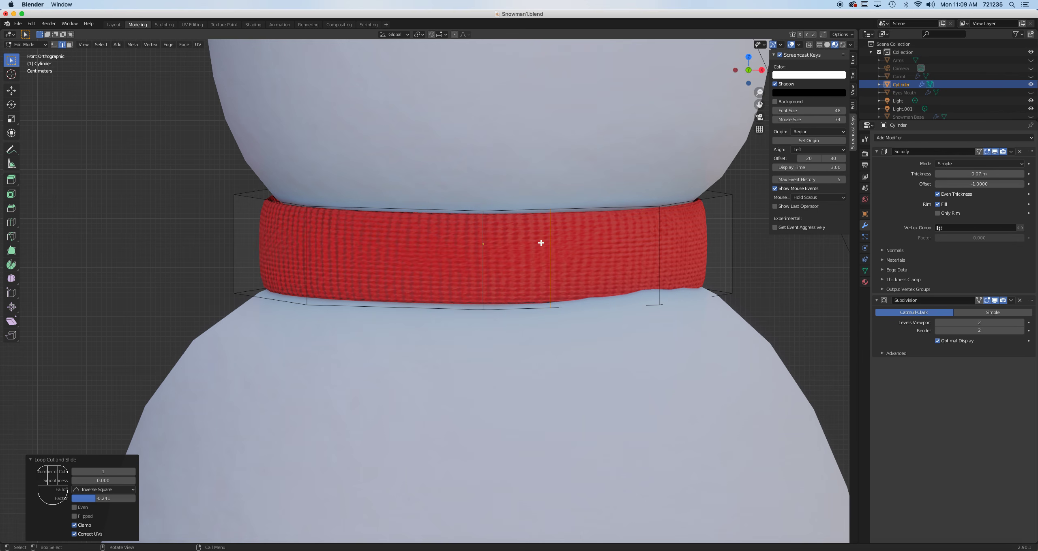
key(ctrl+r)
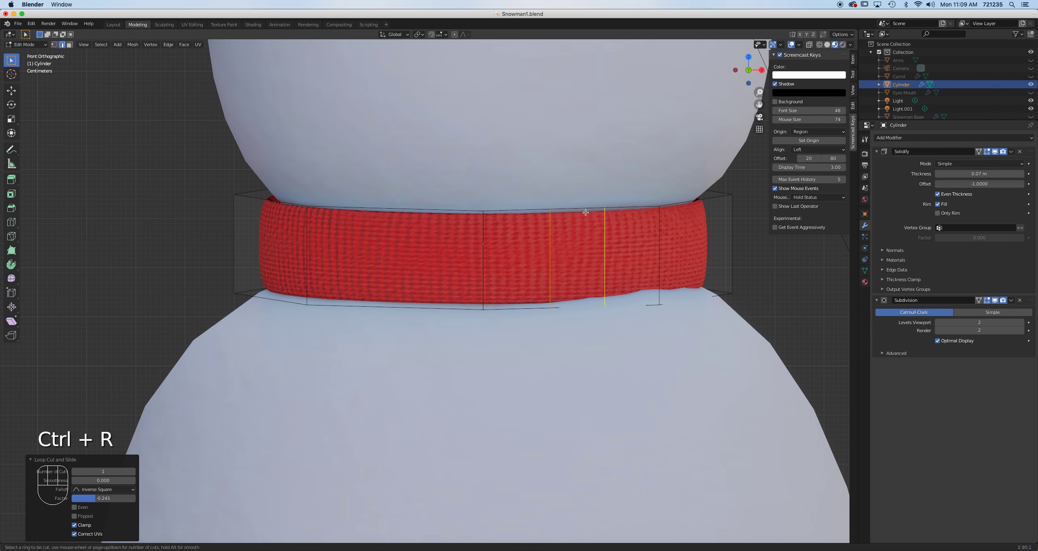
click(587, 212)
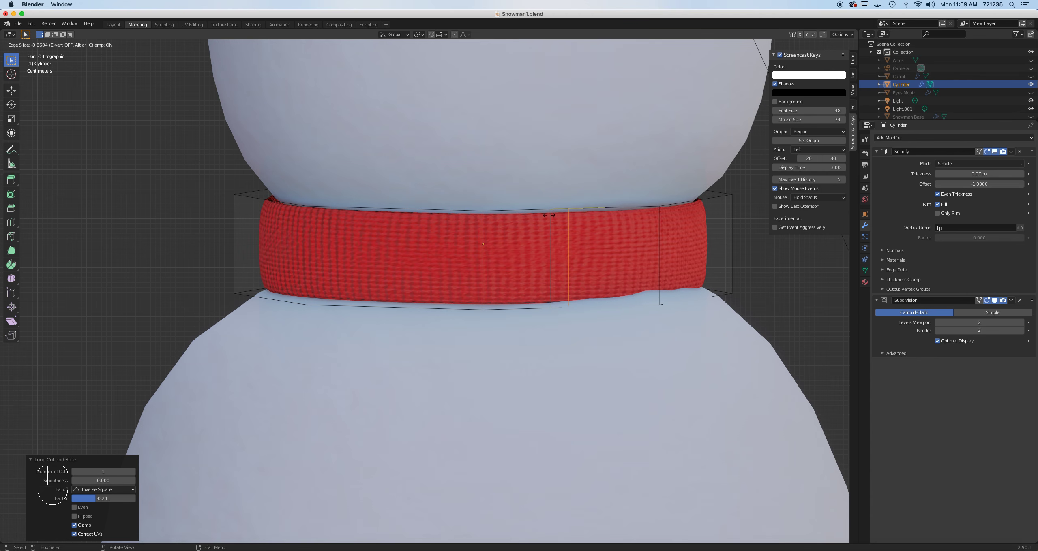
click(554, 221)
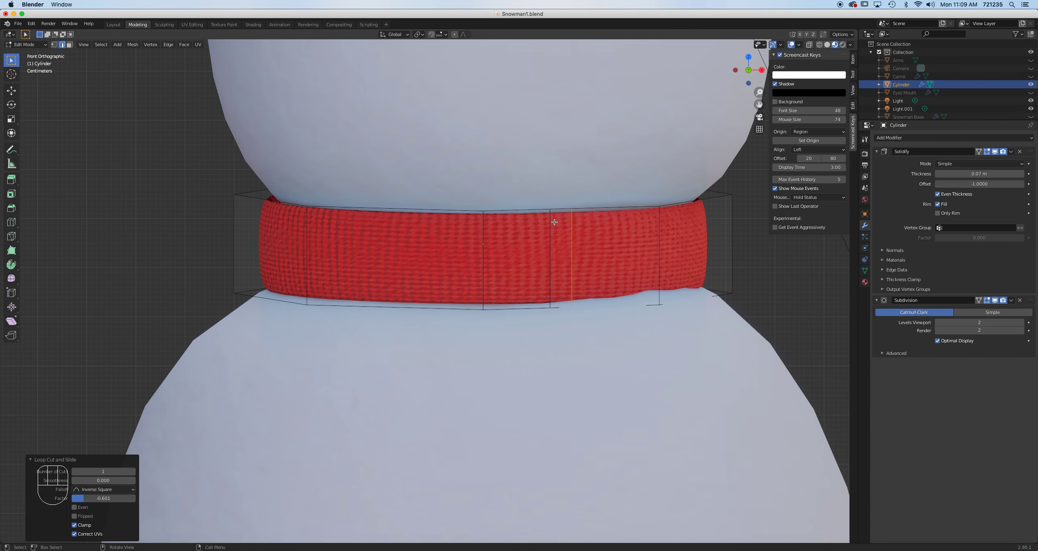
Delete the narrow scarf face between the two new loop cuts to open a gap.
key(2)
key(3)
click(559, 264)
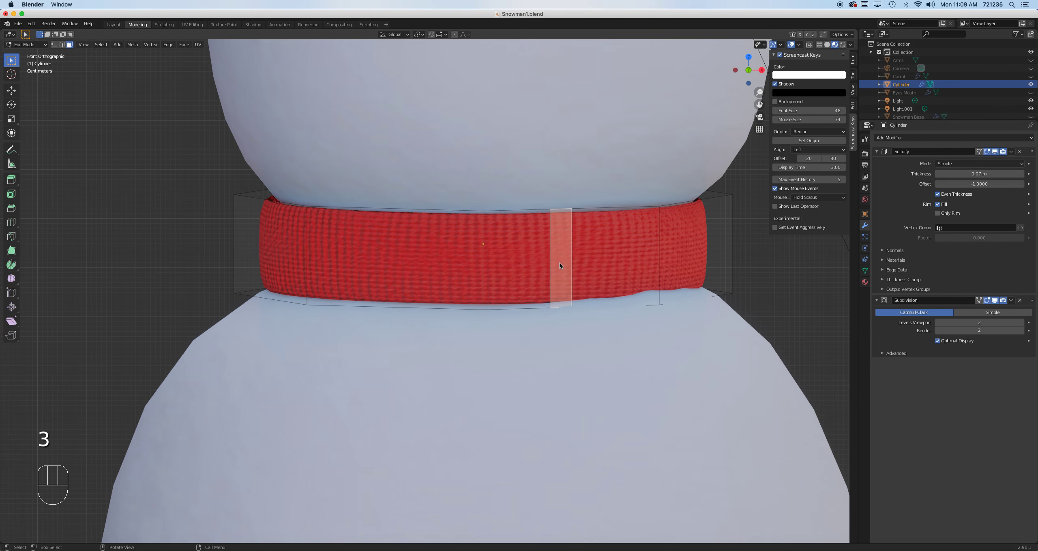
key(Delete)
click(559, 263)
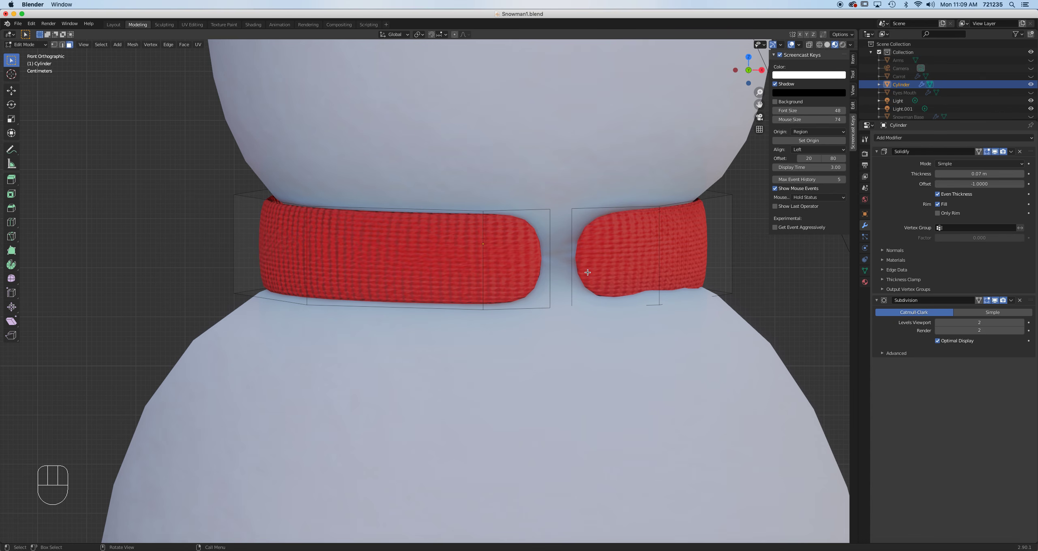
Extrude the gap's right edge about -0.033 m in X and -0.024 m in Z, and display the model in Solid shading.
key(2)
click(572, 260)
key(e)
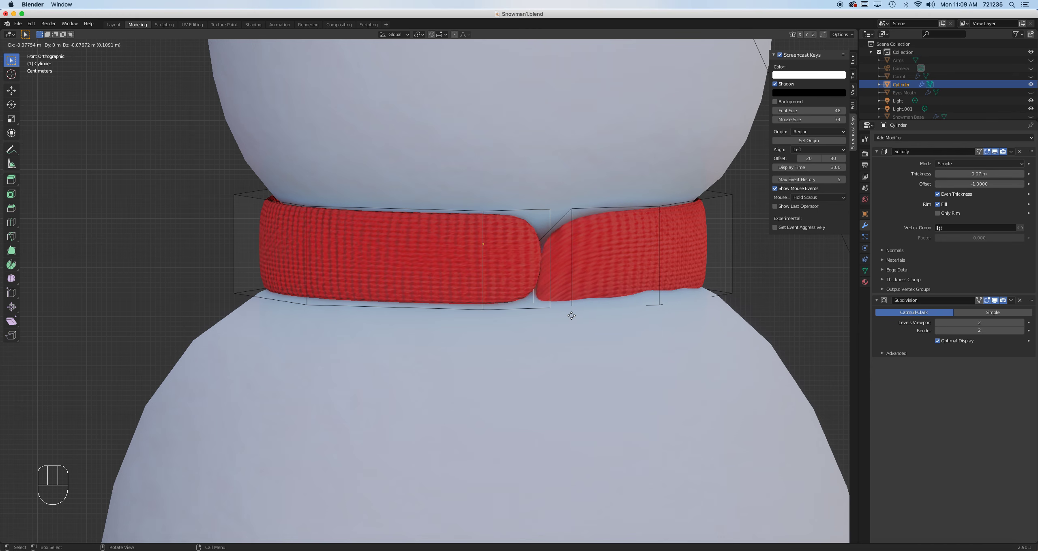
click(589, 291)
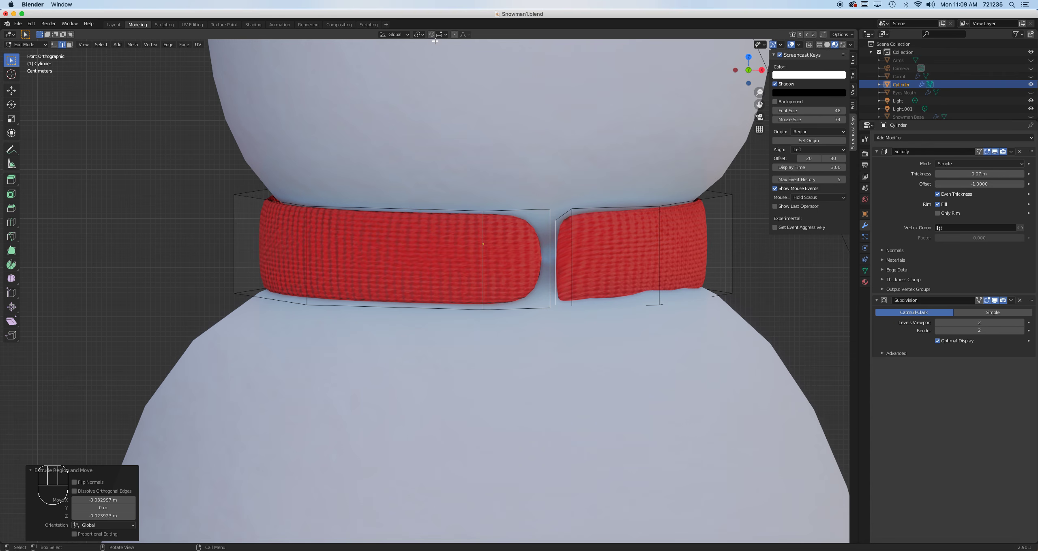
click(826, 44)
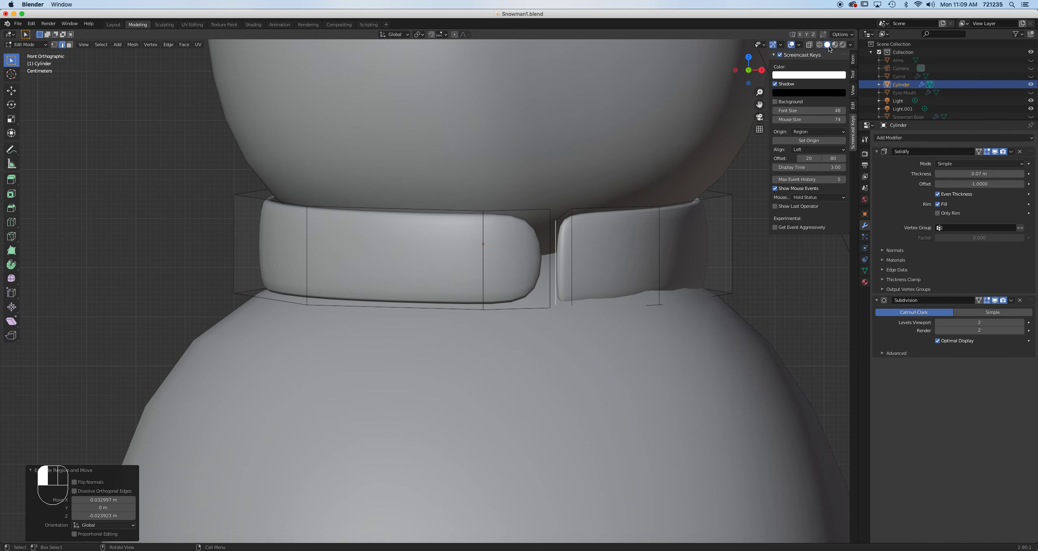
Set the snapping target to Face and switch mesh selection to vertices.
click(439, 35)
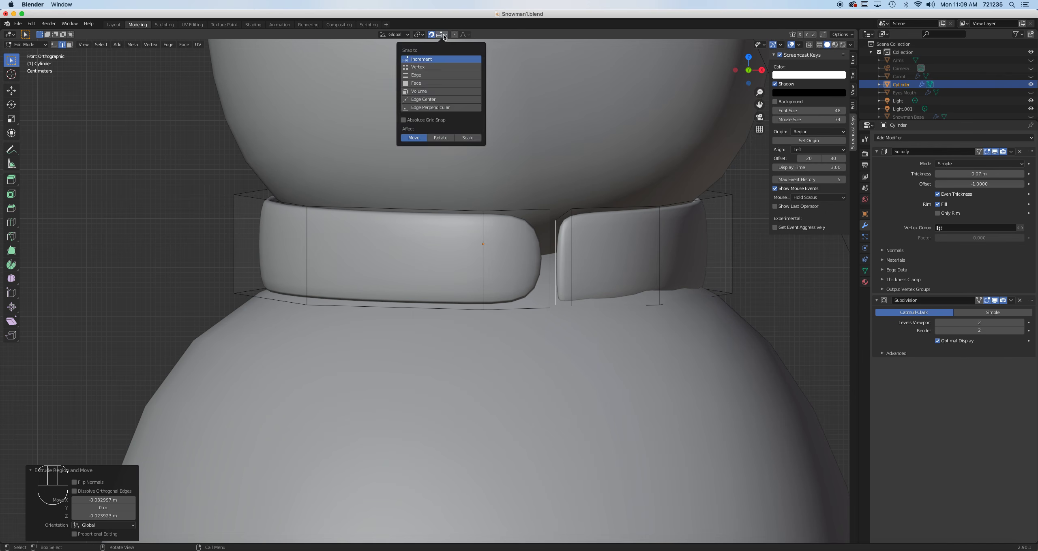
click(421, 84)
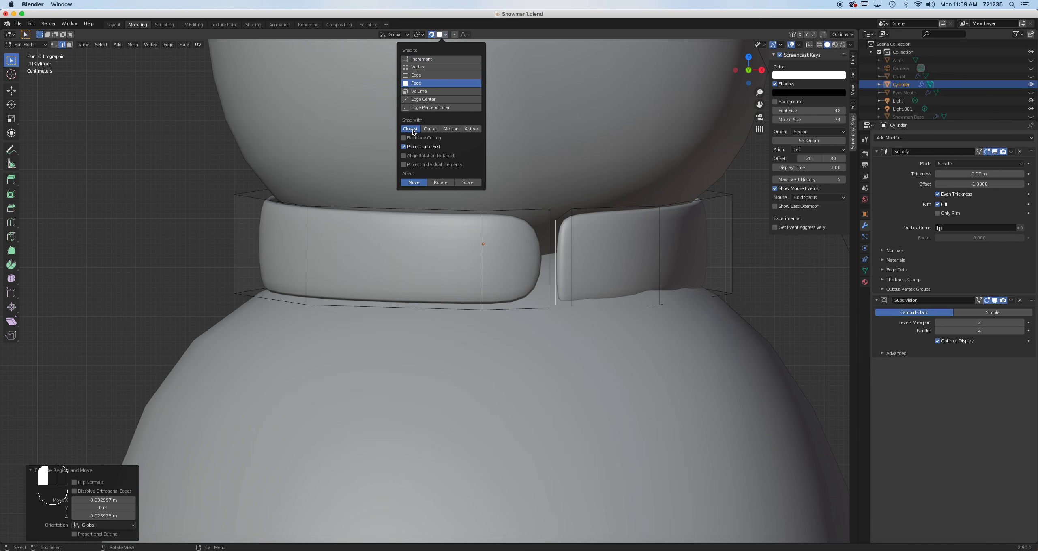
click(54, 45)
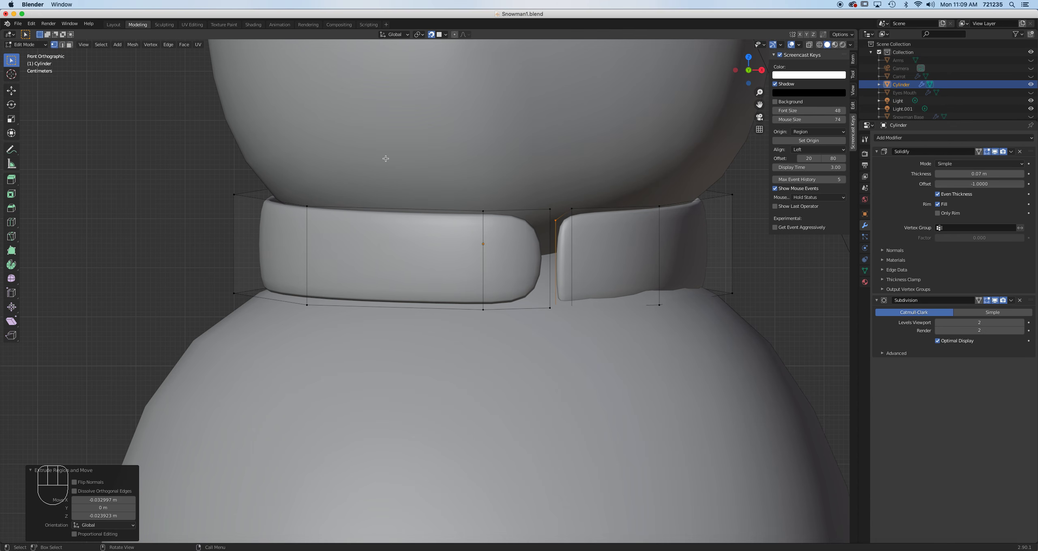
With X-ray enabled, move the right scarf end's lower vertex about -0.134 m in X and its upper vertex about -0.203 m in X across the gap.
click(555, 221)
ctrl+right_click(557, 315)
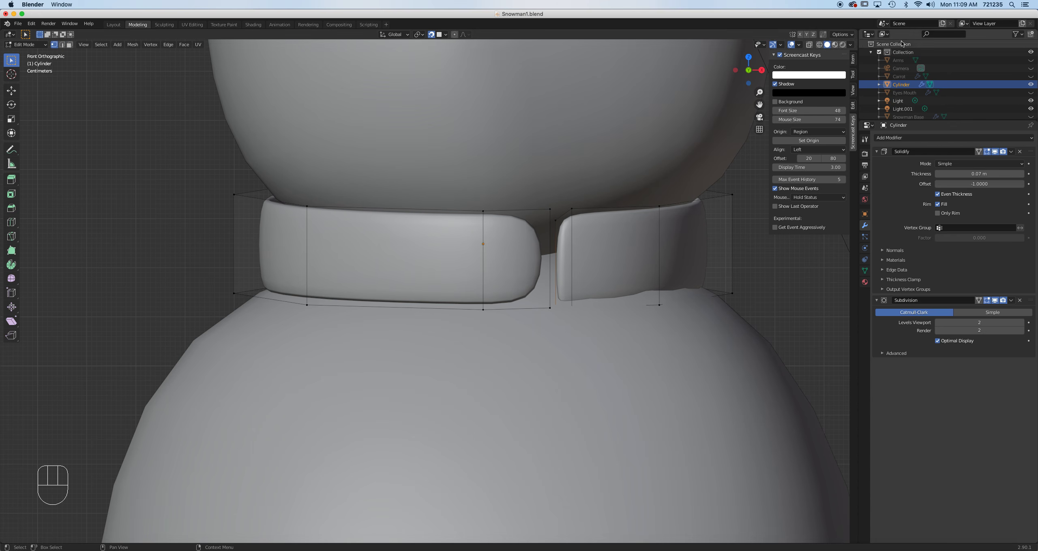
click(809, 45)
click(560, 220)
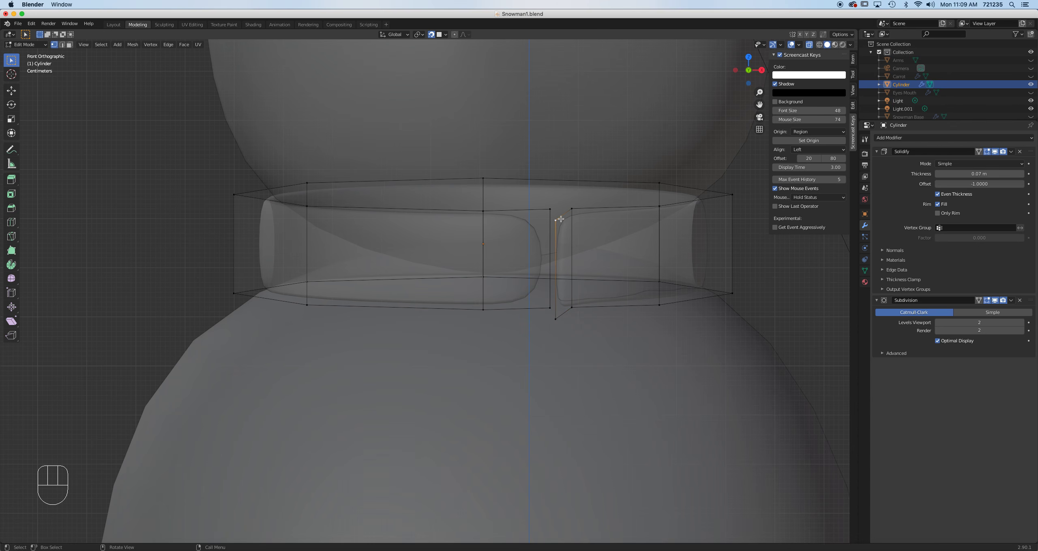
click(554, 320)
key(g)
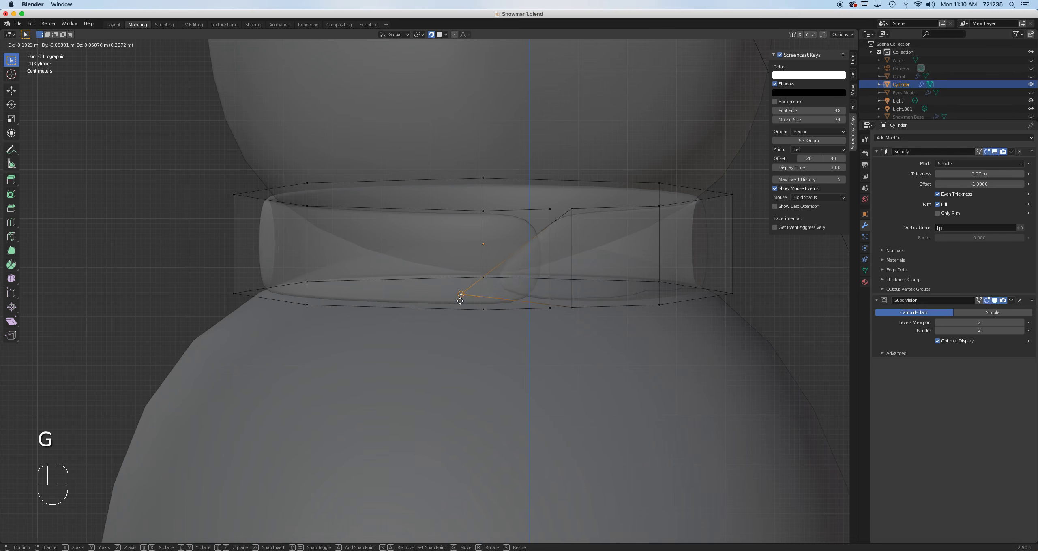
click(488, 313)
click(556, 222)
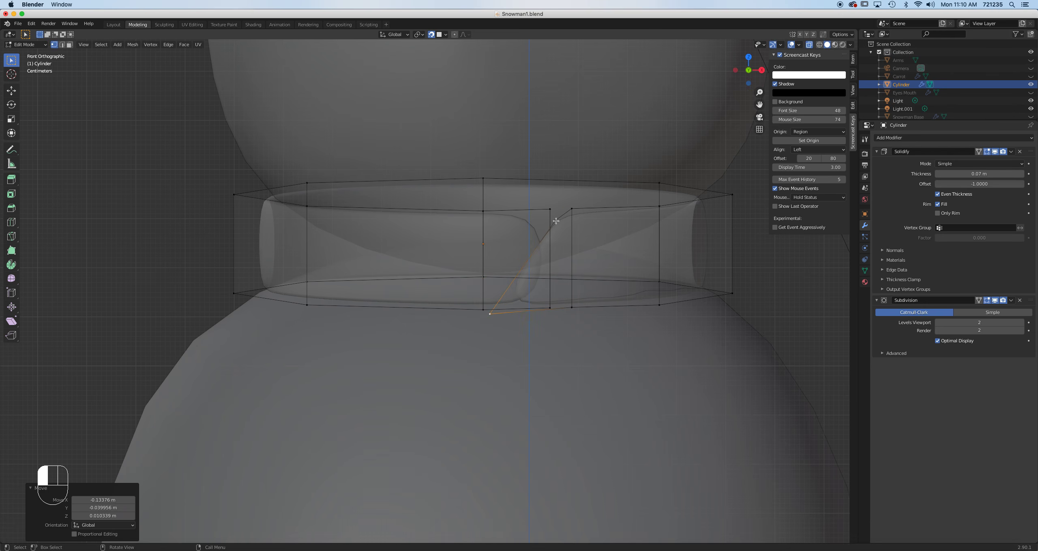
key(g)
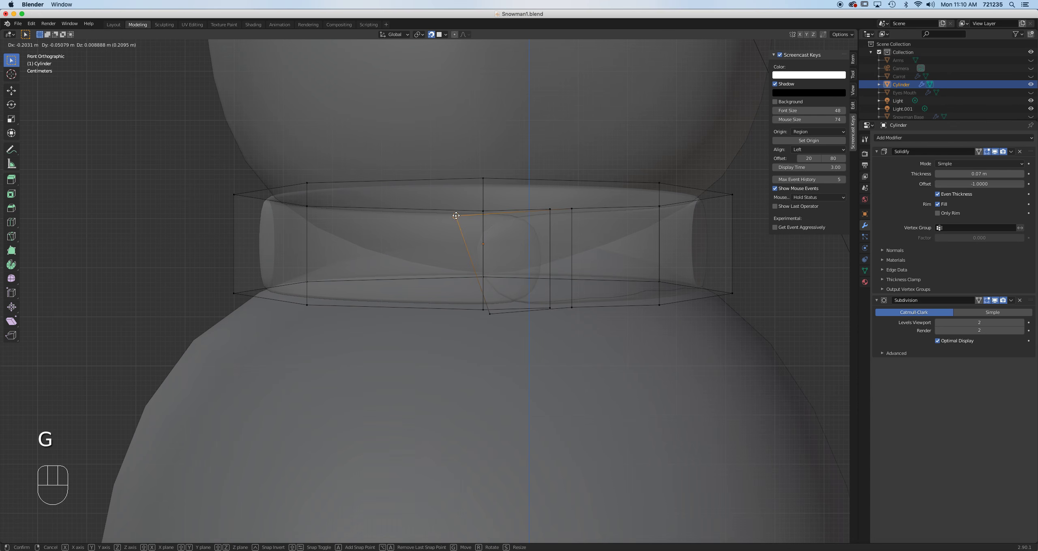
click(456, 216)
Lower the right scarf end's bottom vertex onto the body, and move its upper vertex about -0.073 m in X and -0.169 m in Z.
click(489, 314)
key(g)
click(488, 371)
click(456, 216)
key(g)
click(419, 299)
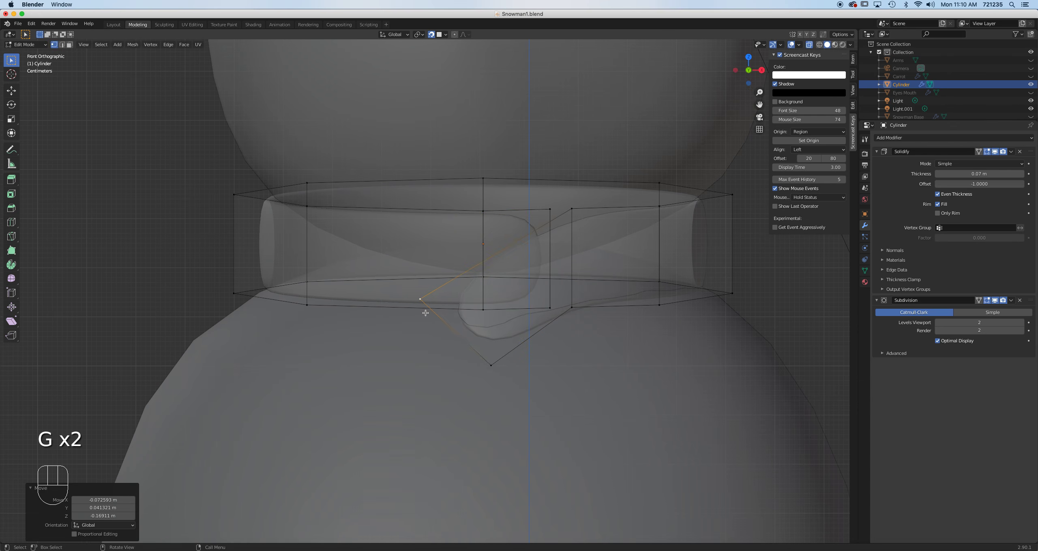
Nudge the scarf end's upper vertex down and left, lower its bottom vertex about -0.019 m and -0.012 m in Z, and disable X-ray.
key(g)
click(407, 310)
click(490, 365)
key(g)
click(482, 374)
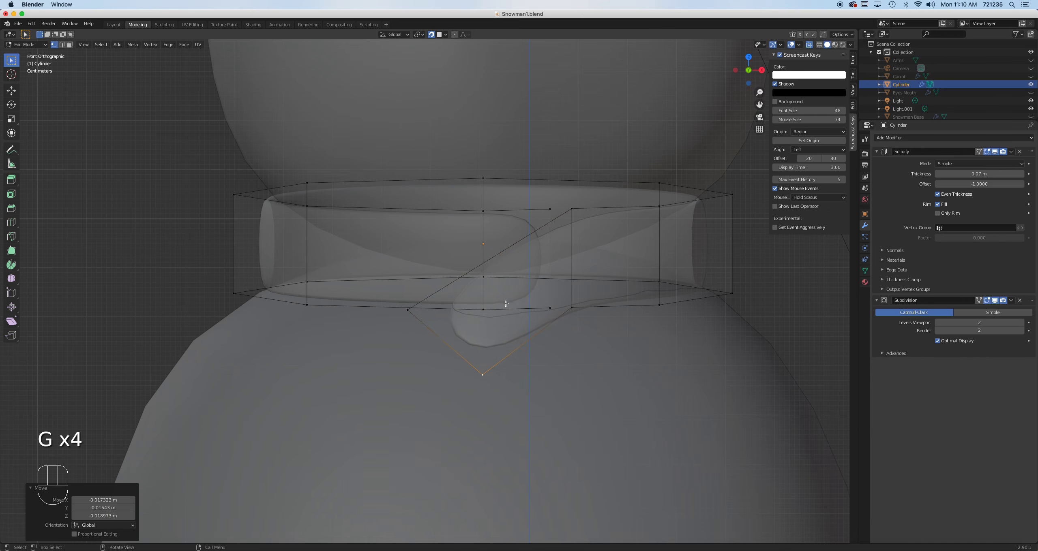
click(483, 373)
key(g)
click(490, 381)
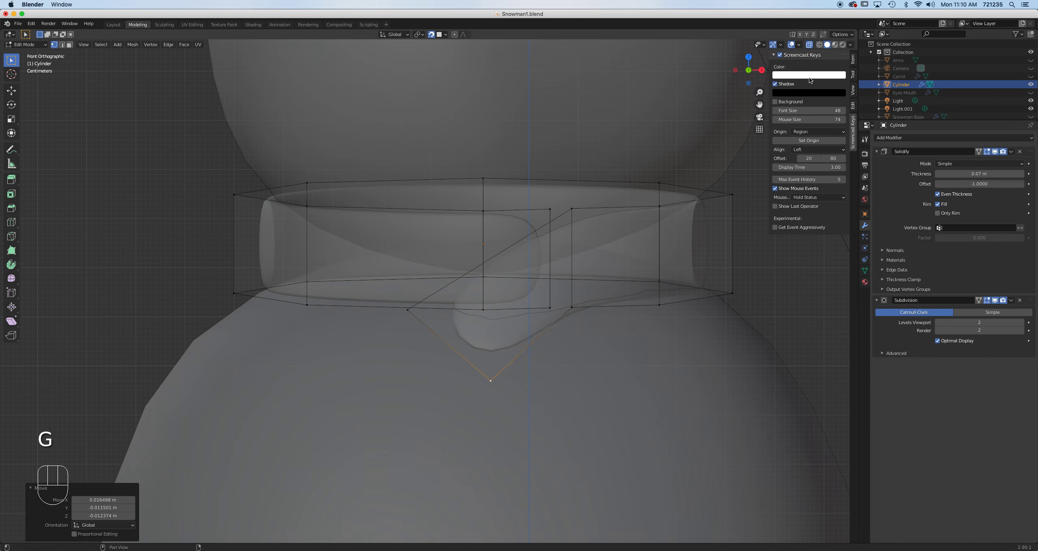
click(810, 44)
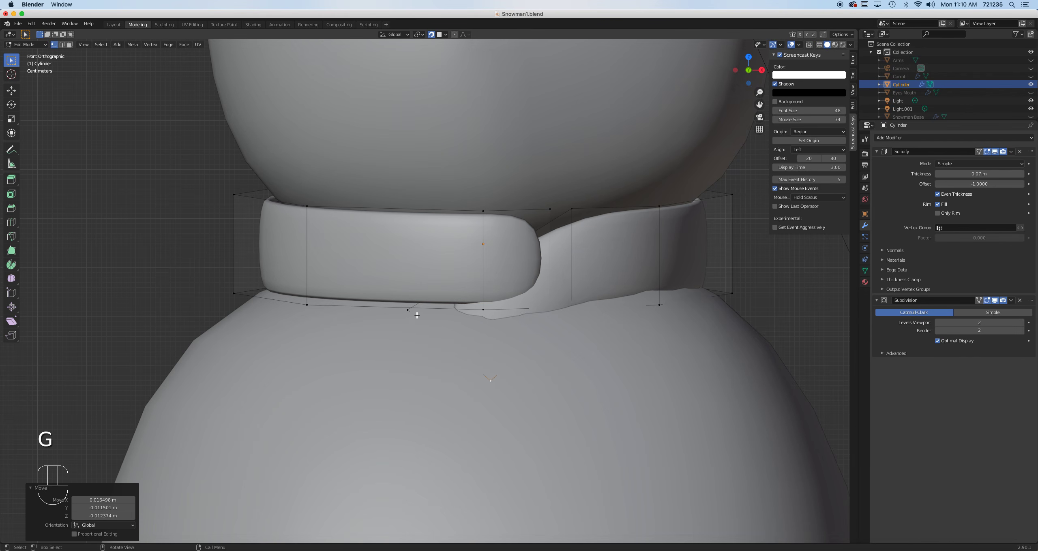
Try a loop cut across the overlapping scarf end with slide factor -1.000, check it in X-ray, and undo it.
middle_drag(423, 321, 480, 333)
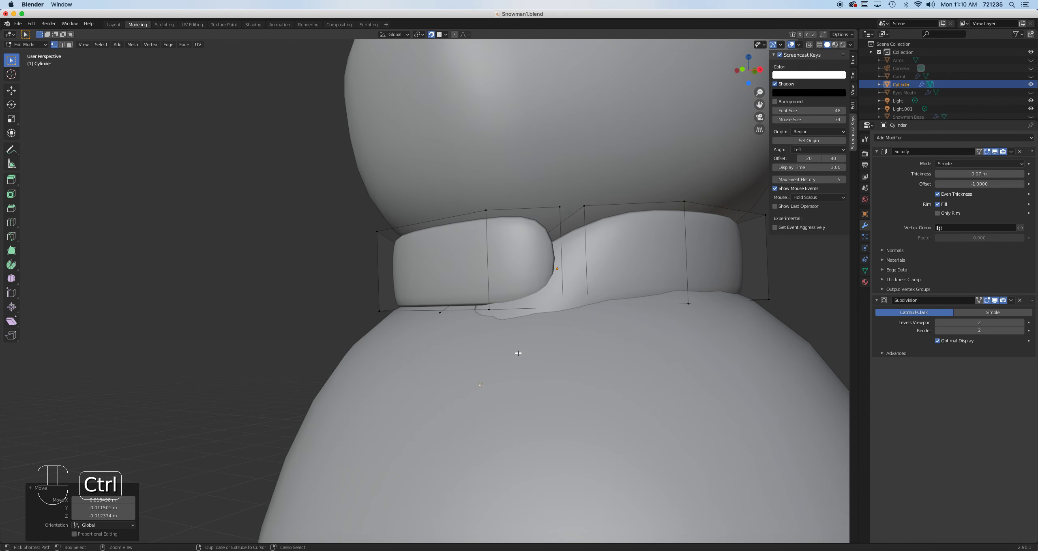
key(ctrl+r)
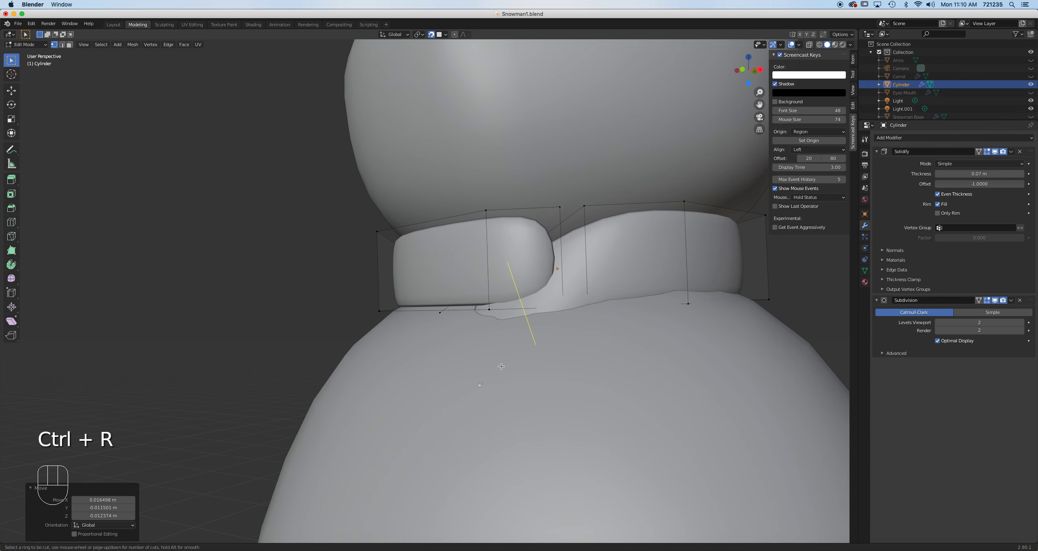
click(501, 365)
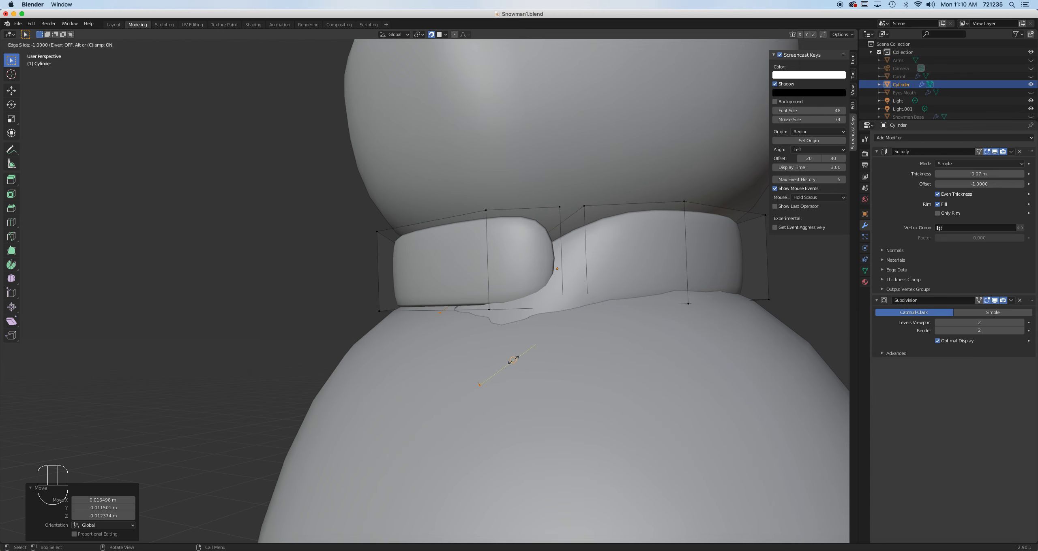
click(519, 359)
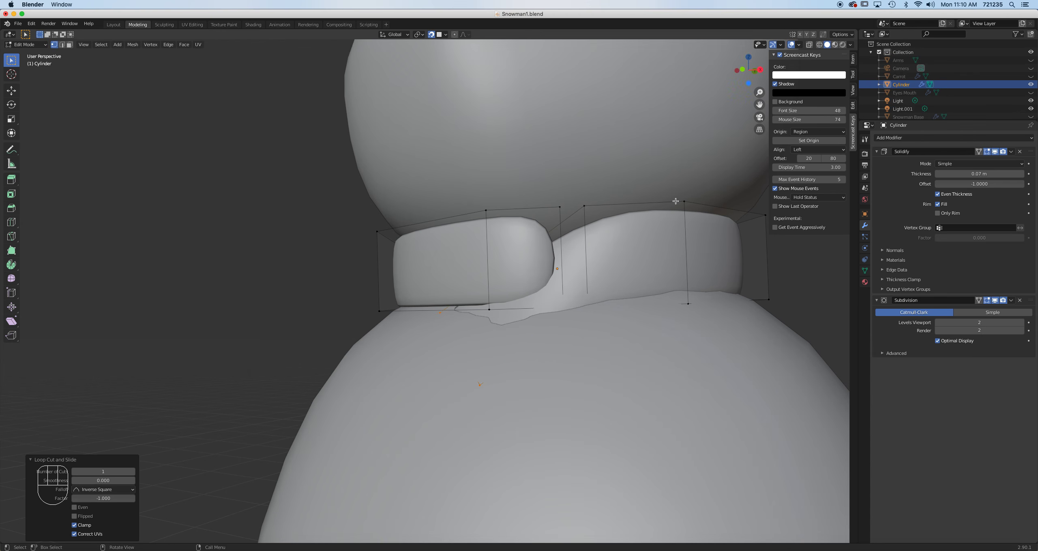
key(alt+z)
middle_drag(536, 306, 546, 328)
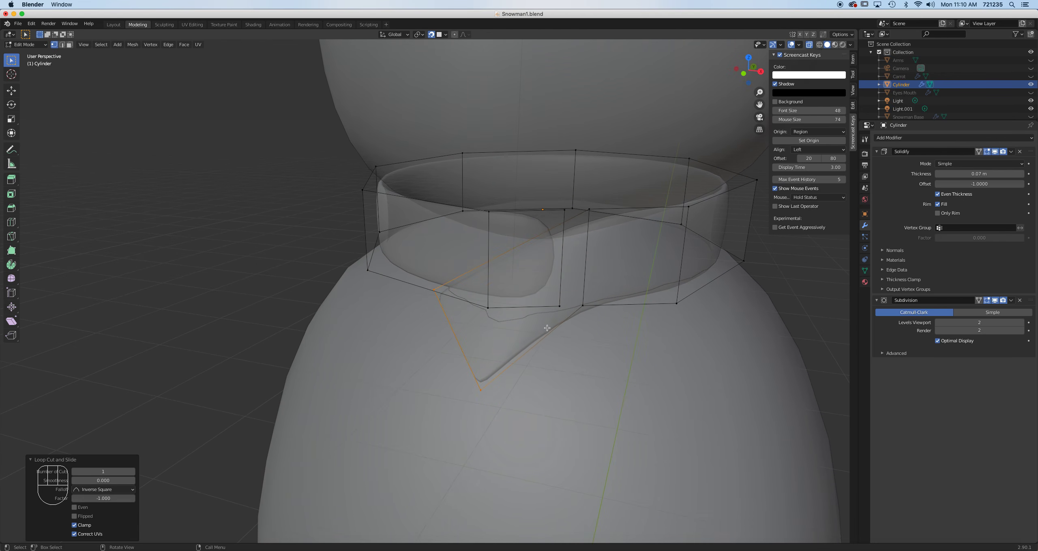
key(super+z)
Add one centered loop cut across the overlapping scarf end with slide factor 0.
key(ctrl+r)
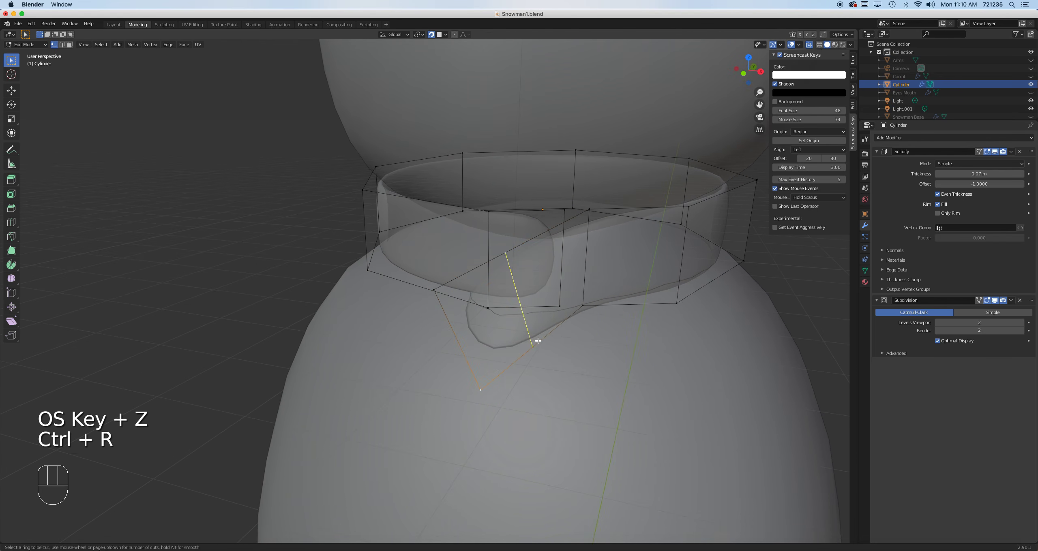
click(537, 341)
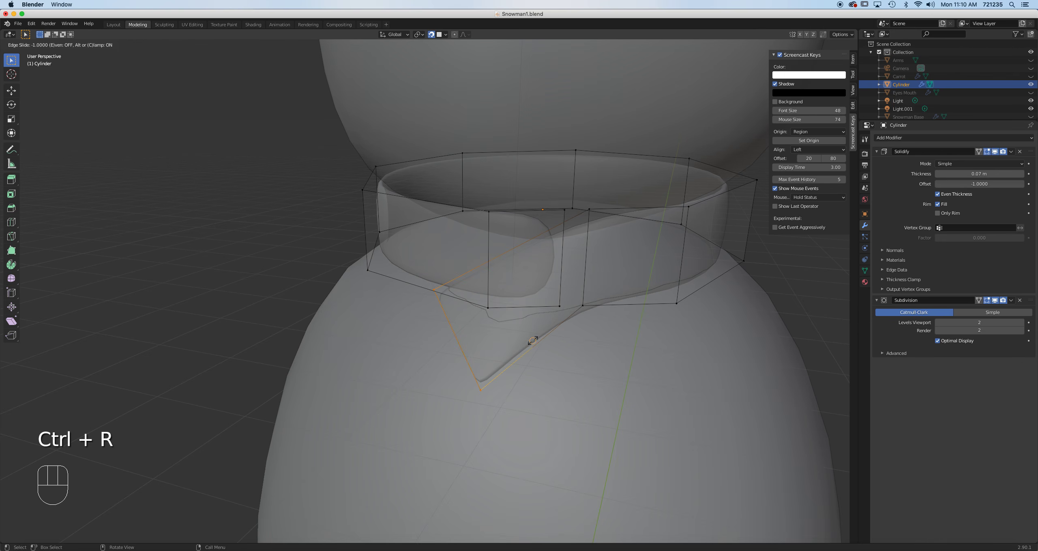
right_click(534, 341)
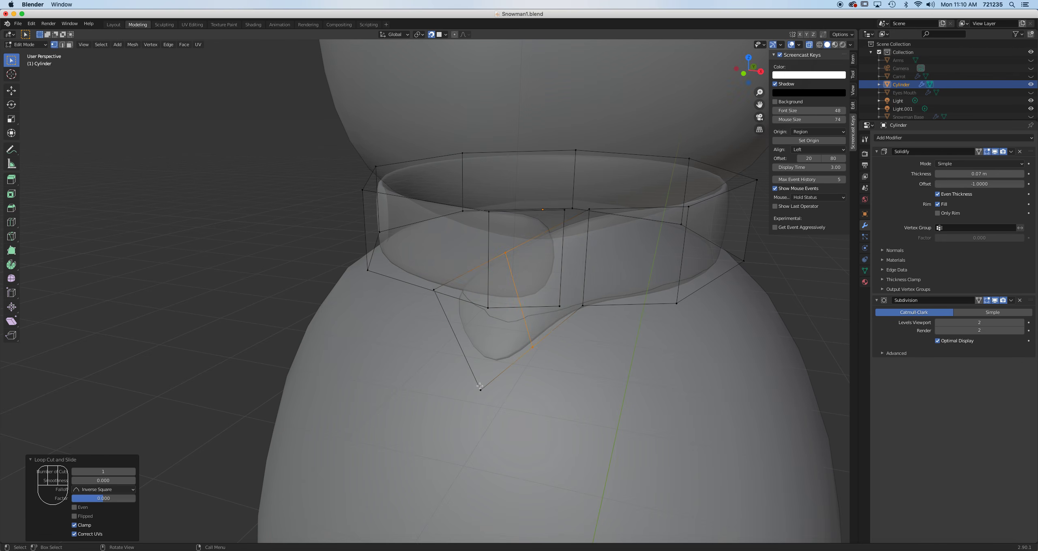
In solid front view, move the new loop's lower vertex about 0.009 m in X, -0.028 m in Y and -0.014 m in Z.
click(535, 349)
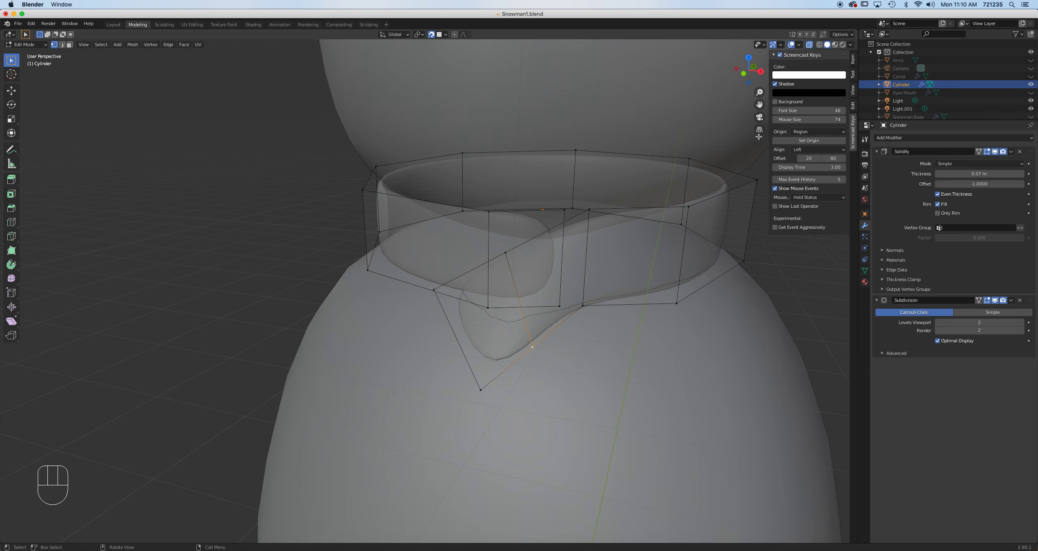
click(809, 45)
middle_drag(562, 250, 591, 281)
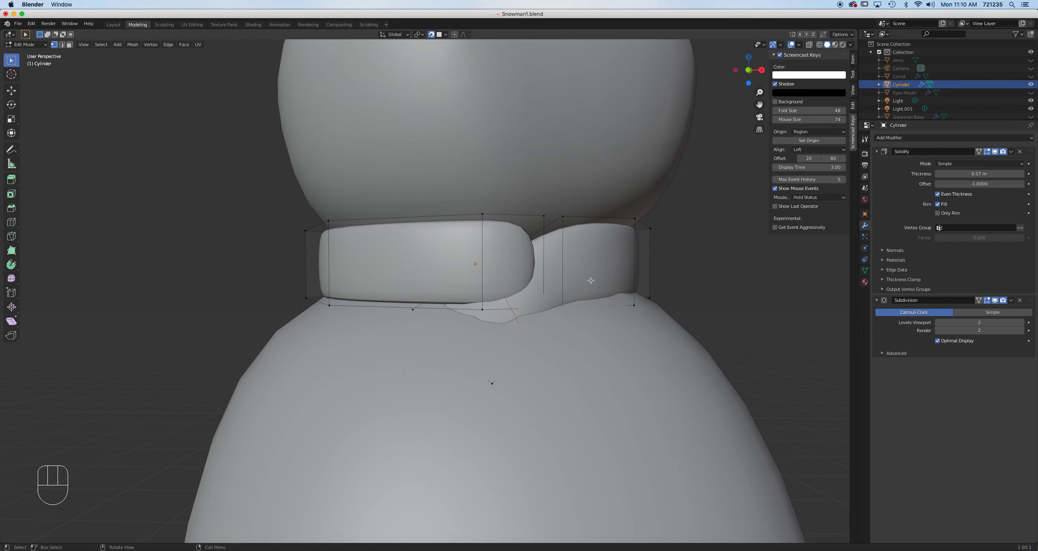
key(KP_1)
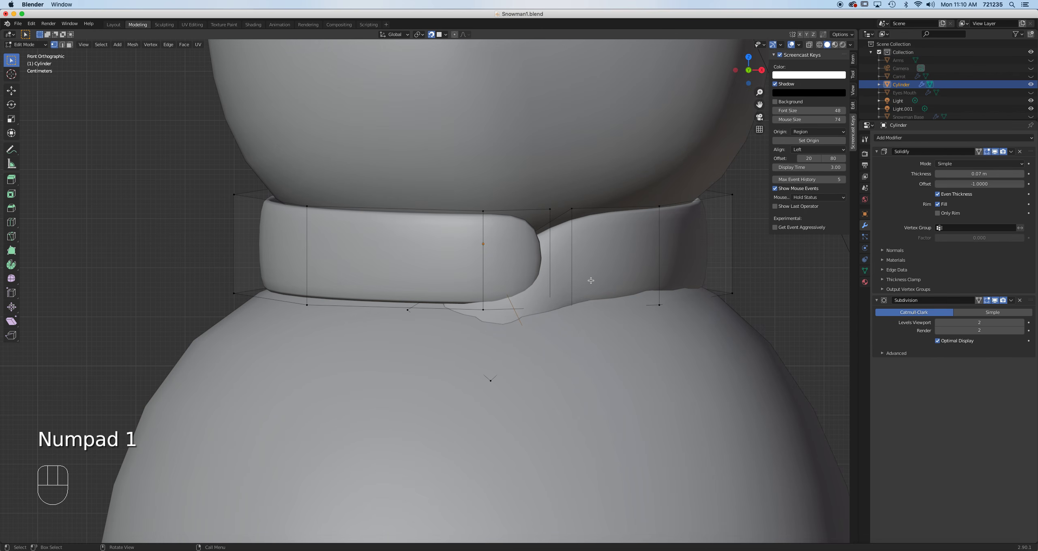
key(g)
click(541, 361)
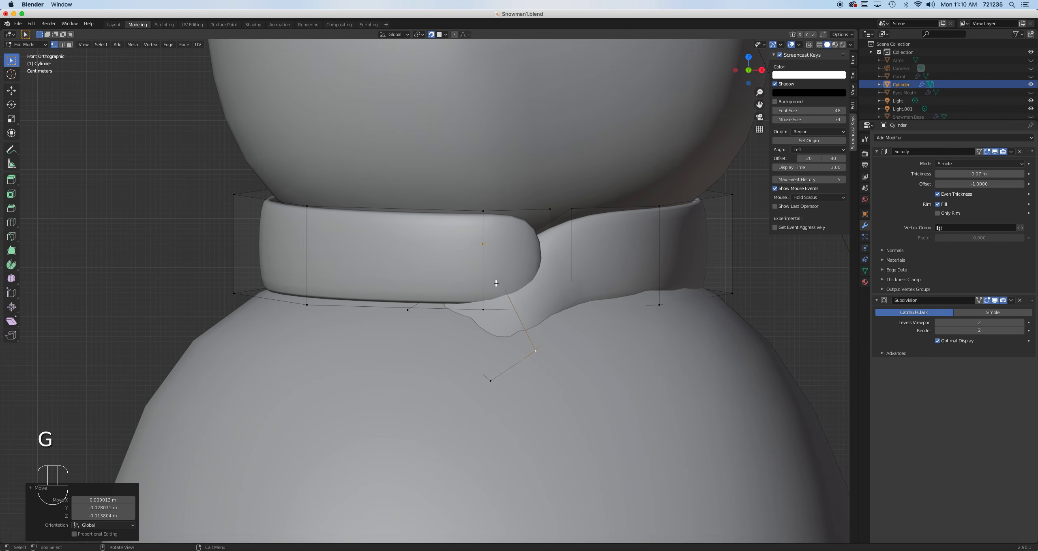
Move the new loop's upper vertex about -0.032 m in X, -0.070 m in Y and -0.023 m in Z, over the left band.
key(g)
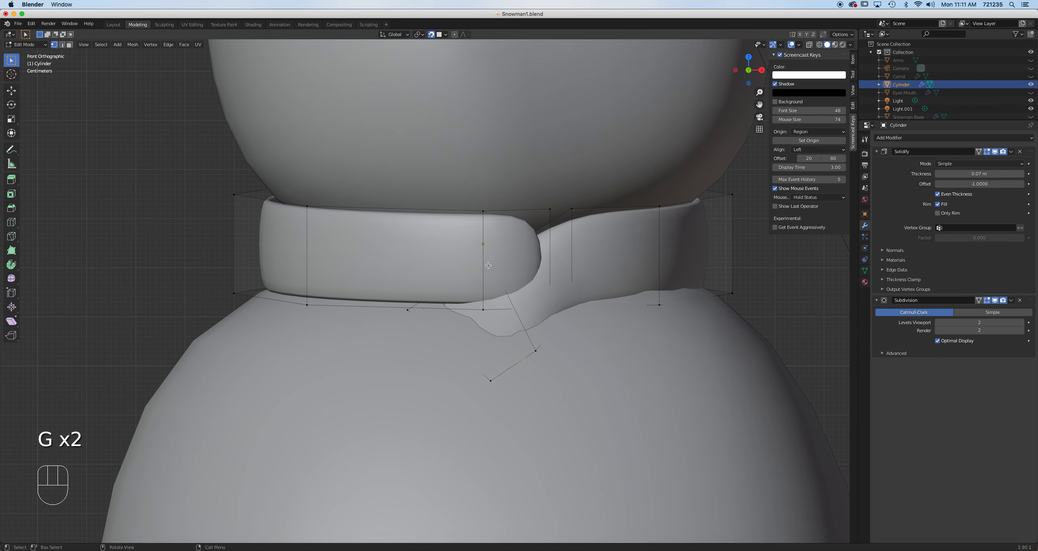
drag(470, 252, 474, 274)
key(g)
click(808, 45)
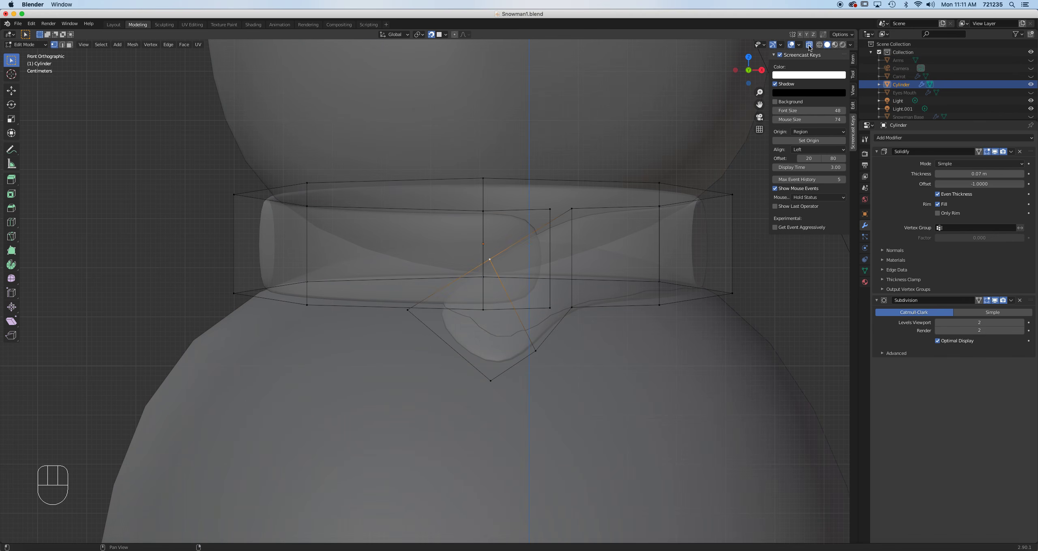
click(808, 45)
key(g)
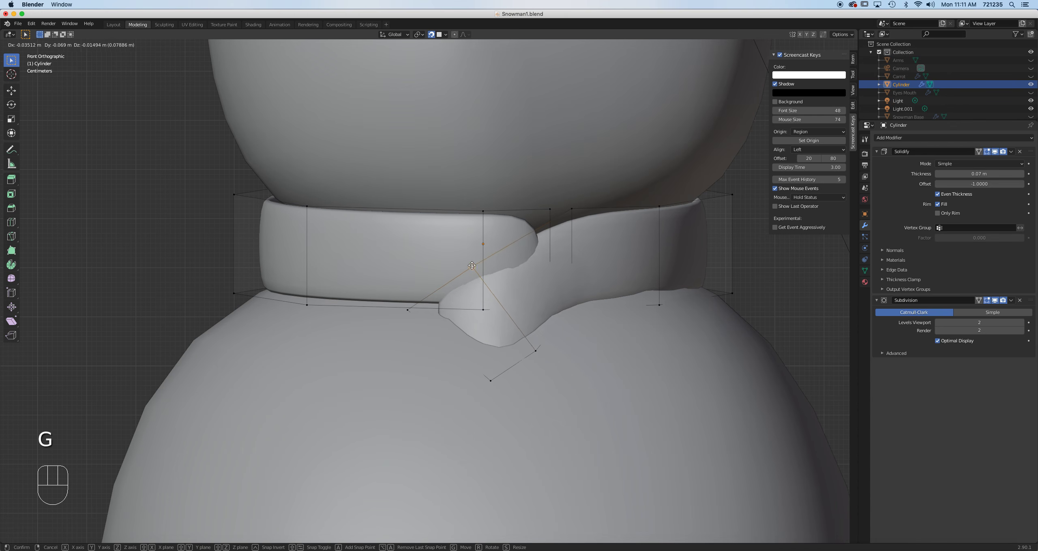
click(476, 281)
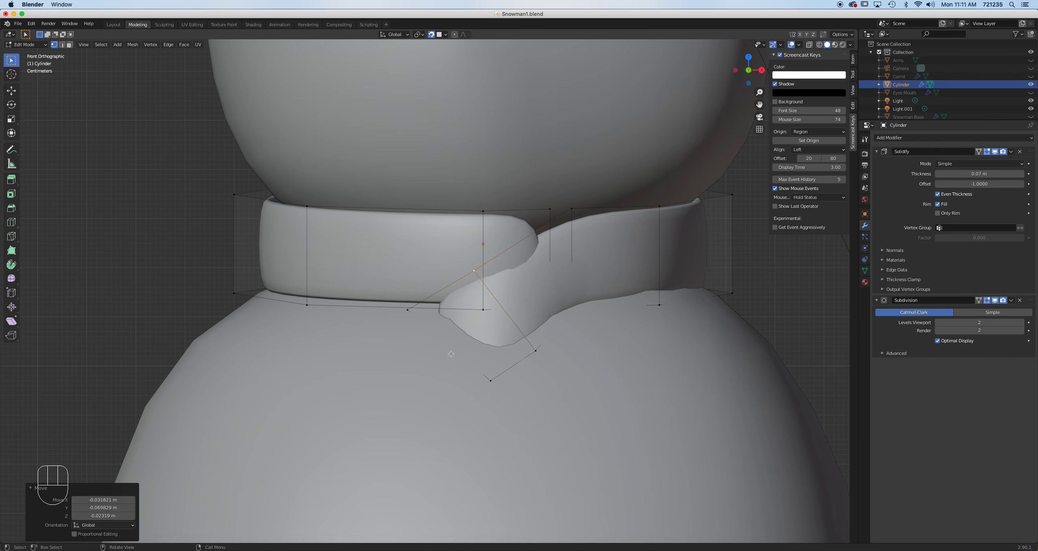
Extend the scarf end by moving its bottom vertex about -0.045 m X, -0.066 m Z and its left vertex about -0.060 m X, -0.045 m Z.
click(492, 386)
key(g)
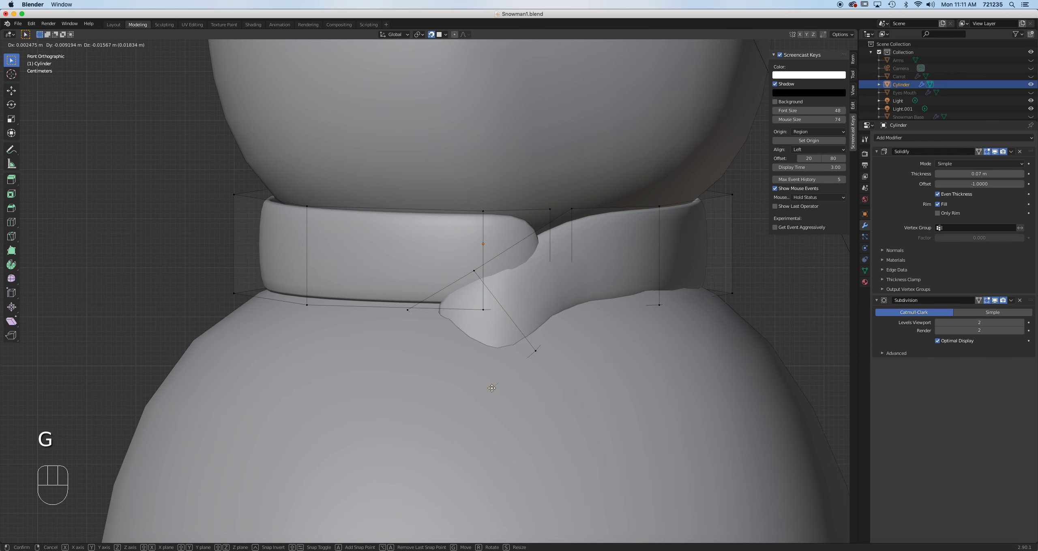
click(464, 404)
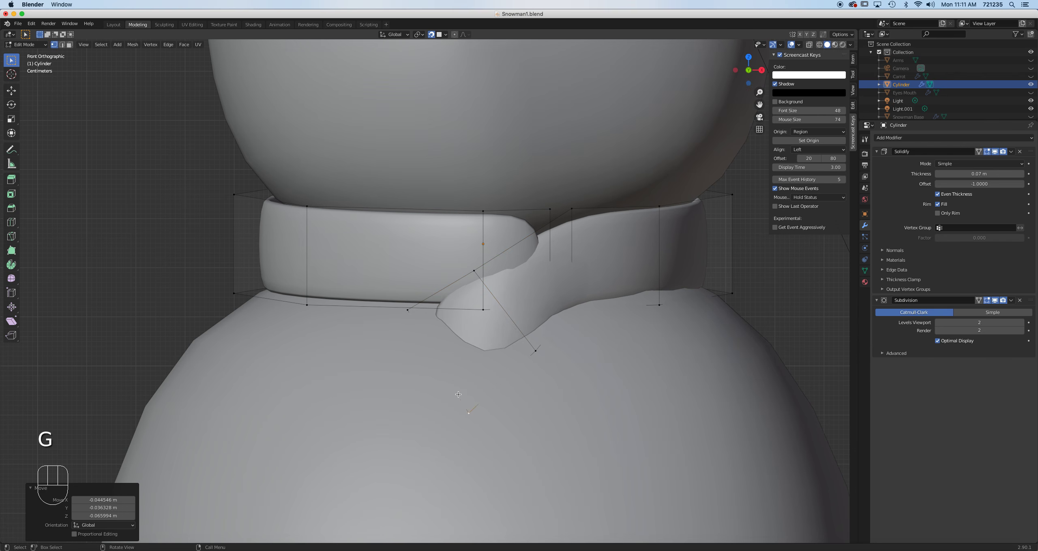
click(409, 310)
key(g)
click(378, 331)
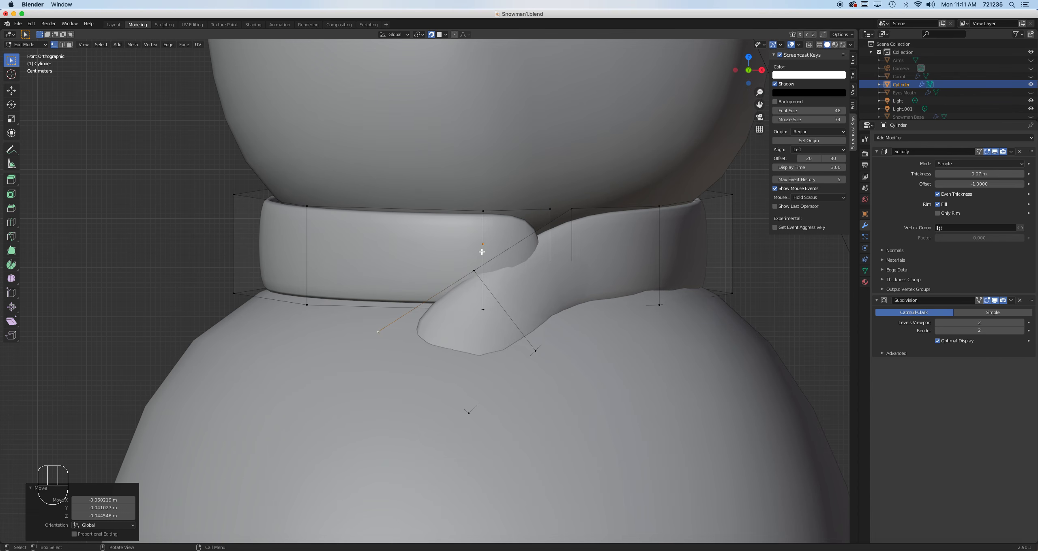
Move the left band's upper front corner vertex about 0.067 m in X, 0.031 m in Y and -0.041 m in Z, behind the overlap.
click(549, 210)
key(g)
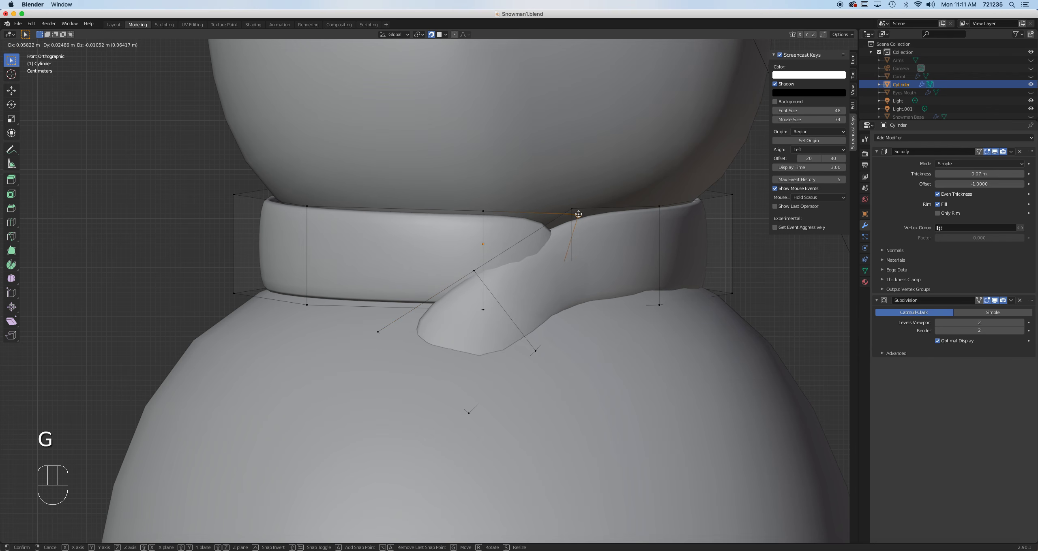
click(583, 232)
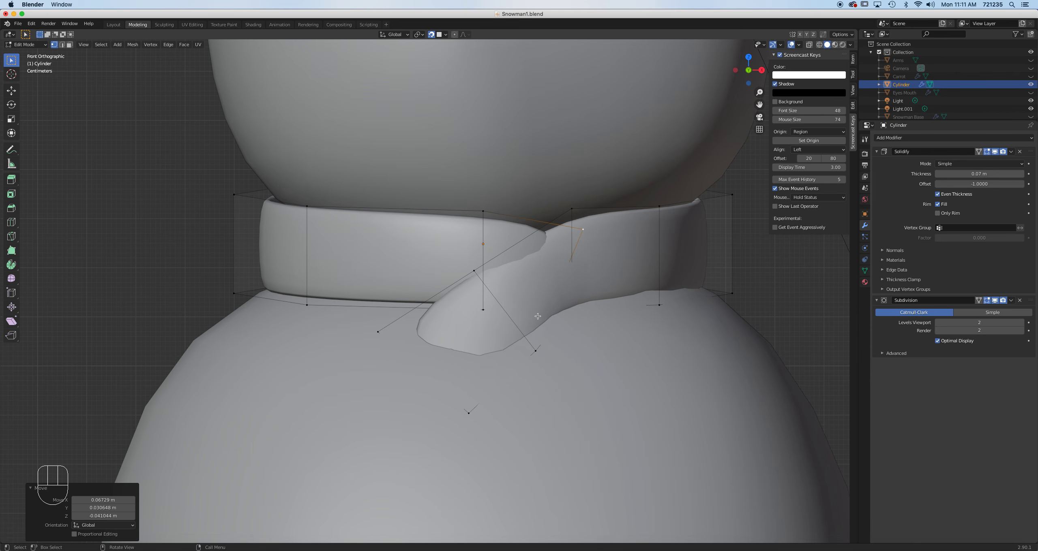
Move the left band's lower front corner vertex about 0.04 m X, -0.10 m Y, -0.11 m Z, and shift its upper corner vertex outward.
click(809, 45)
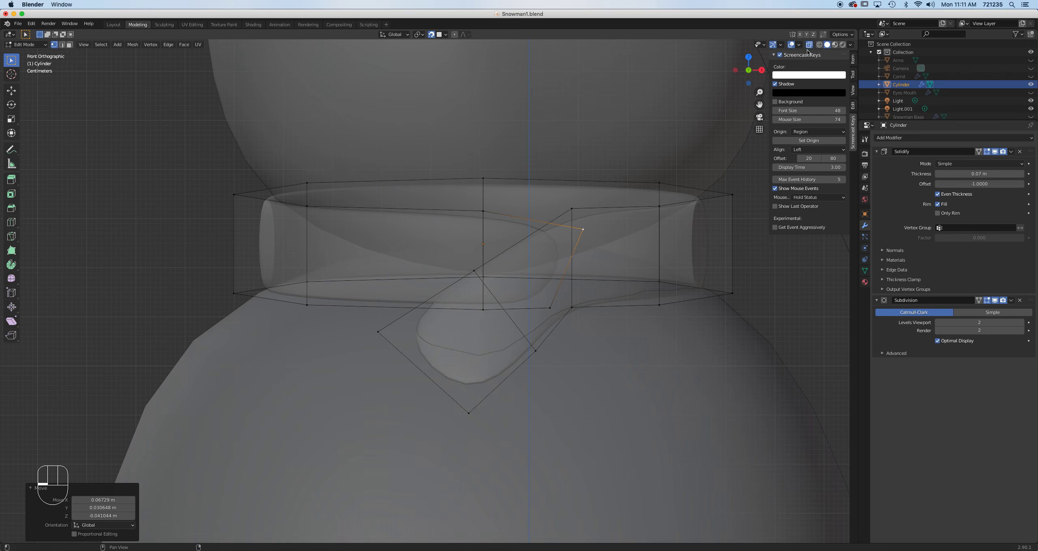
click(549, 308)
click(809, 44)
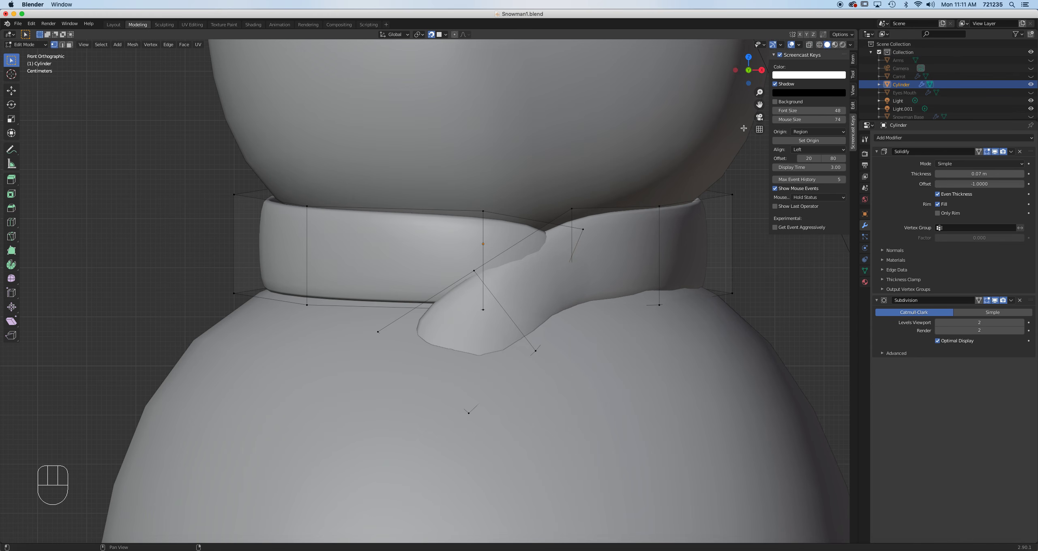
key(g)
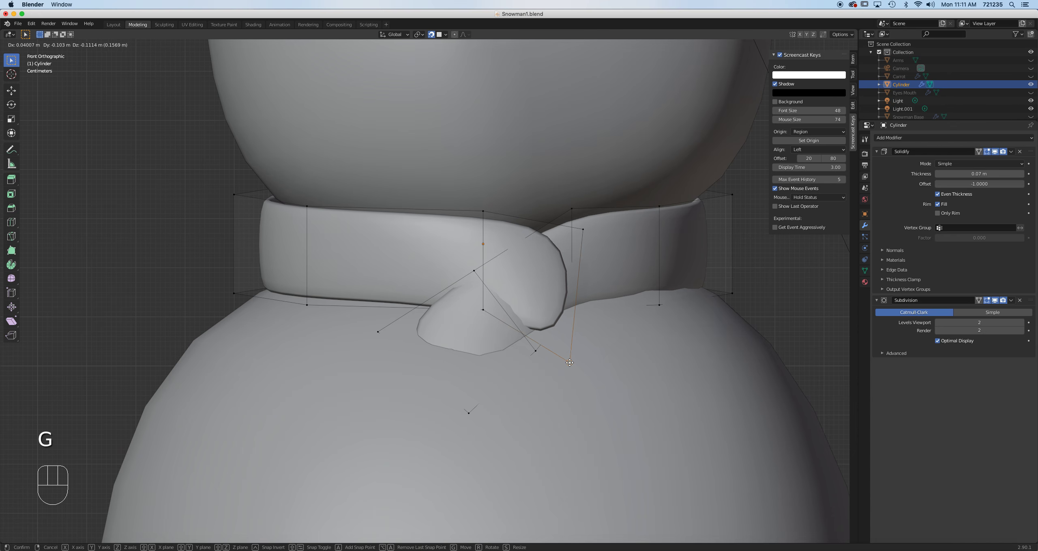
click(574, 361)
click(582, 229)
key(g)
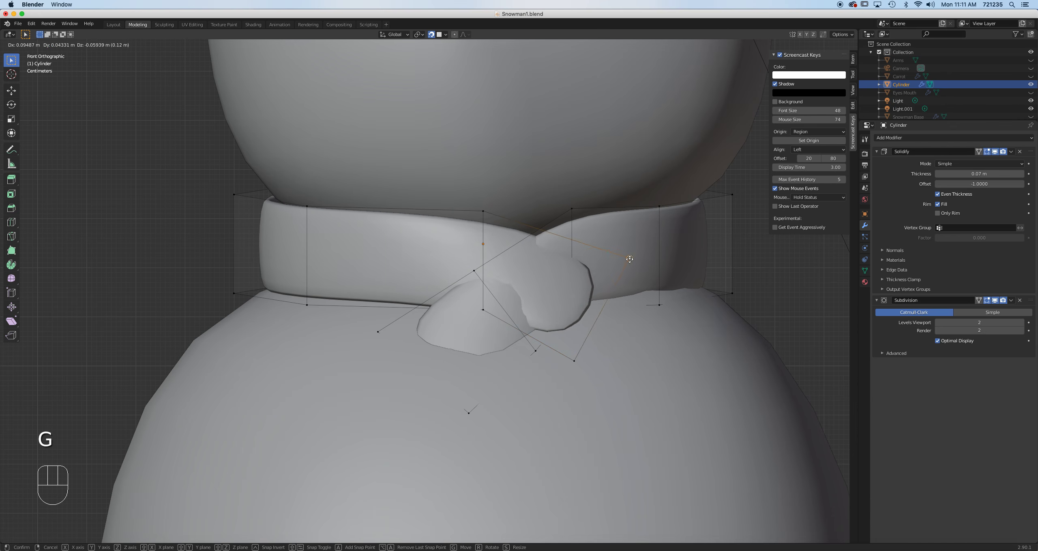
click(615, 233)
Extrude the left band's front end edge about 0.19 m in X, -0.06 m in Y and -0.16 m in Z.
key(2)
click(602, 286)
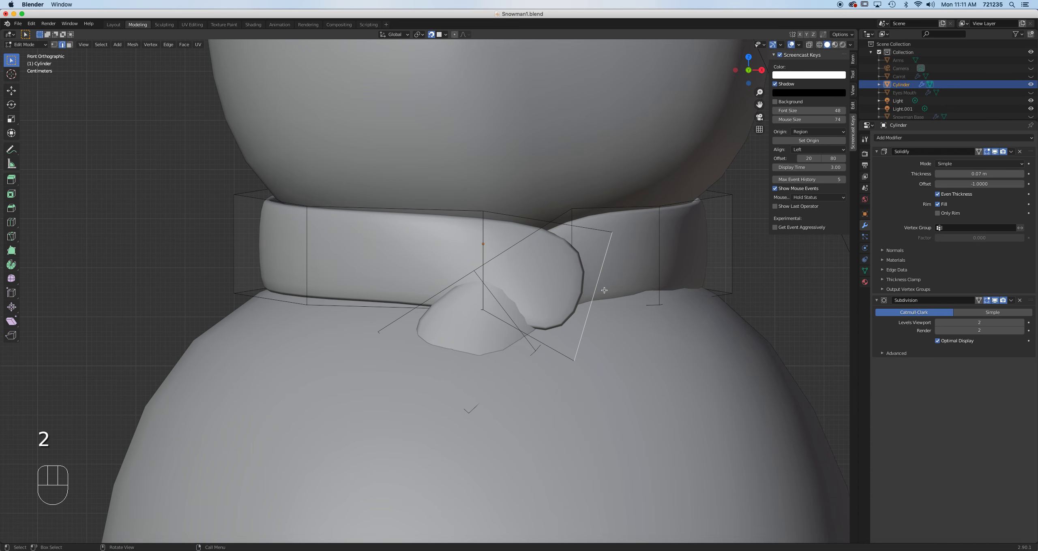
key(e)
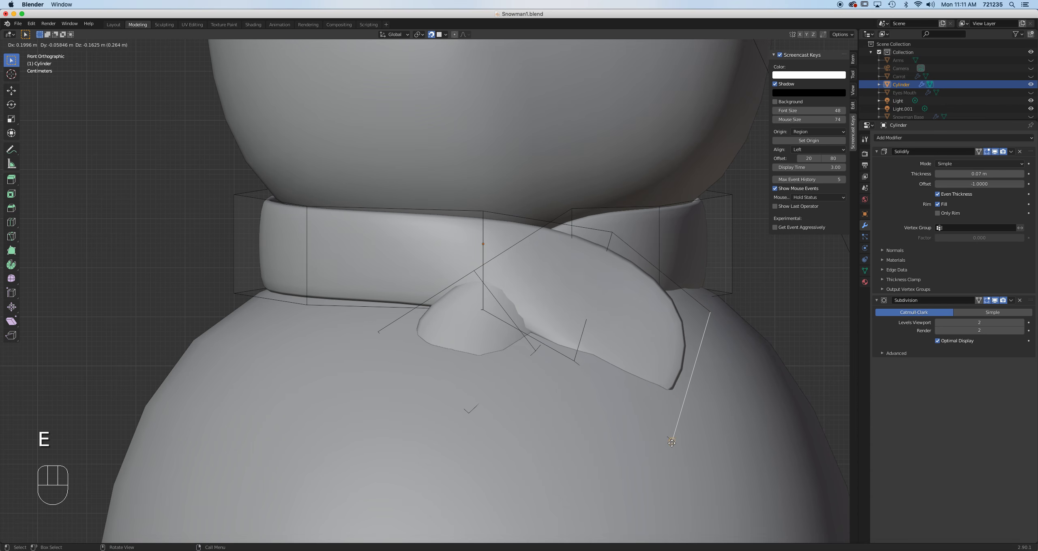
click(669, 441)
Extrude the same end edge again about 0.18 m in X, 0.06 m in Y and -0.09 m in Z.
scroll(694, 407, down, 2)
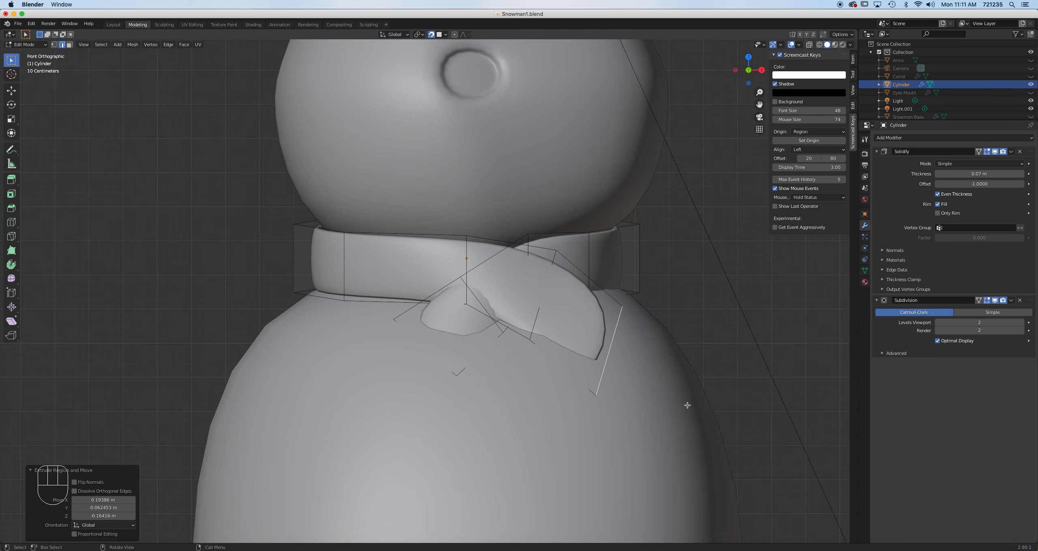
key(e)
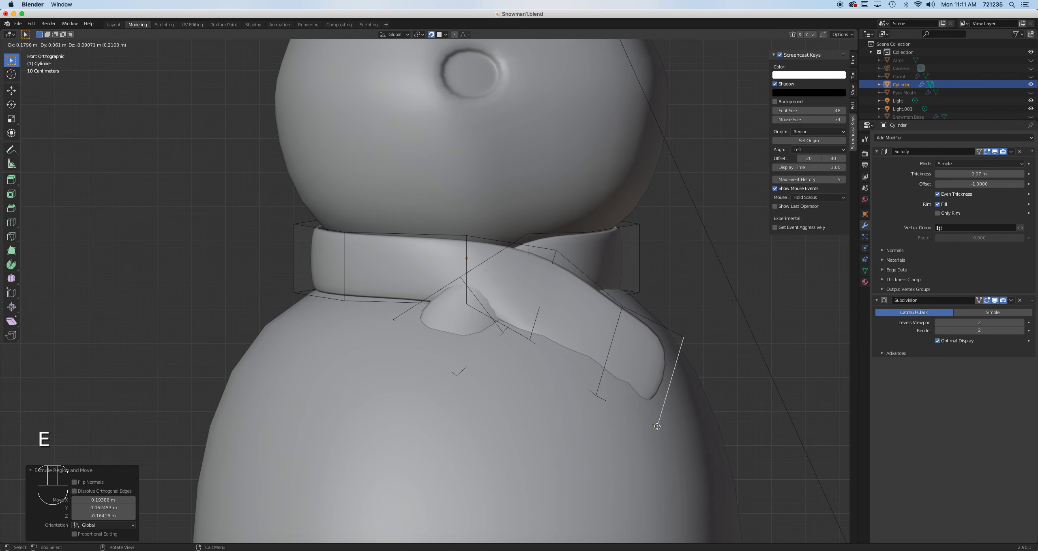
click(666, 390)
Adjust the first extruded edge's upper vertex and move the end edge's upper vertex about -0.025 m X, 0.245 m Y and -0.041 m Z.
key(1)
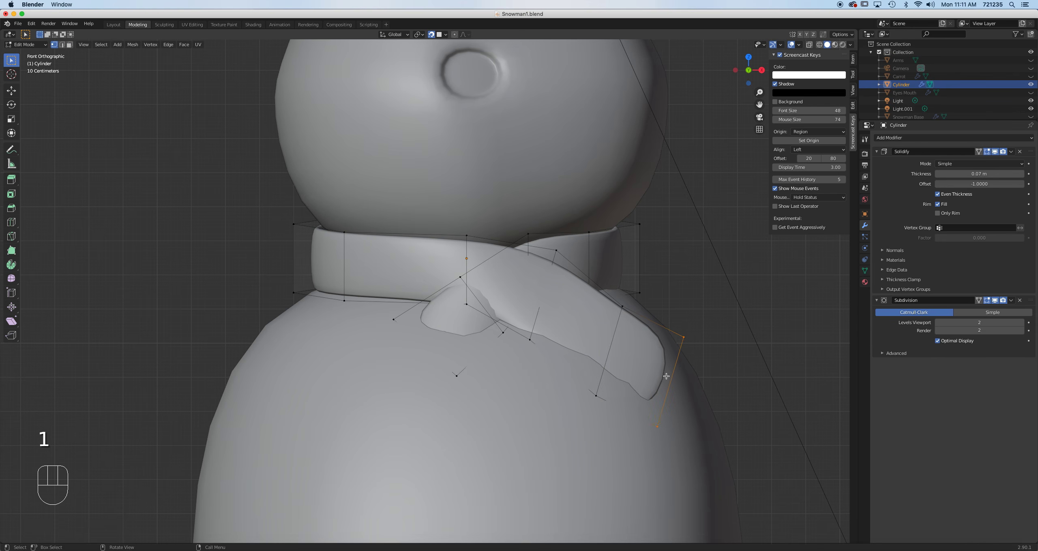
click(624, 308)
key(g)
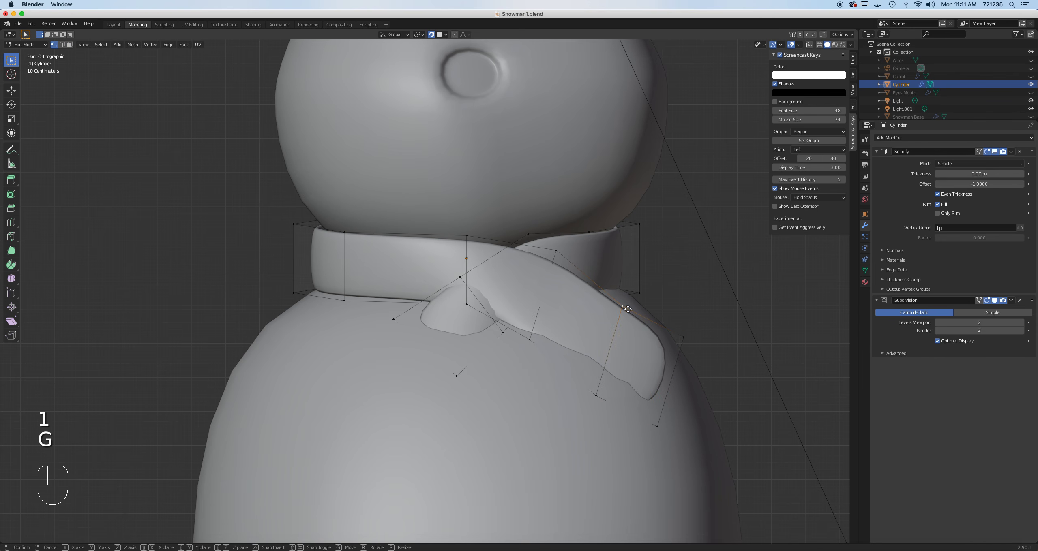
click(691, 342)
click(684, 338)
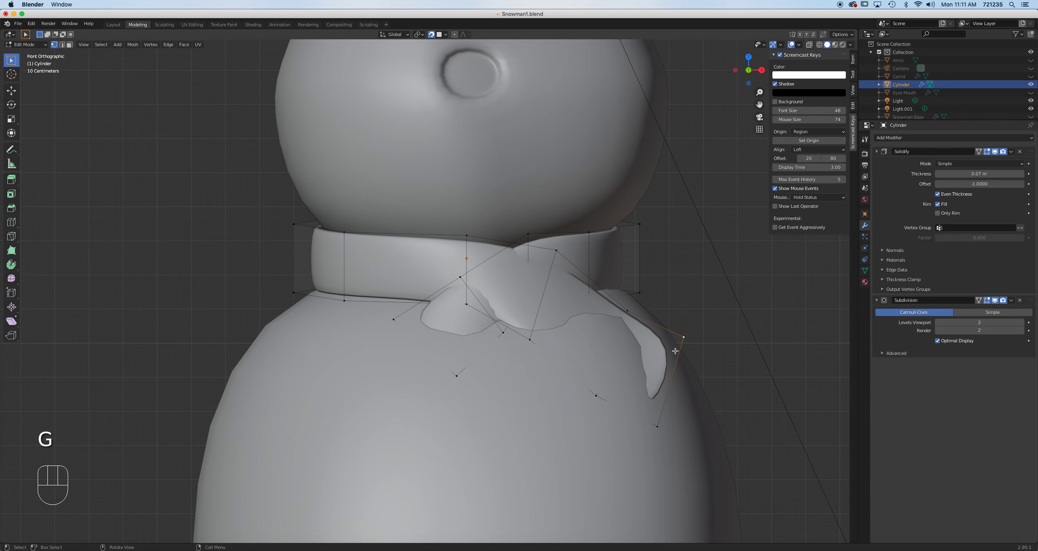
key(g)
click(675, 351)
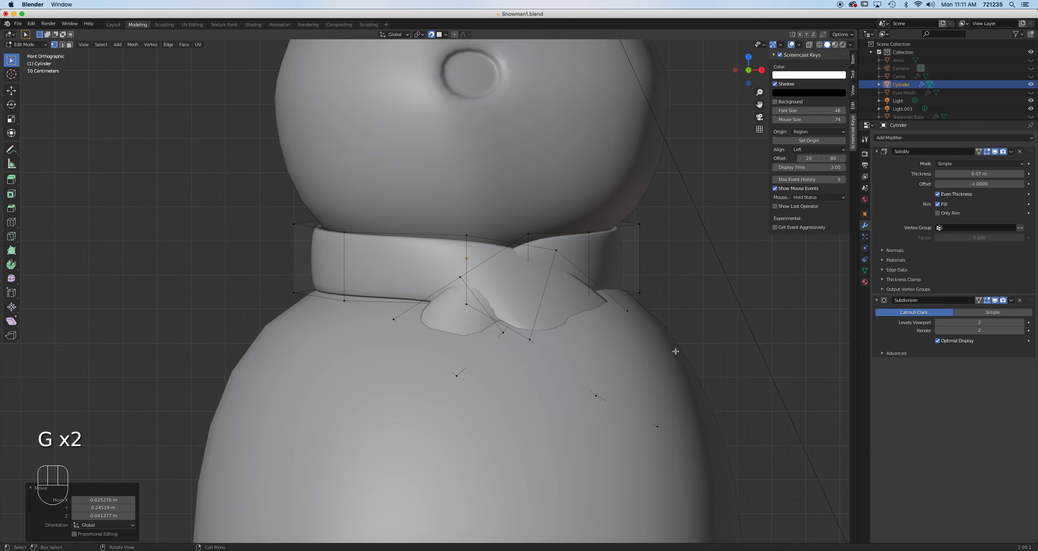
Nudge the overlap's upper vertex outward and down, and the first extruded edge's lower vertex inward and up.
click(556, 250)
key(g)
click(564, 255)
click(596, 395)
key(g)
click(588, 385)
Turn off snapping and use the Move tool to shift the vertex beneath the overlap about 0.096 m in Y.
middle_drag(632, 370, 786, 175)
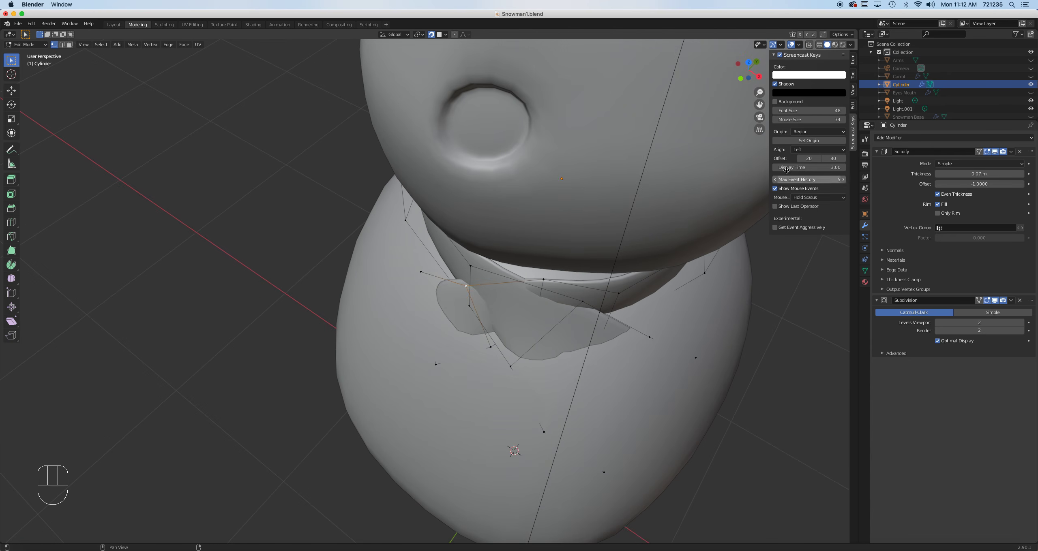
click(431, 35)
middle_drag(453, 235, 490, 231)
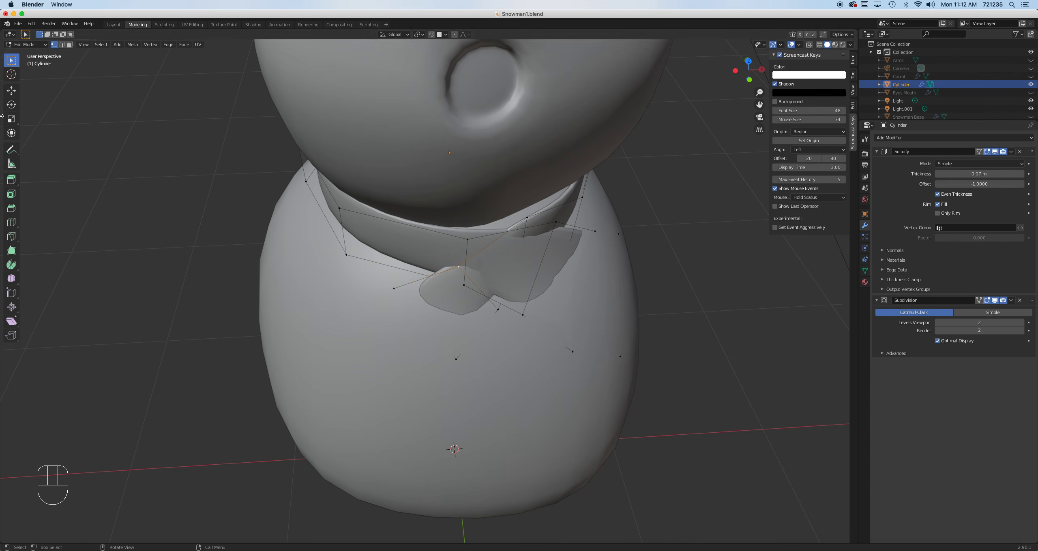
click(11, 90)
middle_drag(398, 250, 515, 228)
drag(369, 274, 336, 279)
Return the scarf to Object Mode and display it in Material Preview shading.
middle_drag(461, 287, 308, 248)
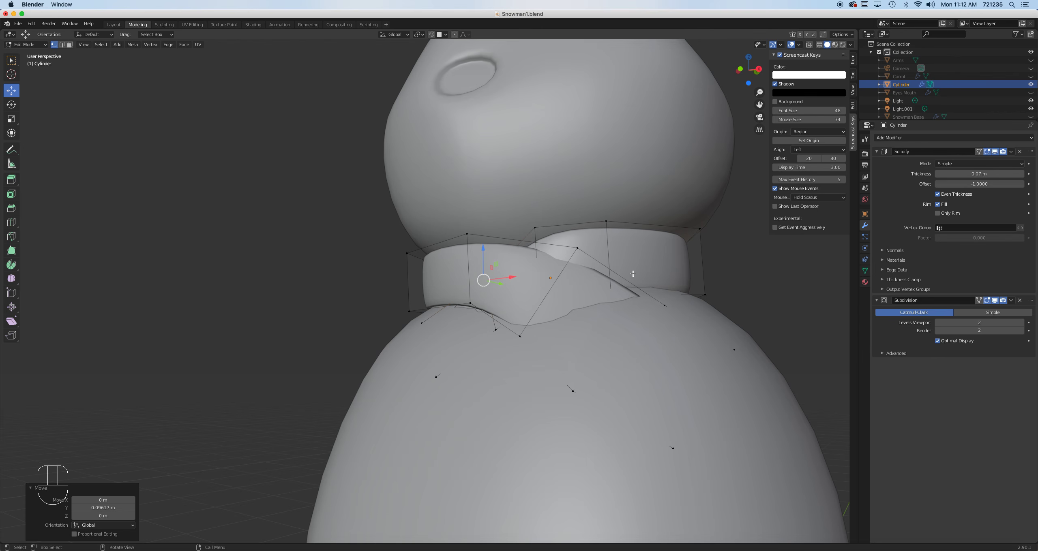
key(Tab)
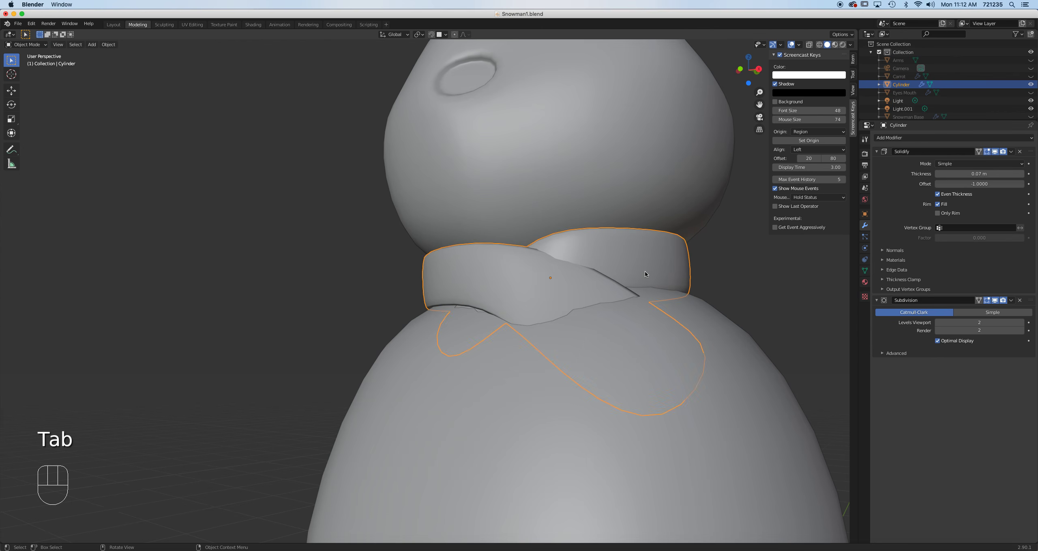
click(834, 45)
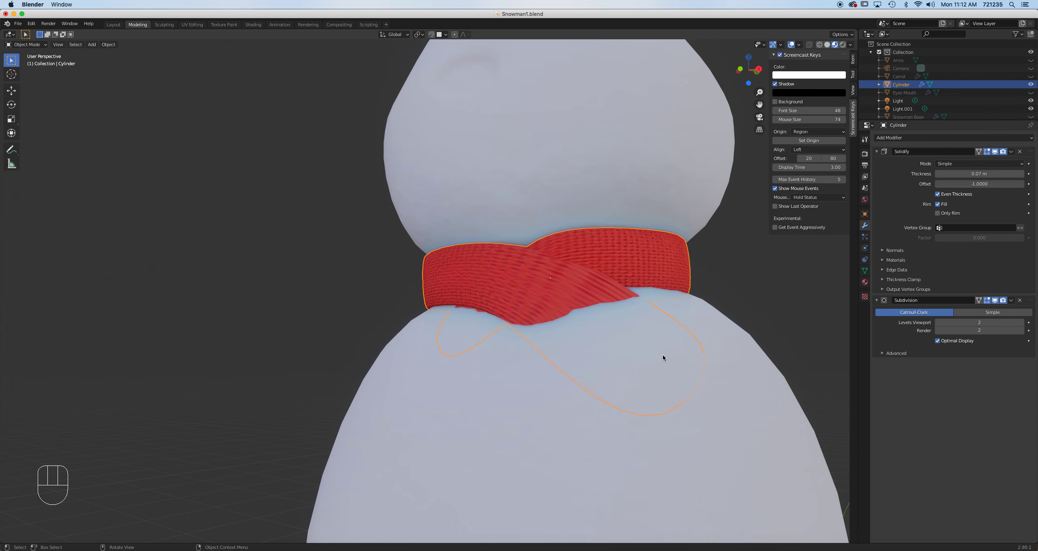
Switch to the UV Editing workspace, select the scarf's whole mesh in Edit Mode and Unwrap it.
click(192, 25)
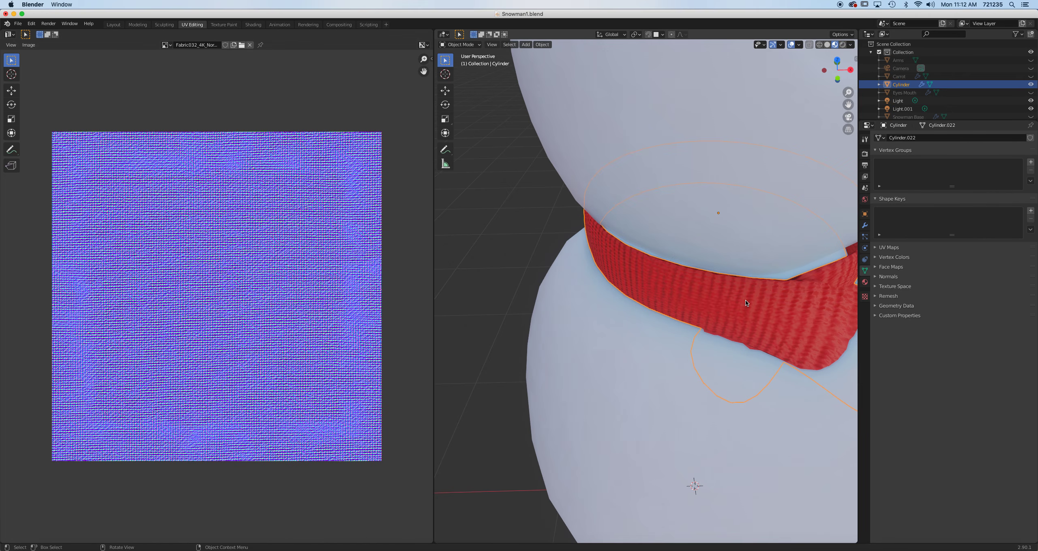
key(Tab)
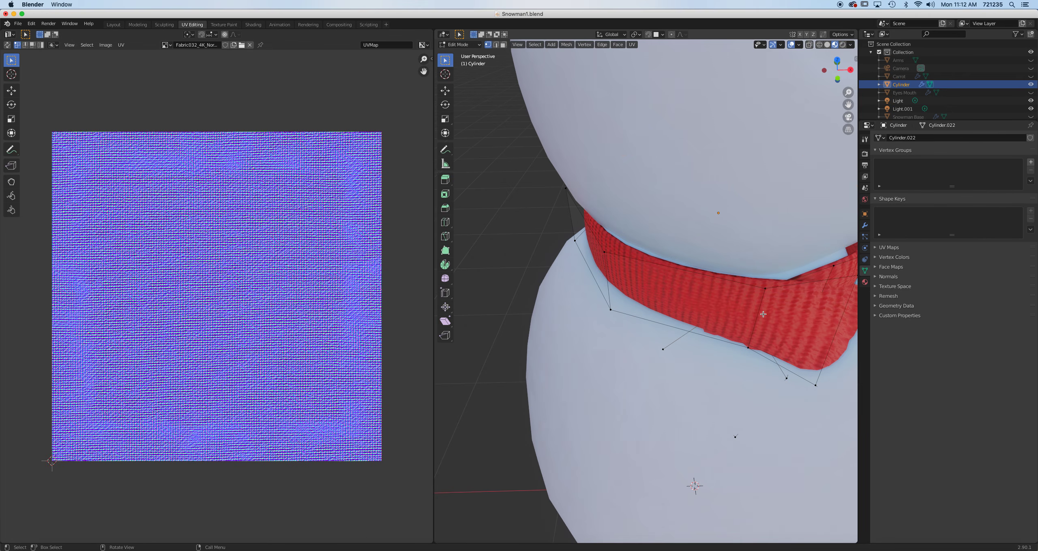
scroll(738, 304, up, 3)
scroll(296, 294, up, 1)
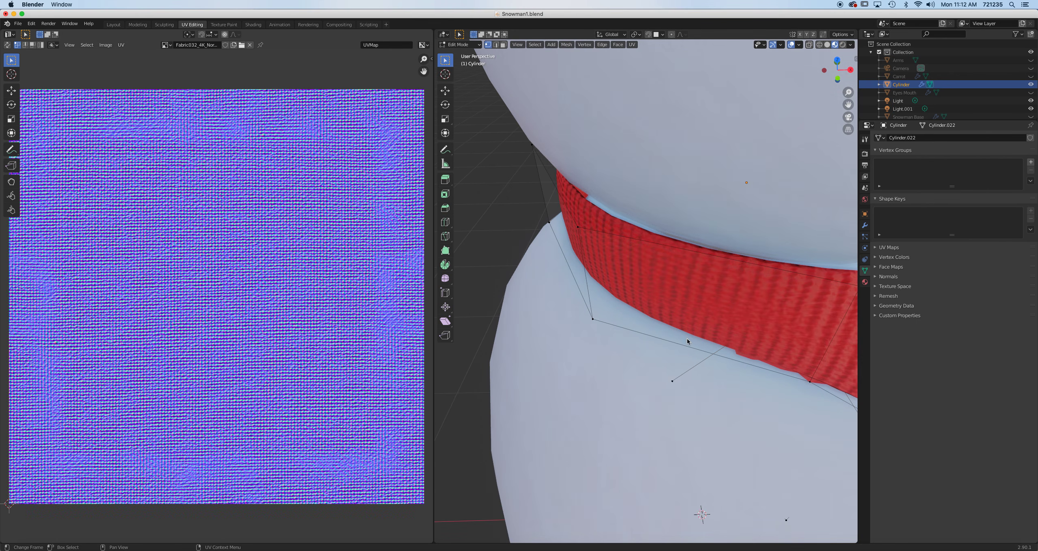
key(a)
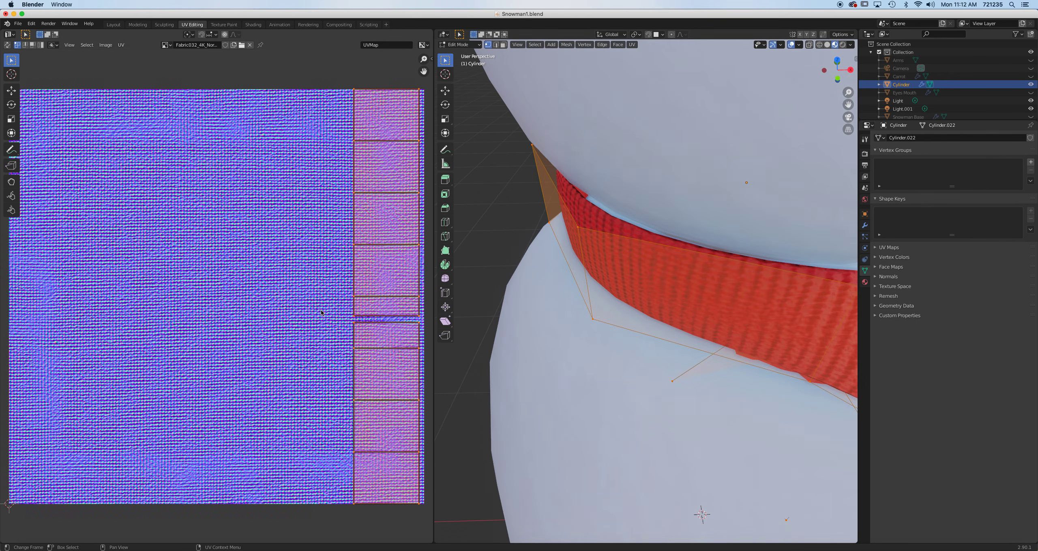
scroll(321, 313, down, 2)
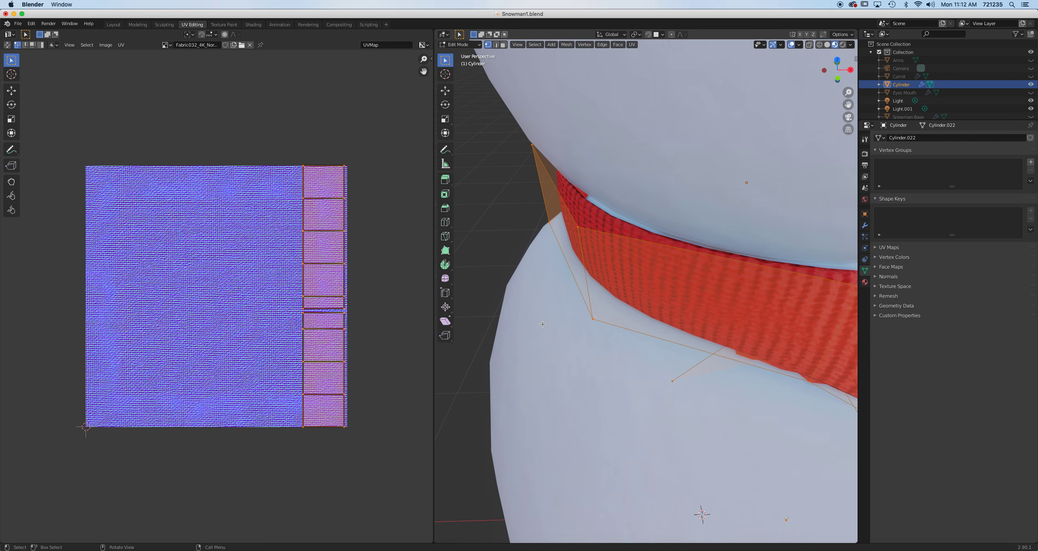
middle_drag(478, 317, 560, 231)
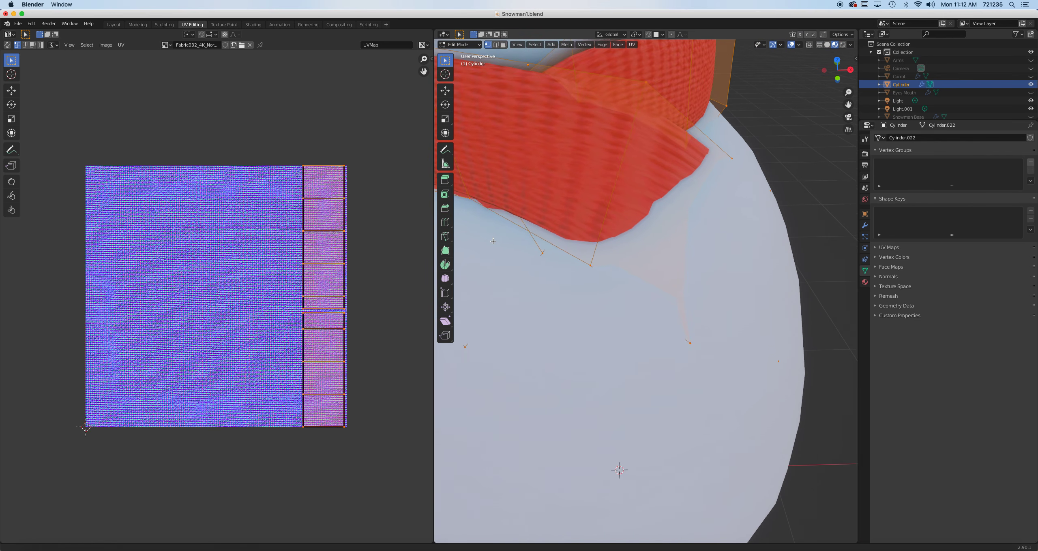
key(u)
click(604, 235)
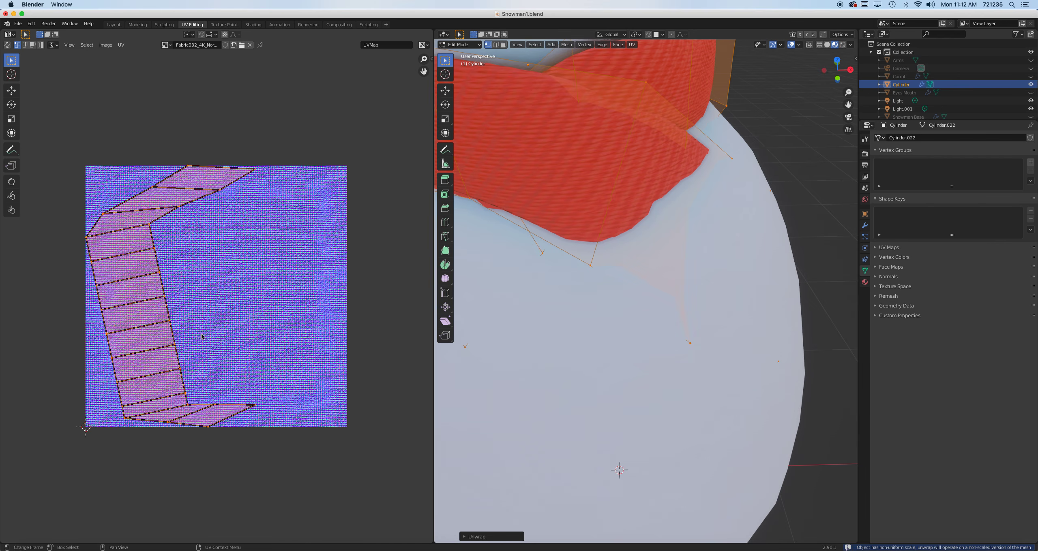
Select the inner long edge chain of the scarf's UV island and move it about 0.39 in X to widen the island.
scroll(555, 238, down, 8)
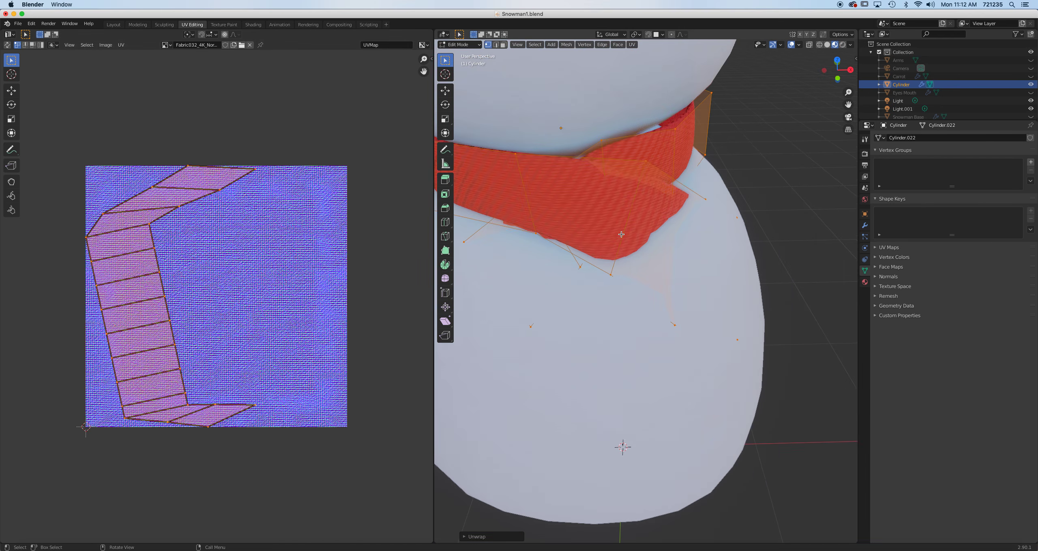
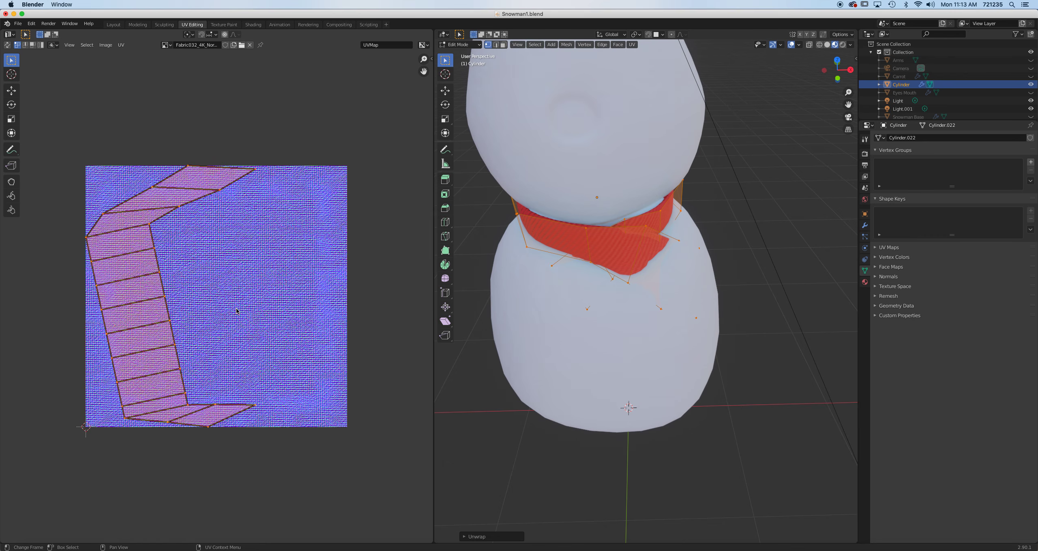
scroll(216, 281, up, 1)
scroll(231, 283, left, 2)
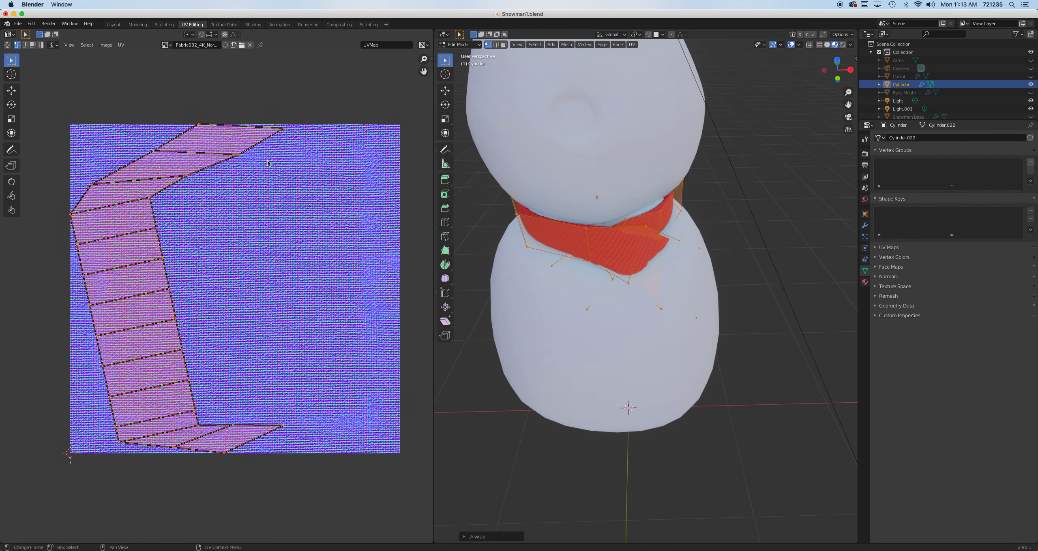
key(2)
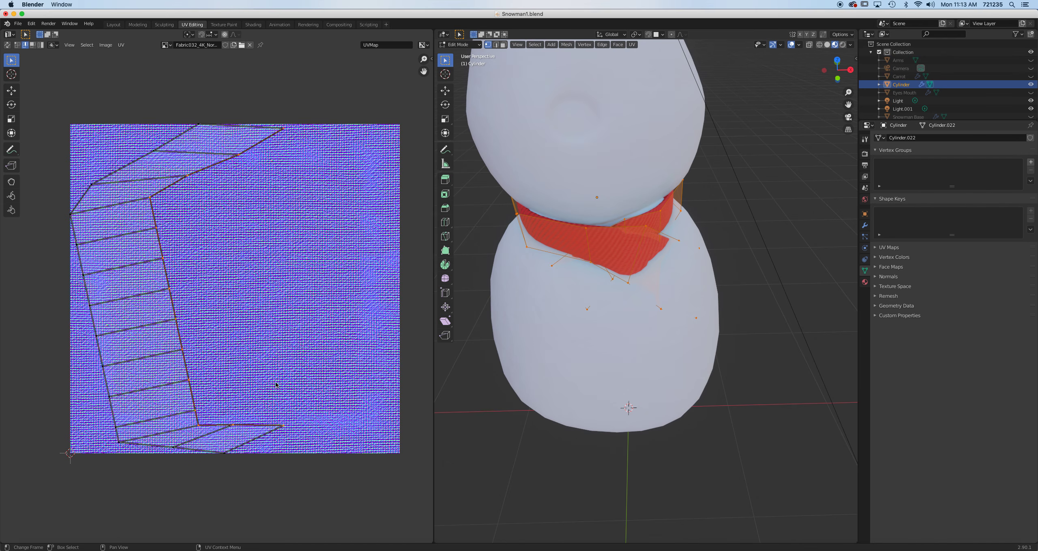
key(g)
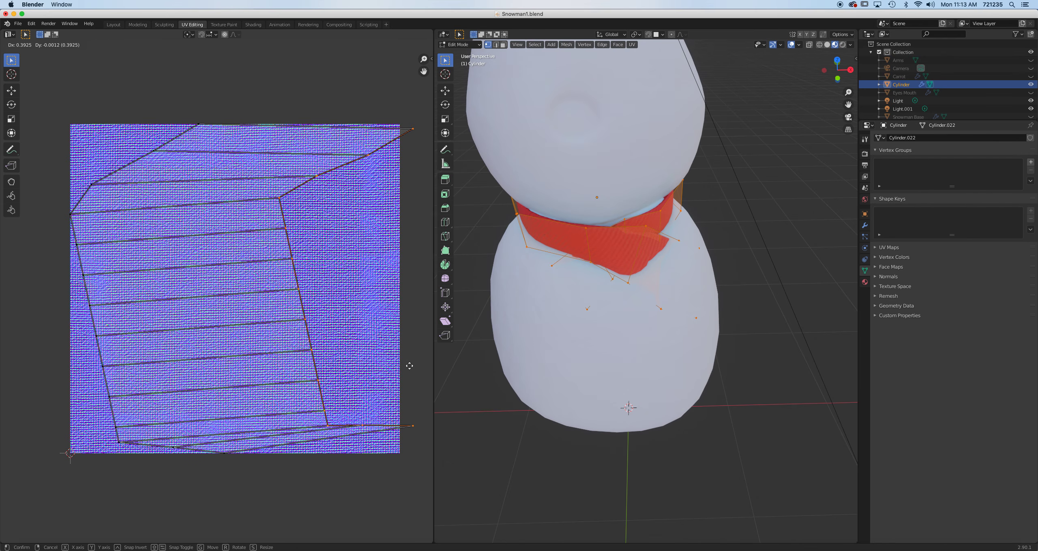
click(410, 367)
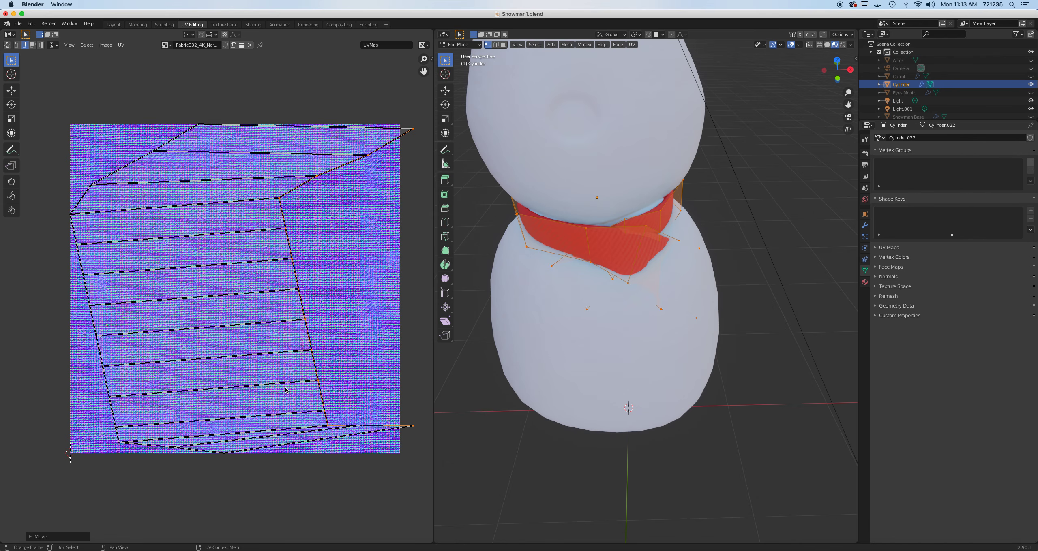
key(s)
text(x)
text(1)
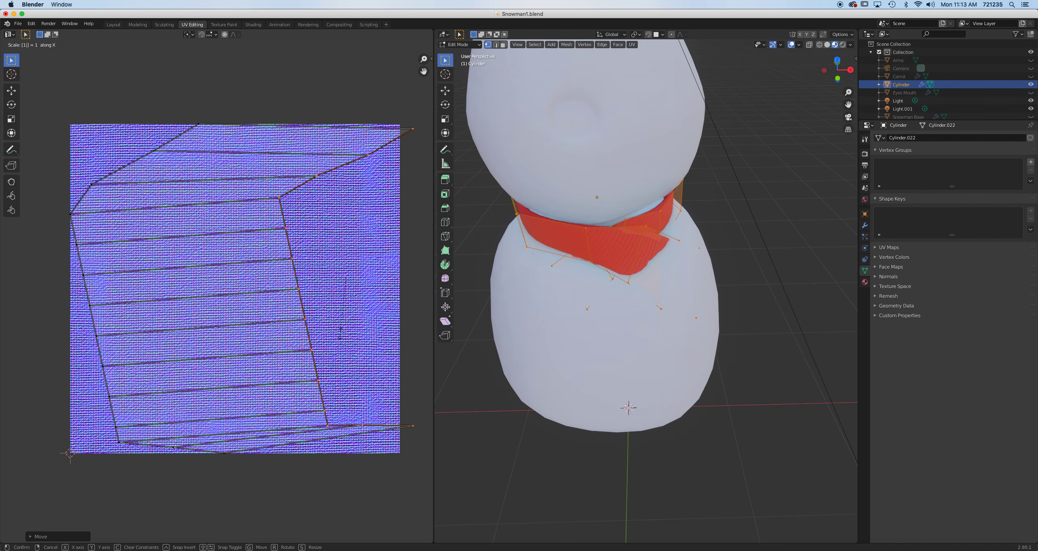
key(Return)
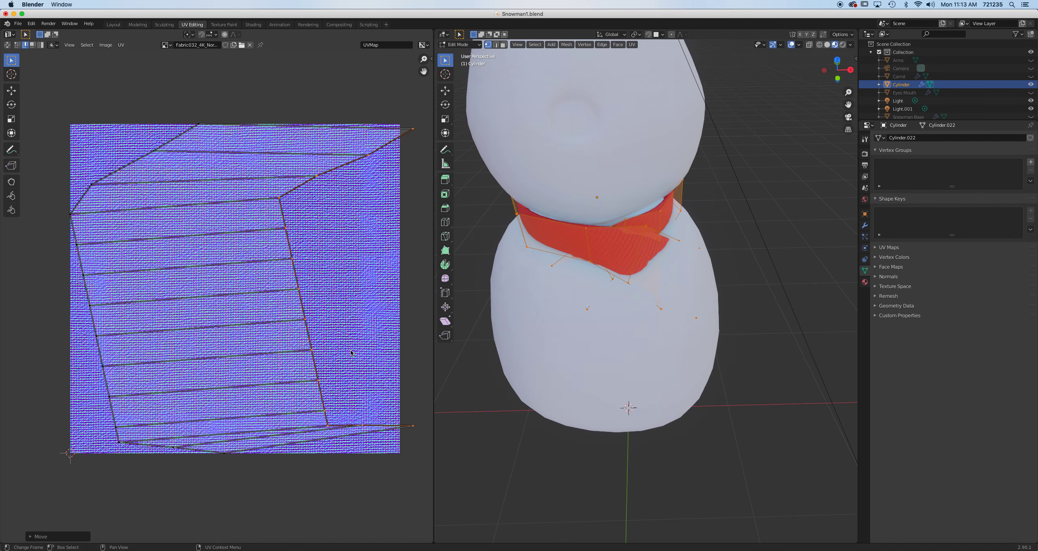
key(s)
key(x)
key(0)
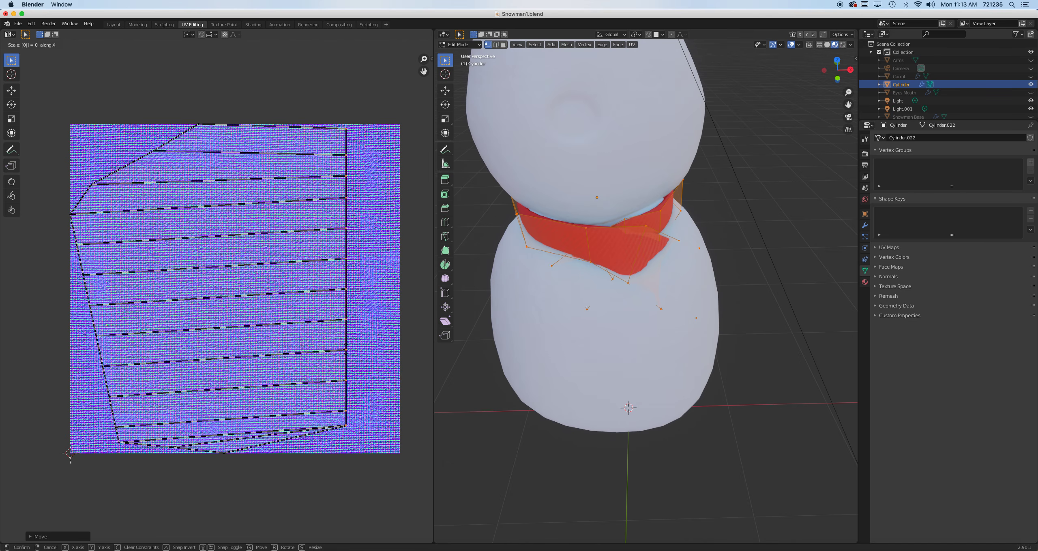
key(Escape)
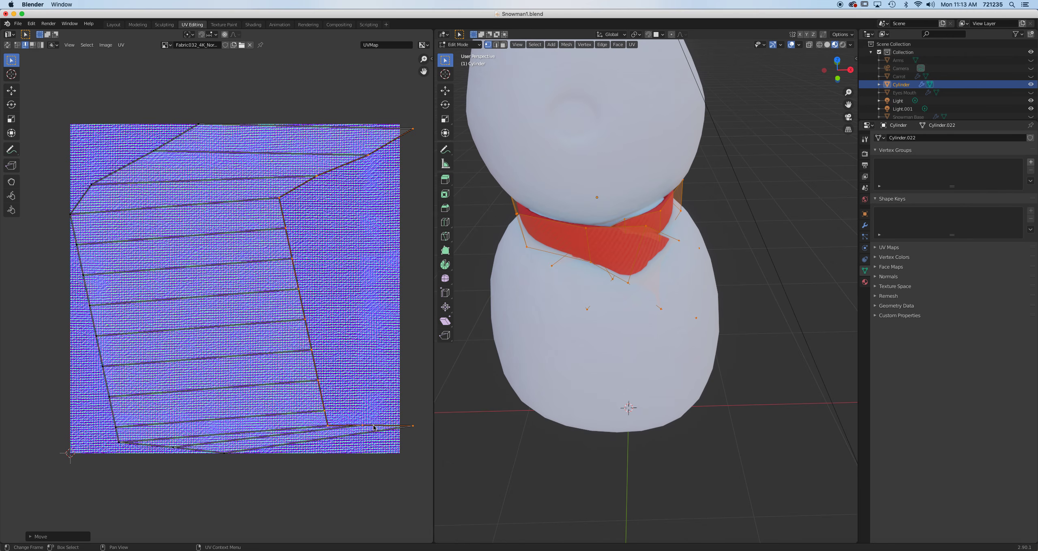
Move the stray lower-right vertex of the scarf's UV island inward and down, in line with the island's right long edge.
key(1)
click(412, 427)
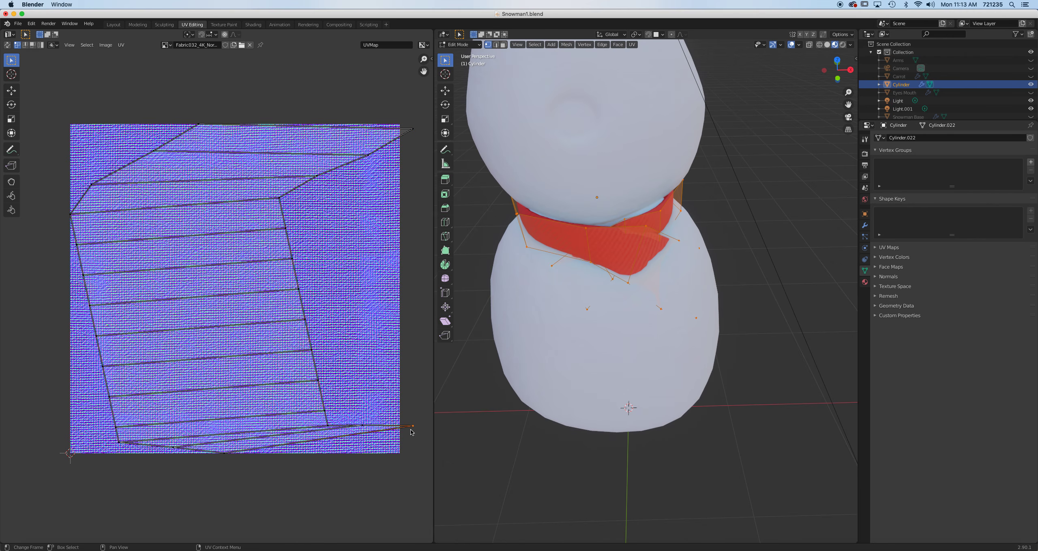
key(g)
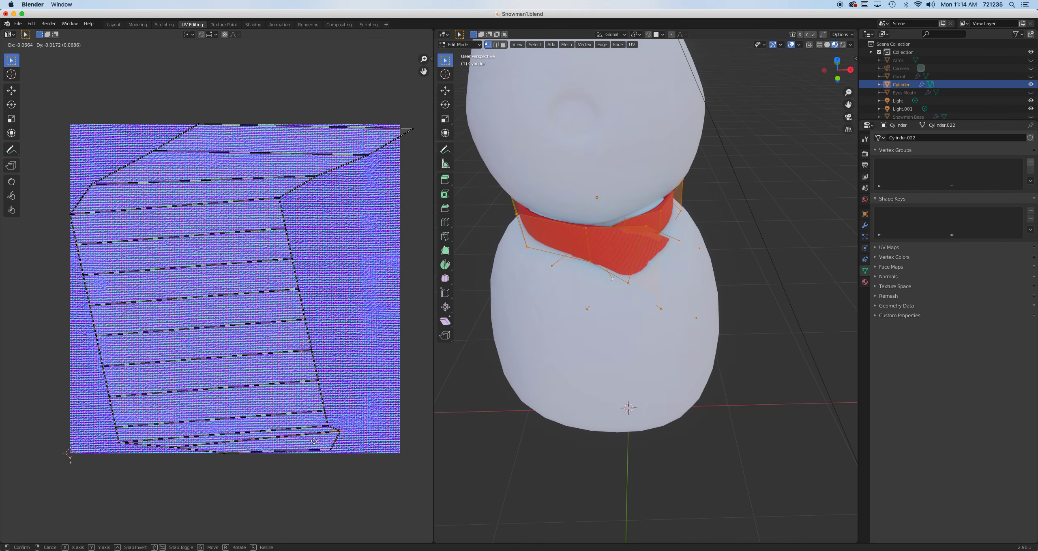
click(335, 349)
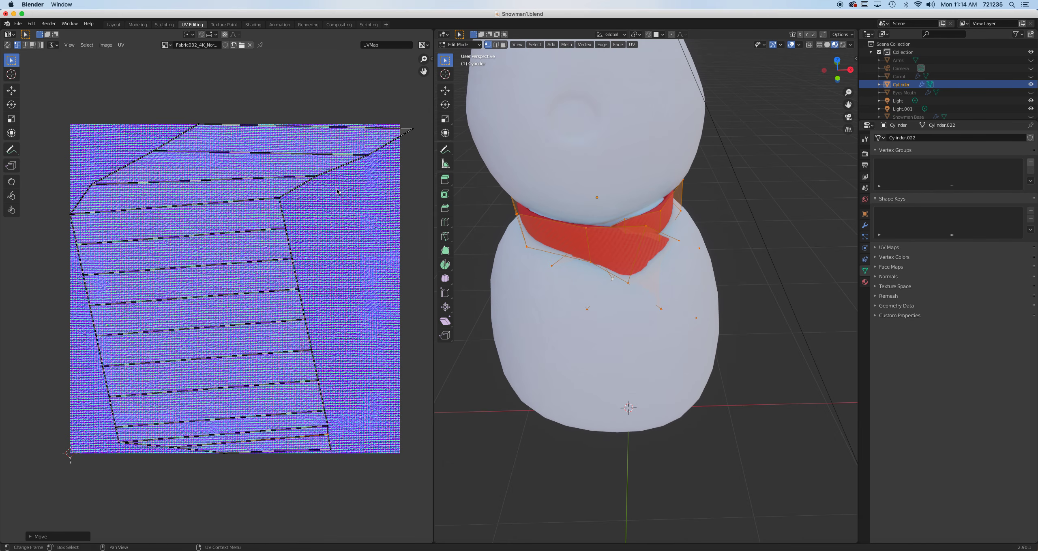
Straighten the right long edge of the UV island by selecting its vertices and scaling them to 0 along X.
drag(239, 76, 414, 504)
key(s)
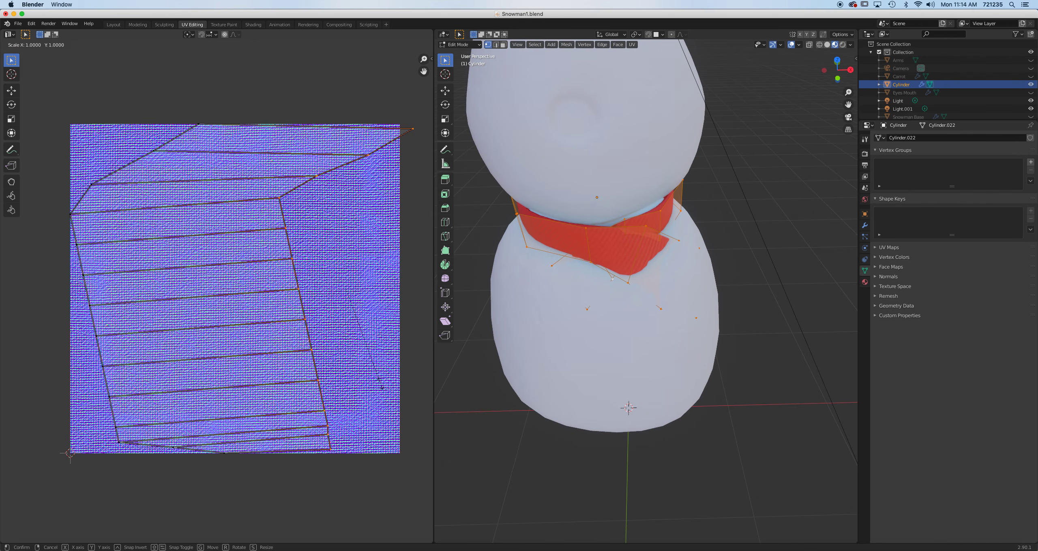
text(x)
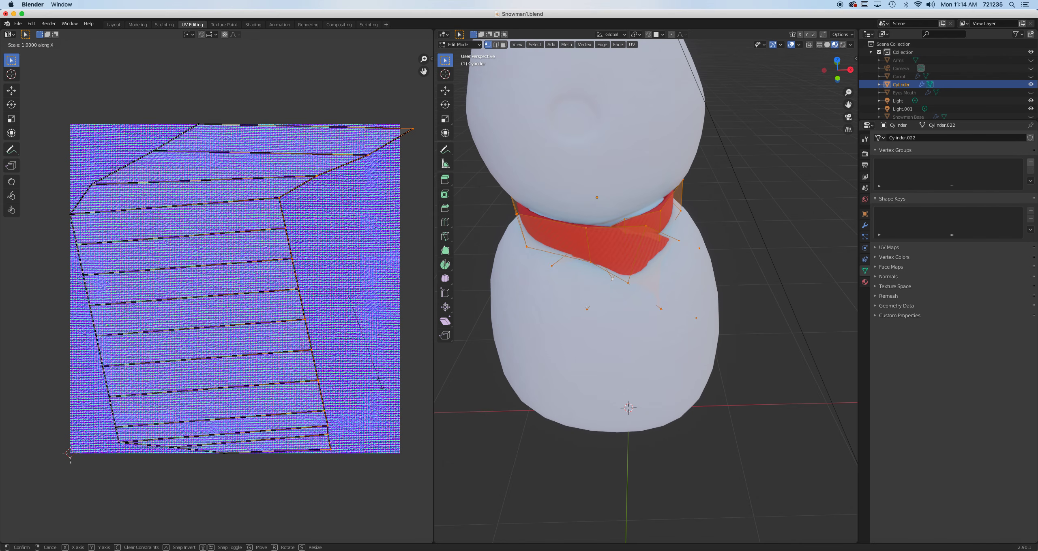
text(0)
key(Return)
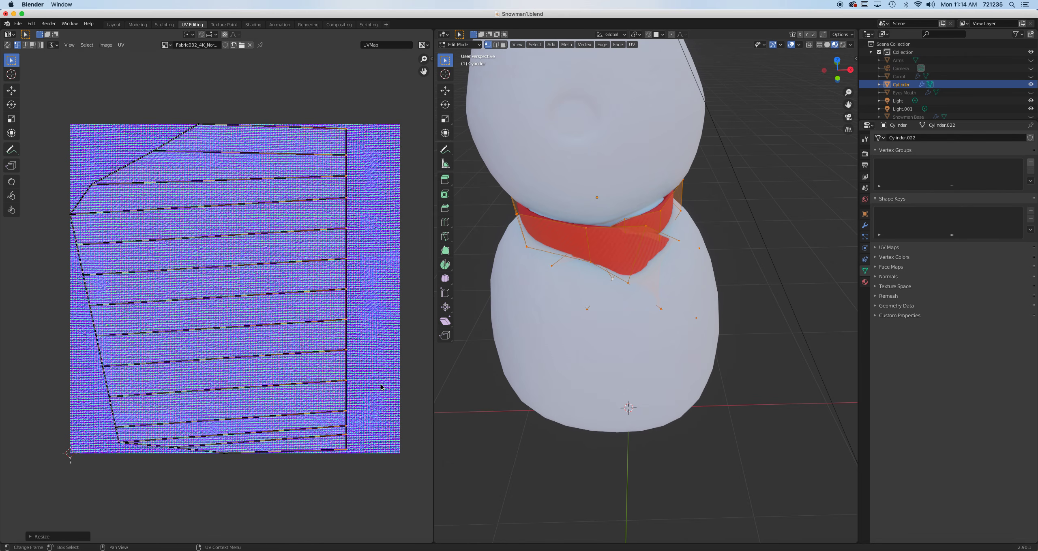
Straighten the left long edge of the UV island by selecting its vertices and scaling them to 0 along X.
drag(38, 96, 226, 485)
click(431, 59)
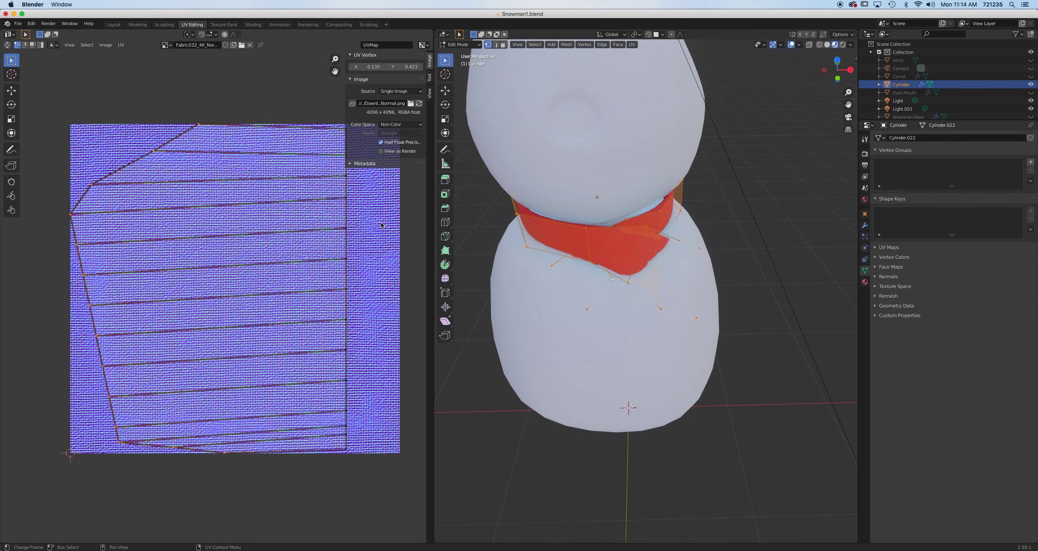
key(n)
key(s)
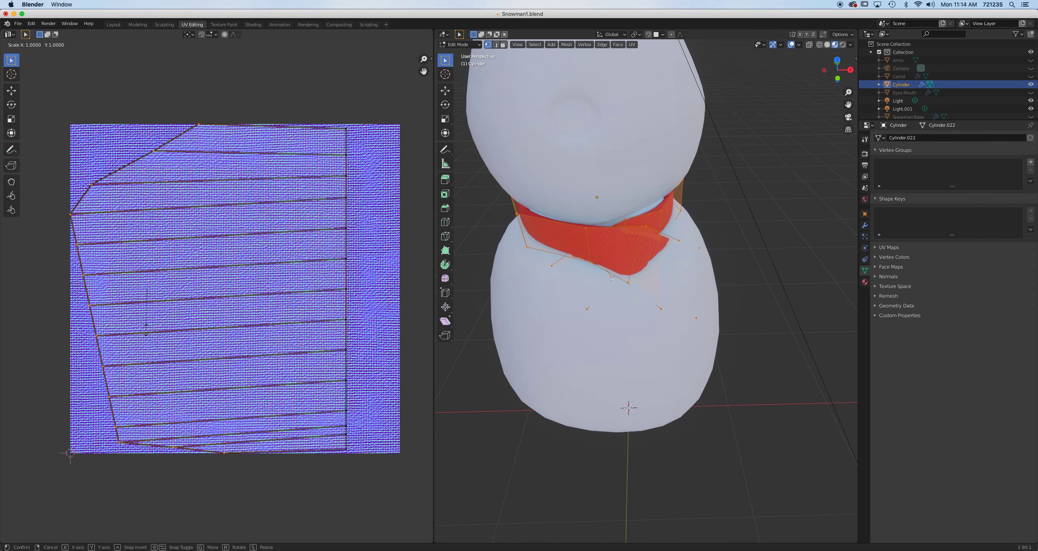
text(x)
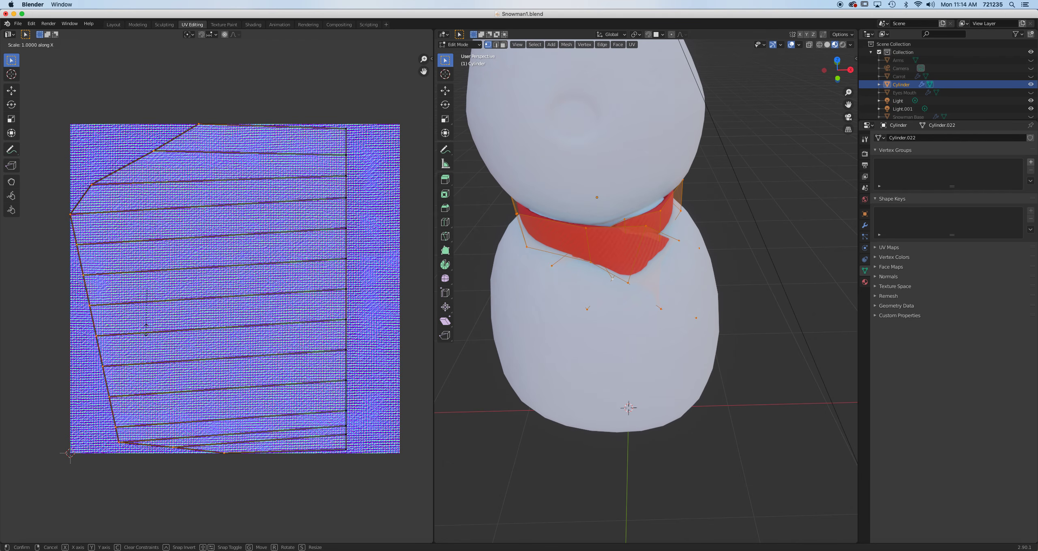
text(0)
key(Return)
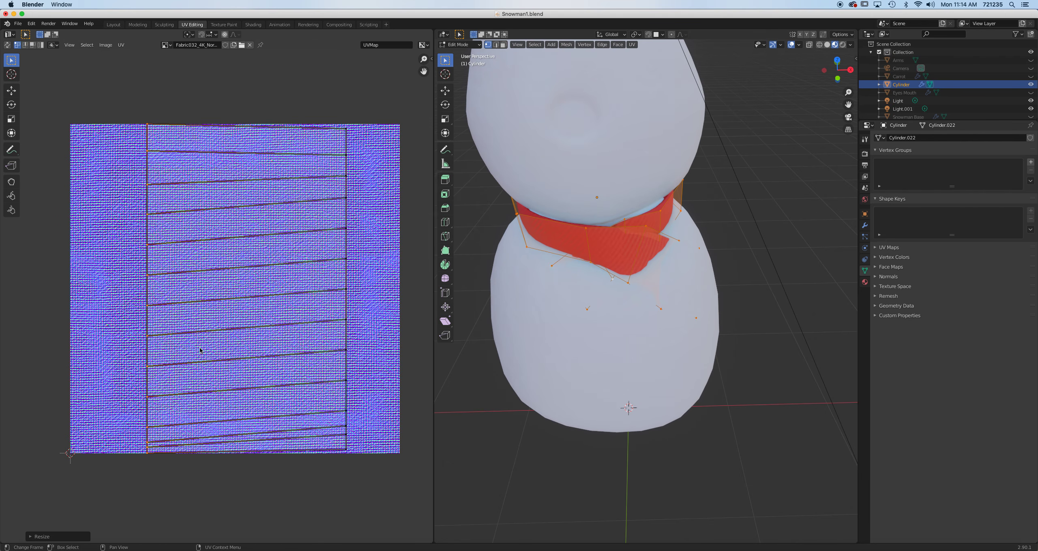
Narrow the UV island by moving its straightened left edge about 0.32 along X toward the right edge.
key(g)
key(x)
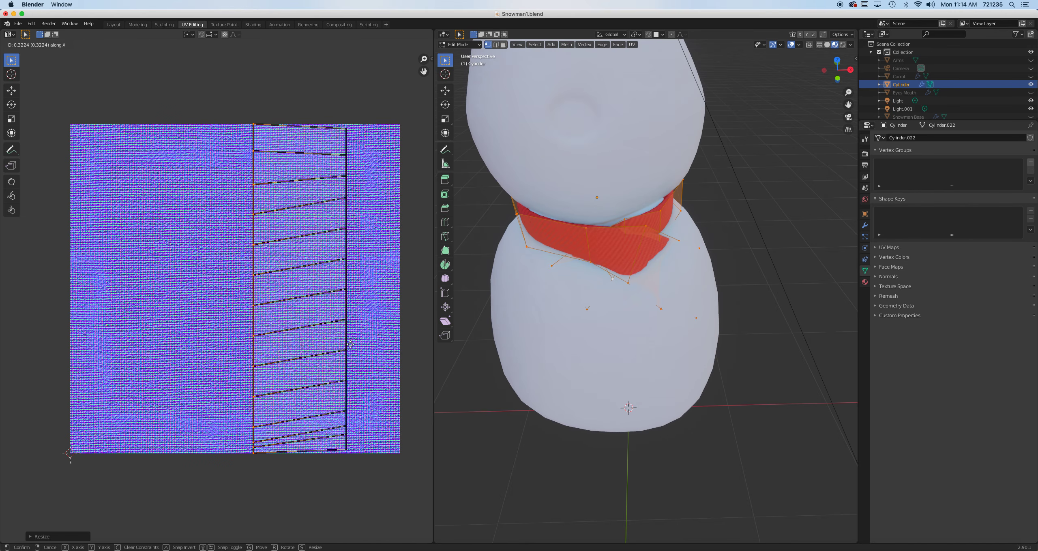
click(286, 416)
scroll(283, 409, up, 2)
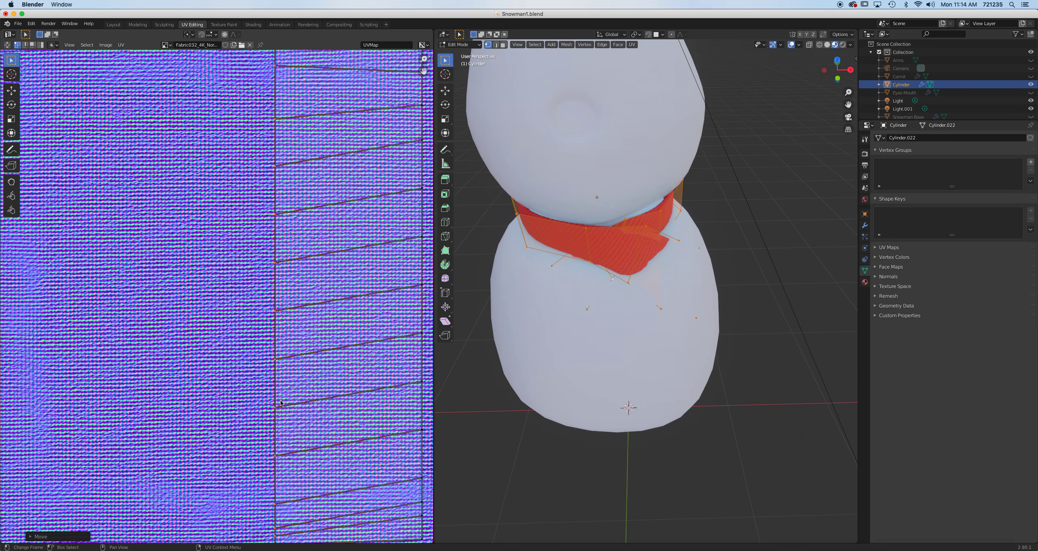
scroll(284, 400, down, 2)
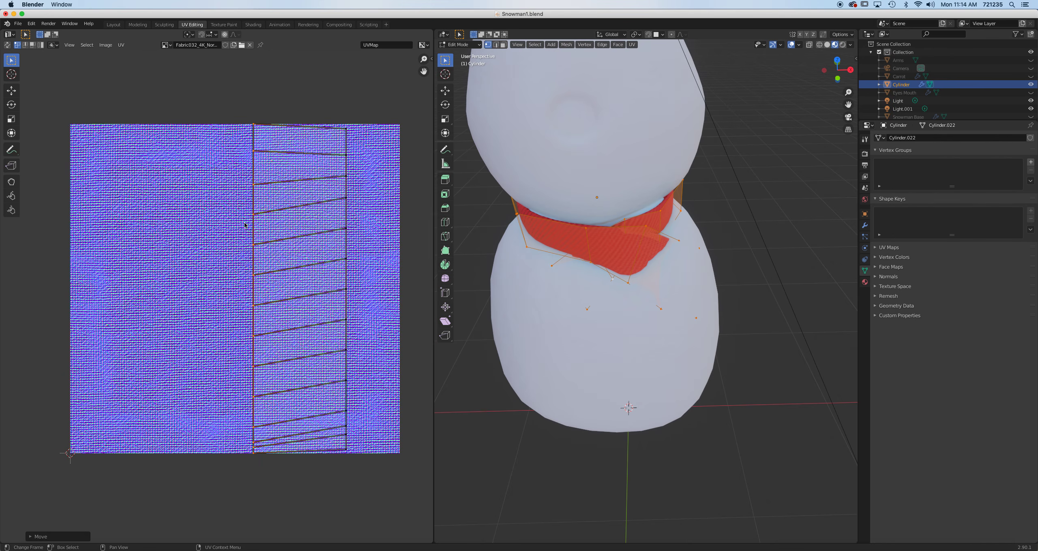
Move the lower vertices of the UV island's left edge up about 0.05 along Y to level the cross edges.
click(282, 449)
key(g)
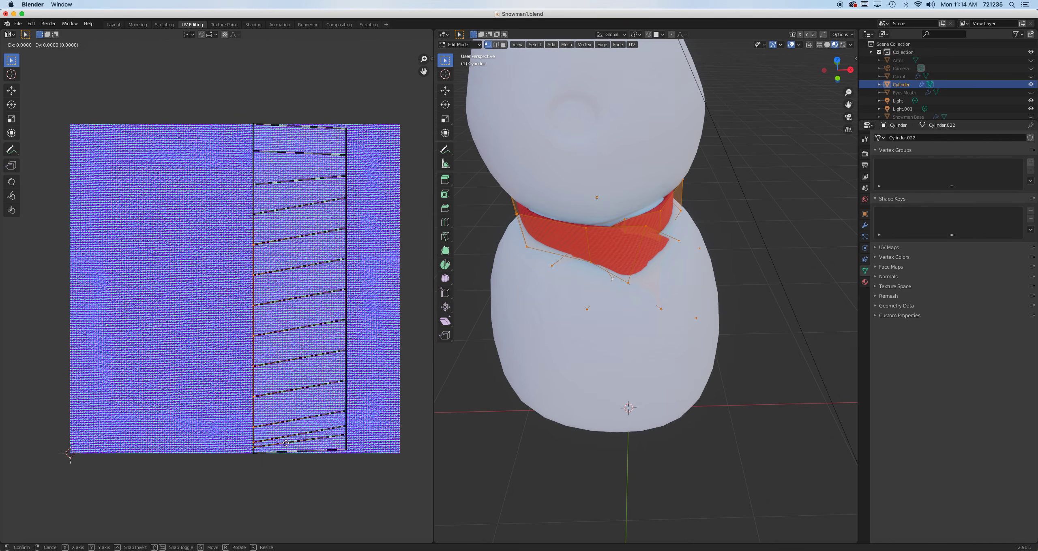
key(y)
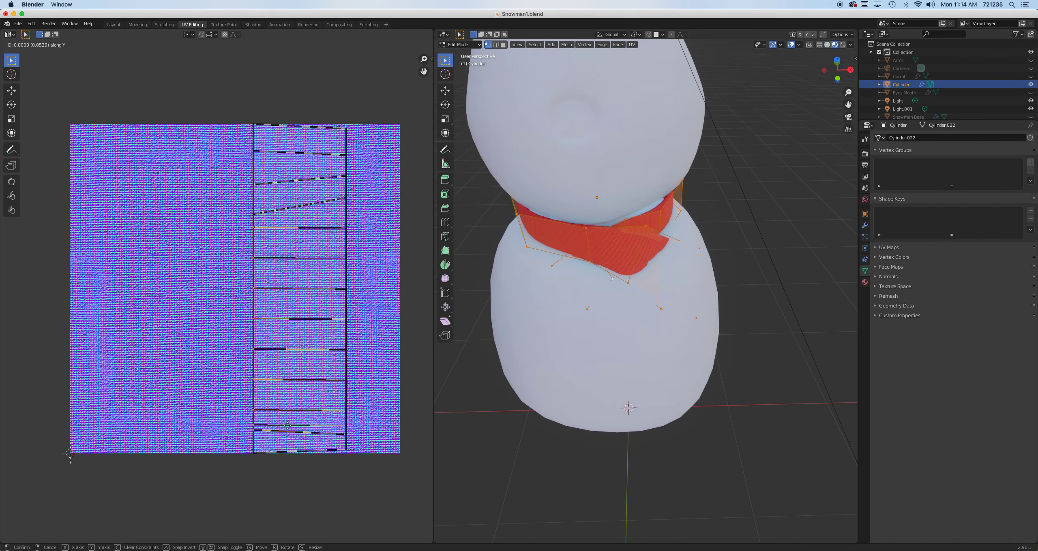
click(286, 428)
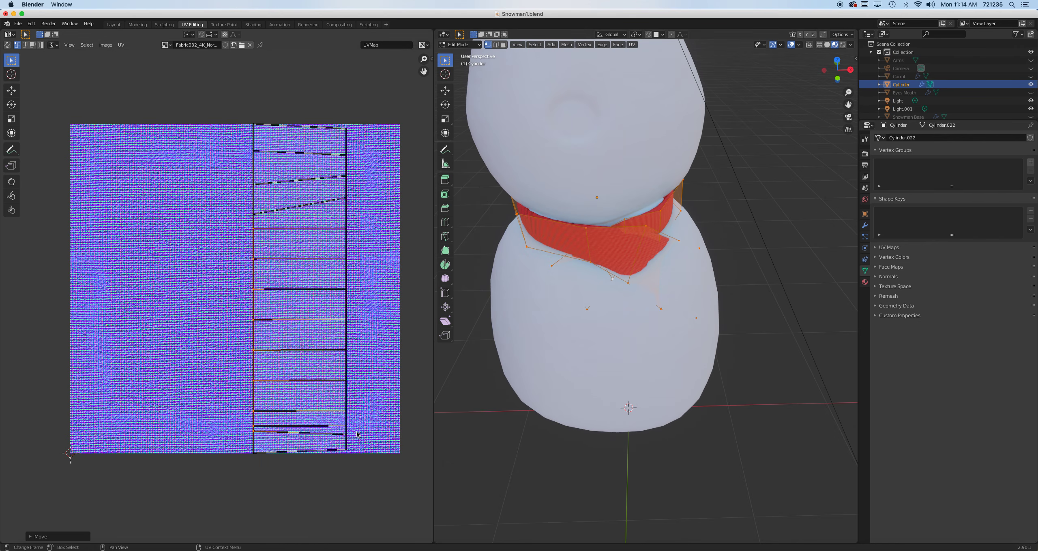
Level the cross edge nearest the island's lower end by moving its left vertex down about 0.0135 in Y.
drag(358, 437, 240, 431)
key(g)
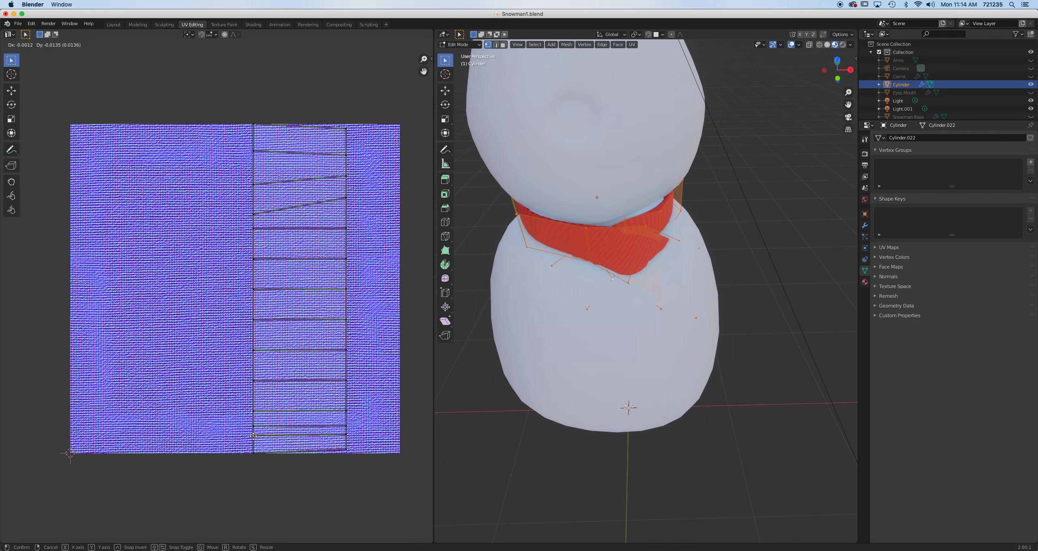
click(254, 436)
Space out the lower rows by raising the next two cross edges about 0.027 in Y and the upper one another 0.0185.
drag(239, 403, 369, 429)
key(g)
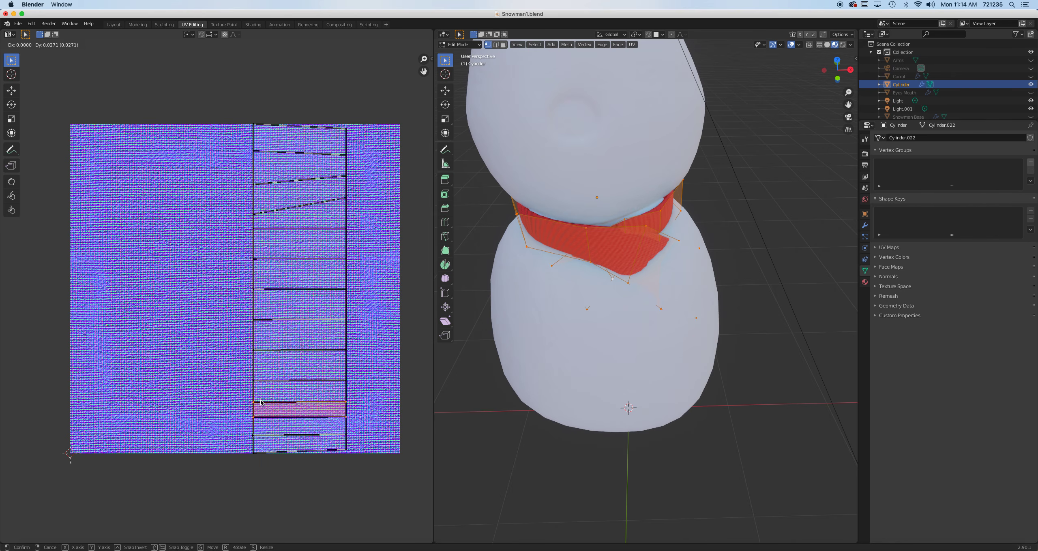
click(275, 401)
click(369, 404)
key(g)
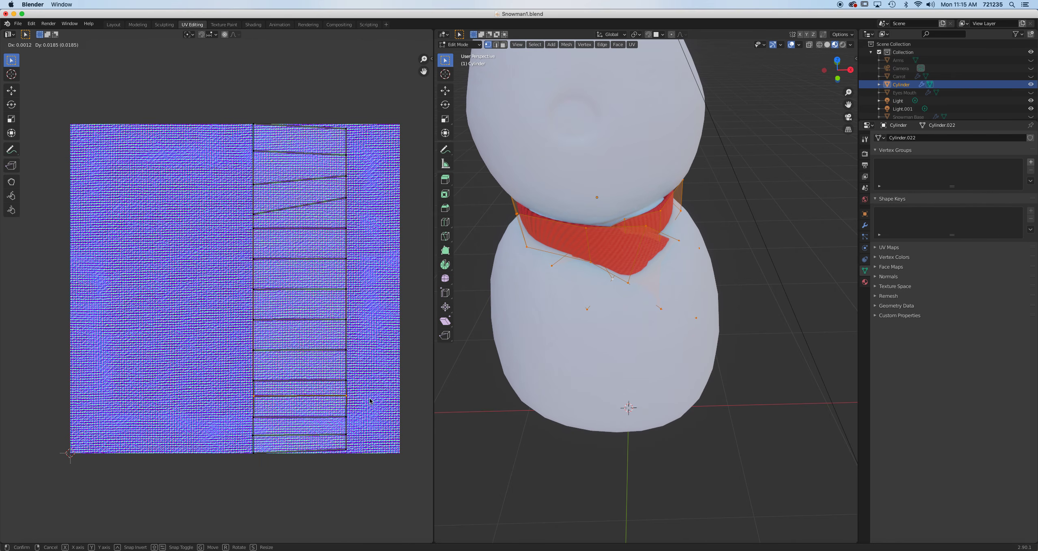
click(369, 393)
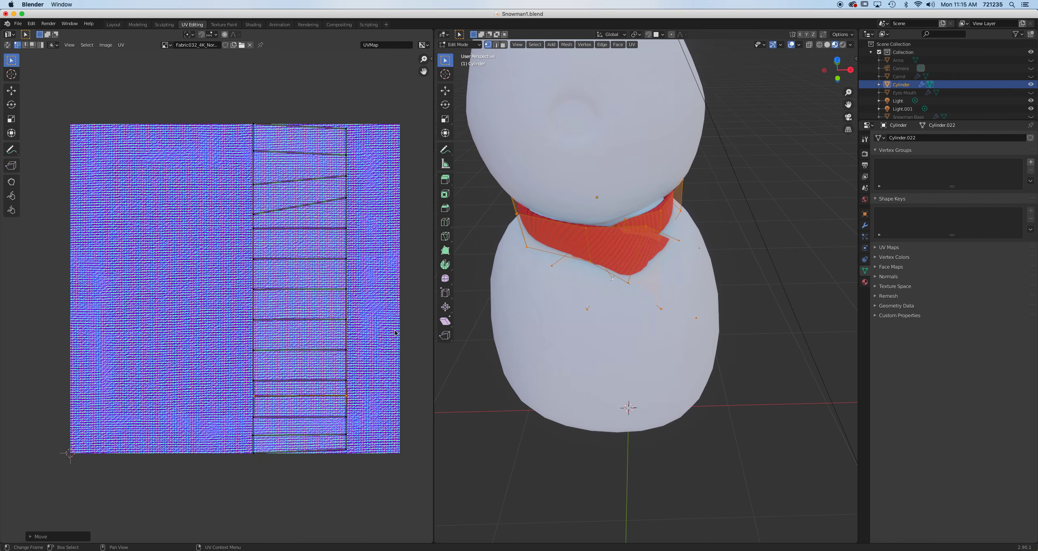
Lower the right-hand vertices of the two slanted cross edges near the UV island's upper end to level them.
click(358, 209)
key(g)
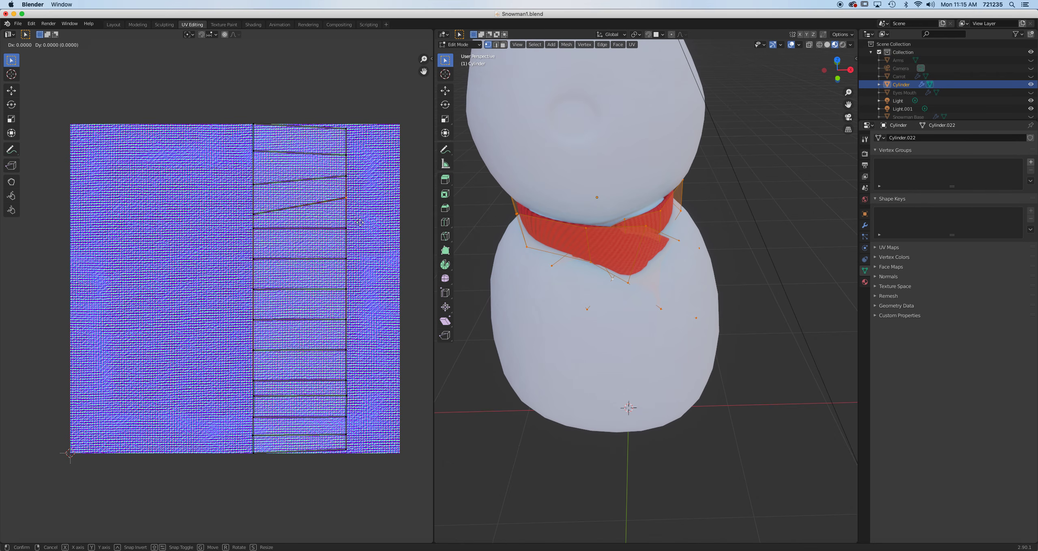
click(359, 235)
drag(326, 166, 359, 190)
key(g)
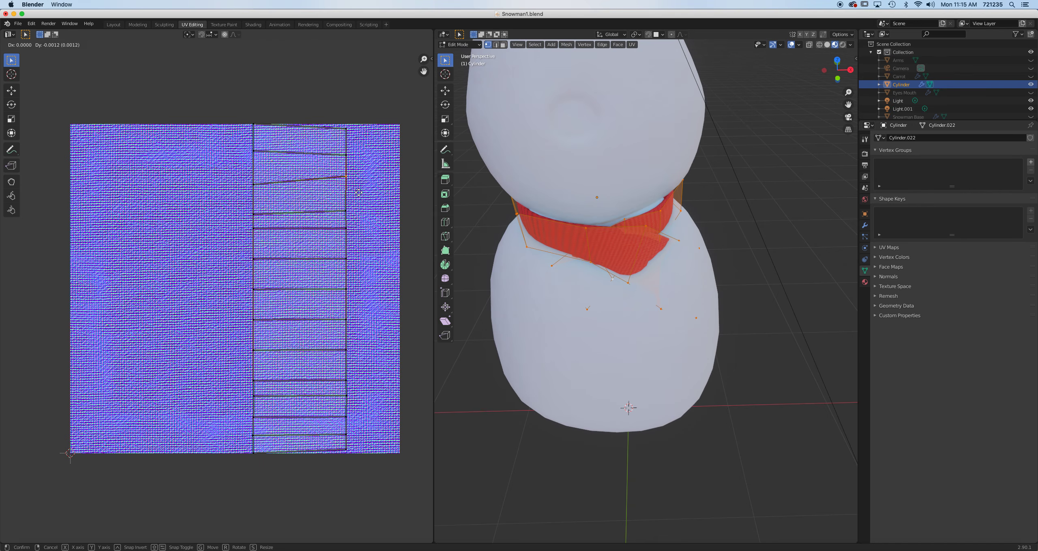
click(359, 197)
Select the scarf's entire UV island, rotate it 90 degrees and move it back over the texture.
middle_drag(709, 299, 644, 263)
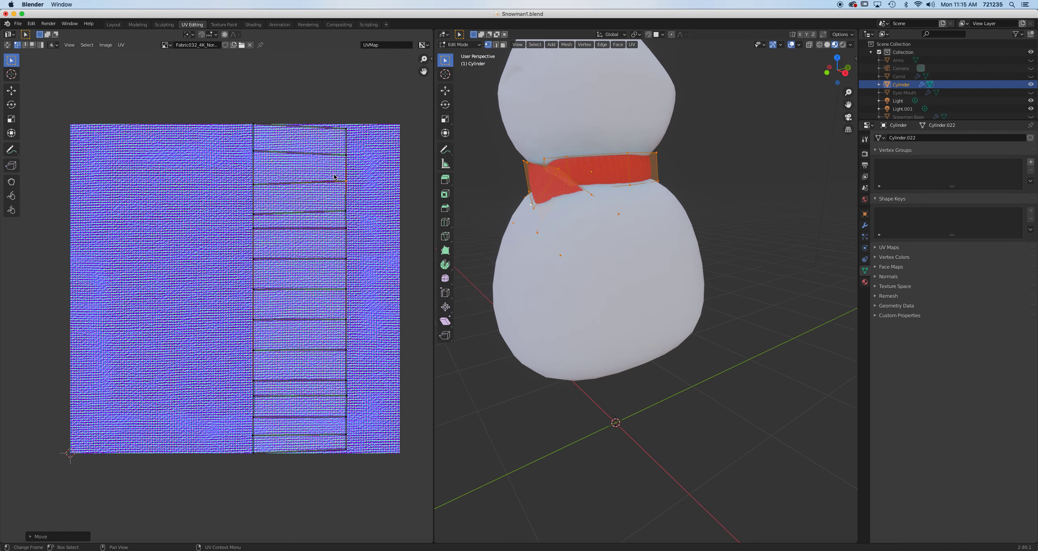
scroll(574, 199, up, 2)
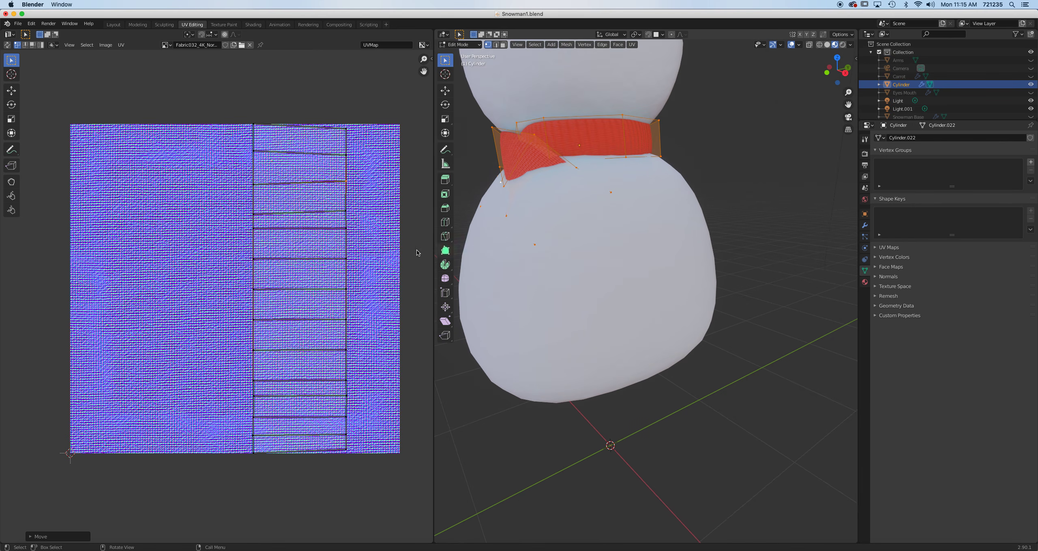
text(a)
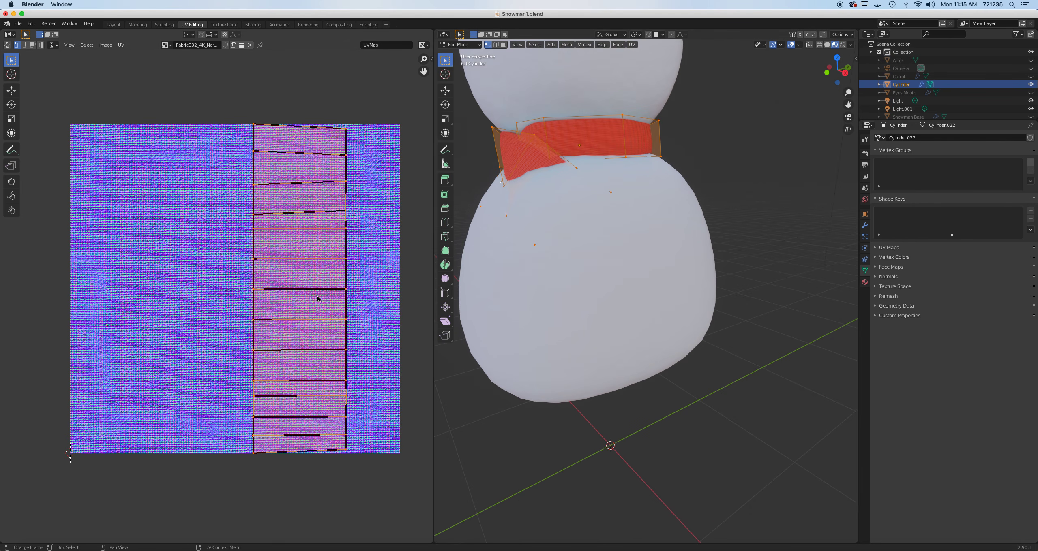
text(r90)
key(Return)
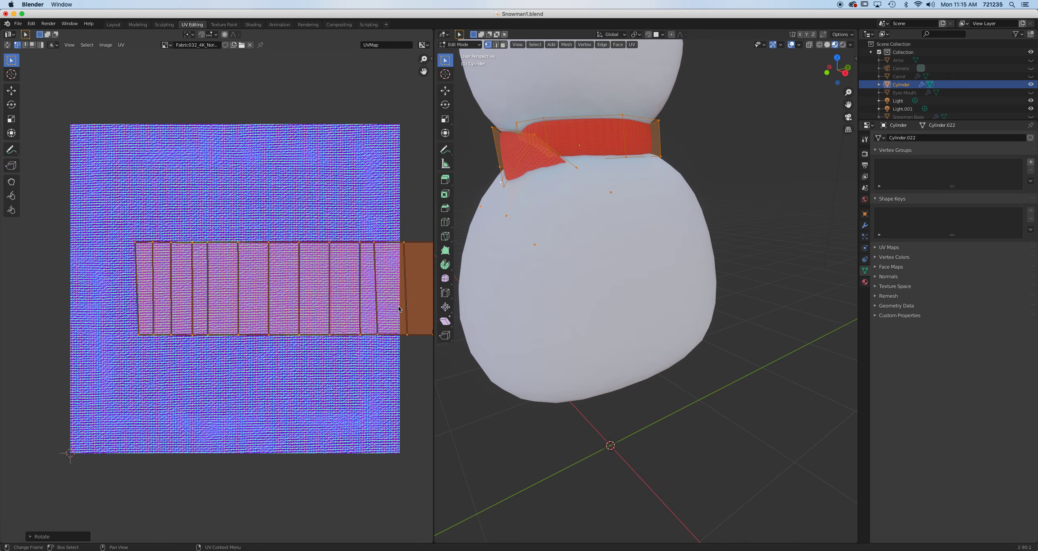
key(g)
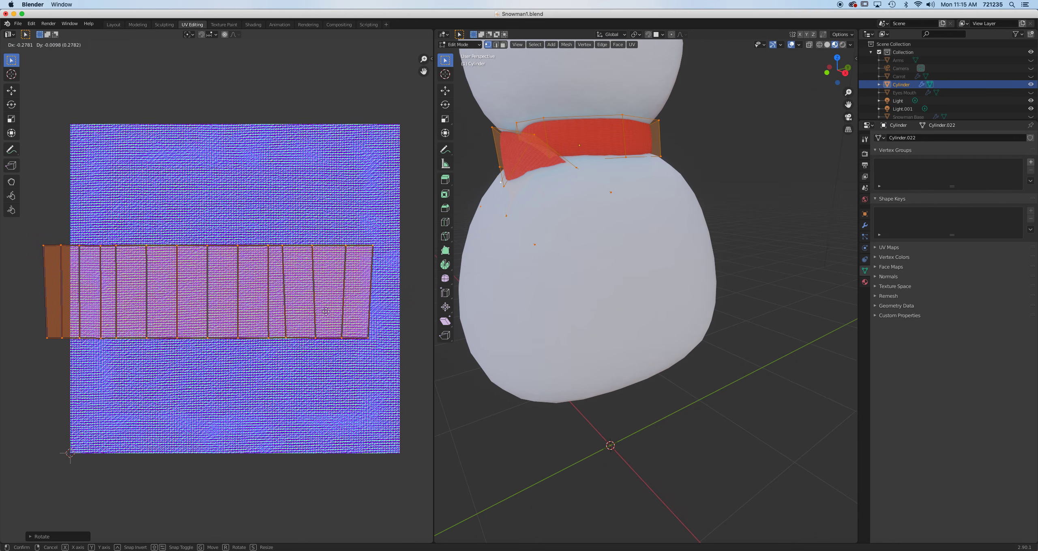
click(364, 320)
Rotate the UV island by about 45 degrees so the knit runs diagonally, and check the pattern on the scarf.
key(r)
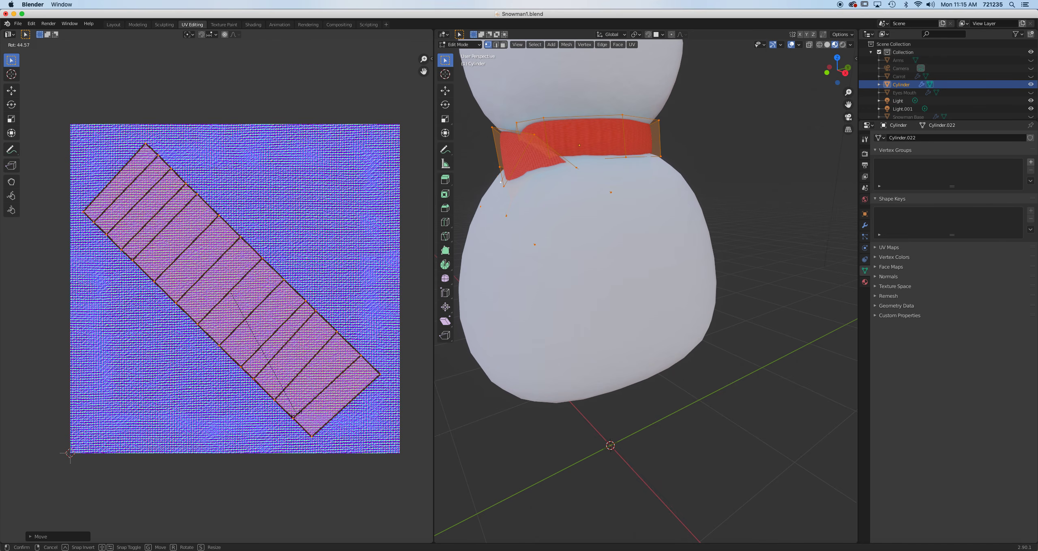
click(519, 232)
scroll(547, 189, up, 2)
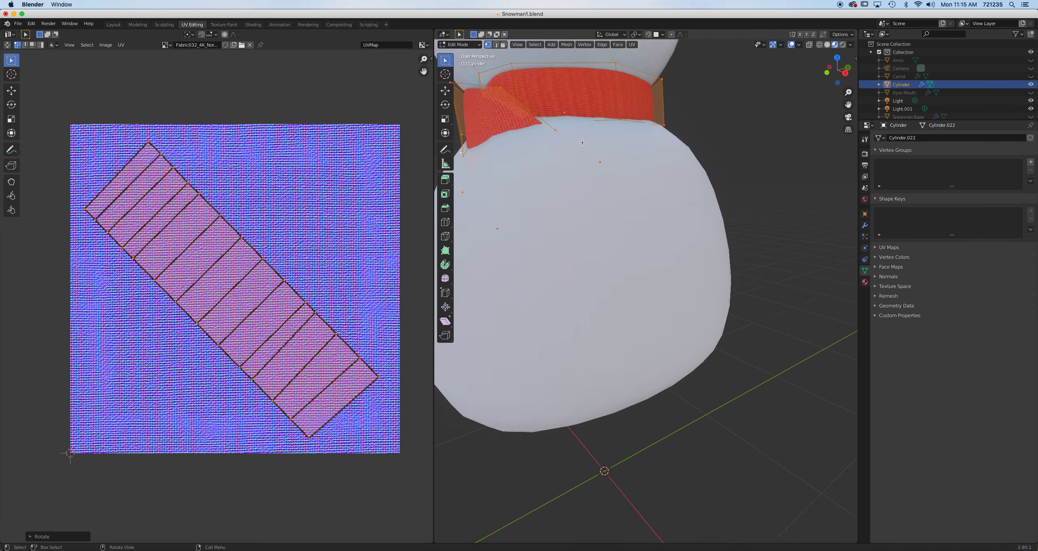
shift+middle_drag(578, 142, 653, 249)
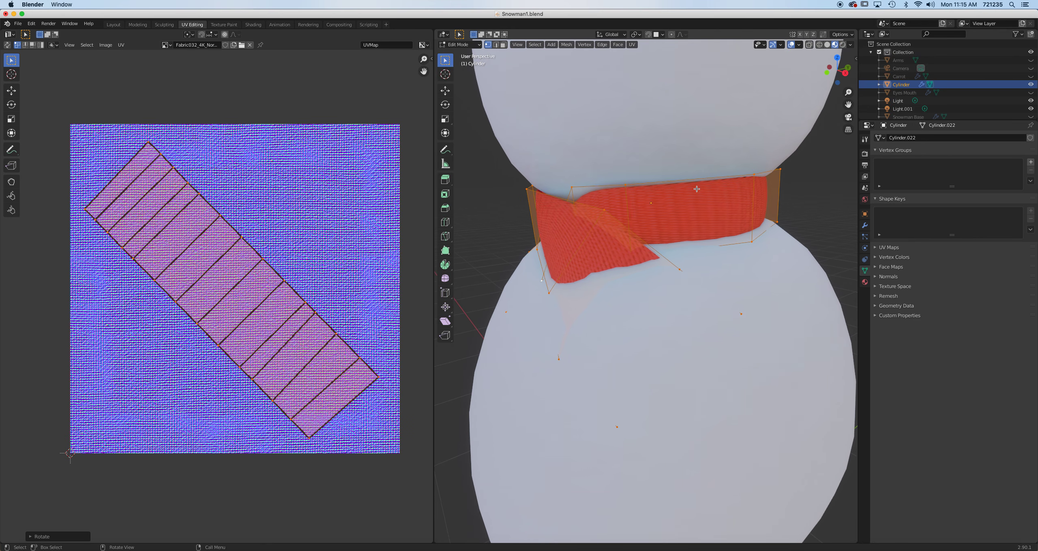
Add a centred vertical loop cut to the scarf's side section, beyond the overlapping front end.
key(ctrl)
key(ctrl+r)
click(689, 187)
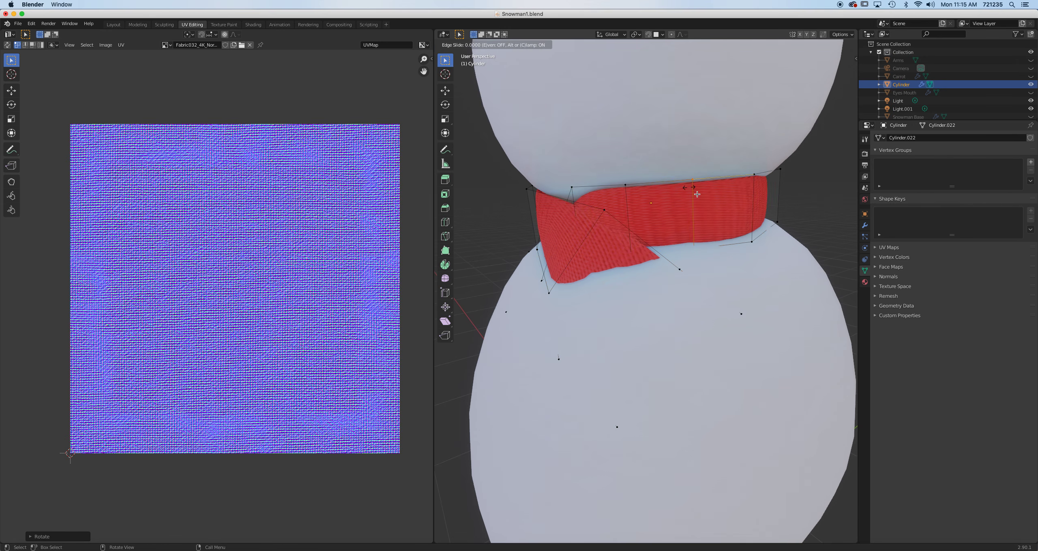
click(693, 192)
middle_drag(694, 193, 727, 234)
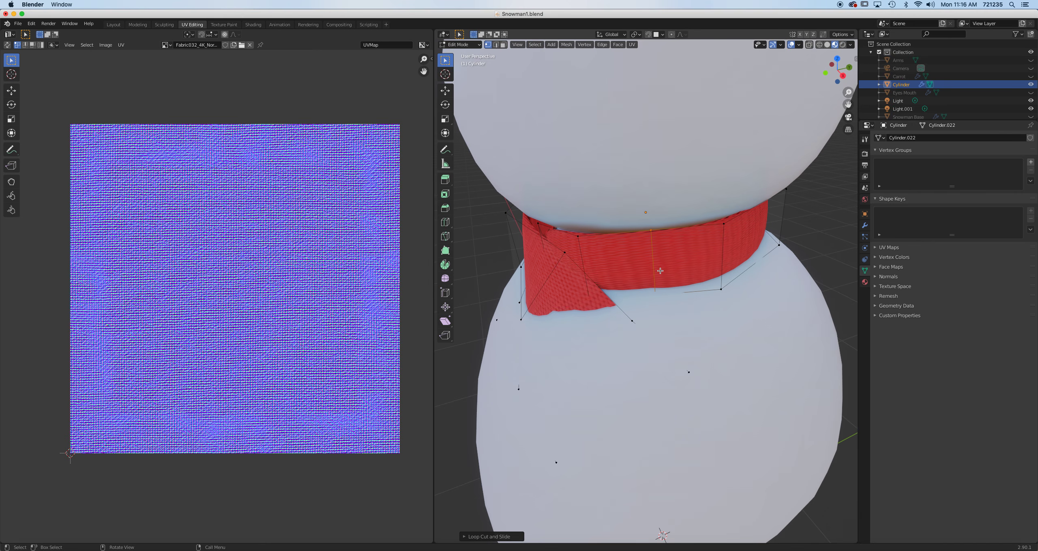
Switch to the Modeling workspace and turn the Screencast Keys display off and on again.
click(137, 24)
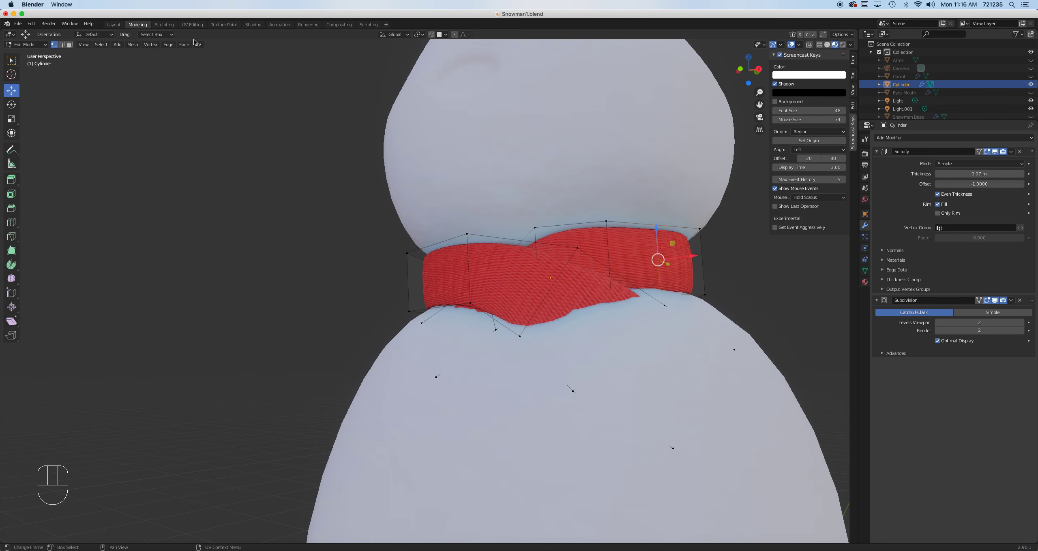
click(779, 55)
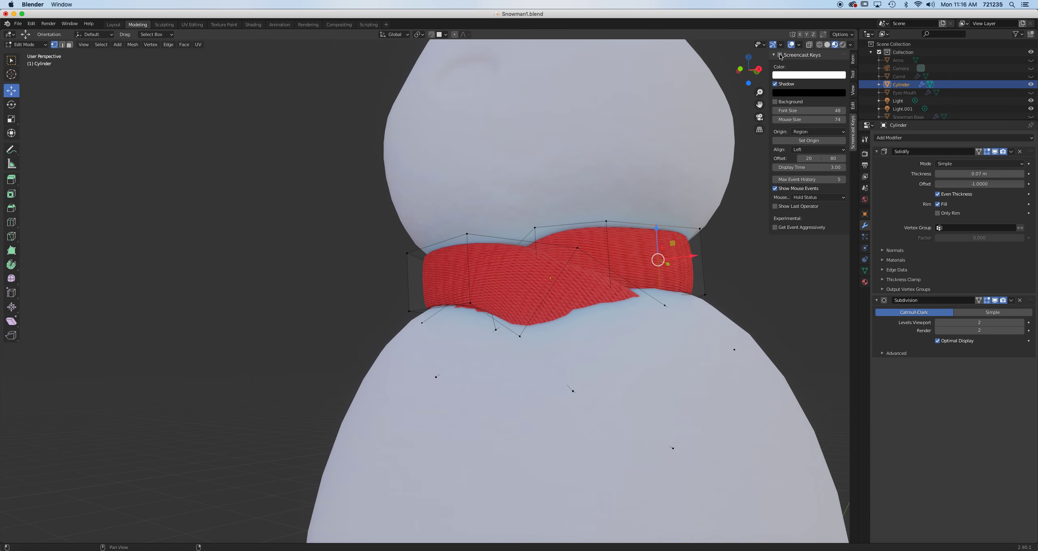
click(780, 55)
Undo the loop cut on the scarf.
key(super)
key(super+z)
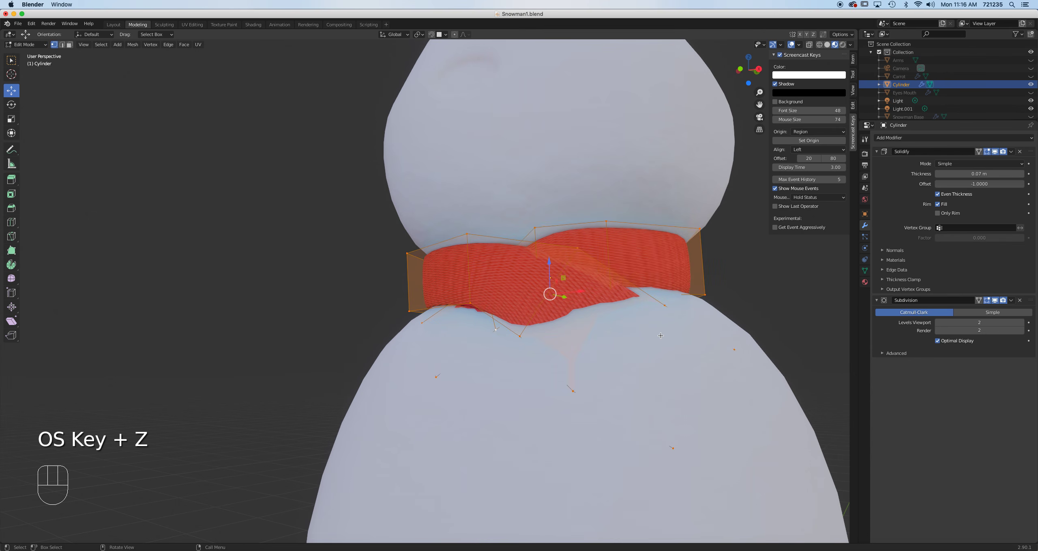
Try a Solidify thickness of -0.16 m on the scarf and check its side and hanging end.
middle_drag(680, 349, 579, 375)
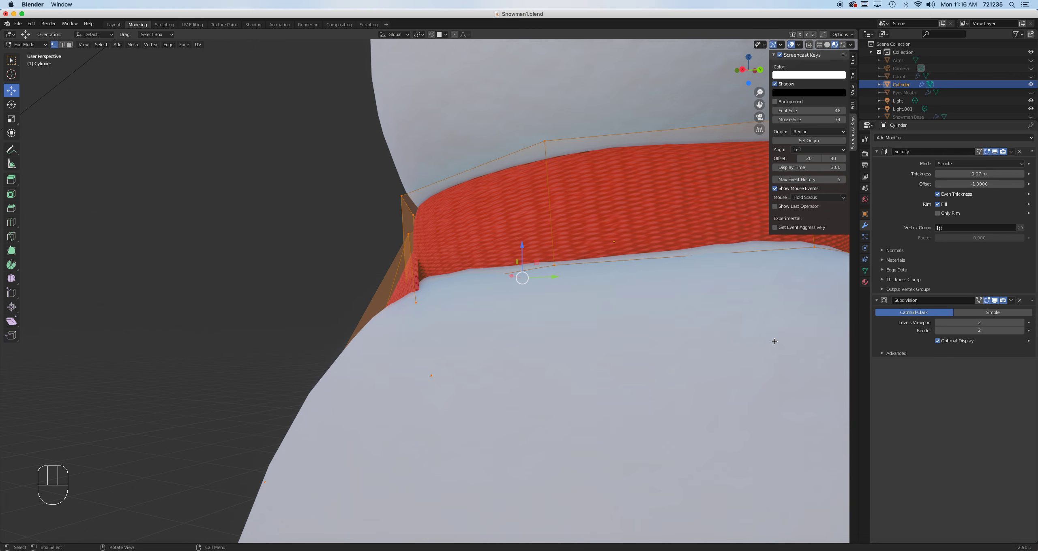
click(868, 226)
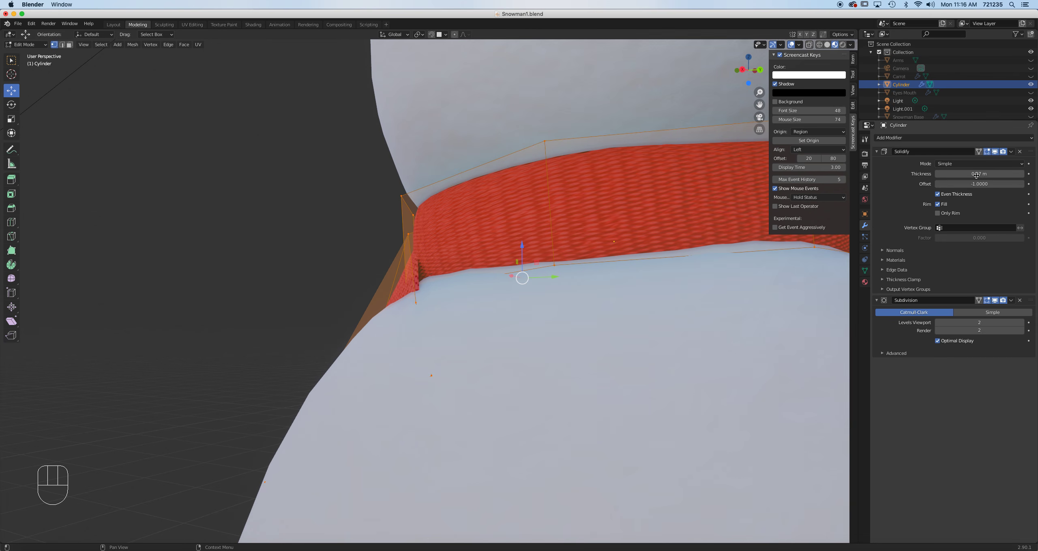
drag(979, 173, 934, 174)
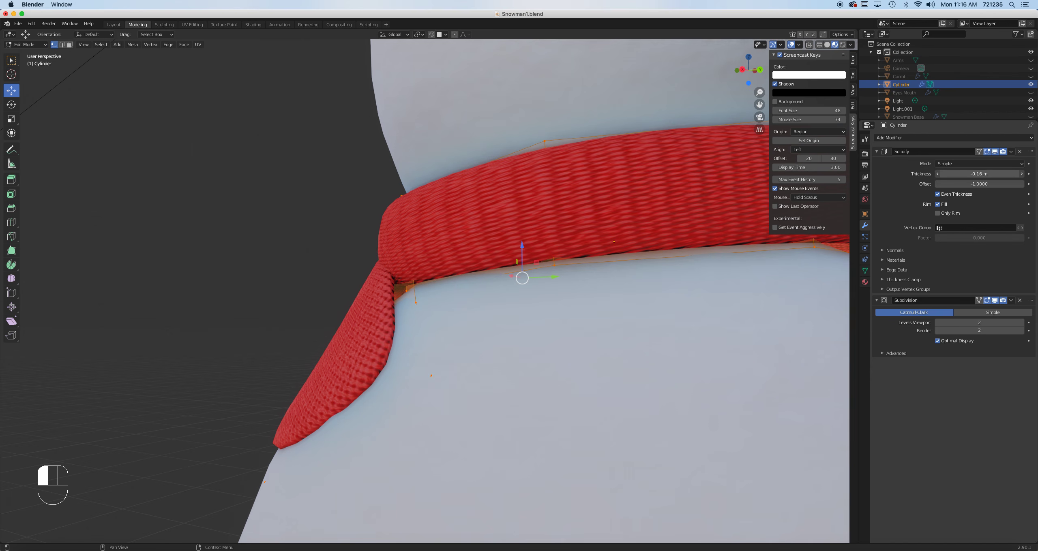
middle_drag(608, 233, 641, 273)
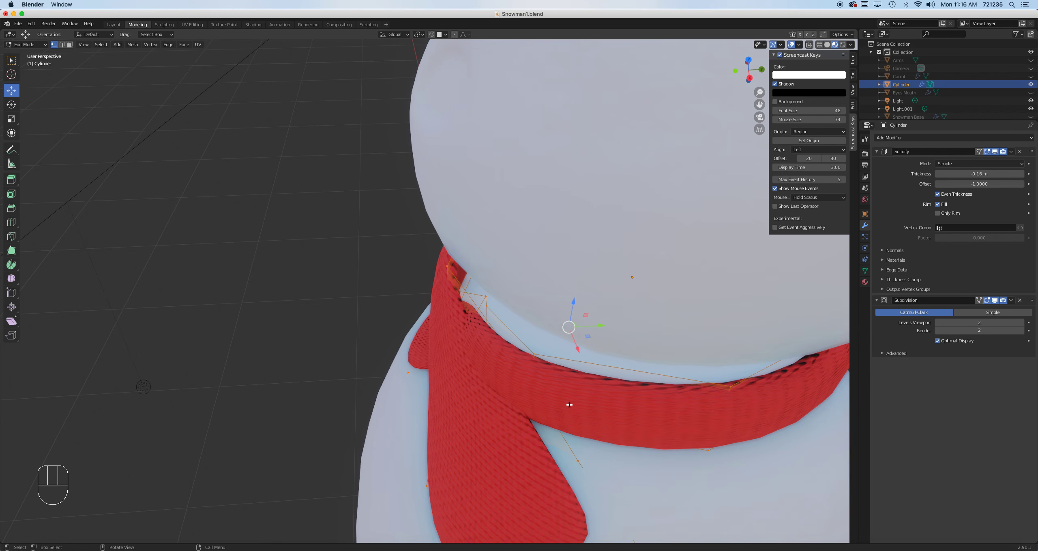
shift+middle_drag(560, 434, 528, 243)
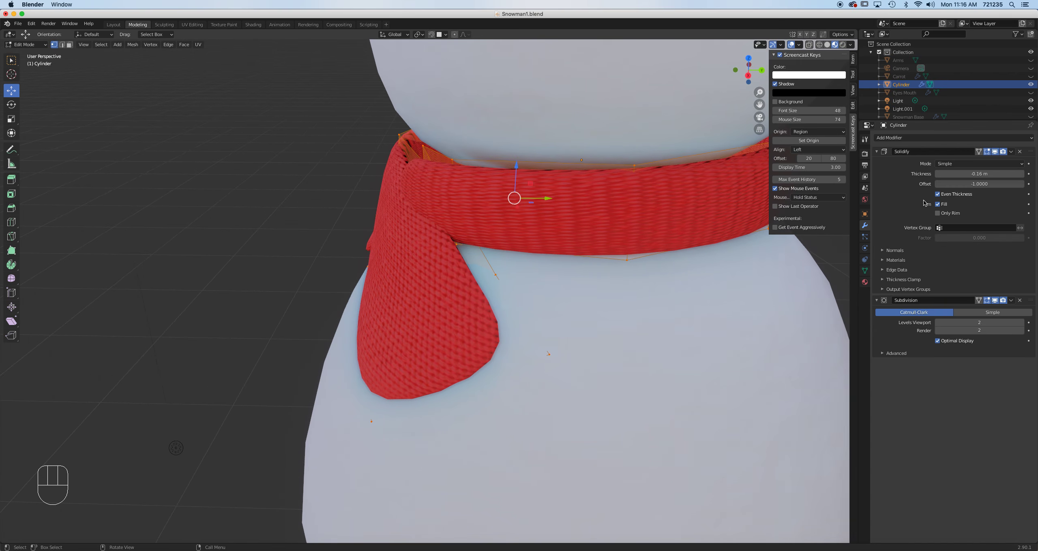
Set the scarf's Solidify thickness to 0.17 m.
click(981, 174)
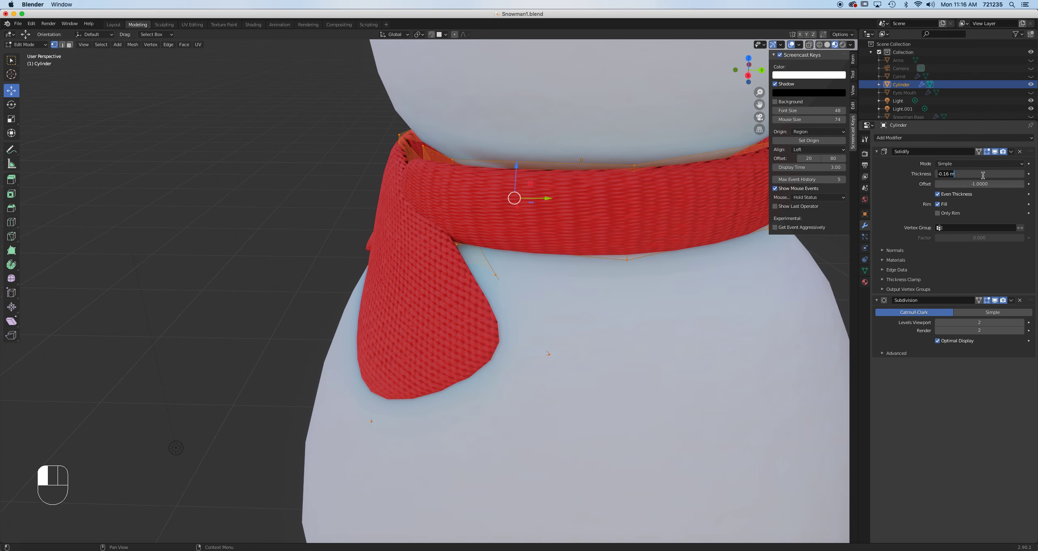
key(BackSpace)
key(BackSpace)
key(BackSpace)
key(BackSpace)
key(BackSpace)
key(BackSpace)
key(BackSpace)
key(Return)
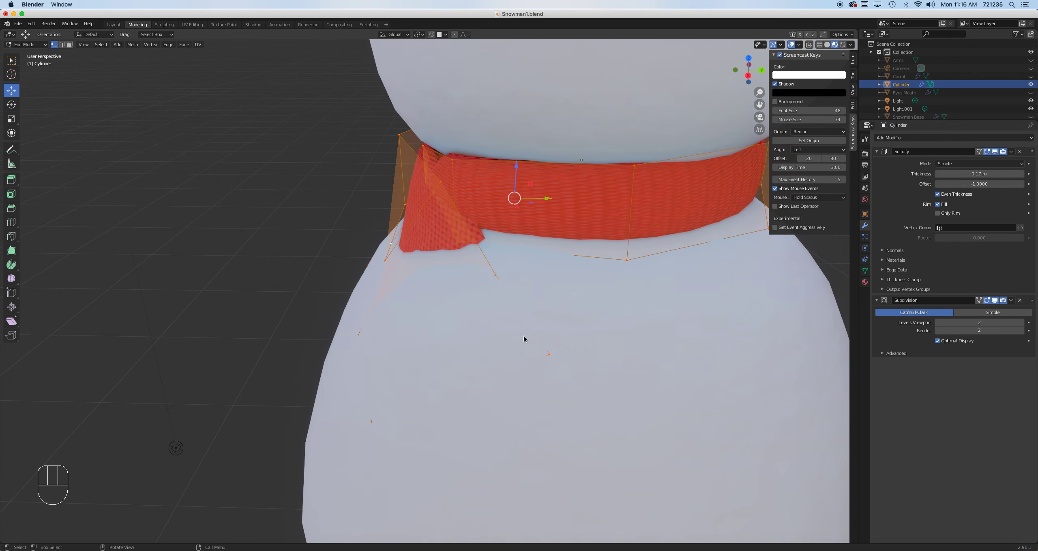
Switch the viewport to Solid shading and pull the tip of the long hanging scarf end outward from the snowman's body.
drag(488, 283, 489, 283)
shift+drag(330, 331, 443, 471)
mouse_move(453, 371)
middle_down()
mouse_move(425, 372)
mouse_move(459, 353)
middle_up()
click(827, 45)
middle_drag(420, 290, 418, 268)
drag(390, 325, 322, 312)
middle_drag(322, 311, 260, 338)
Adjust further vertices of the long hanging end, including its upper edge beside the neck, so it clears the body.
drag(243, 335, 331, 456)
drag(326, 396, 355, 400)
middle_drag(354, 400, 457, 231)
click(456, 231)
key(g)
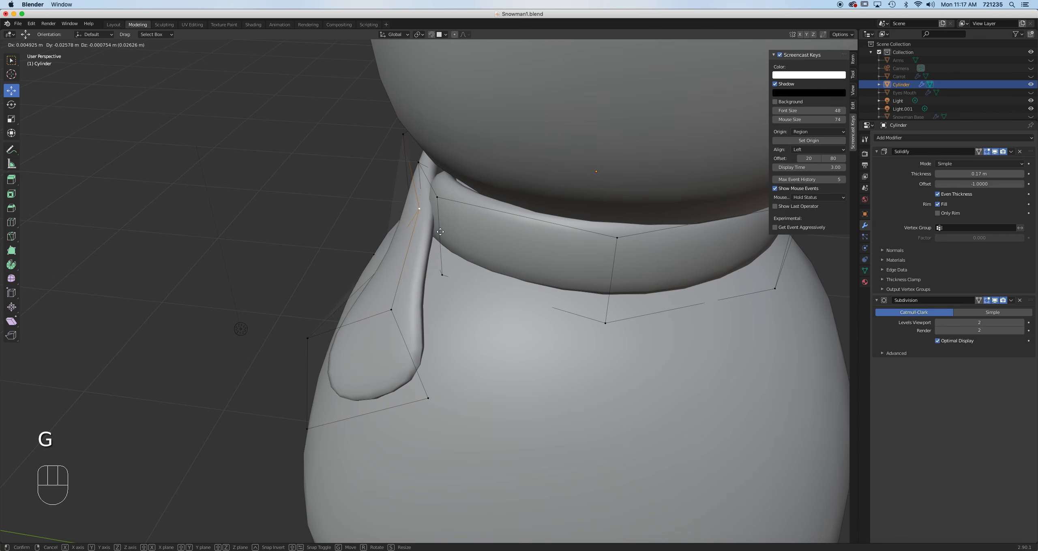
click(420, 252)
Reposition the vertices along the long scarf end's edges so it follows the curve of the snowman's belly.
middle_drag(420, 253, 551, 225)
key(g)
click(379, 288)
key(g)
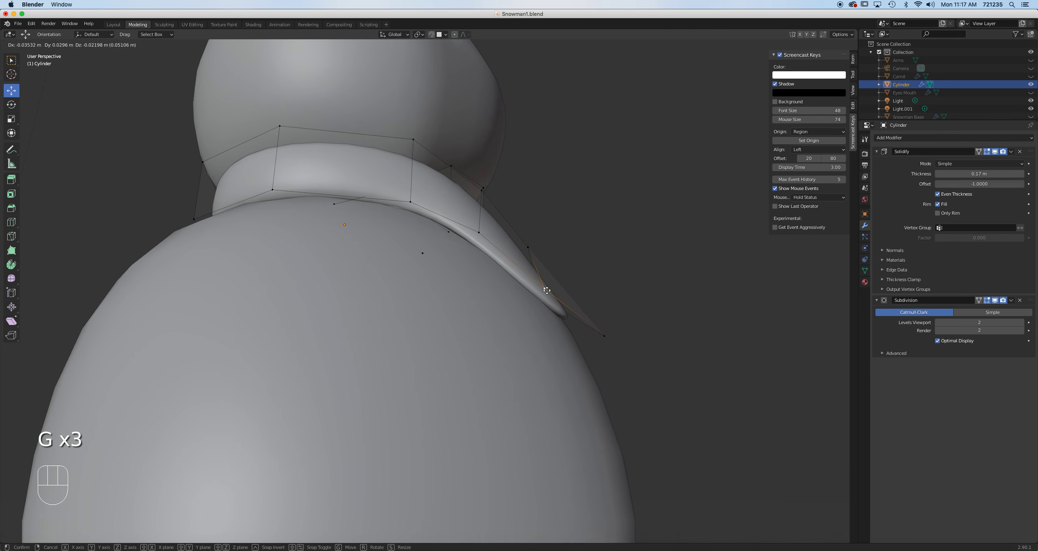
click(547, 288)
middle_drag(548, 287, 424, 309)
key(g)
click(371, 154)
Pull the short underlying scarf end outward so it lies on top of the snowman's body.
middle_drag(371, 154, 405, 185)
drag(312, 229, 378, 307)
middle_drag(378, 307, 506, 173)
key(g)
click(384, 273)
key(g)
click(370, 222)
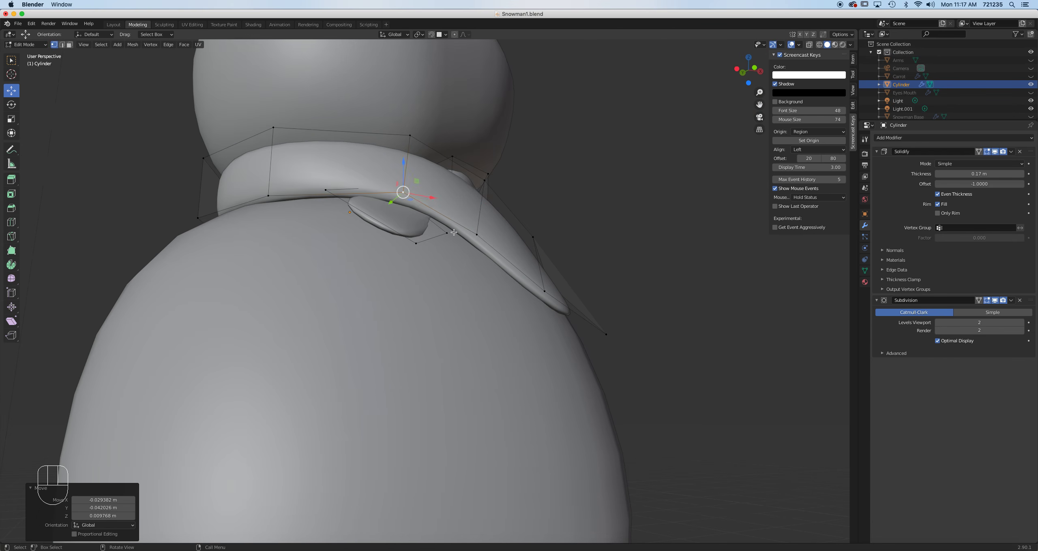
Using X-ray to reach them, select two vertices at the base of the short scarf end and move them together.
click(454, 232)
click(809, 45)
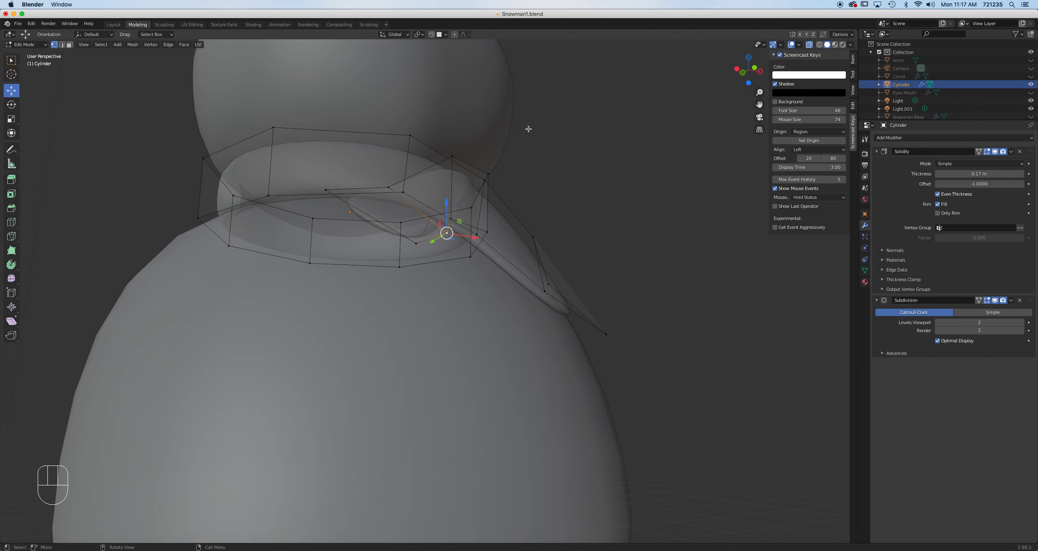
shift+click(388, 188)
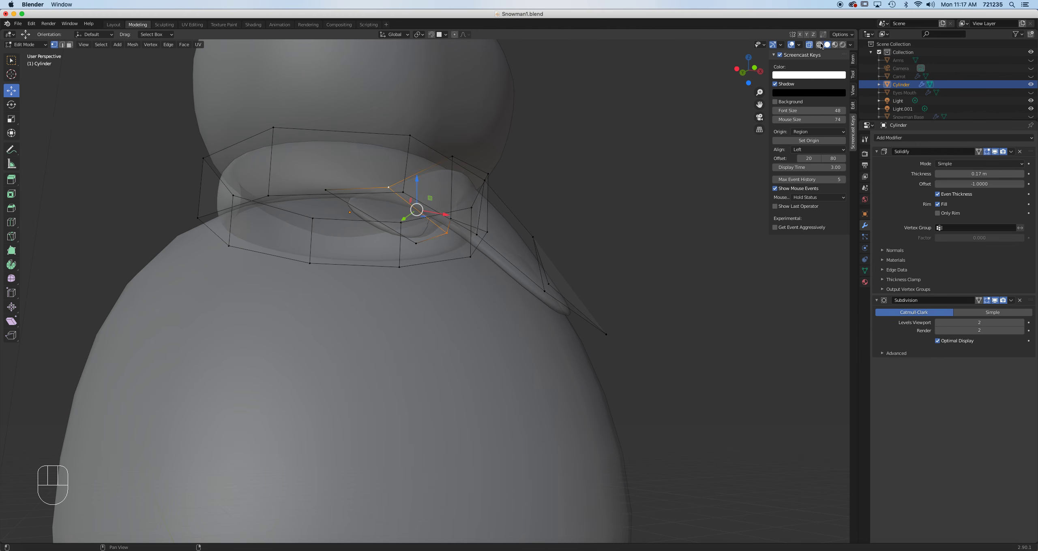
click(809, 45)
middle_drag(466, 227, 354, 264)
key(g)
click(413, 196)
Lengthen the short scarf end by moving its two tip vertices down along the body.
click(341, 256)
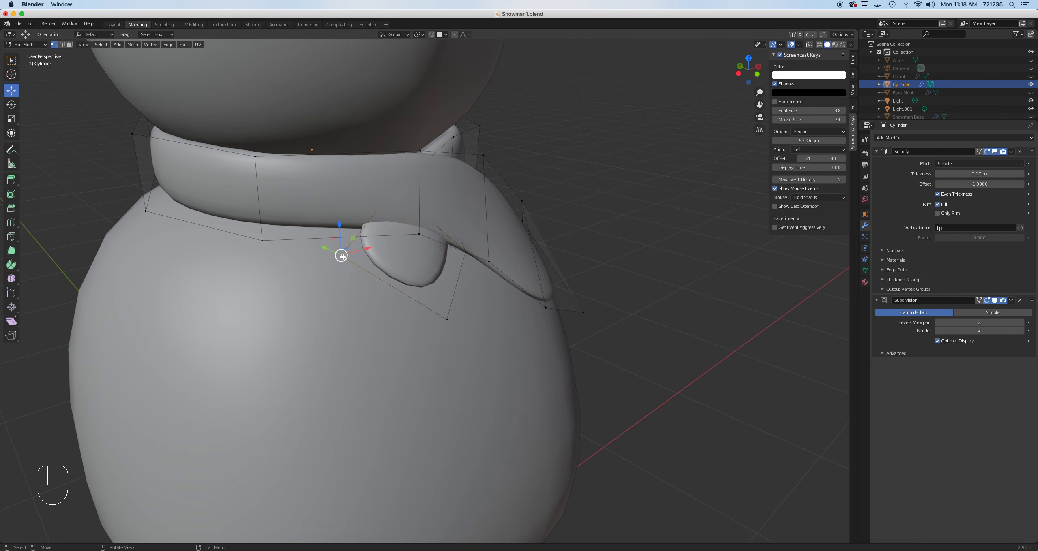
shift+click(443, 317)
key(g)
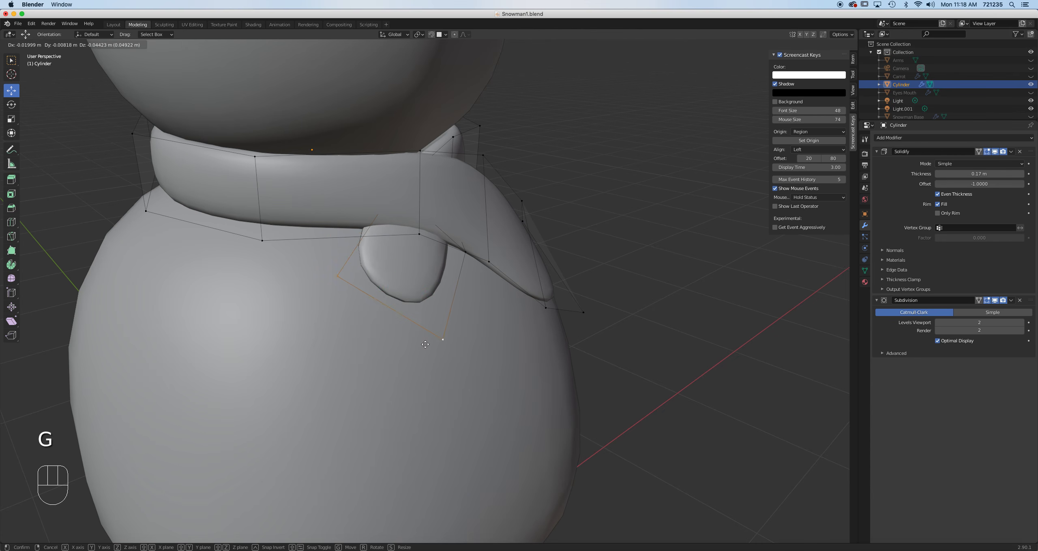
click(422, 346)
Adjust the lower-edge scarf vertex above the short end and a neighbouring vertex at the crossing of the two ends.
middle_drag(387, 310, 375, 262)
click(358, 209)
key(g)
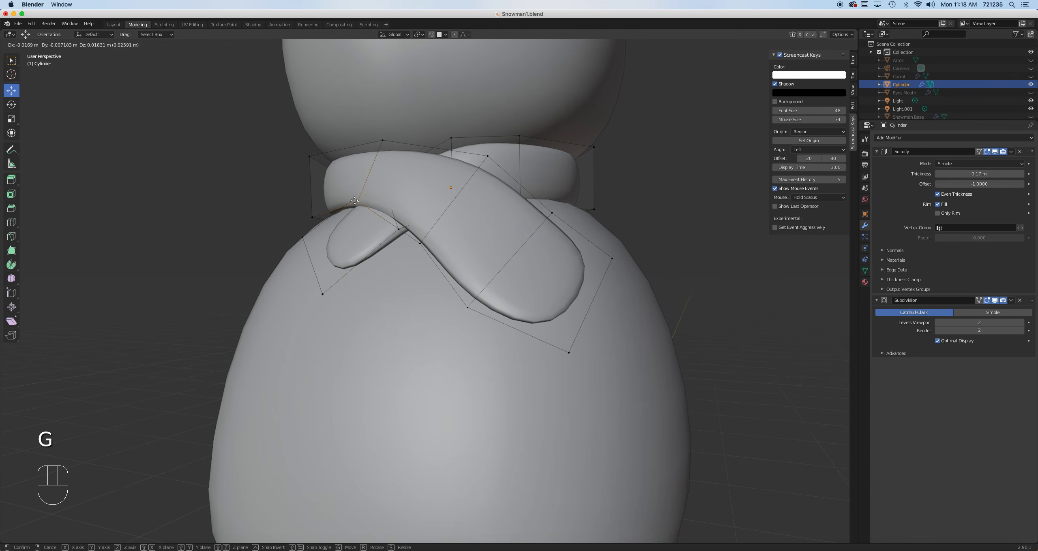
click(351, 197)
middle_drag(351, 197, 470, 215)
click(471, 215)
key(g)
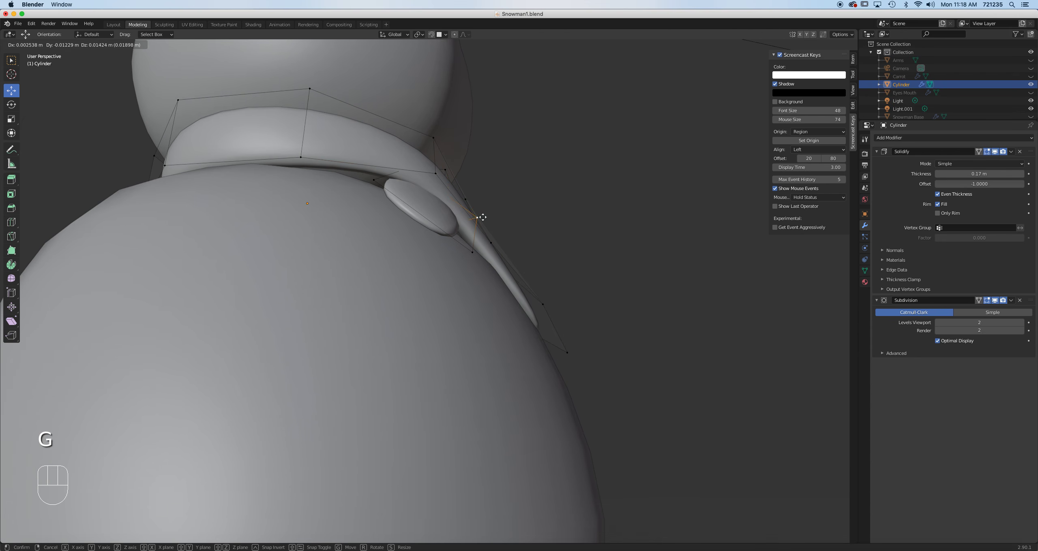
click(474, 221)
Reshape the long scarf end by moving two of its lower-edge vertices and the upper corner of its tip.
middle_drag(483, 241, 500, 305)
click(486, 239)
key(g)
click(506, 241)
middle_drag(581, 321, 615, 393)
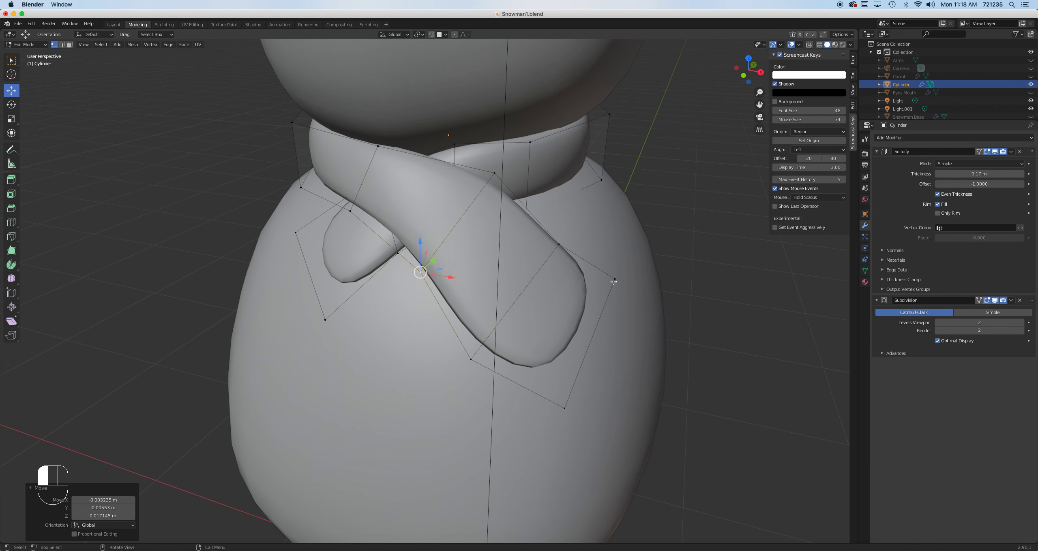
key(g)
click(628, 320)
click(471, 359)
key(g)
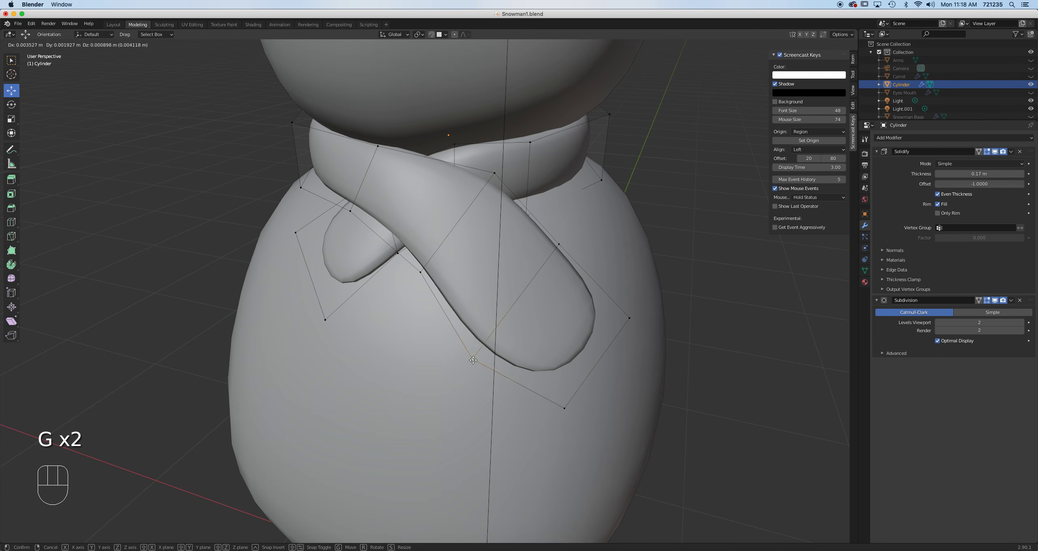
click(487, 340)
Fine-tune the lower-edge scarf vertex directly above the short end so the band covers its base.
middle_drag(399, 154, 406, 236)
click(407, 234)
key(g)
click(407, 239)
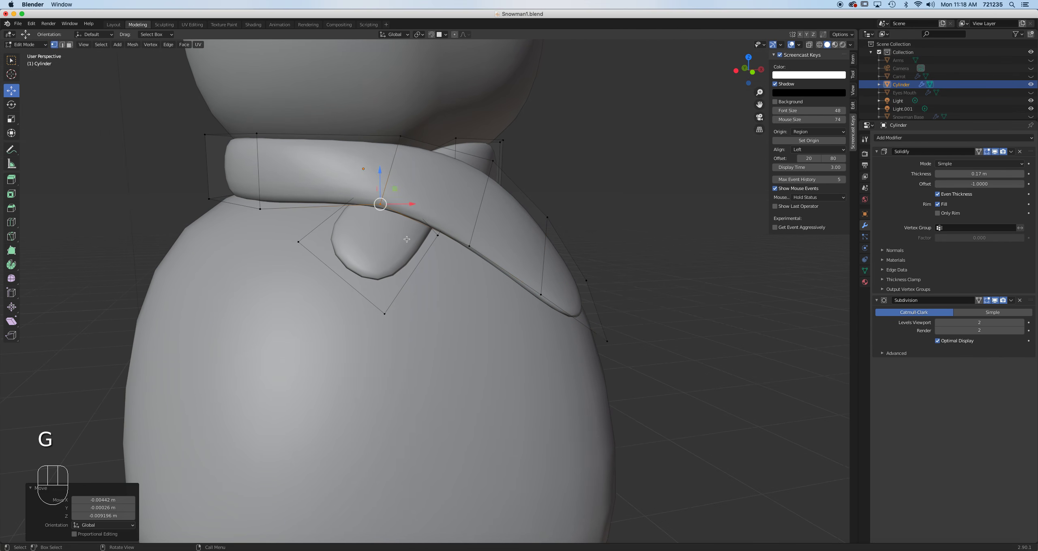
key(g)
click(409, 237)
middle_drag(410, 237, 608, 291)
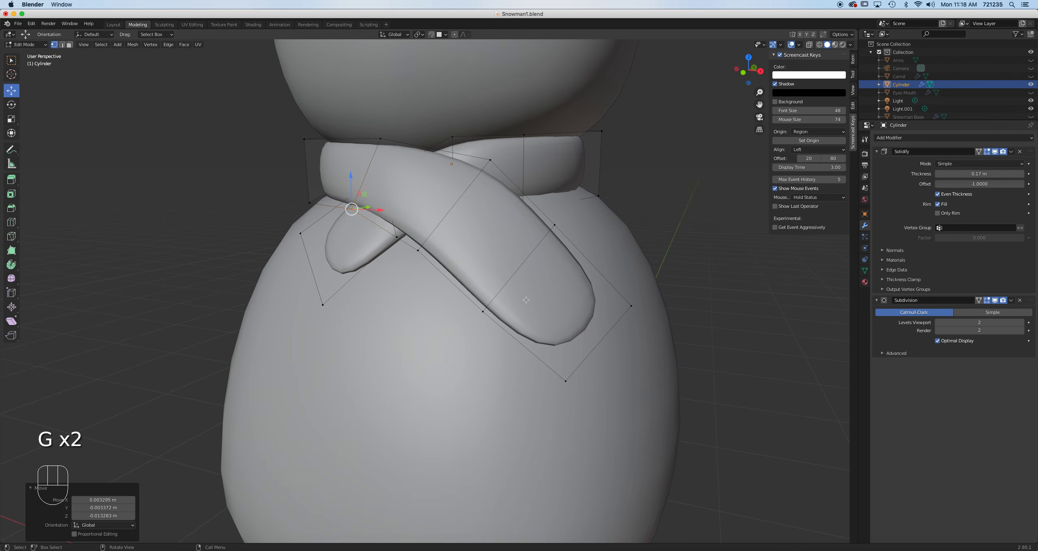
Add a loop cut close to the tip of each of the two hanging scarf ends to square off their corners.
key(ctrl+r)
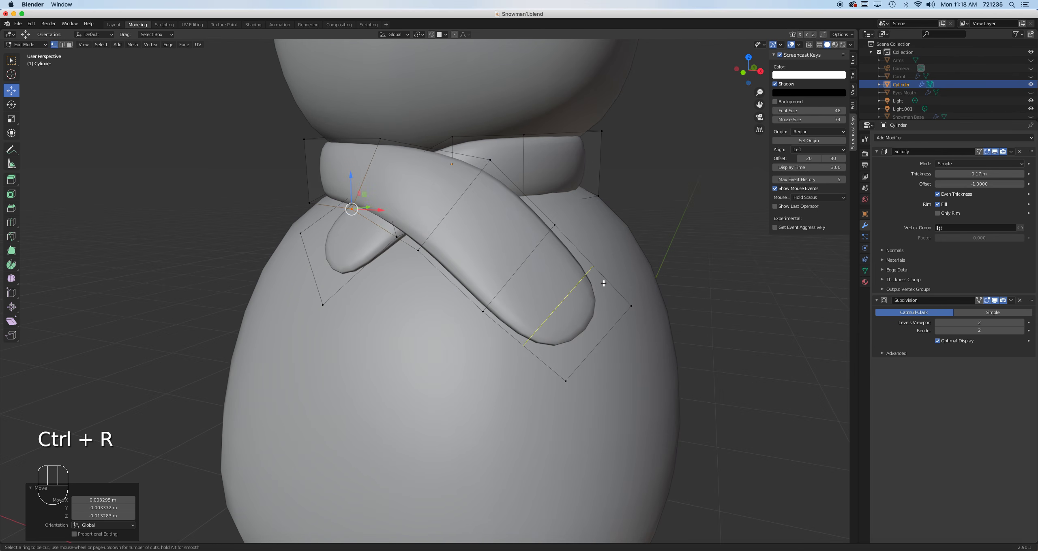
click(610, 291)
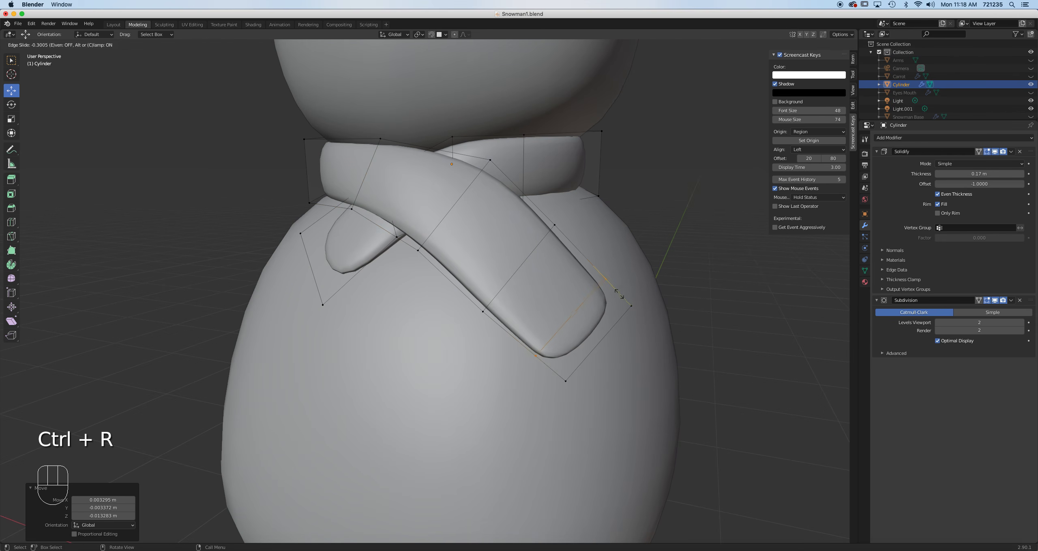
click(634, 311)
key(ctrl+r)
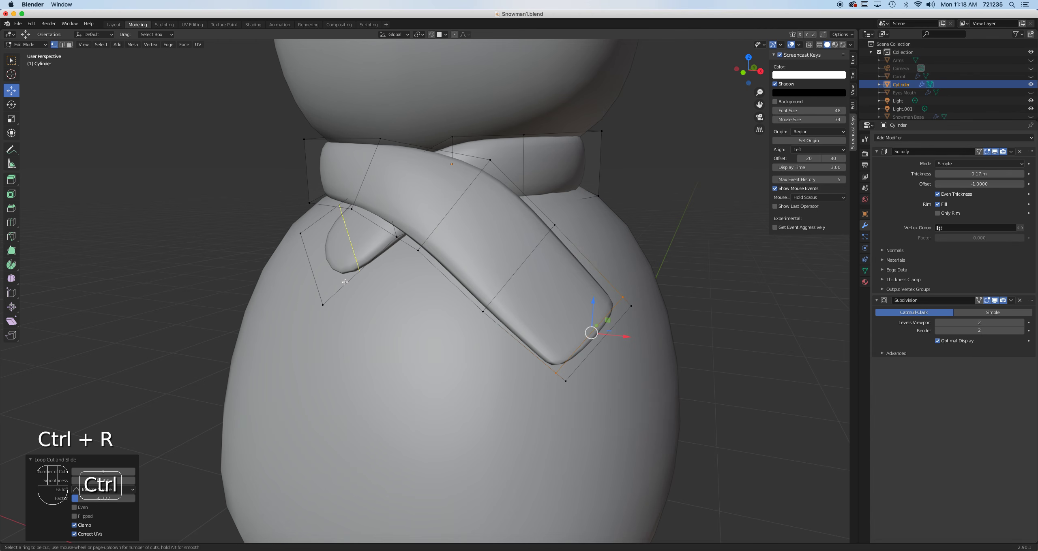
click(342, 285)
click(323, 305)
Move the vertices at the scarf's side, beside the long hanging end, to widen the band around the neck.
middle_drag(324, 300, 348, 258)
drag(448, 224, 447, 222)
mouse_move(470, 244)
middle_down()
mouse_move(426, 244)
mouse_move(420, 263)
mouse_move(452, 266)
mouse_move(483, 248)
mouse_move(478, 259)
mouse_move(503, 313)
mouse_move(476, 242)
middle_up()
key(g)
click(506, 312)
key(g)
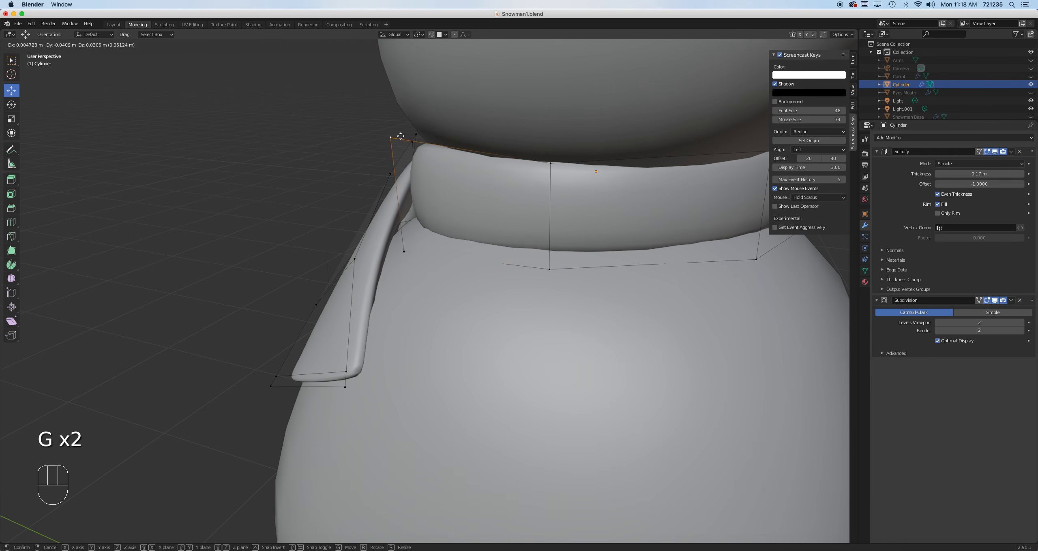
click(406, 139)
key(g)
click(379, 249)
Move the lower and upper vertices at the scarf's side corner, beyond the long end, outward from the neck.
middle_drag(378, 249, 639, 211)
key(g)
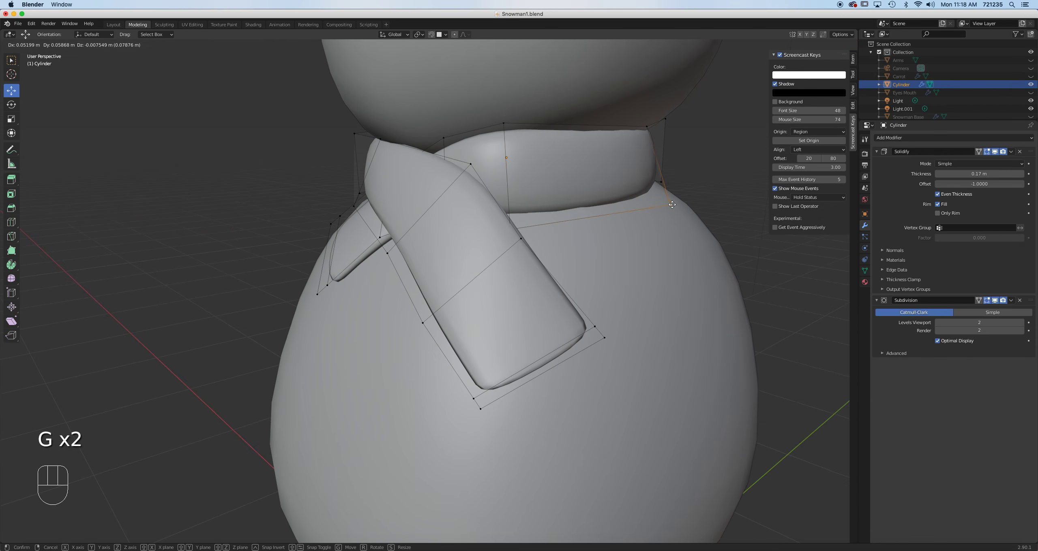
click(703, 216)
click(643, 127)
key(g)
click(687, 121)
Select the vertices at the back end of the scarf's side section and move them outward, adjusting the lower corner separately.
middle_drag(688, 120, 672, 233)
drag(672, 240, 631, 137)
middle_drag(682, 193, 664, 194)
drag(683, 256, 634, 148)
key(g)
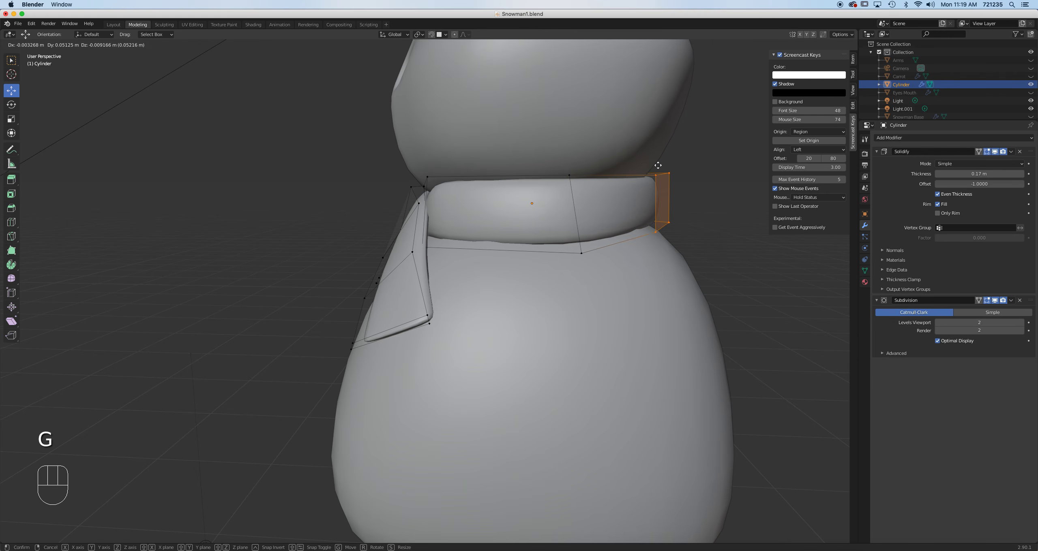
click(667, 225)
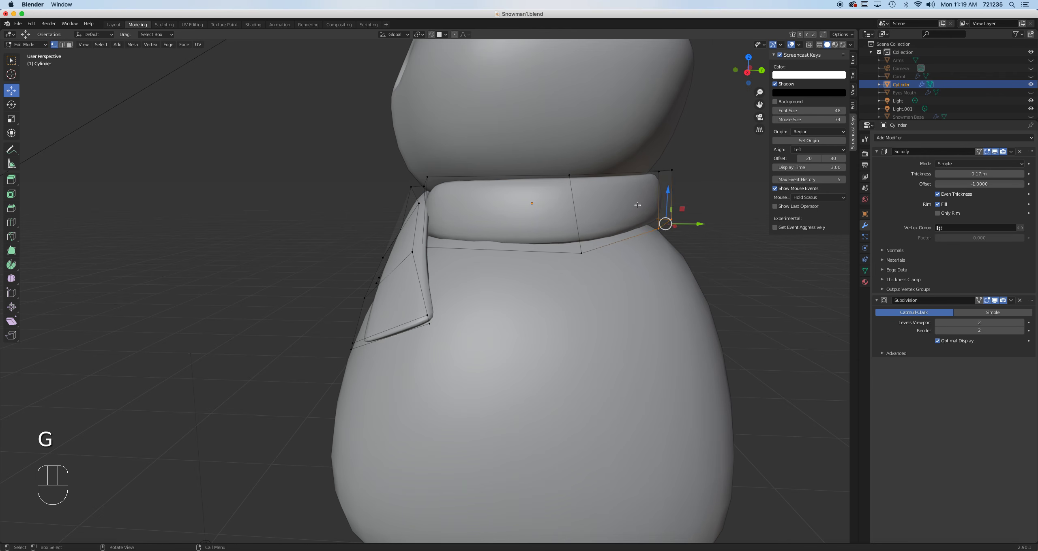
key(g)
click(661, 234)
Move an upper-edge corner vertex on the back of the scarf closer to the neck.
middle_drag(661, 233, 603, 239)
middle_drag(509, 275, 458, 252)
click(222, 224)
key(g)
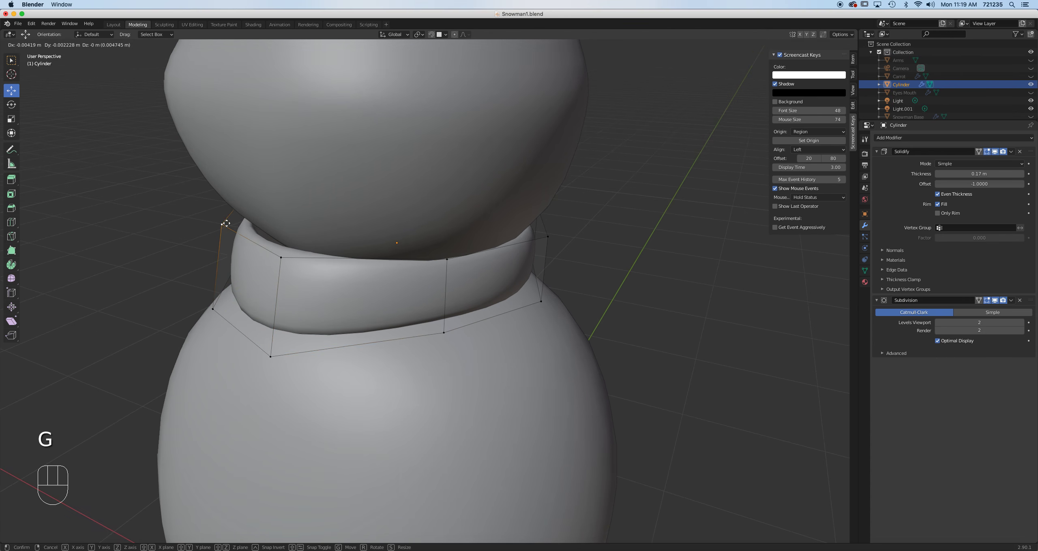
click(239, 223)
Reposition the upper vertex and the lower vertex at the adjacent back corner of the scarf.
click(446, 263)
middle_drag(446, 264, 436, 340)
key(g)
click(448, 355)
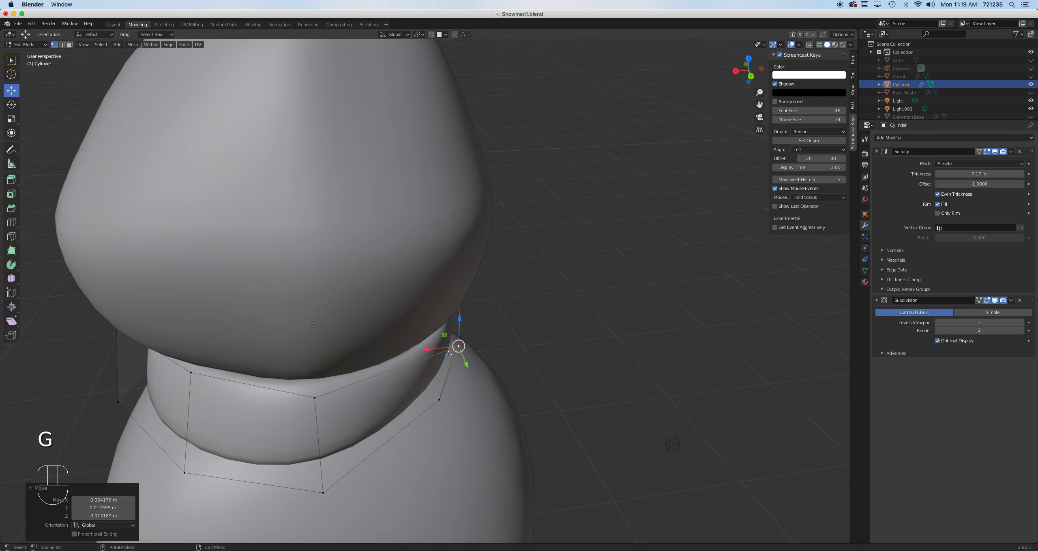
key(g)
click(480, 414)
Lower two neighbouring vertices on the scarf's bottom edge, on the side beside the short end.
middle_drag(481, 414, 340, 282)
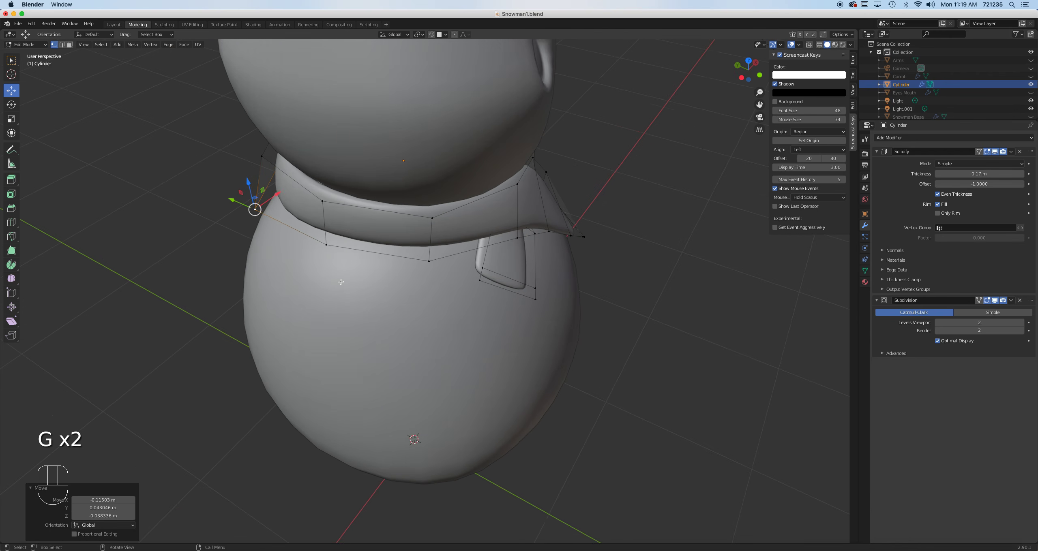
click(326, 250)
key(g)
click(319, 266)
click(429, 264)
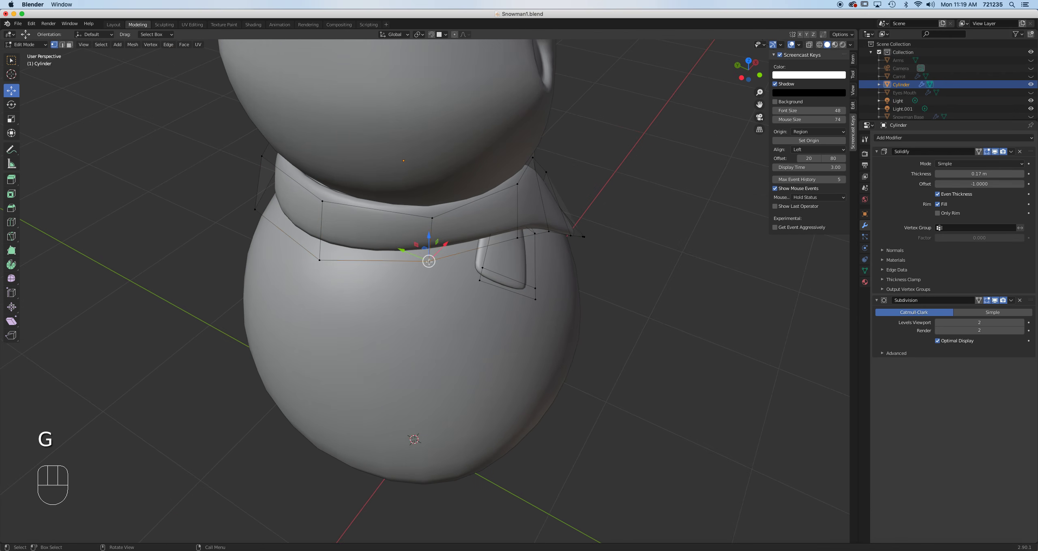
key(g)
click(421, 271)
Adjust the upper-edge vertices of the scarf on the side beside the short end to fit the neck.
middle_drag(422, 271, 440, 195)
click(422, 215)
key(g)
click(422, 215)
middle_drag(524, 243, 572, 252)
click(506, 187)
key(g)
click(517, 190)
Fine-tune the remaining scarf vertices, including the upper one near the front overlap of the two ends.
middle_drag(518, 187, 409, 190)
click(491, 342)
key(g)
click(474, 341)
click(482, 300)
middle_drag(482, 300, 700, 285)
key(g)
click(503, 294)
key(g)
click(594, 298)
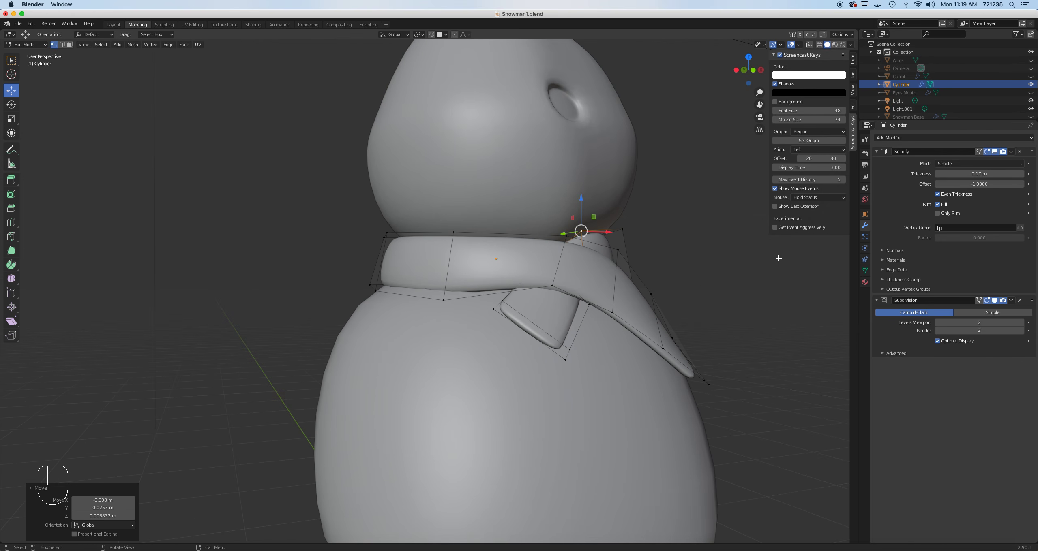
Switch the viewport to Material Preview shading and inspect the knit texture on the scarf's band and both ends.
click(835, 45)
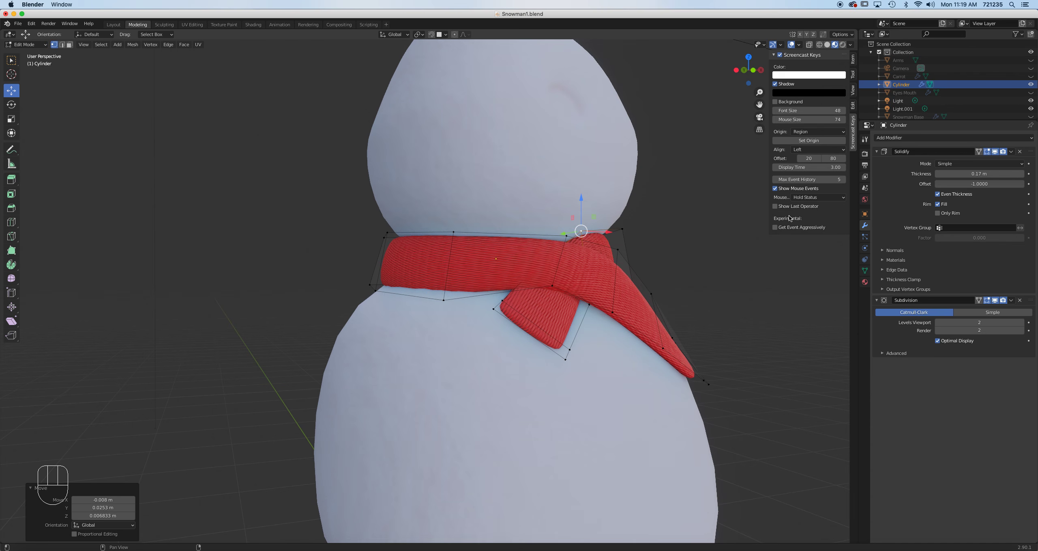
scroll(551, 324, up, 2)
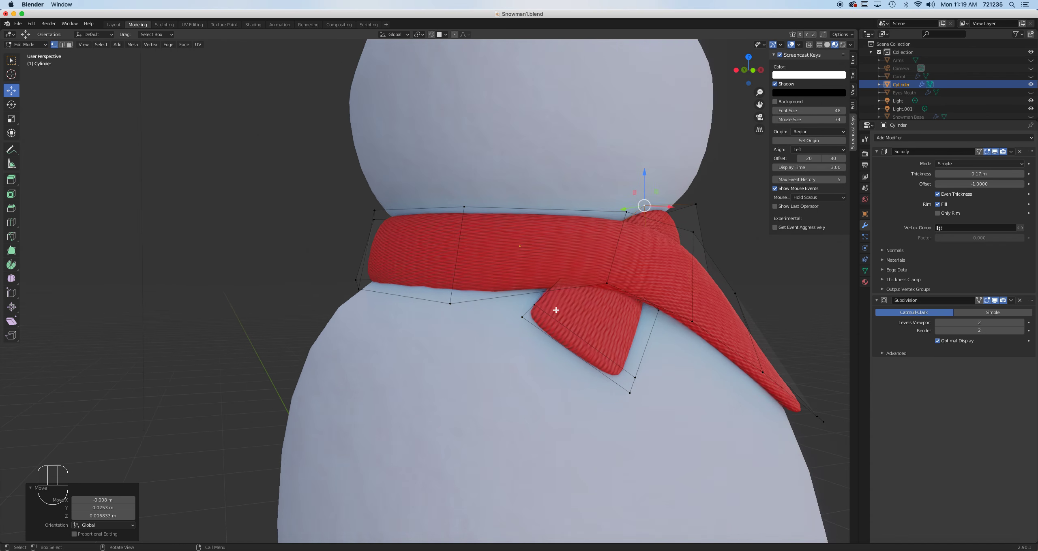
shift+middle_drag(600, 303, 529, 303)
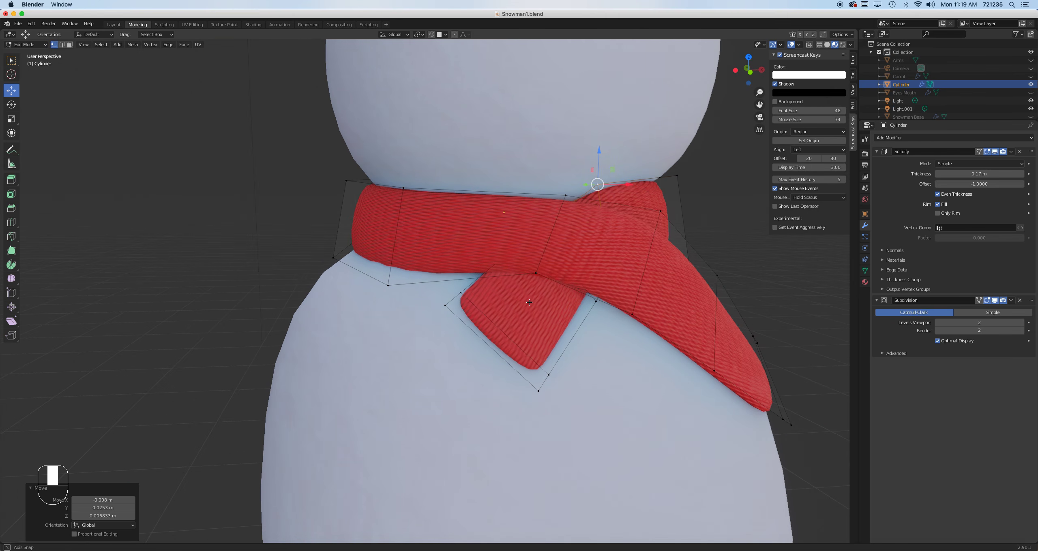
key(ctrl+r)
click(385, 228)
click(385, 227)
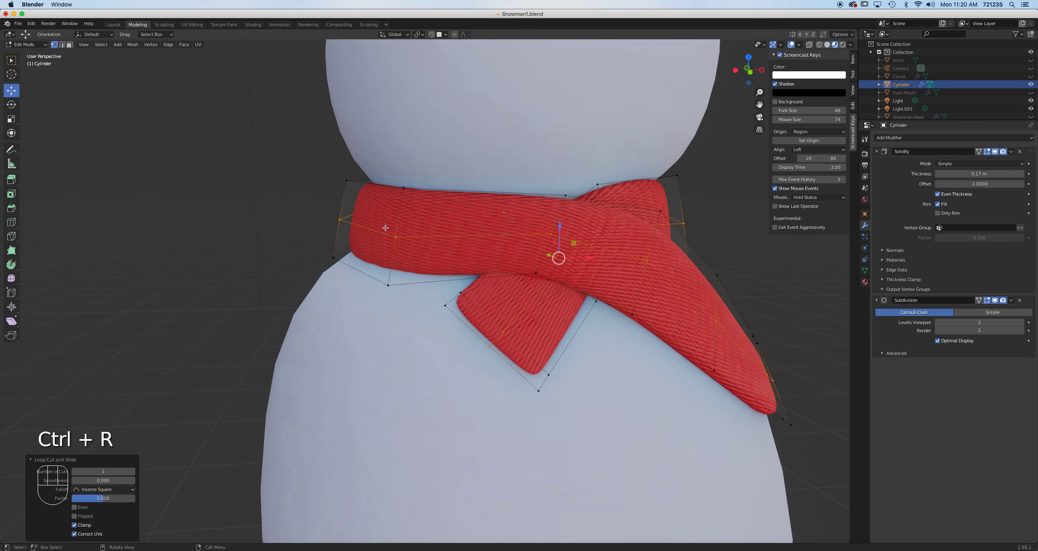
middle_drag(478, 243, 492, 247)
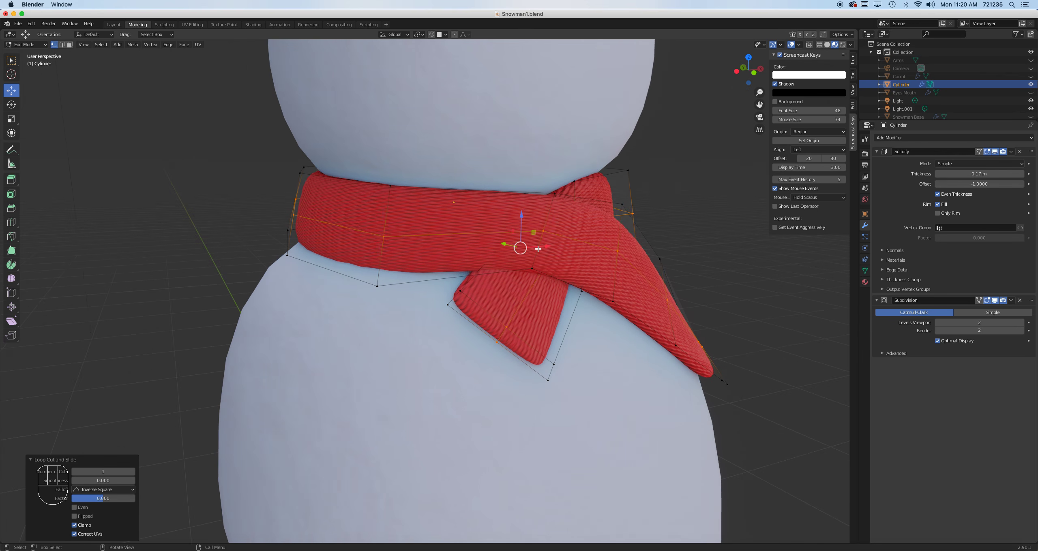
middle_drag(554, 263, 497, 290)
click(707, 227)
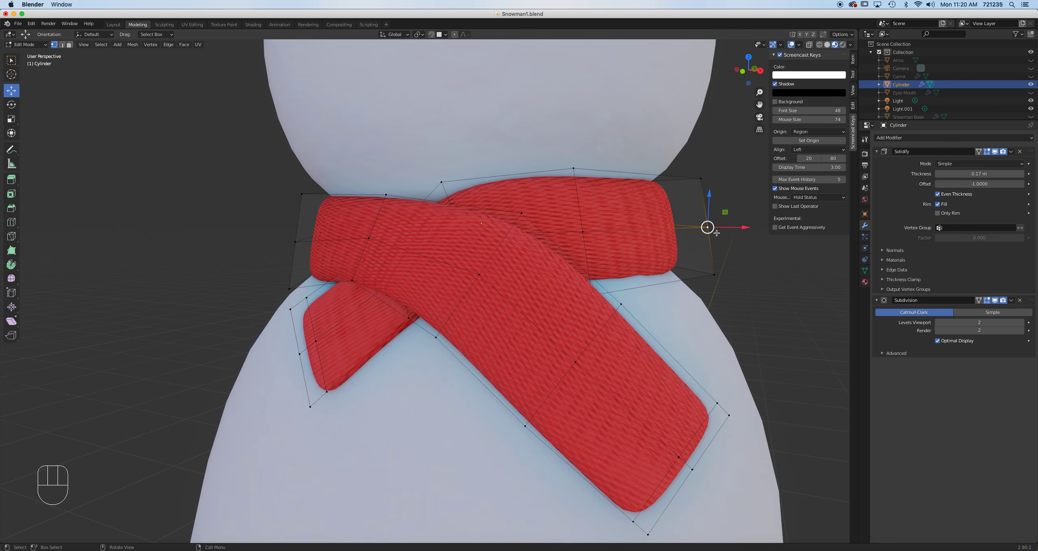
key(super+z)
key(super+z)
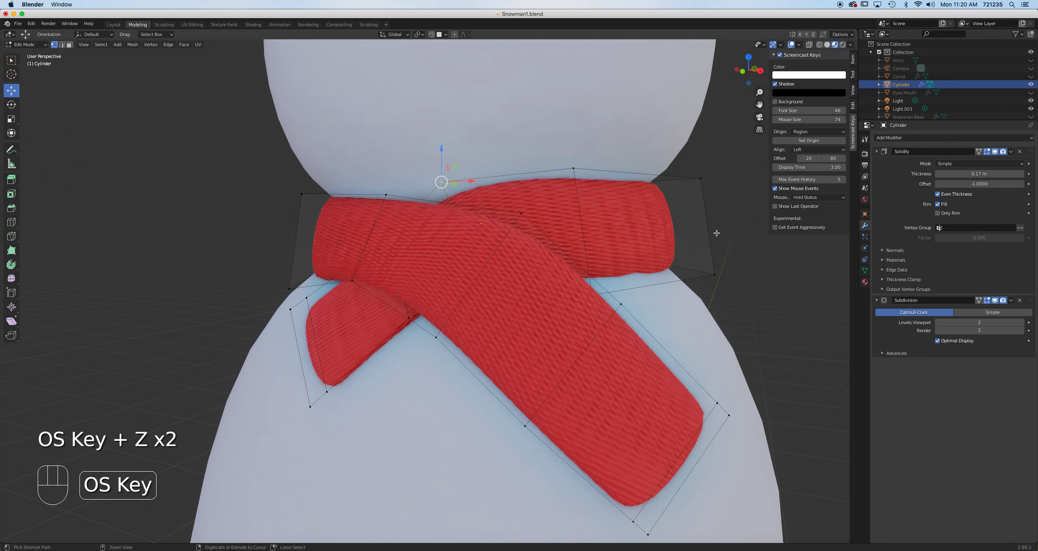
Add one loop cut along the middle of the scarf's full length with a smoothness of -1.380.
key(ctrl+r)
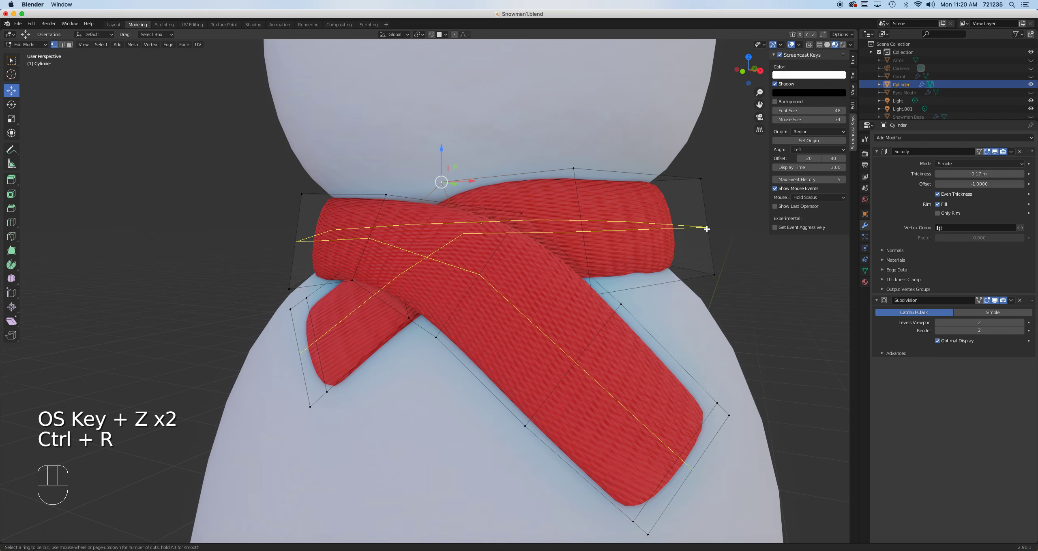
click(707, 229)
click(706, 229)
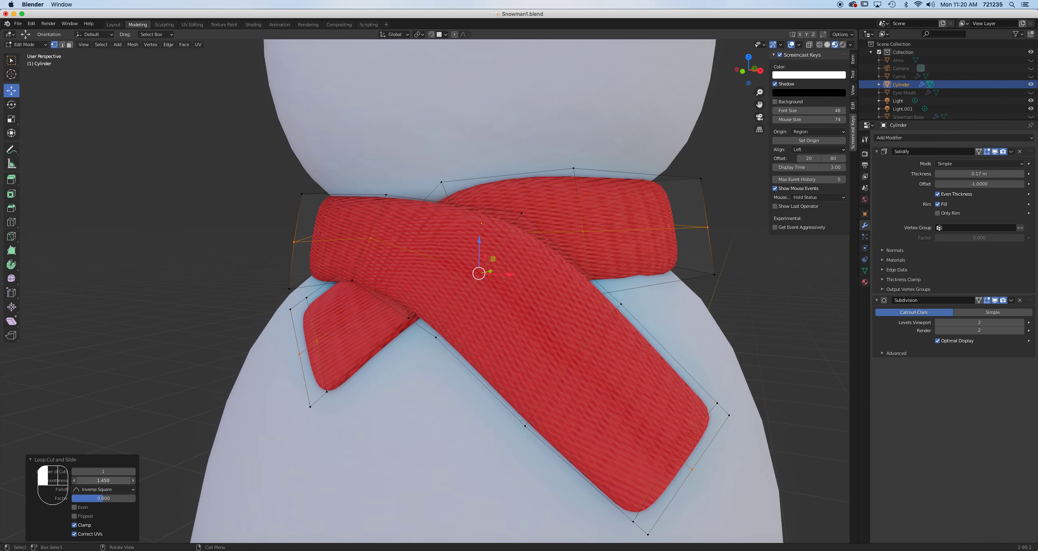
mouse_move(103, 480)
mouse_down()
mouse_move(136, 481)
mouse_move(85, 480)
mouse_up()
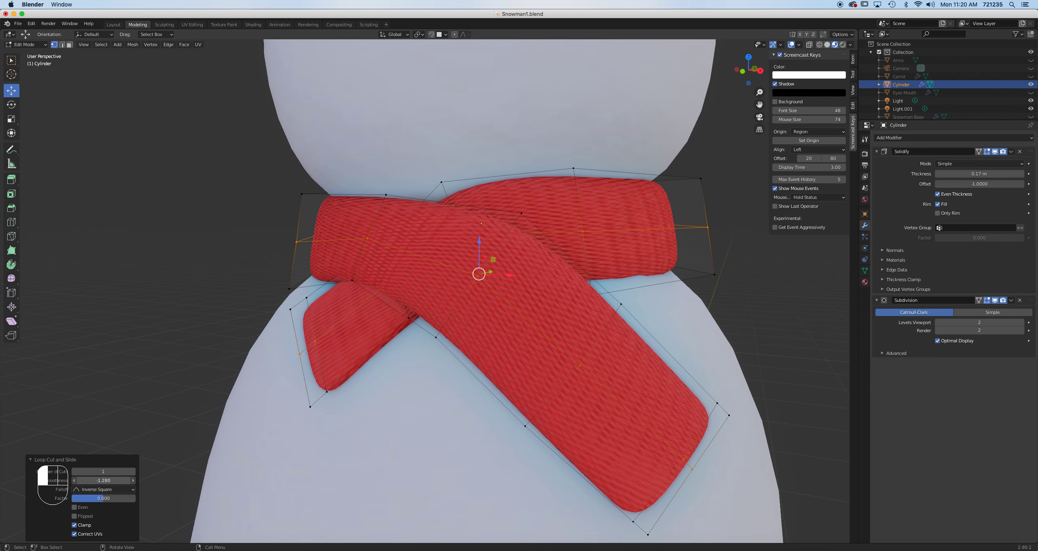
Move the tip vertices of the scarf's long end down and in so the end rests against the snowman's body.
middle_drag(451, 374, 460, 318)
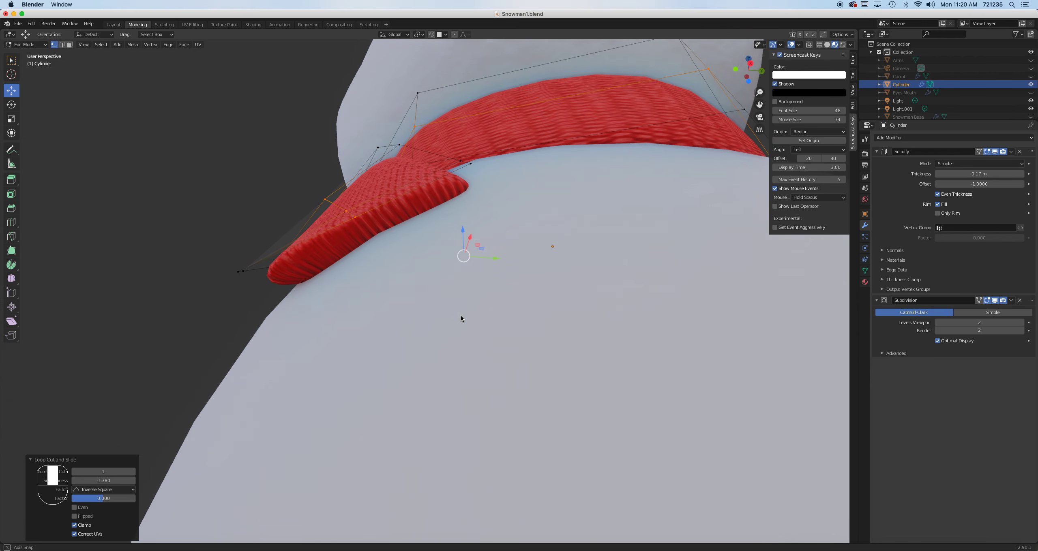
middle_drag(443, 216, 276, 278)
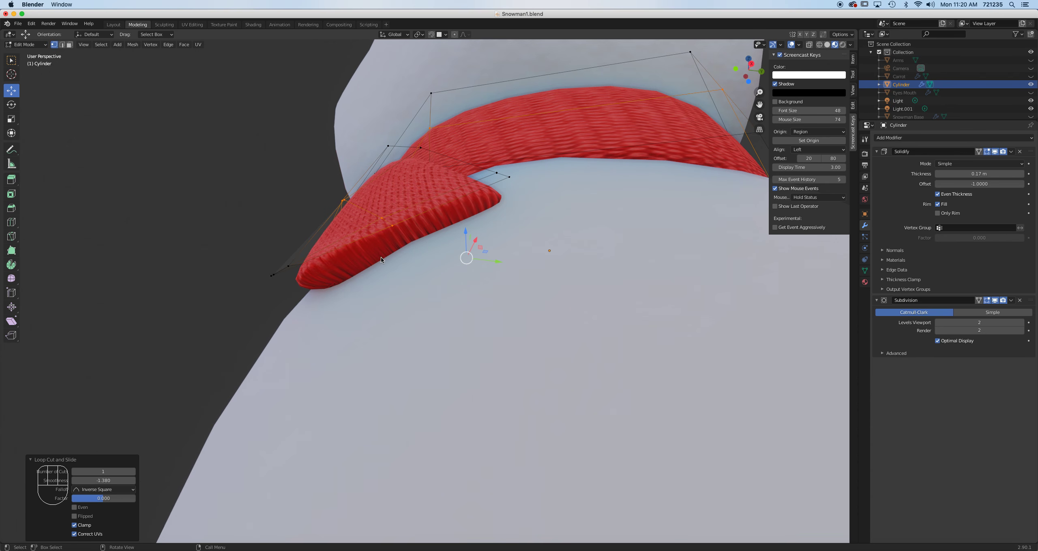
middle_drag(364, 255, 389, 253)
click(334, 279)
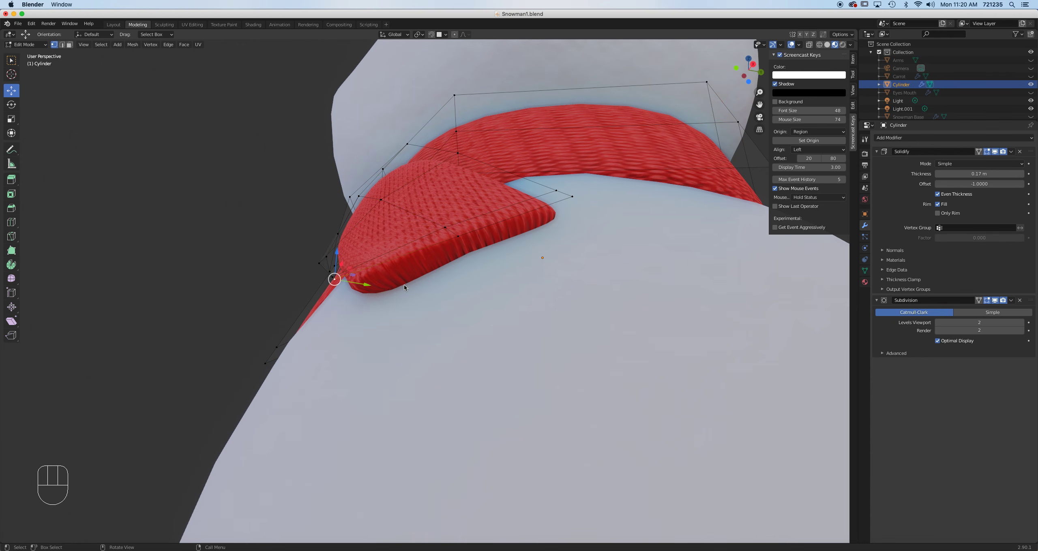
key(g)
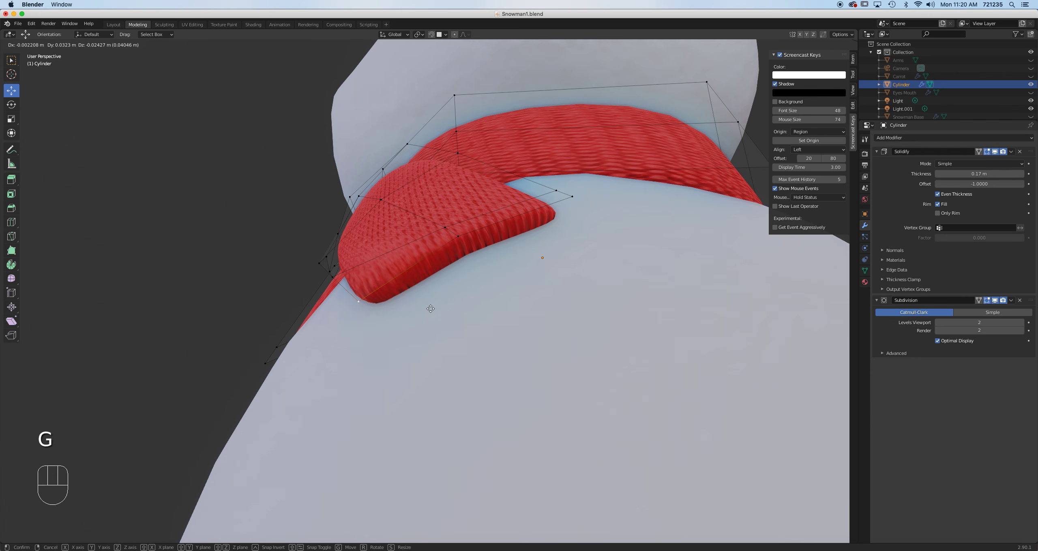
click(466, 266)
middle_drag(466, 265, 510, 261)
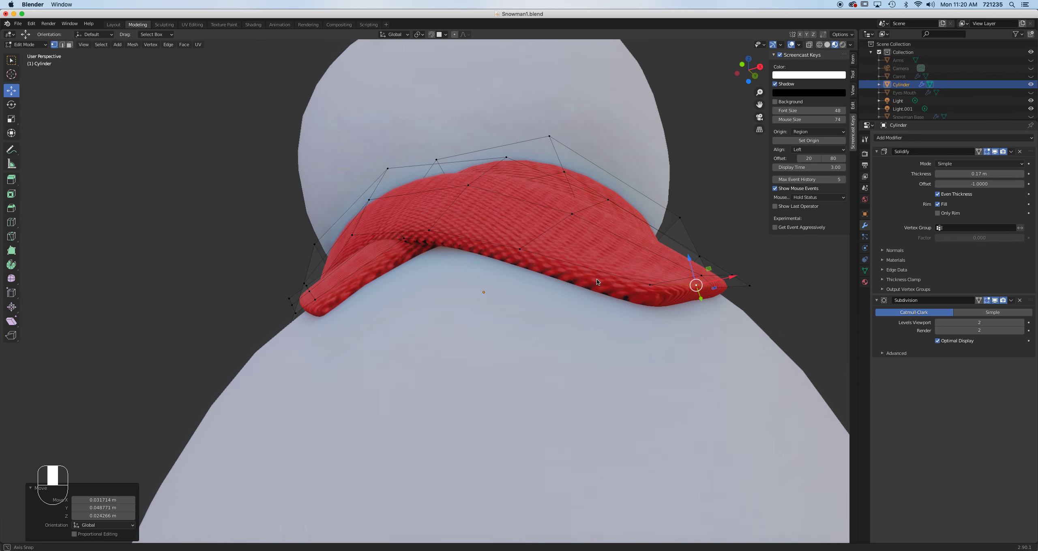
key(g)
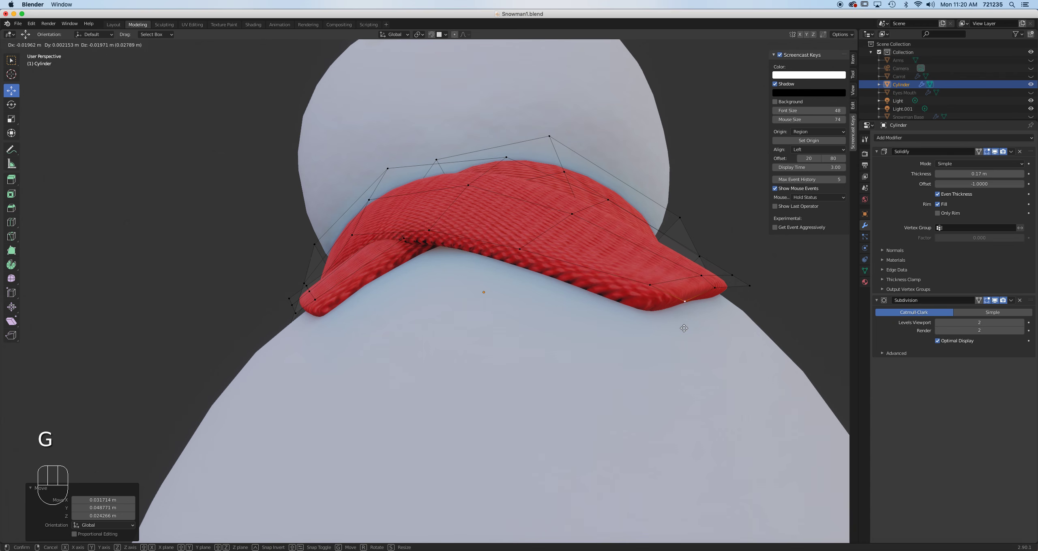
click(684, 329)
key(g)
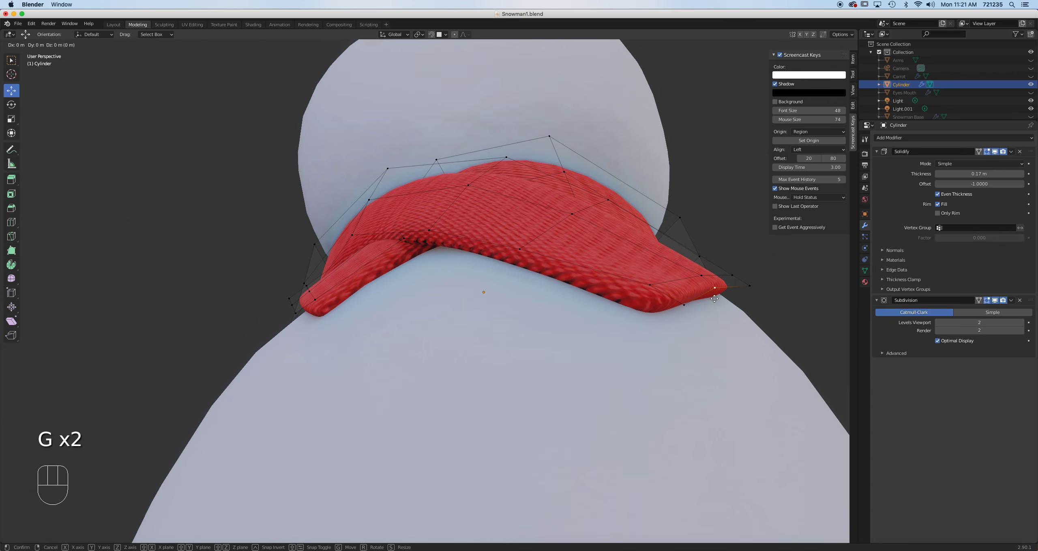
click(721, 298)
key(g)
click(680, 305)
Move the tip-edge vertices of the scarf's short end in so its underside sits closer to the body.
middle_drag(332, 298, 455, 310)
middle_drag(445, 311, 445, 311)
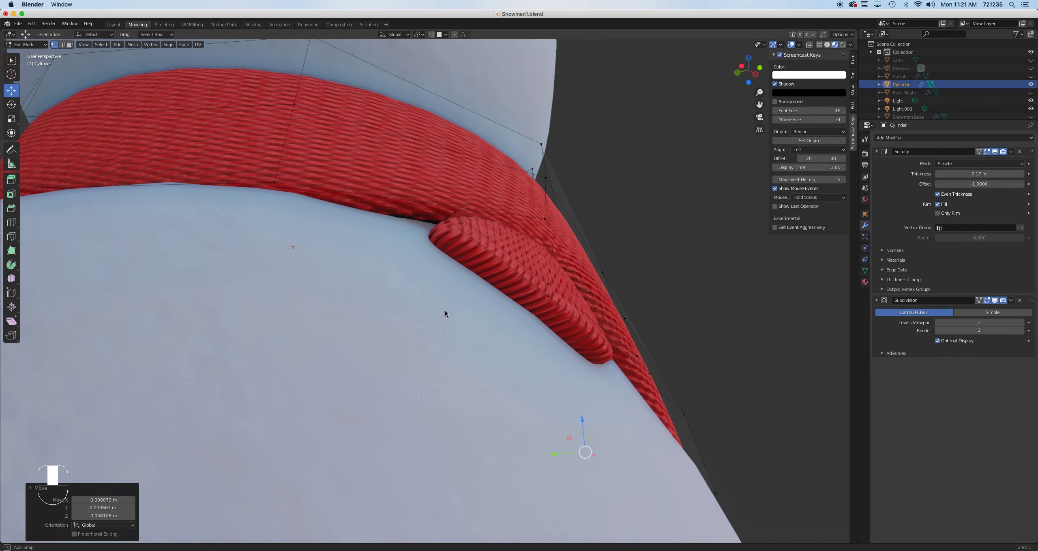
click(443, 222)
key(g)
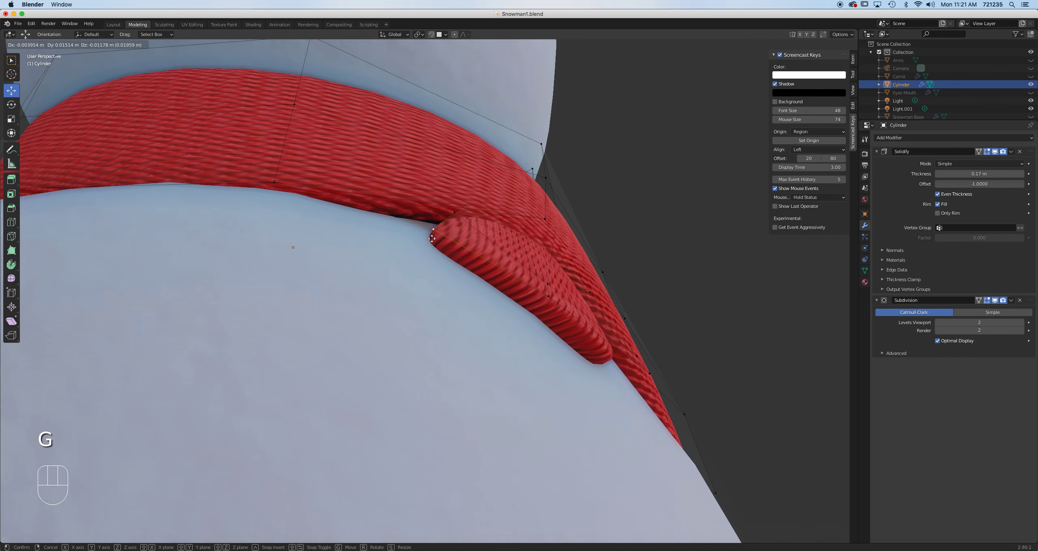
click(438, 240)
click(546, 300)
key(g)
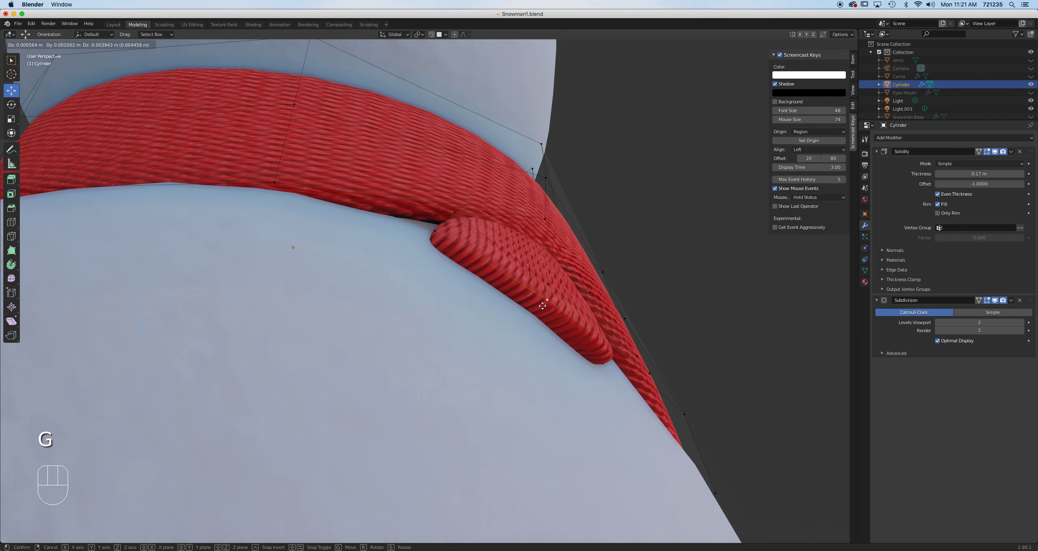
click(550, 306)
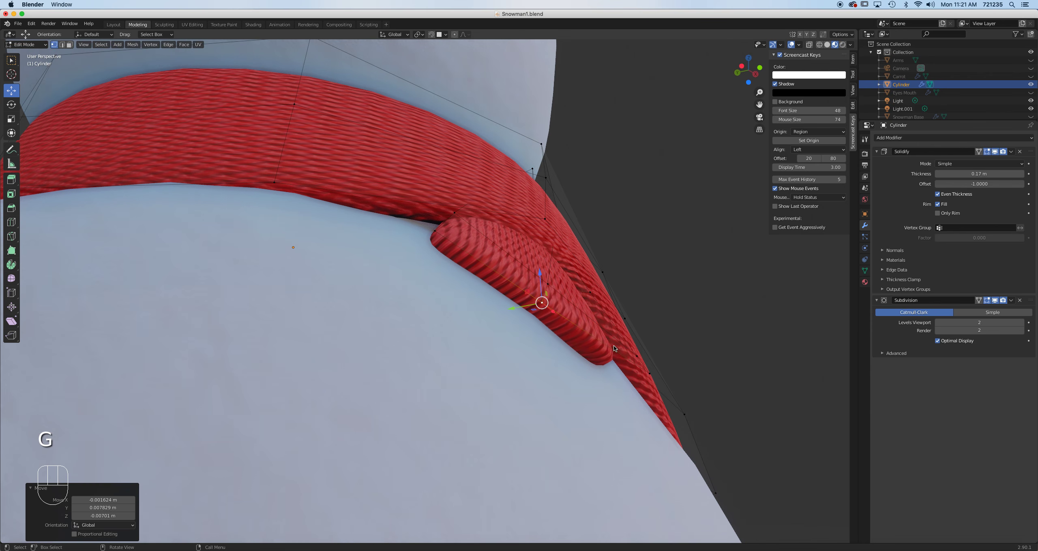
click(648, 375)
key(g)
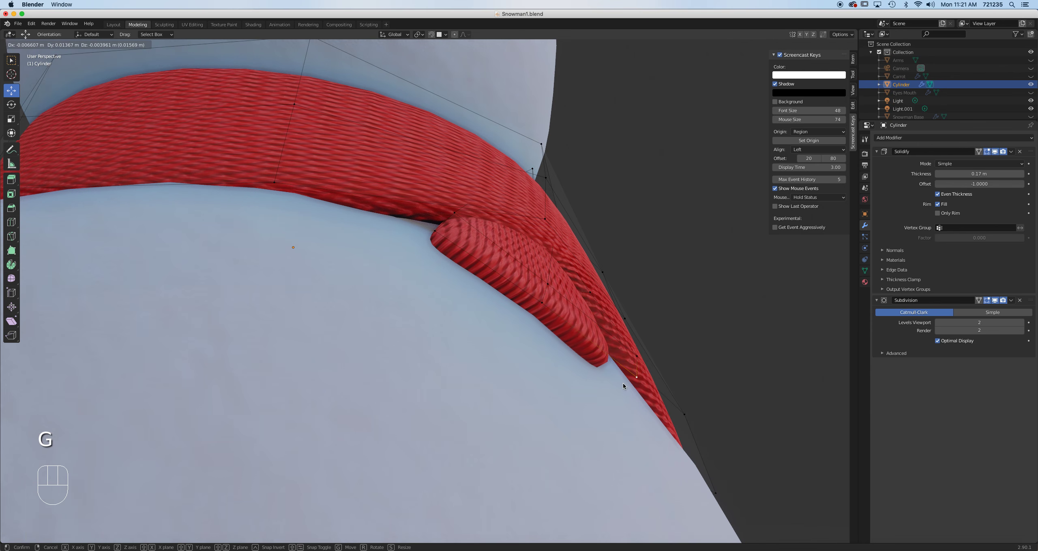
click(532, 282)
Move the middle-loop vertex on the side of the neck band away from the short end outward to round the band.
scroll(531, 282, down, 10)
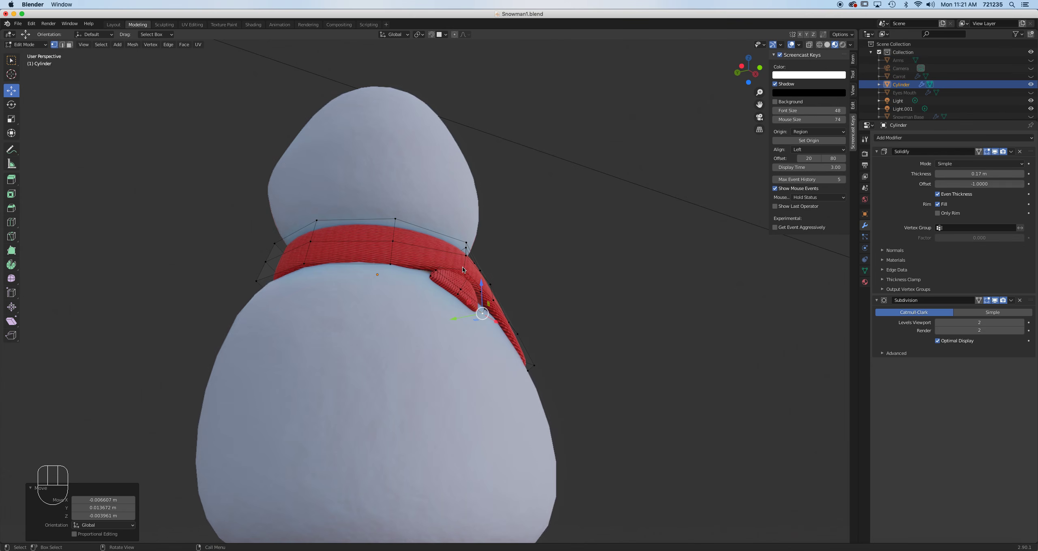
middle_drag(486, 299, 670, 297)
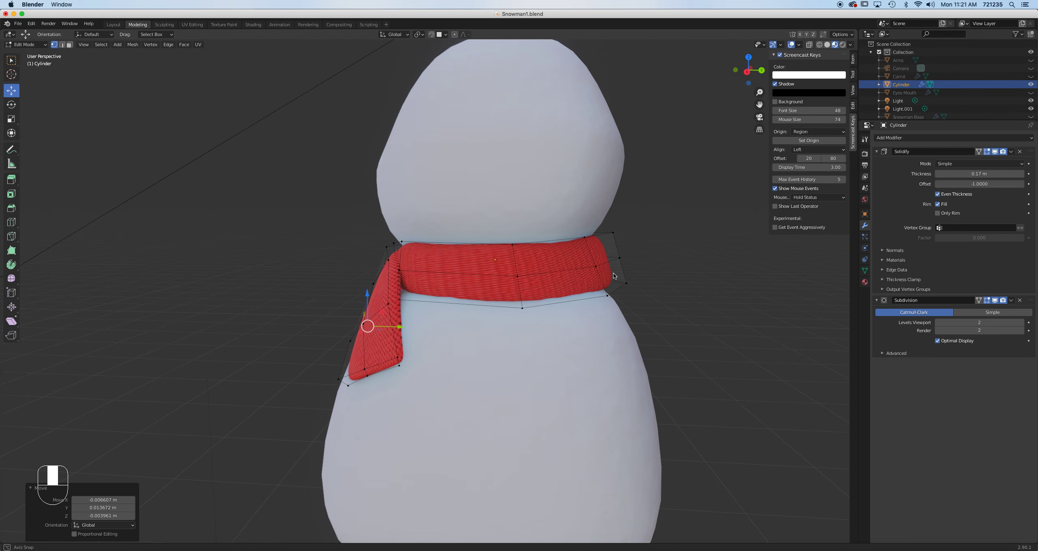
click(620, 258)
key(g)
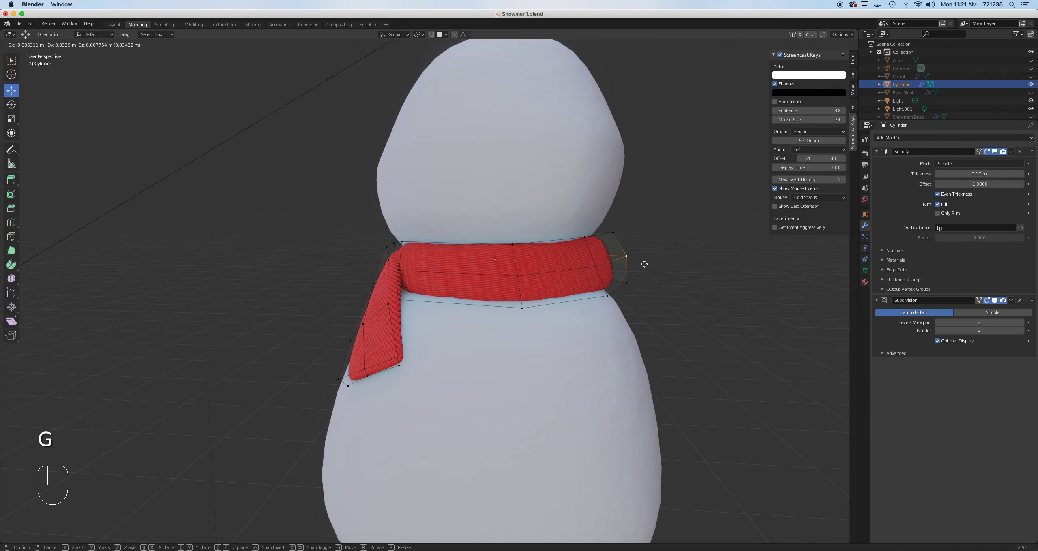
click(574, 264)
middle_drag(573, 264, 607, 270)
key(ctrl+z)
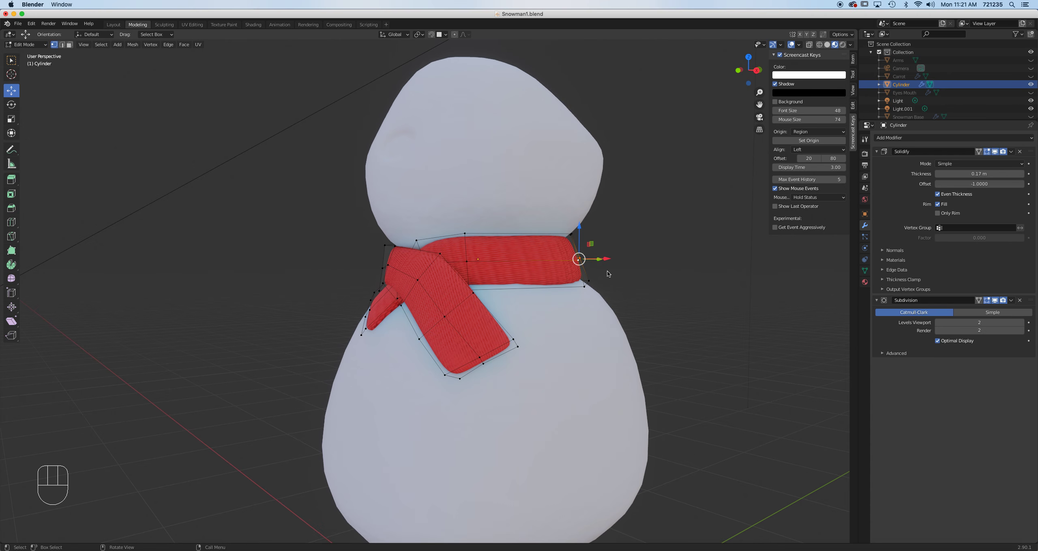
key(g)
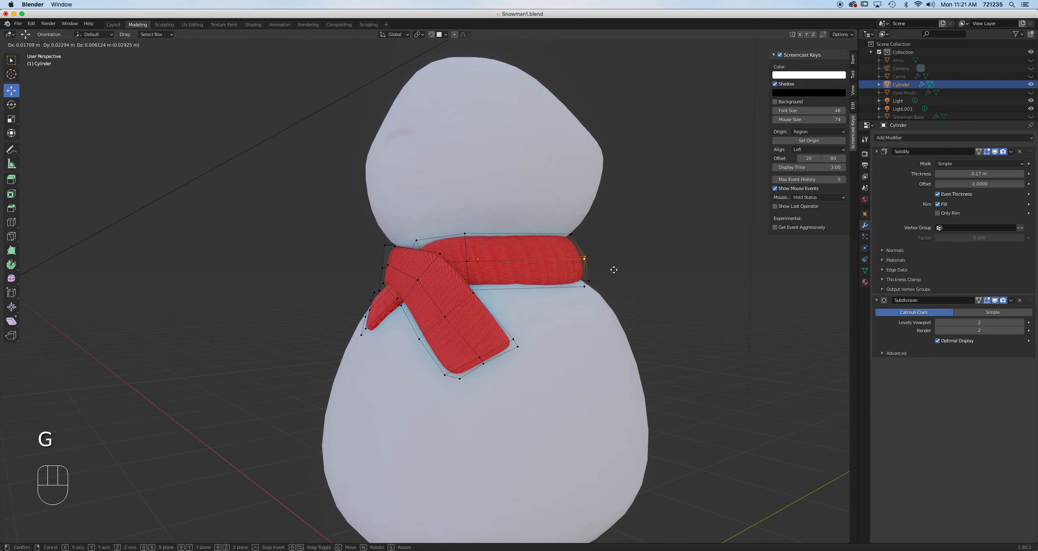
click(586, 268)
Move three middle-loop vertices of the long end and front overlap together outward to give the scarf a fuller curve.
click(444, 317)
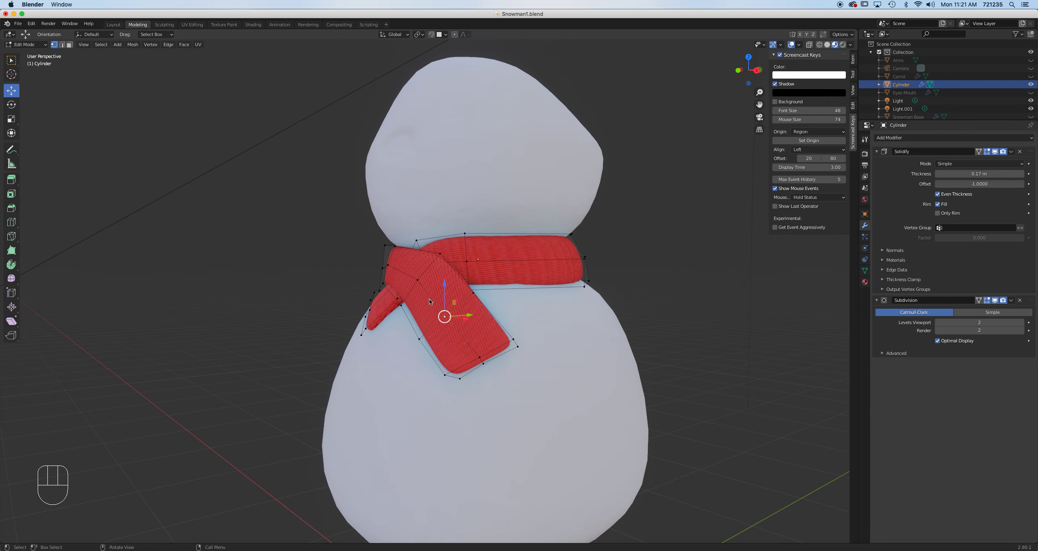
shift+click(418, 280)
shift+click(383, 270)
middle_drag(433, 285, 418, 281)
key(g)
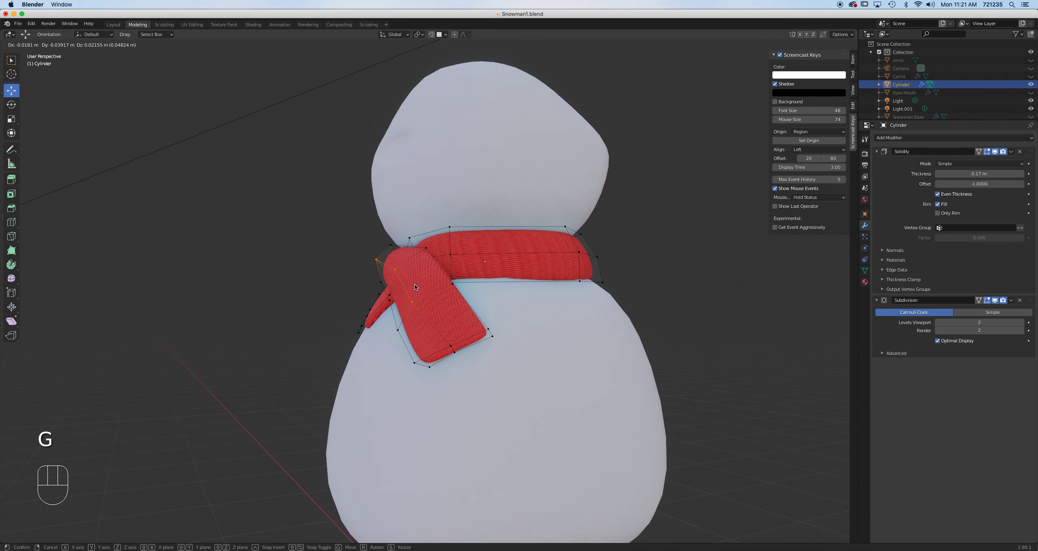
click(414, 284)
Move the middle-loop vertices on the band's side beside the short end slightly outward.
middle_drag(449, 313, 545, 329)
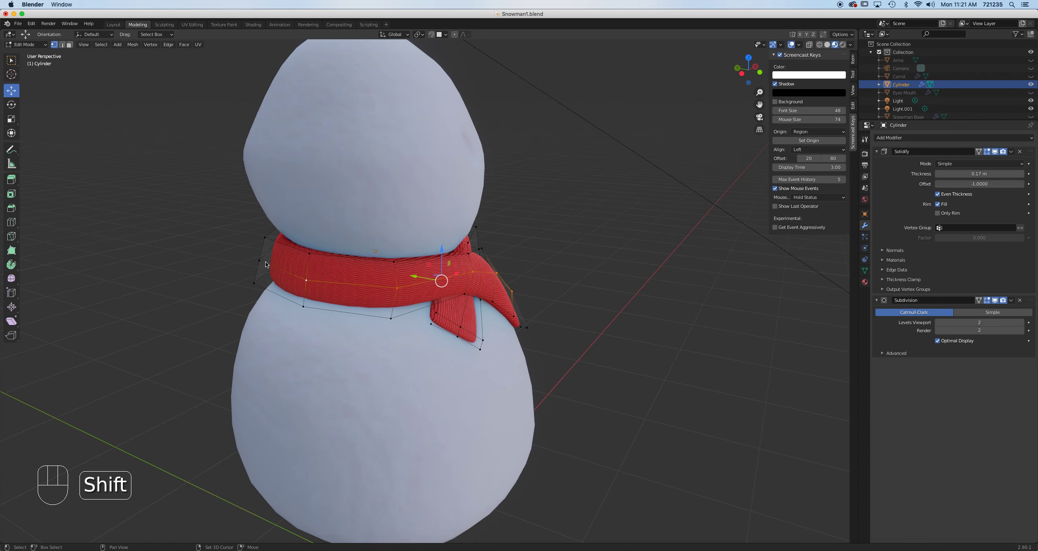
middle_drag(290, 275, 239, 292)
click(338, 259)
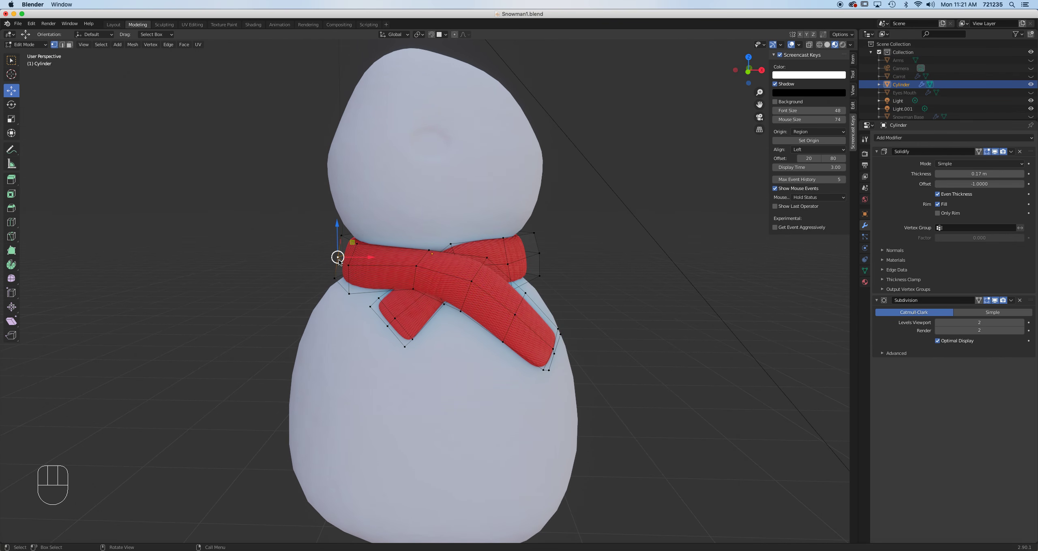
shift+click(348, 266)
key(g)
click(402, 288)
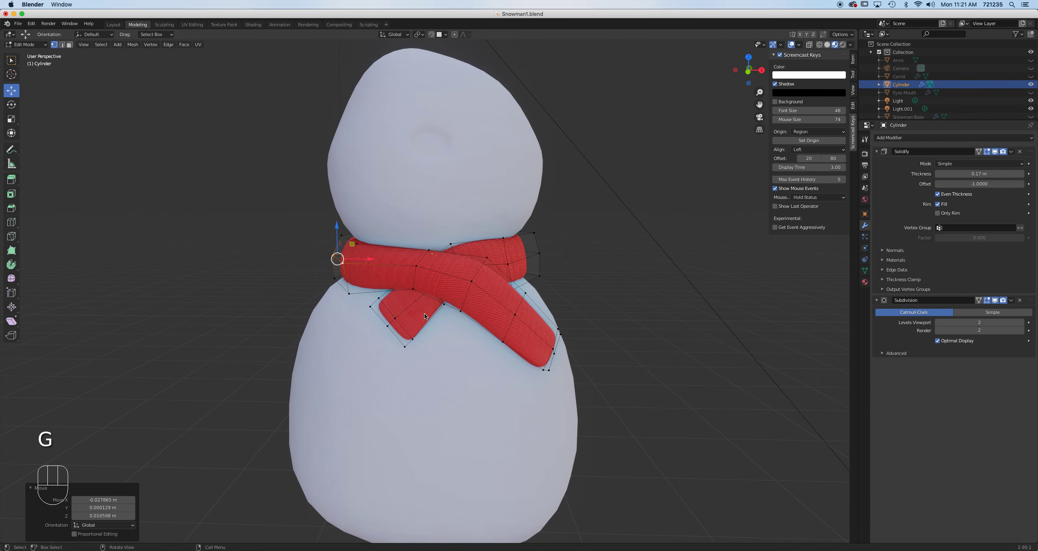
Return the scarf to Object Mode and save the Snowman1.blend file.
key(Tab)
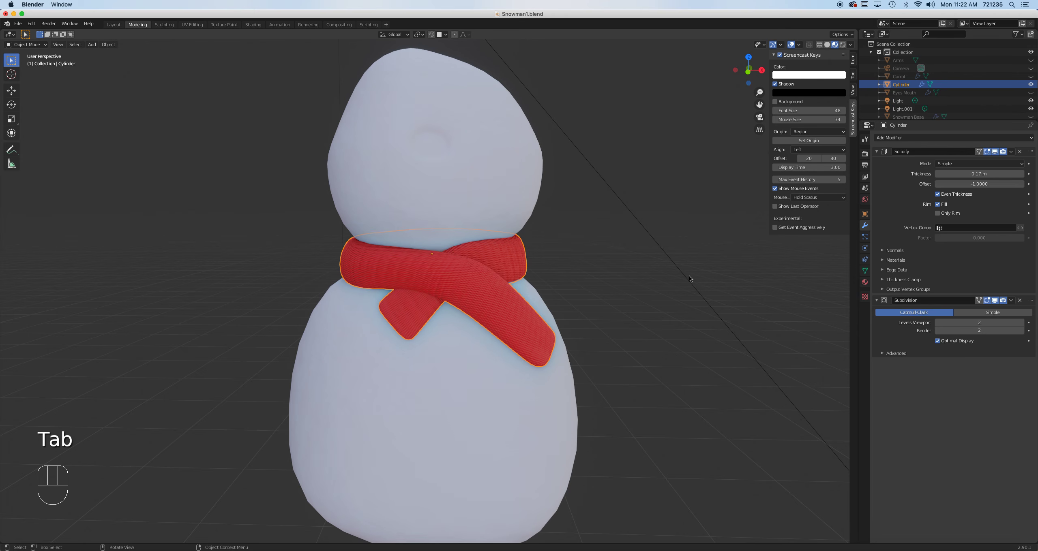
key(super+s)
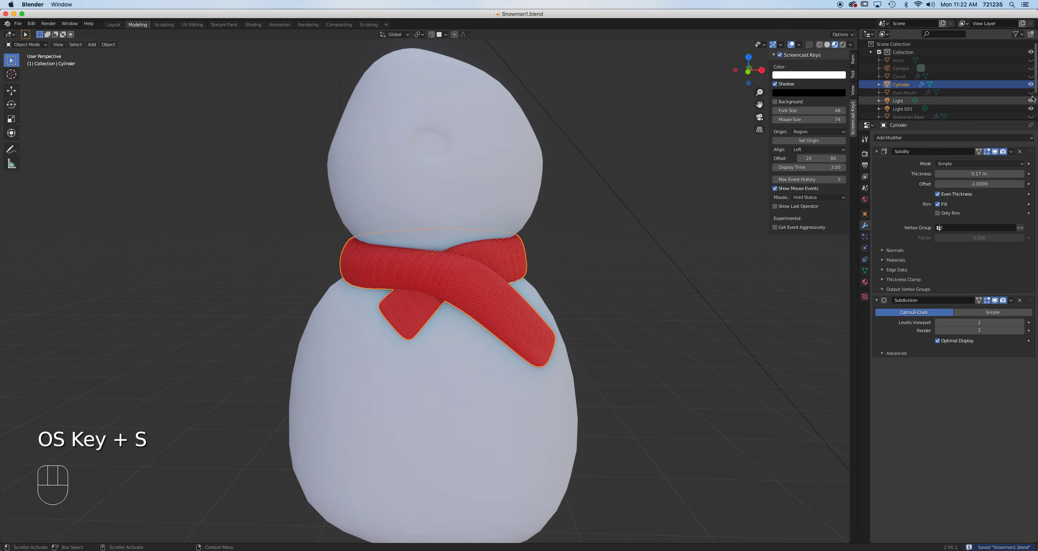
Unhide the arms, carrot, camera, eyes and mouth, snowman base and top hat.
click(1031, 60)
click(1031, 76)
click(1030, 69)
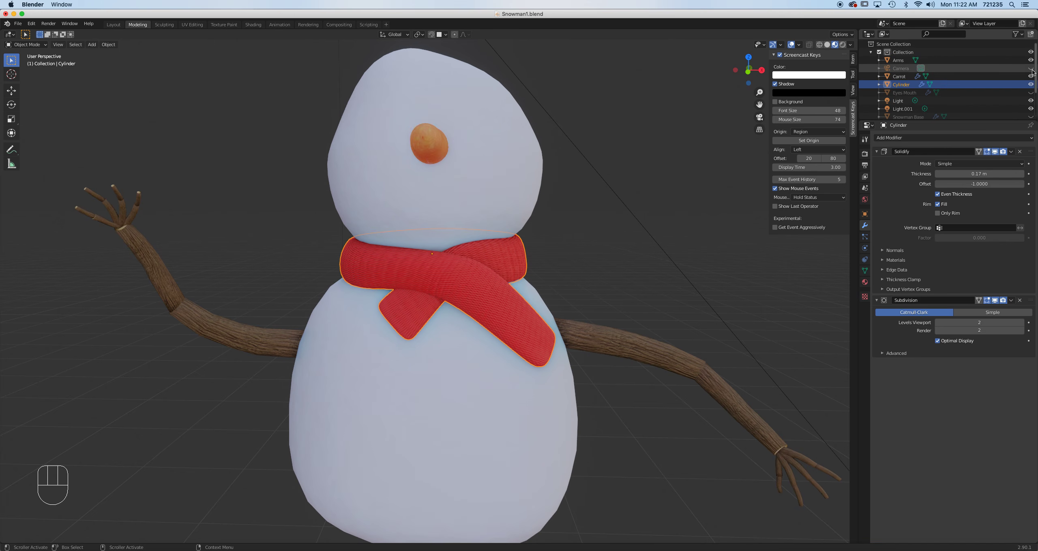
click(1030, 93)
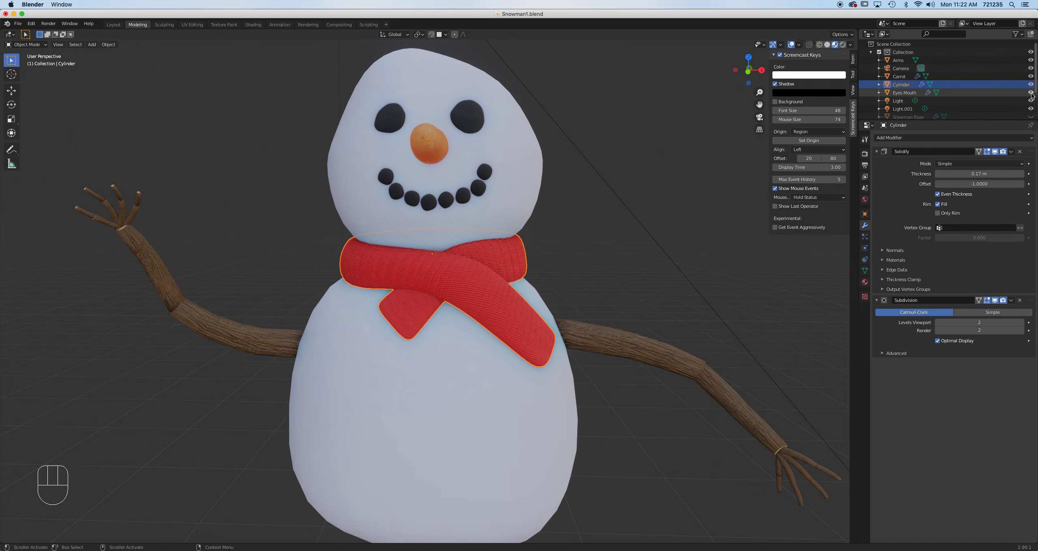
click(1031, 117)
scroll(999, 108, down, 3)
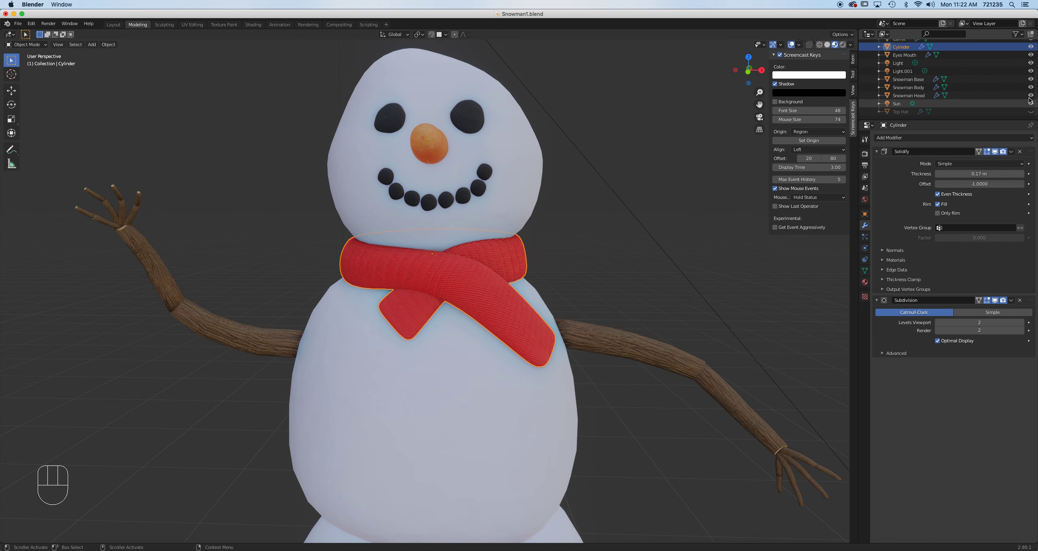
click(1031, 112)
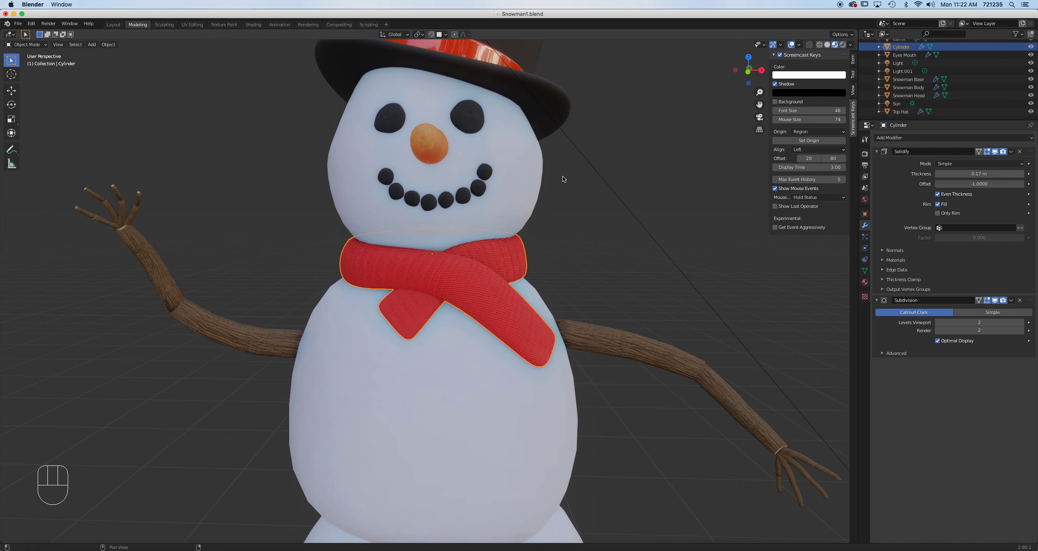
Switch the viewport to rendered shading with the whole snowman in view and hide the camera.
scroll(587, 225, down, 6)
scroll(595, 222, down, 1)
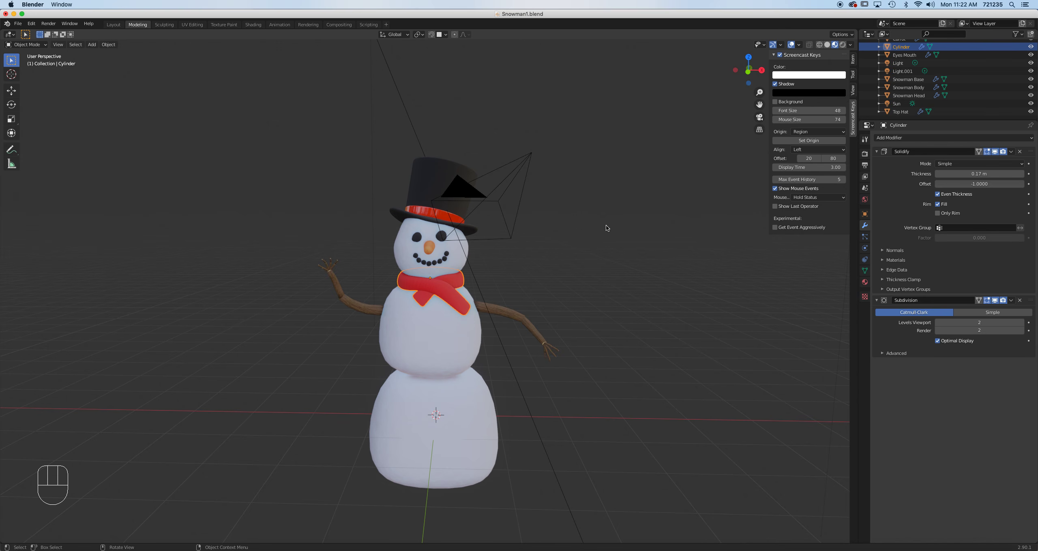
shift+middle_drag(555, 255, 558, 204)
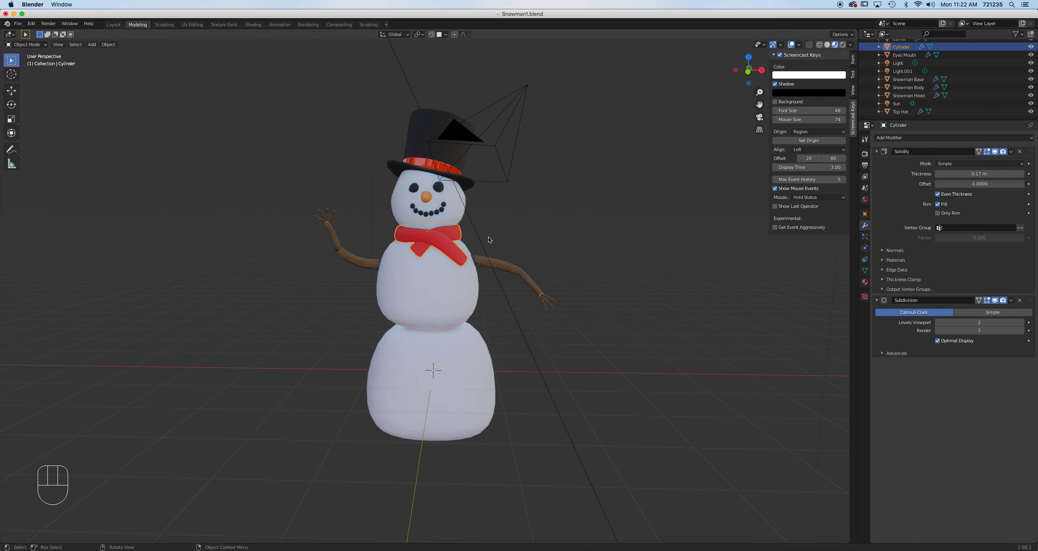
scroll(488, 238, up, 2)
click(843, 45)
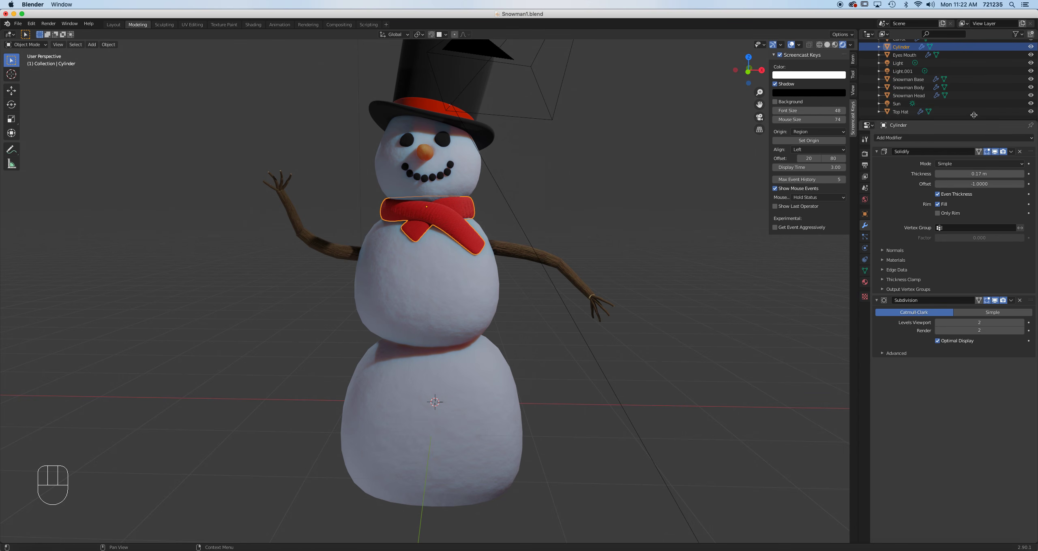
scroll(989, 81, up, 3)
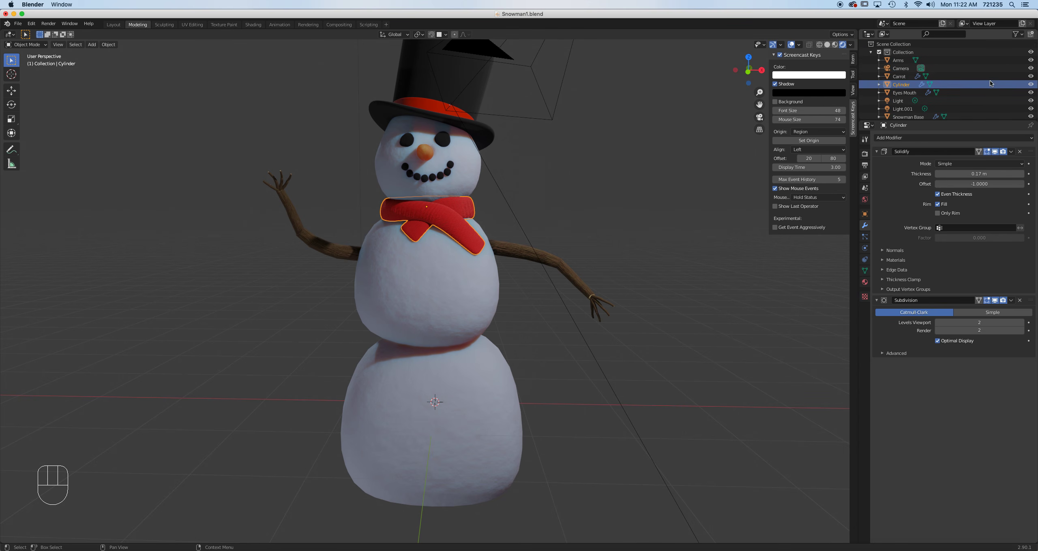
click(1030, 68)
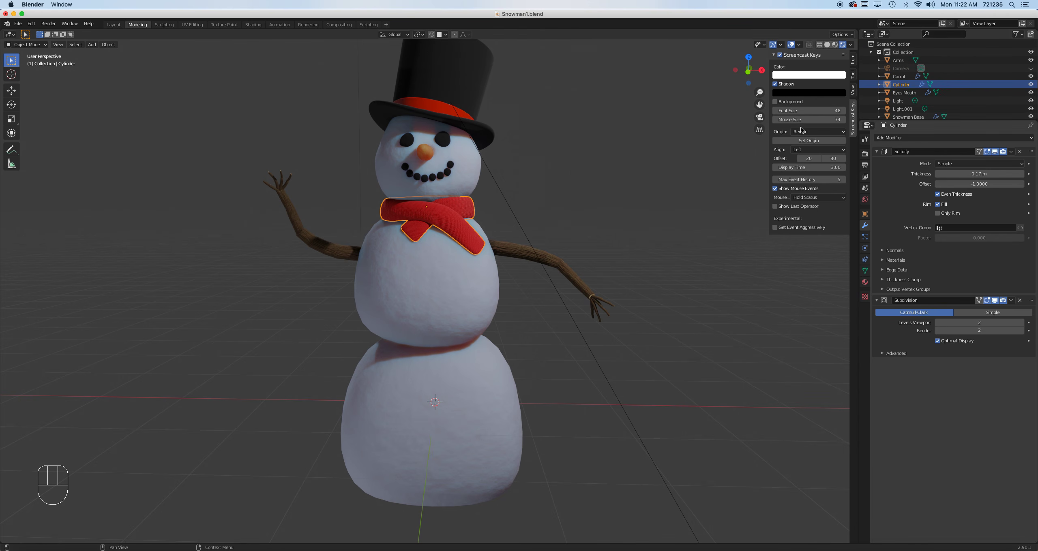
Open the eyes and mouth object for face editing in the front view, framed on the head and body.
shift+middle_drag(563, 235, 543, 264)
scroll(470, 235, up, 2)
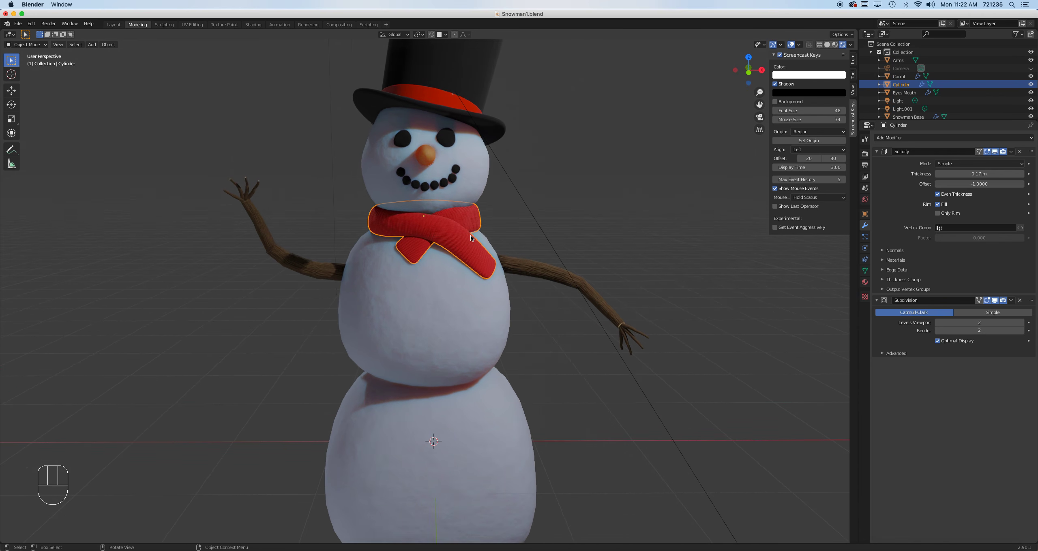
click(444, 186)
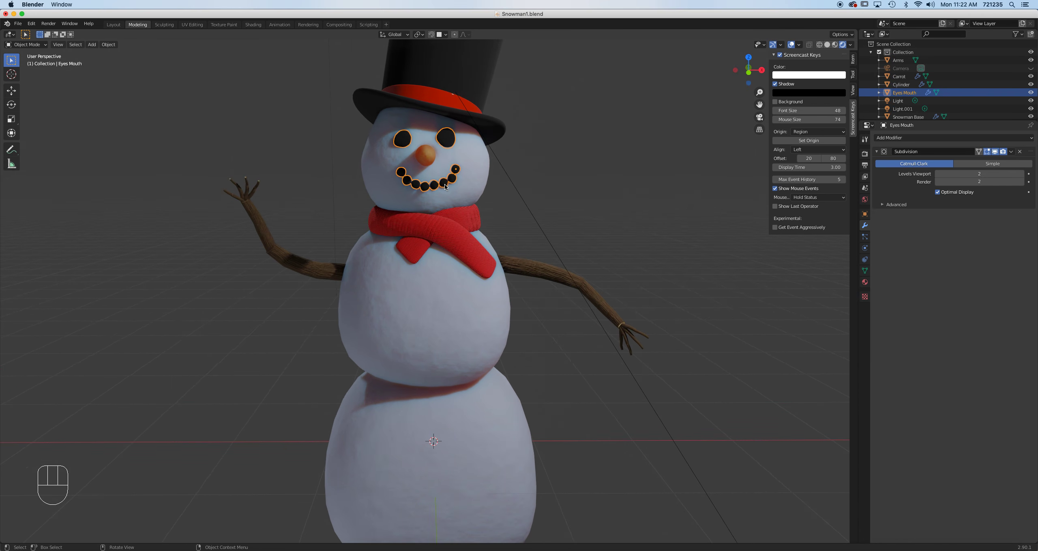
key(KP_1)
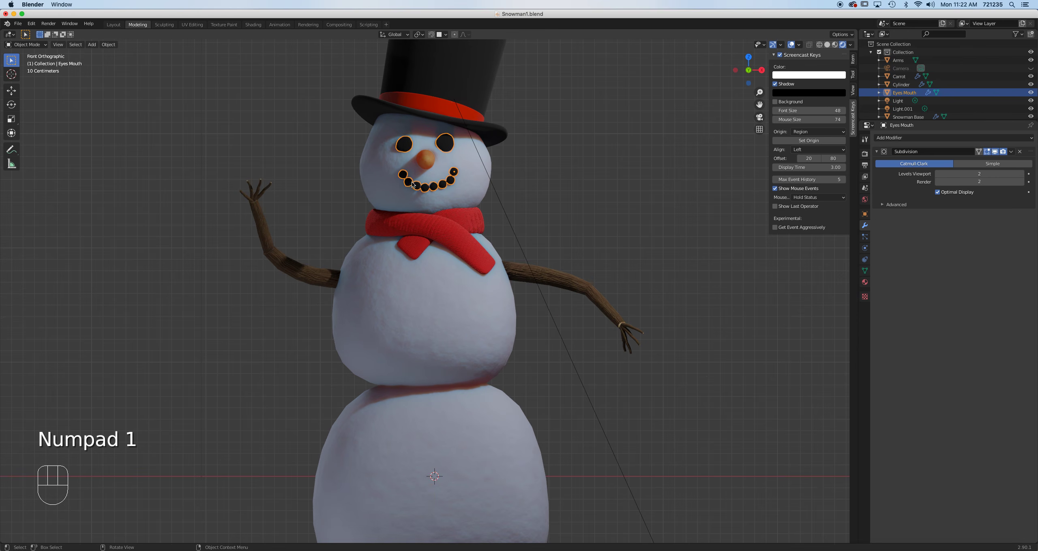
scroll(421, 174, up, 3)
shift+middle_drag(414, 118, 426, 180)
click(479, 150)
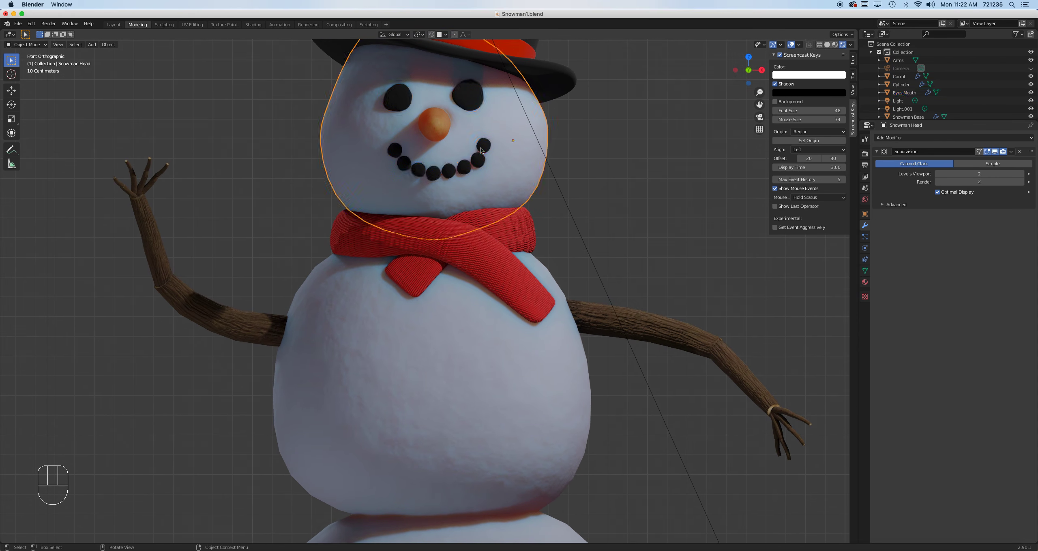
click(480, 150)
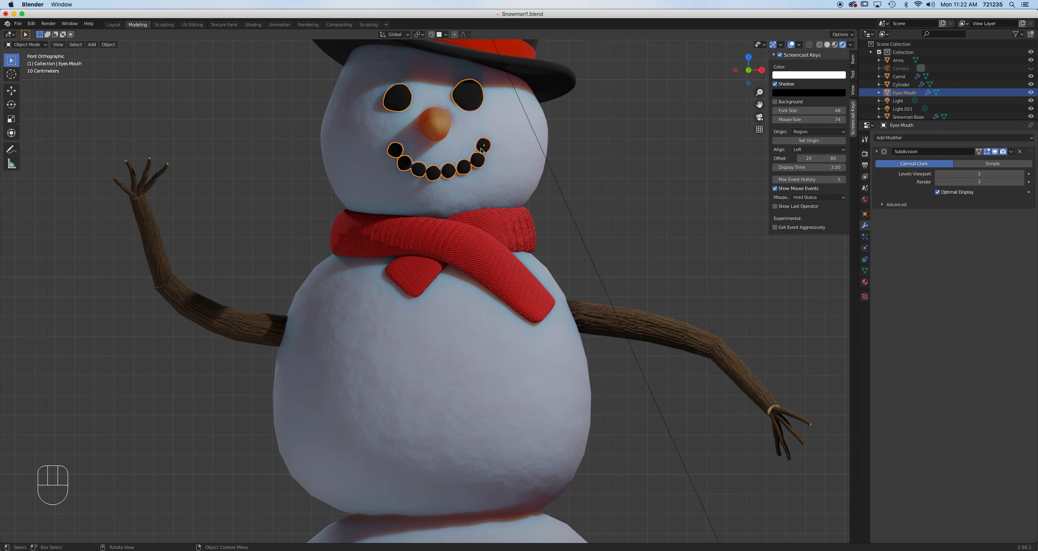
key(Tab)
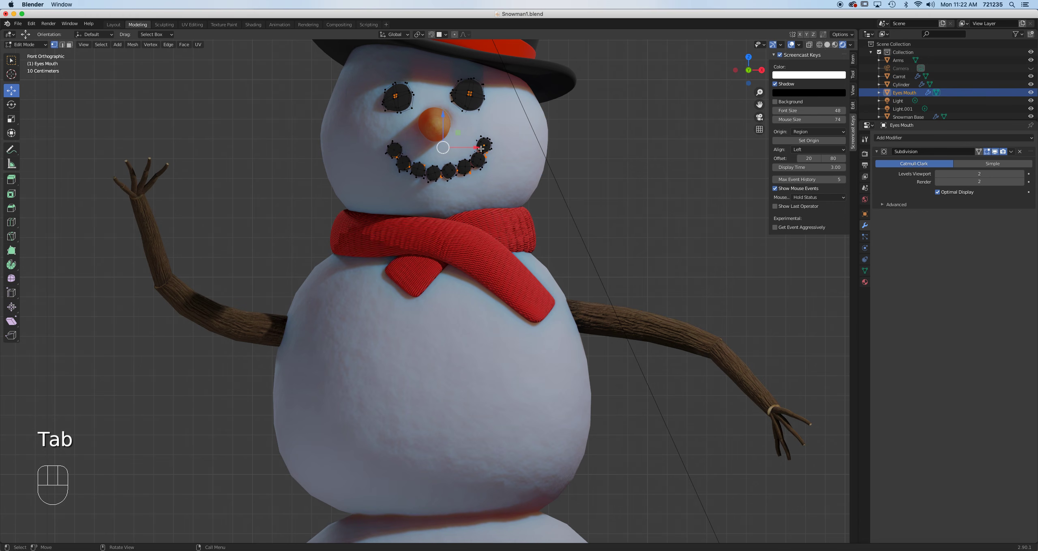
key(3)
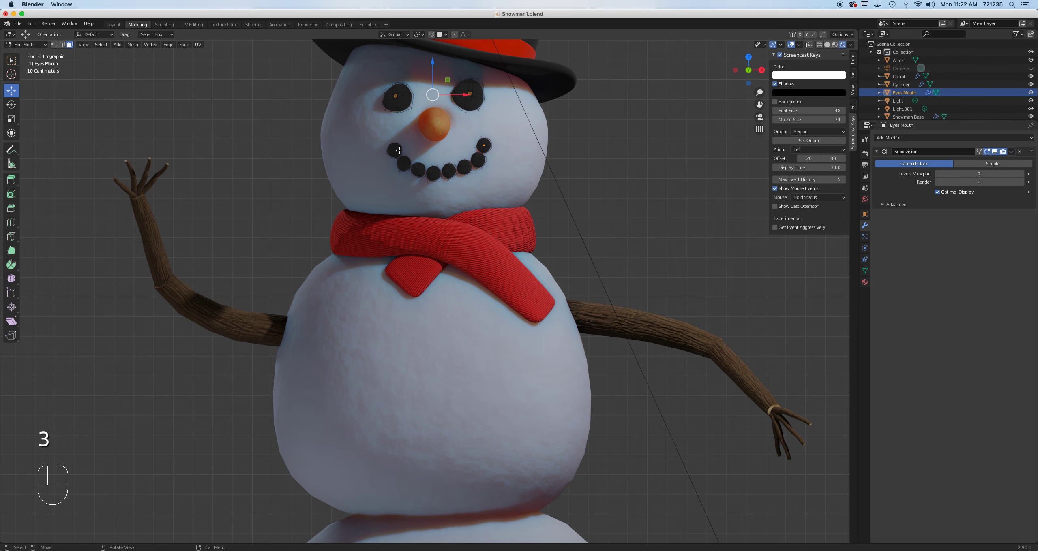
Select the whole mouth coal at the end nearest the raised arm and duplicate it beside the body, about 1.26 m across and 0.61 m down.
click(395, 150)
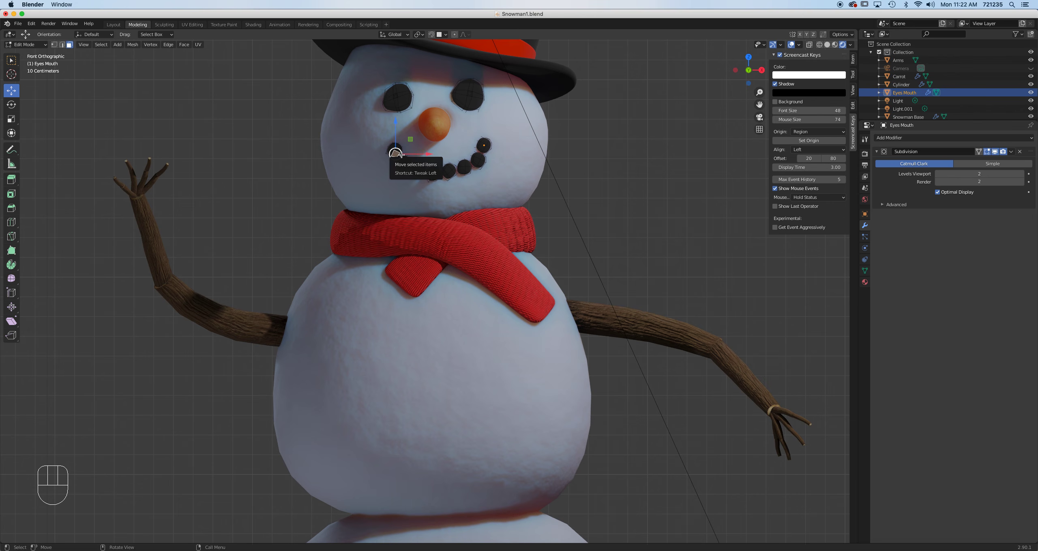
key(ctrl+KP_Add)
key(ctrl+KP_Add)
key(ctrl+KP_Add)
key(ctrl+KP_Add)
key(ctrl+KP_Add)
key(ctrl+KP_Add)
key(ctrl+KP_Add)
key(ctrl+KP_Add)
key(ctrl+KP_Add)
key(ctrl+KP_Add)
key(ctrl+KP_Add)
key(ctrl+KP_Add)
key(ctrl+KP_Add)
key(ctrl+KP_Add)
key(ctrl+KP_Add)
key(ctrl+KP_Add)
key(ctrl+KP_Add)
key(shift+d)
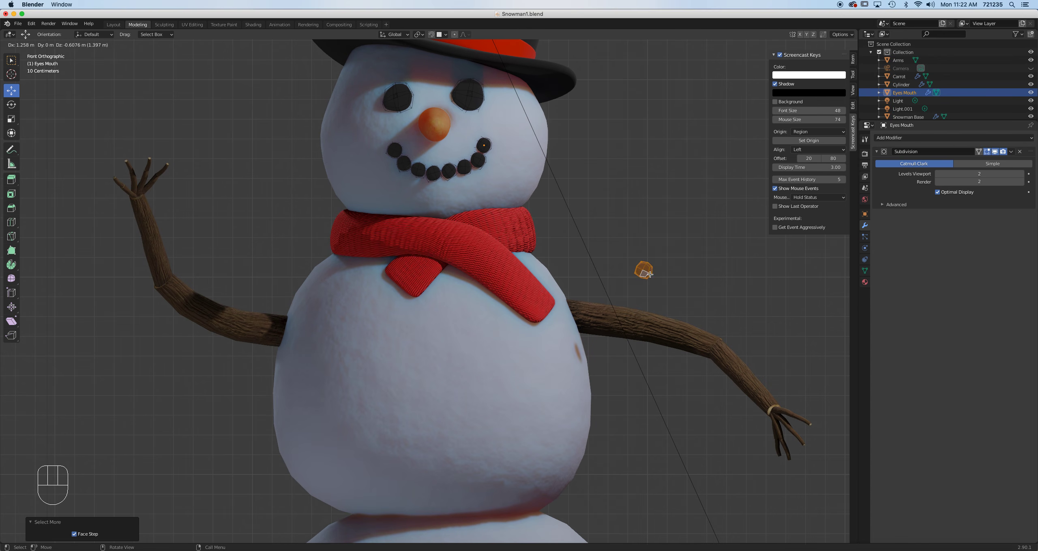
click(662, 288)
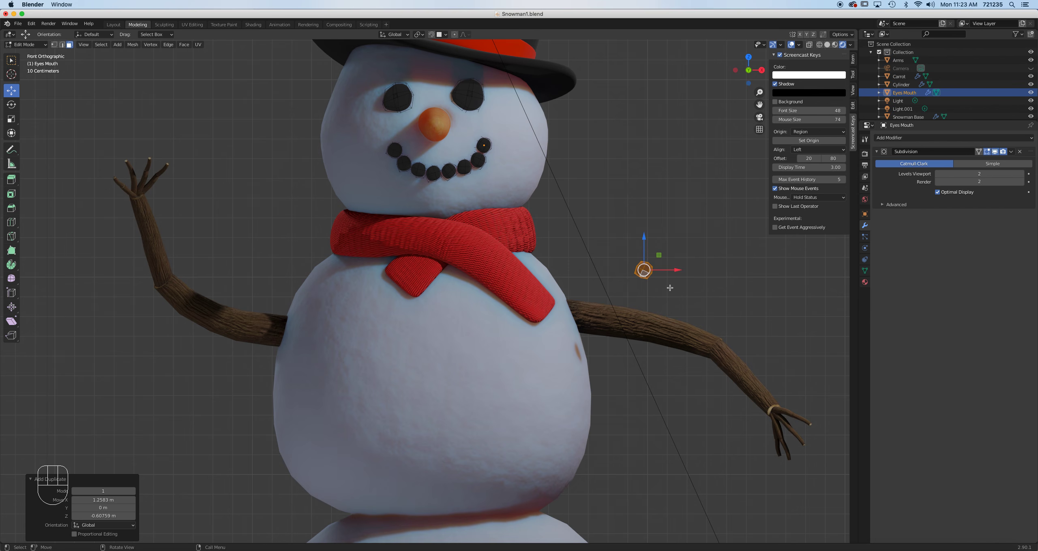
Scale the duplicated coal to about 2.3 times its size and rotate it about 61 degrees in the front view.
key(s)
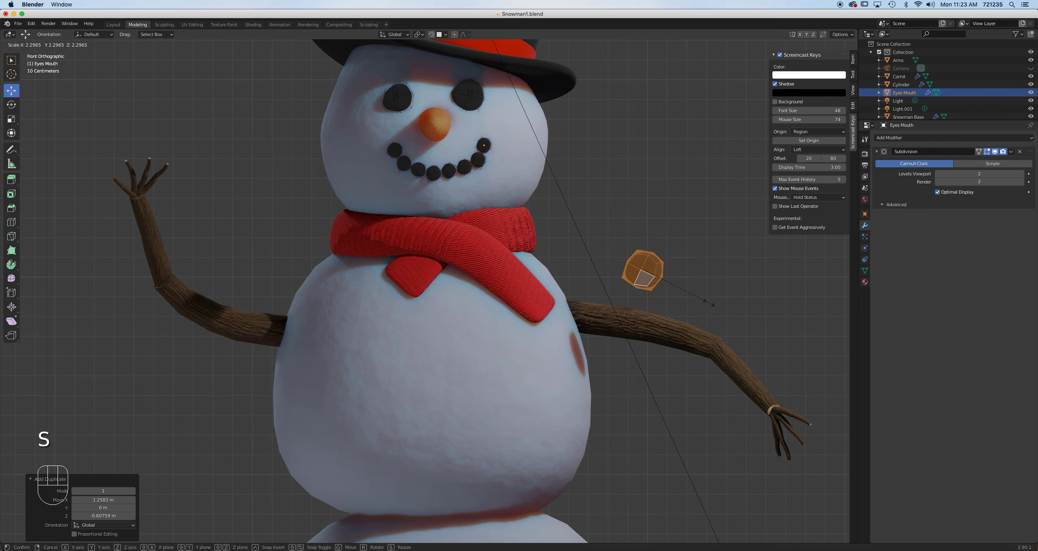
click(711, 304)
key(r)
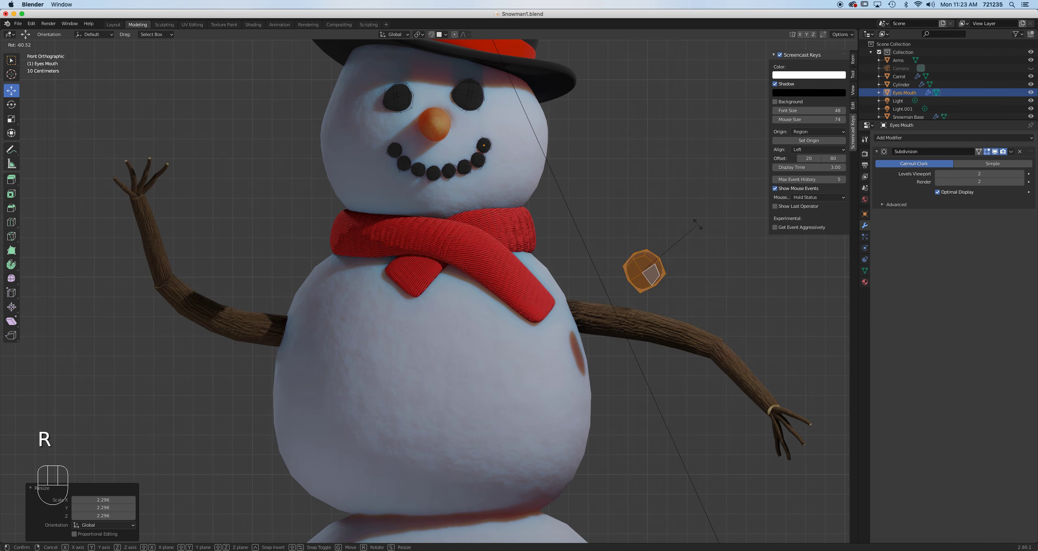
click(697, 225)
In the side view, position the enlarged coal at the upper body's front and tilt it about 31 degrees to follow the surface.
key(KP_3)
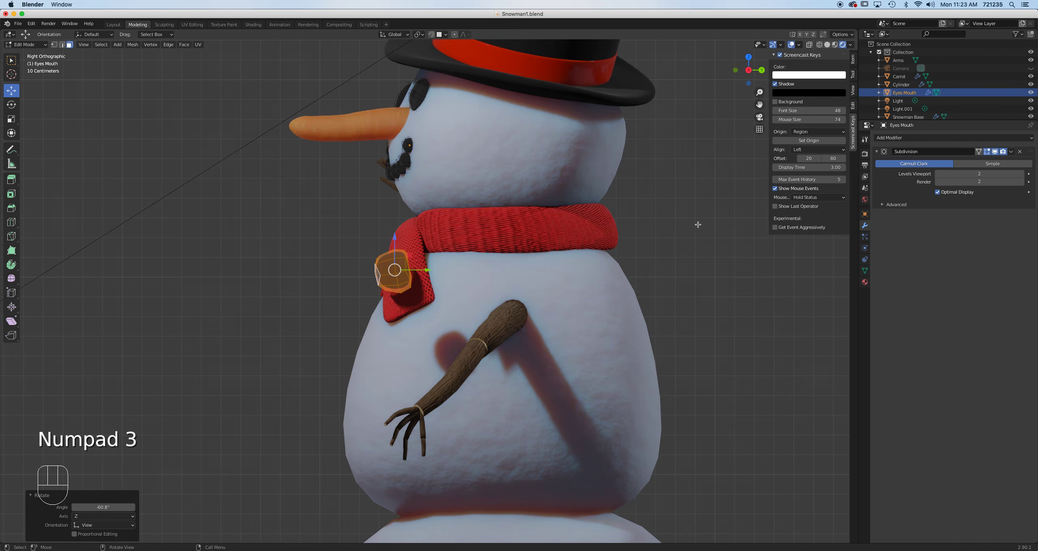
key(g)
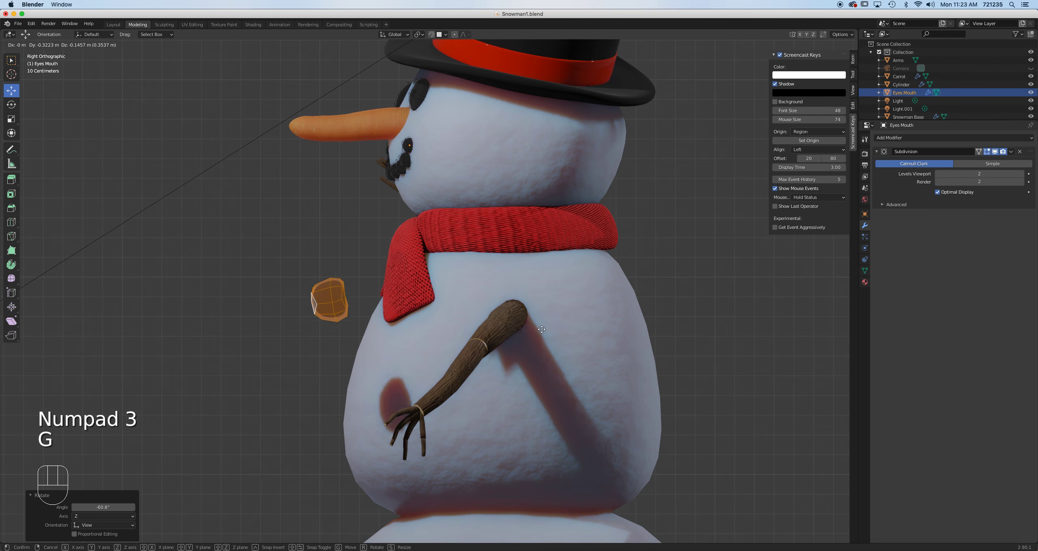
click(564, 334)
key(r)
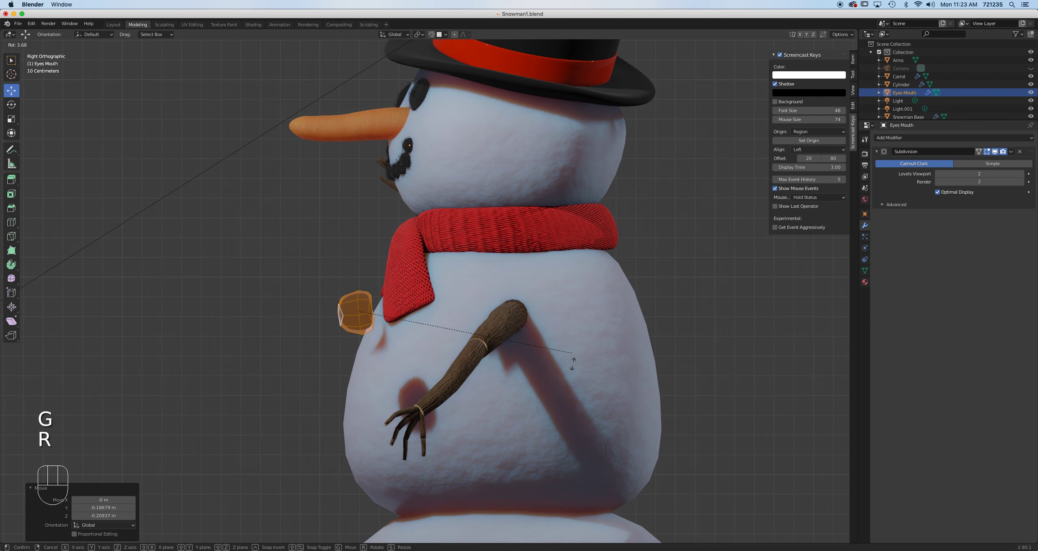
click(561, 471)
key(g)
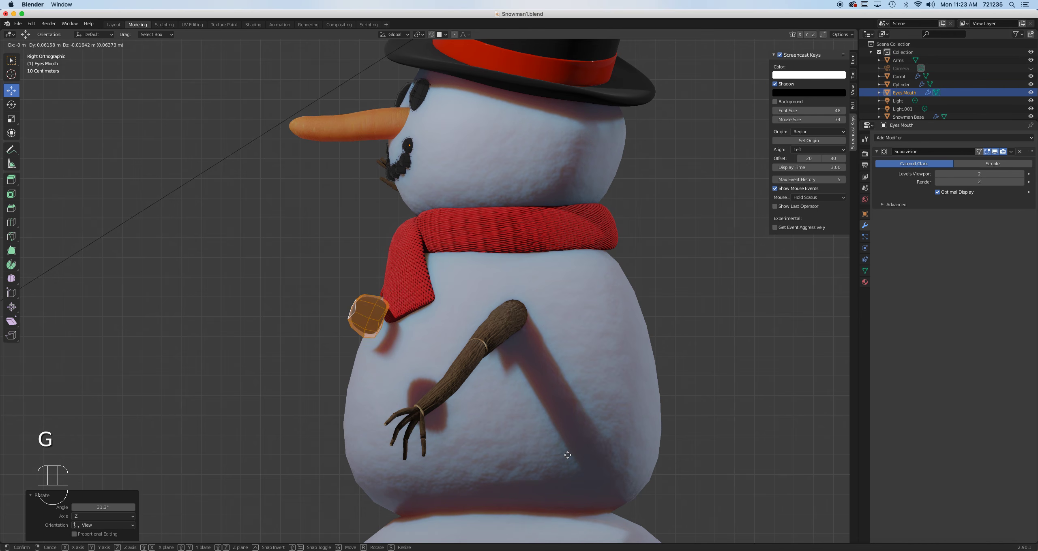
click(567, 455)
In the front view, move the coal about 1 m sideways onto the chest as a button just below the scarf.
key(KP_1)
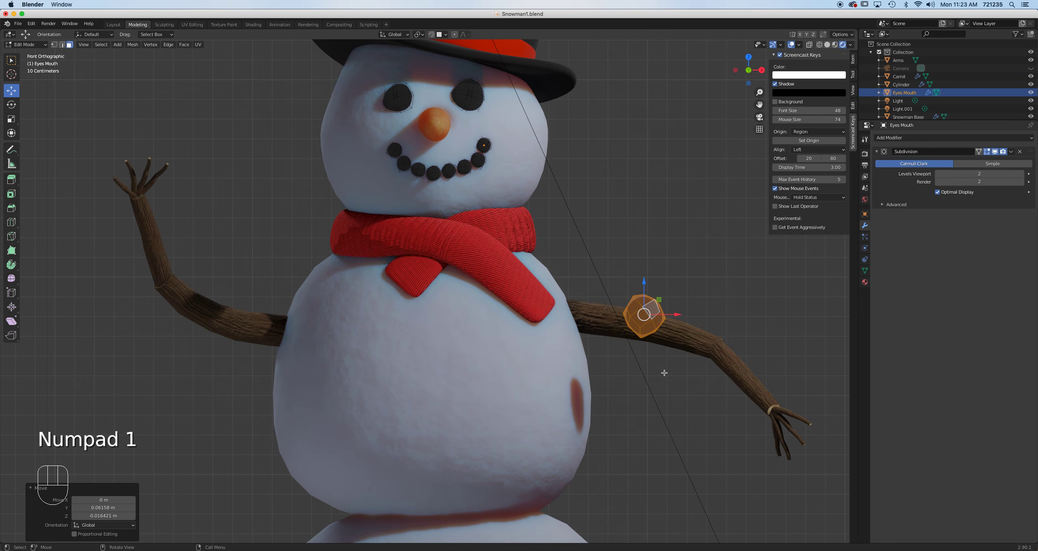
key(g)
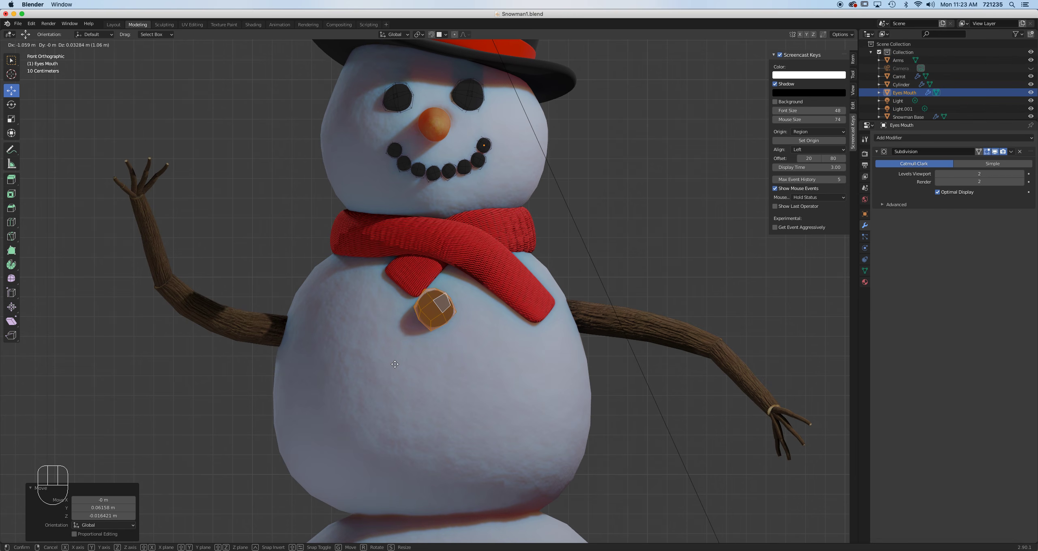
click(405, 364)
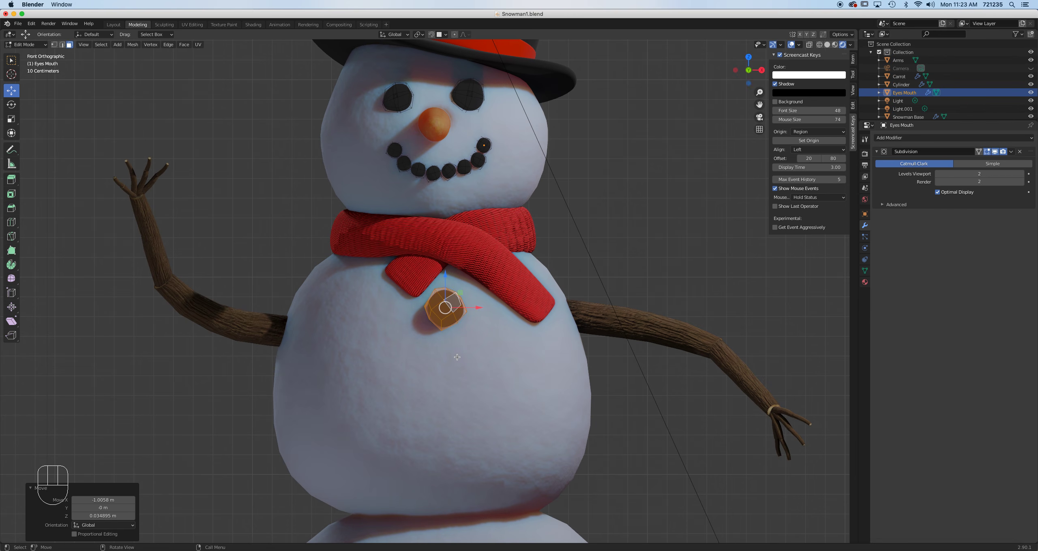
Duplicate the button about 0.45 m lower, move it out to the body's surface and tilt it about 17 degrees in the side view.
key(shift+d)
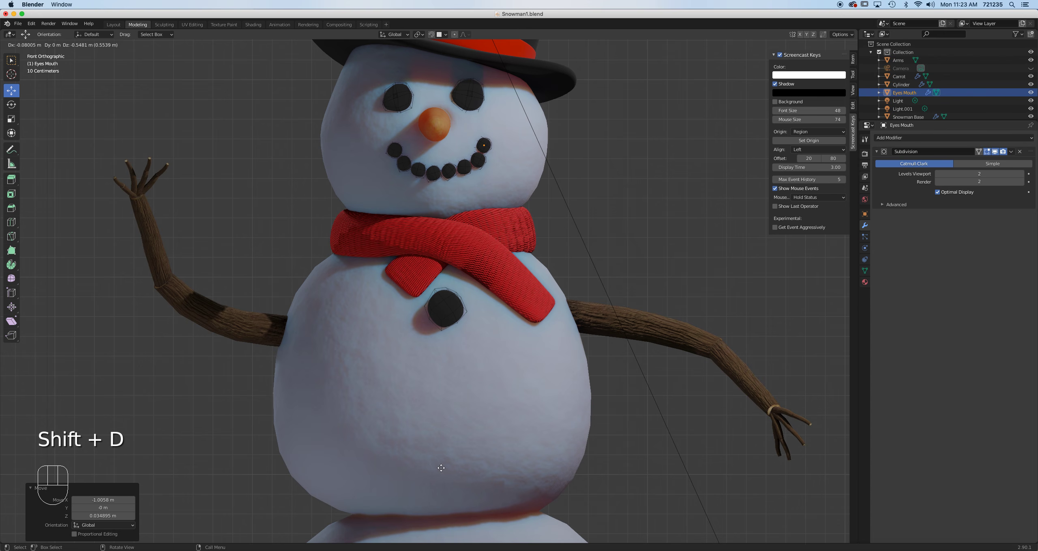
right_click(535, 435)
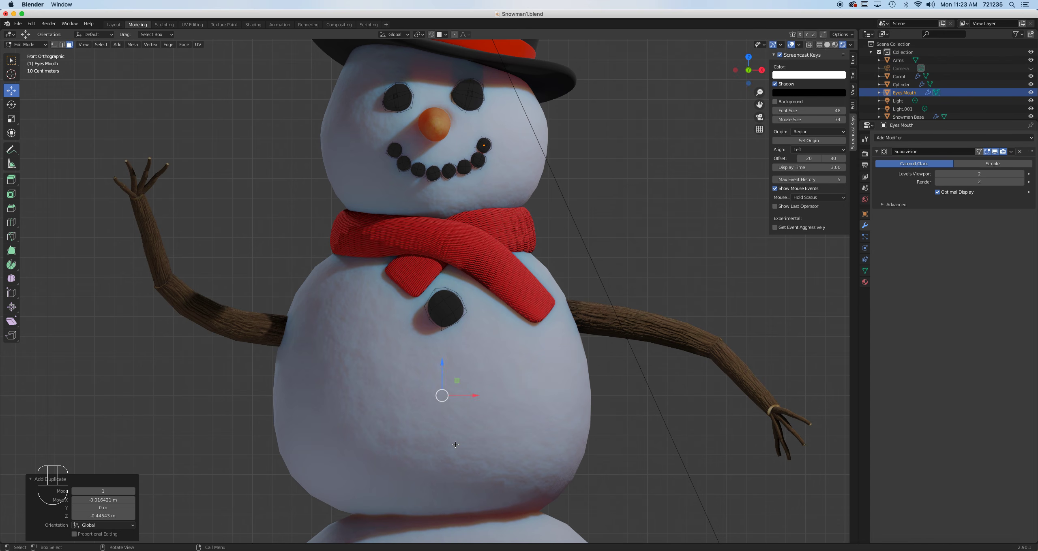
key(KP_3)
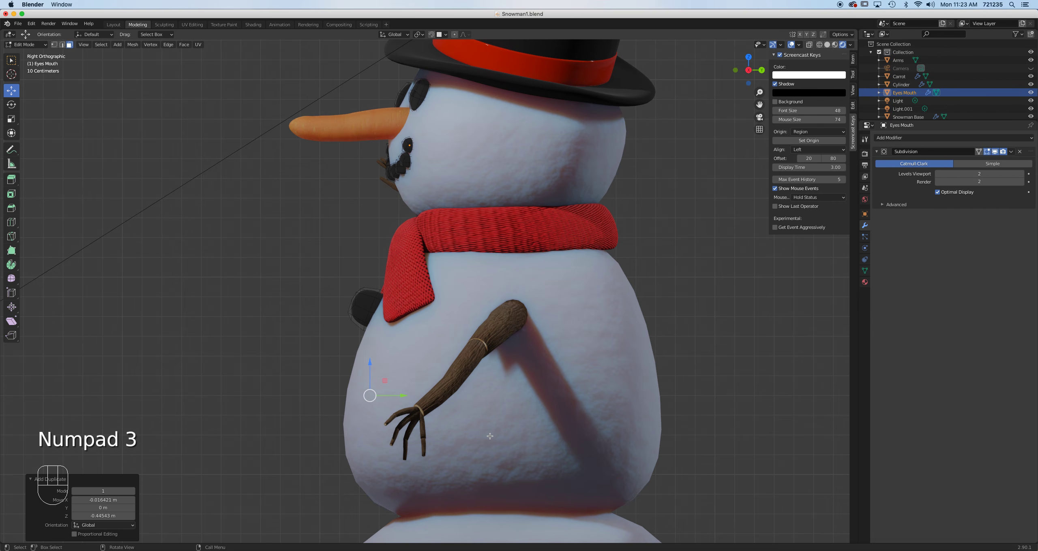
key(g)
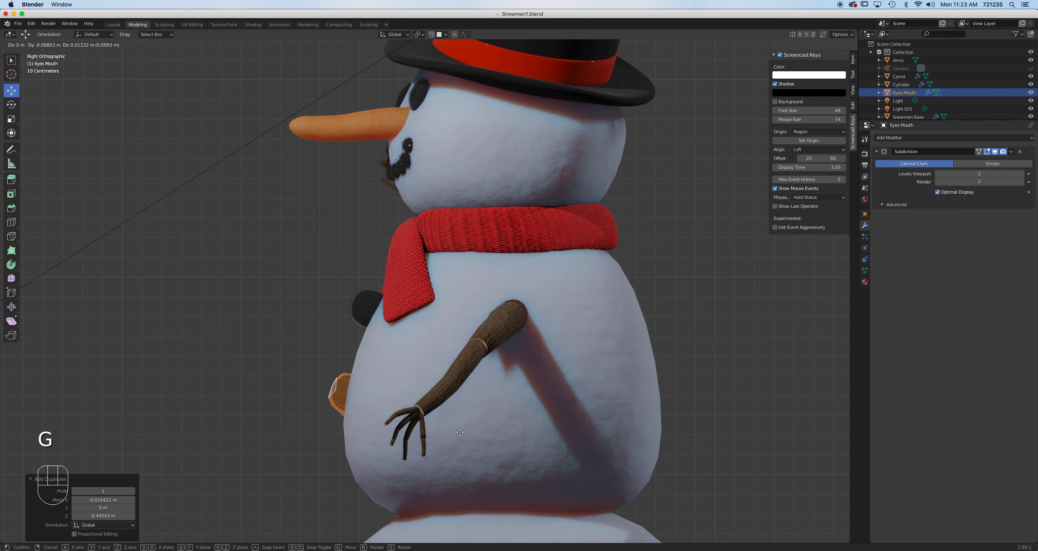
click(470, 431)
key(r)
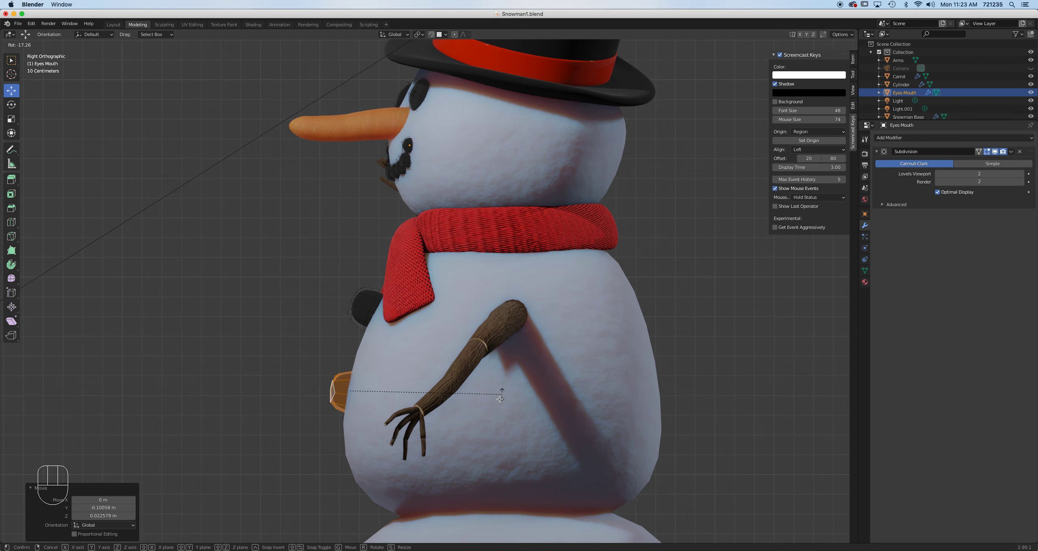
click(500, 399)
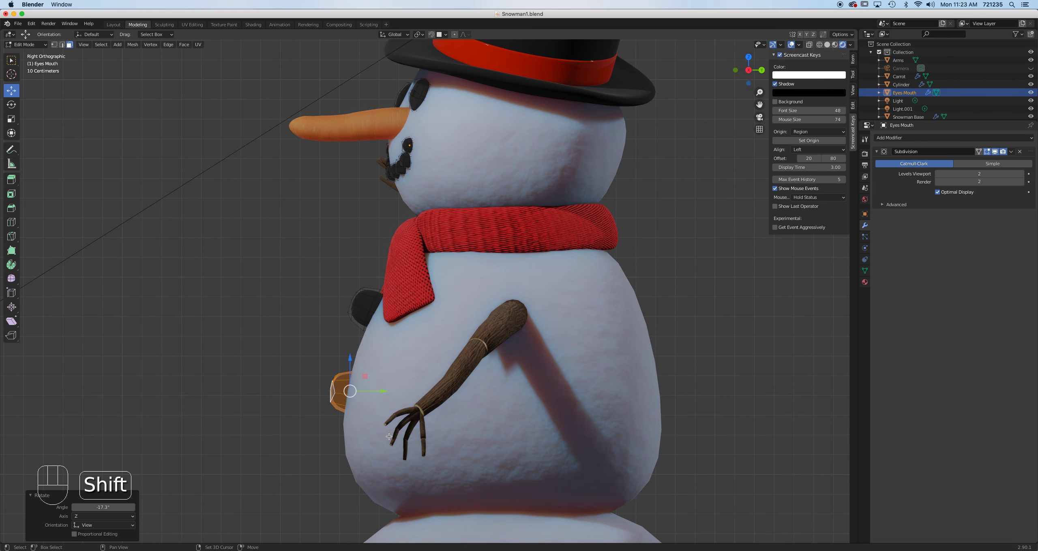
Duplicate the second button about 0.36 m lower, tilt it about 27 degrees and move it slightly into the body's surface.
key(shift+d)
click(386, 510)
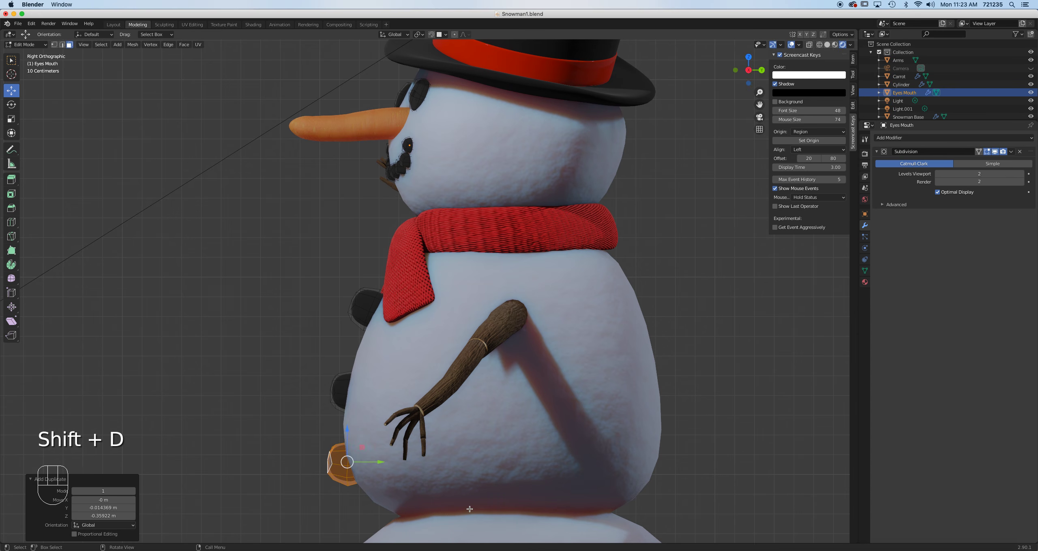
key(r)
click(474, 438)
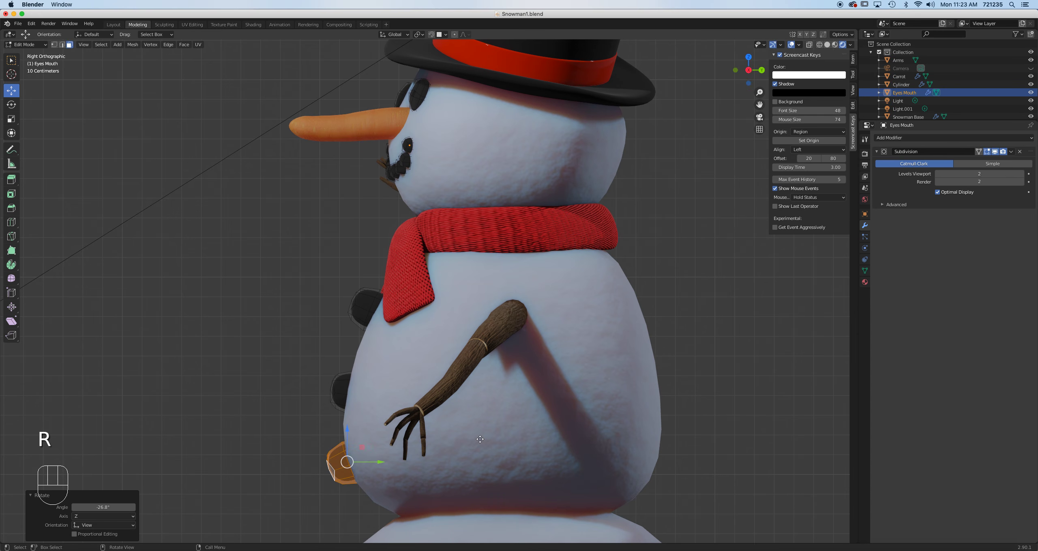
key(g)
click(484, 438)
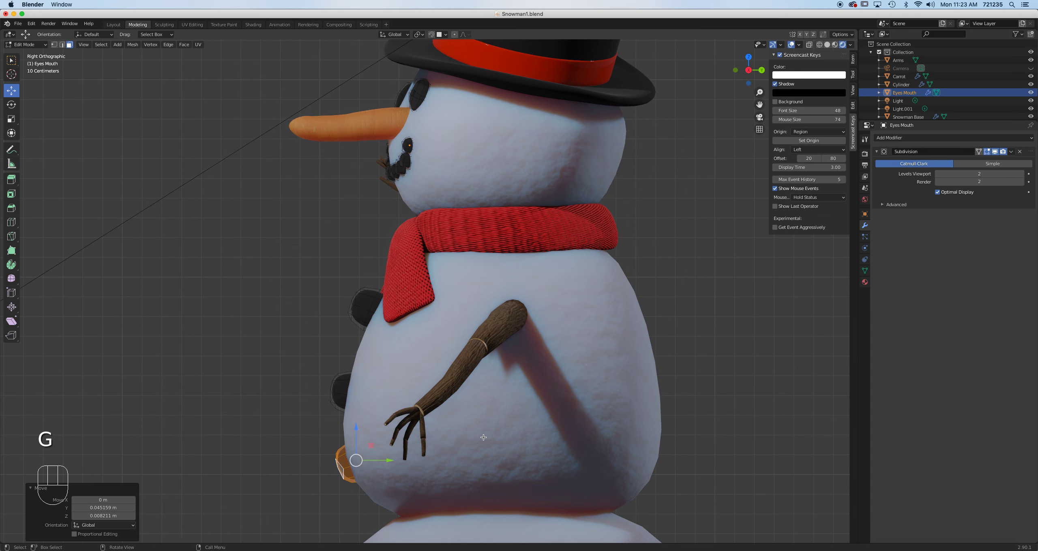
Rotate the third button about 10 degrees in the front view so it differs from the ones above.
key(KP_1)
key(r)
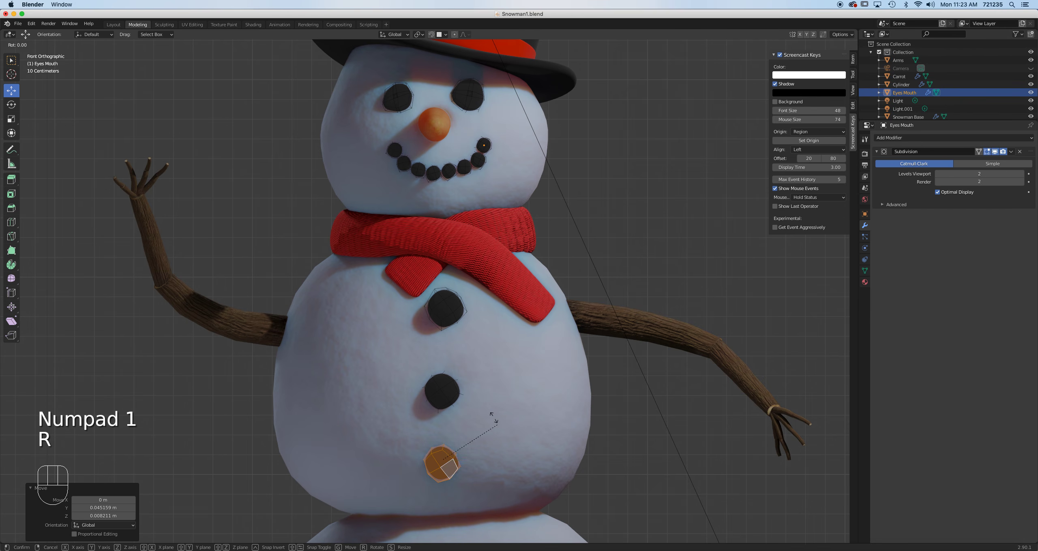
click(496, 409)
shift+scroll(504, 404, down, 10)
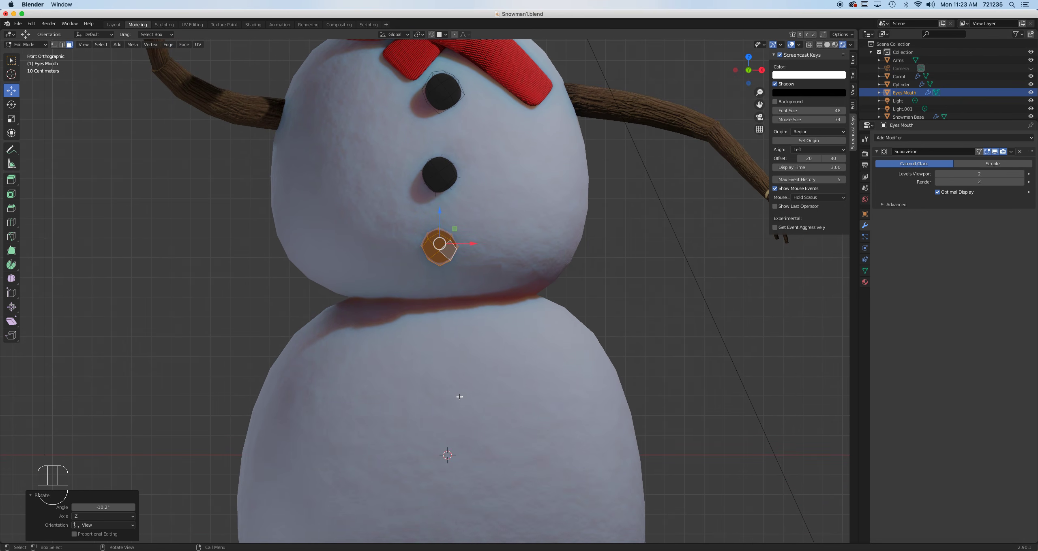
Select the whole top button below the scarf, rotate it about 22 degrees in the front view and scale it to about 0.95.
key(Tab)
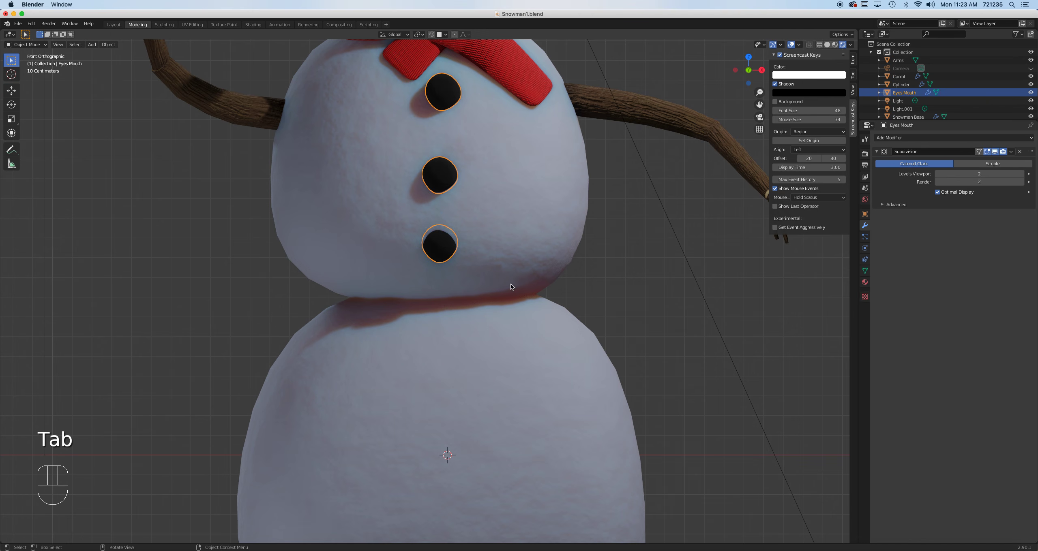
key(Tab)
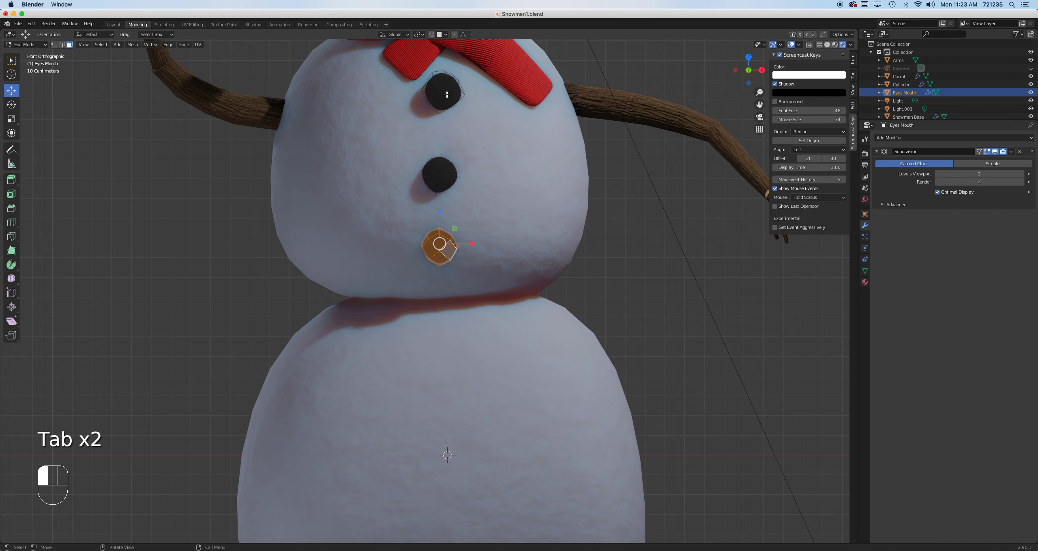
click(446, 94)
key(ctrl+KP_Add)
key(ctrl+KP_Add)
key(ctrl+KP_Add)
key(ctrl+KP_Add)
key(ctrl+KP_Add)
key(ctrl+KP_Add)
key(ctrl+KP_Add)
key(ctrl+KP_Add)
key(ctrl+KP_Add)
key(ctrl+KP_Add)
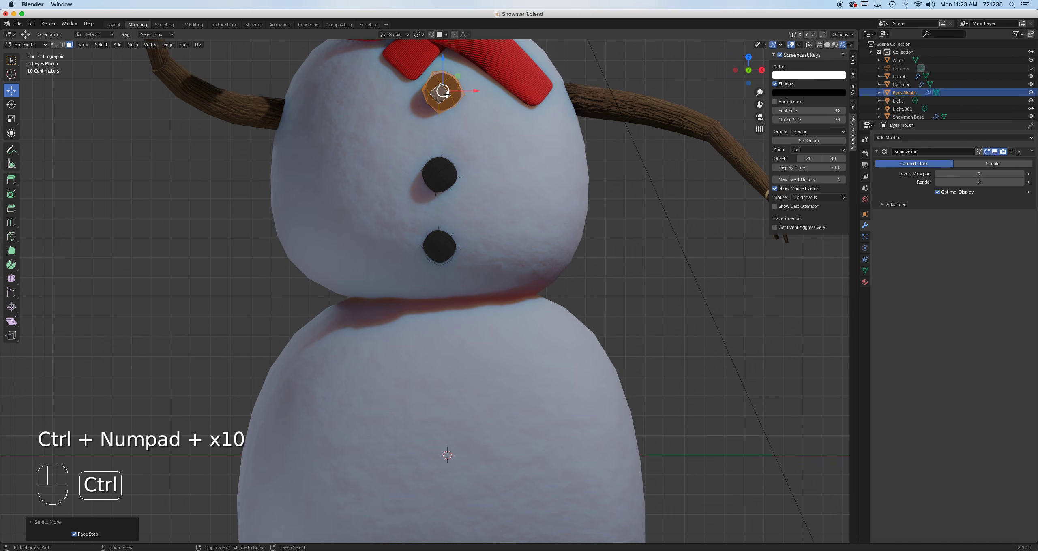
key(r)
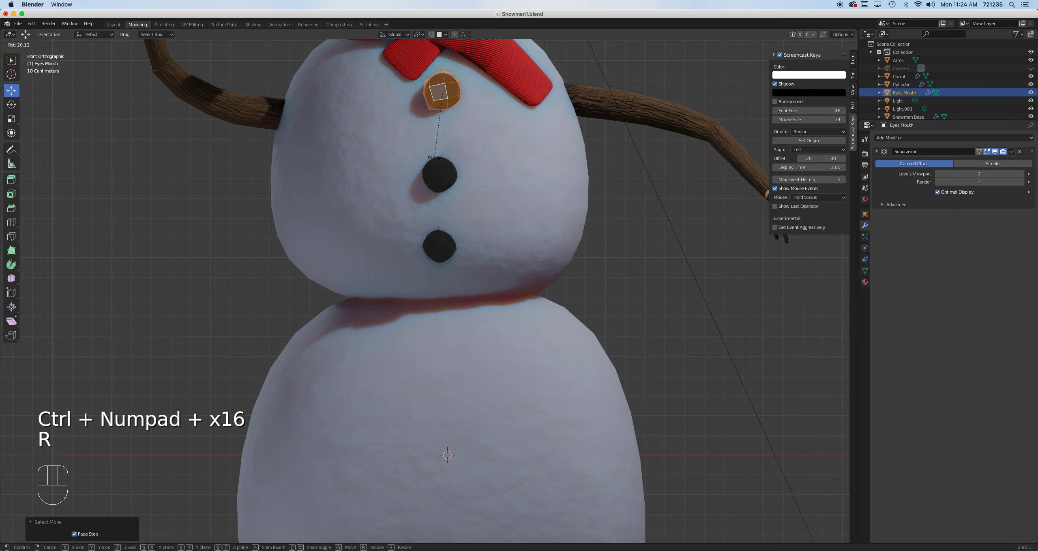
click(442, 158)
key(s)
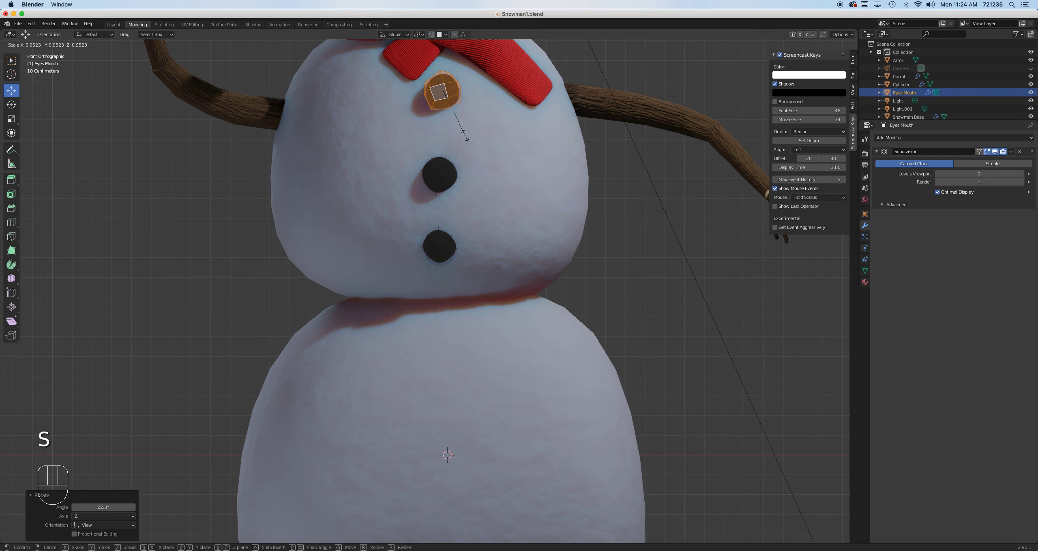
click(466, 139)
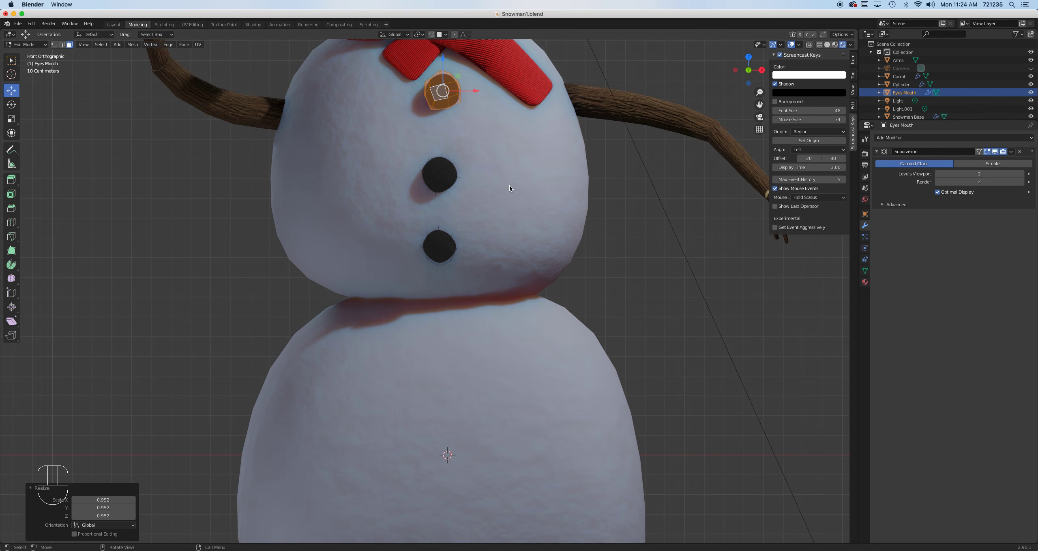
Return to Object Mode, deselect the eyes and mouth object and frame the whole snowman in the front view.
key(Tab)
scroll(509, 230, down, 5)
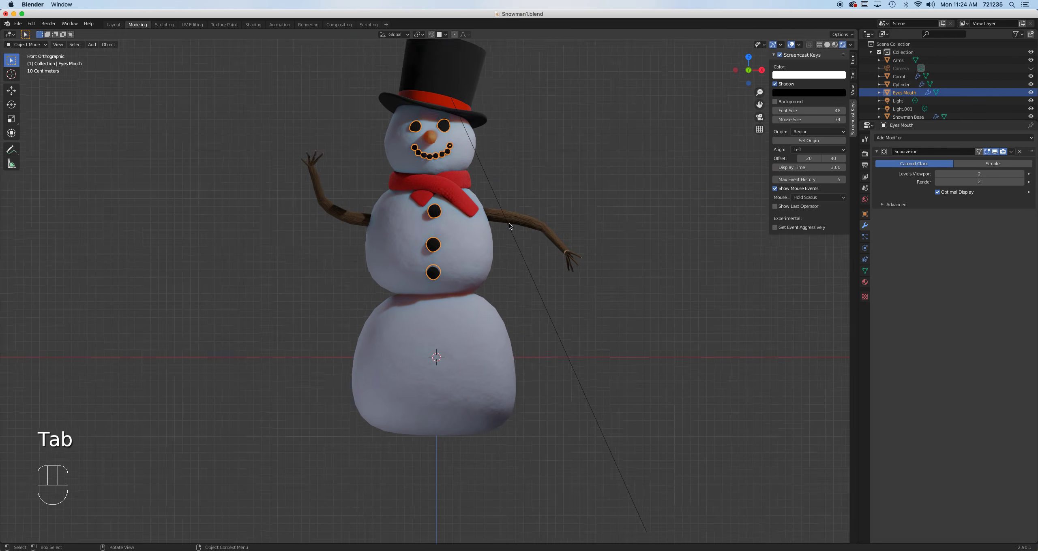
click(545, 203)
mouse_move(529, 296)
shift+middle_down()
mouse_move(526, 278)
mouse_move(530, 301)
shift+middle_up()
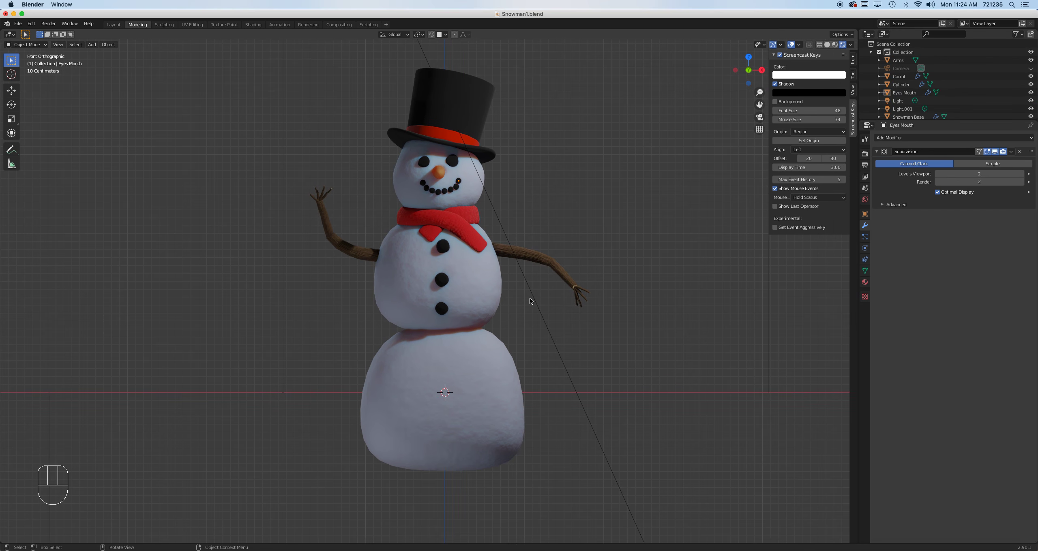